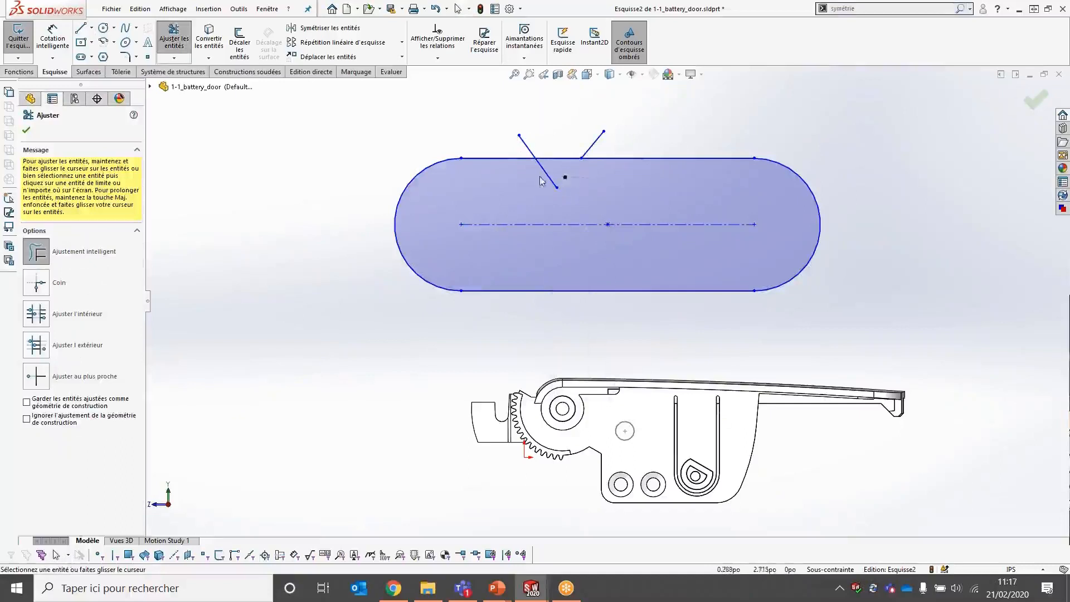
Trim the slanted line inside the slot and the slot's upper edge between the slanted lines, accepting that the slot is broken
{"action": "left_click", "coordinate": [580, 296]}
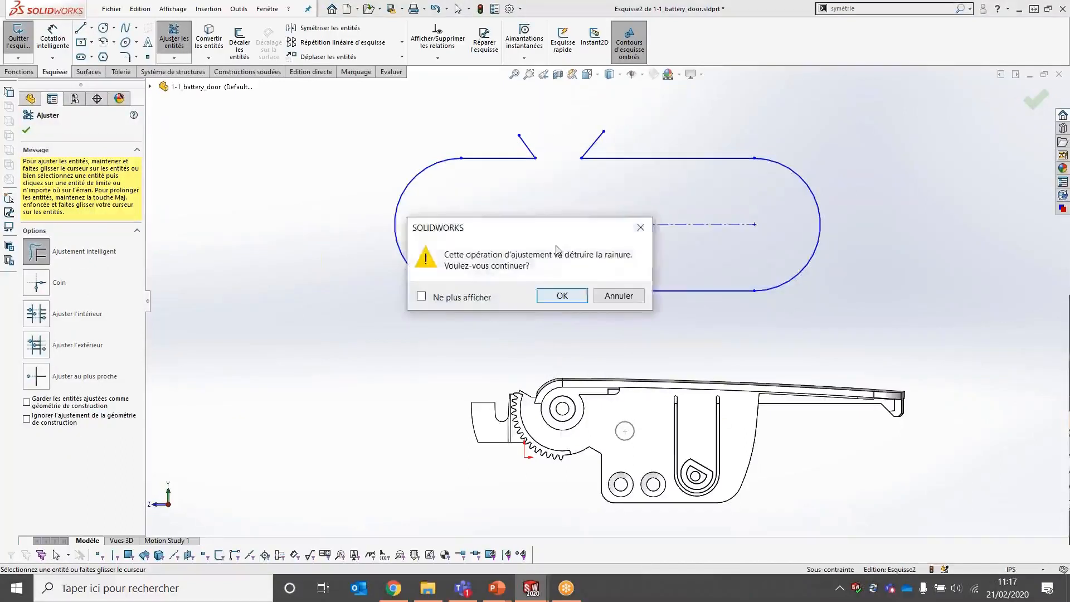
{"action": "left_click", "coordinate": [578, 294]}
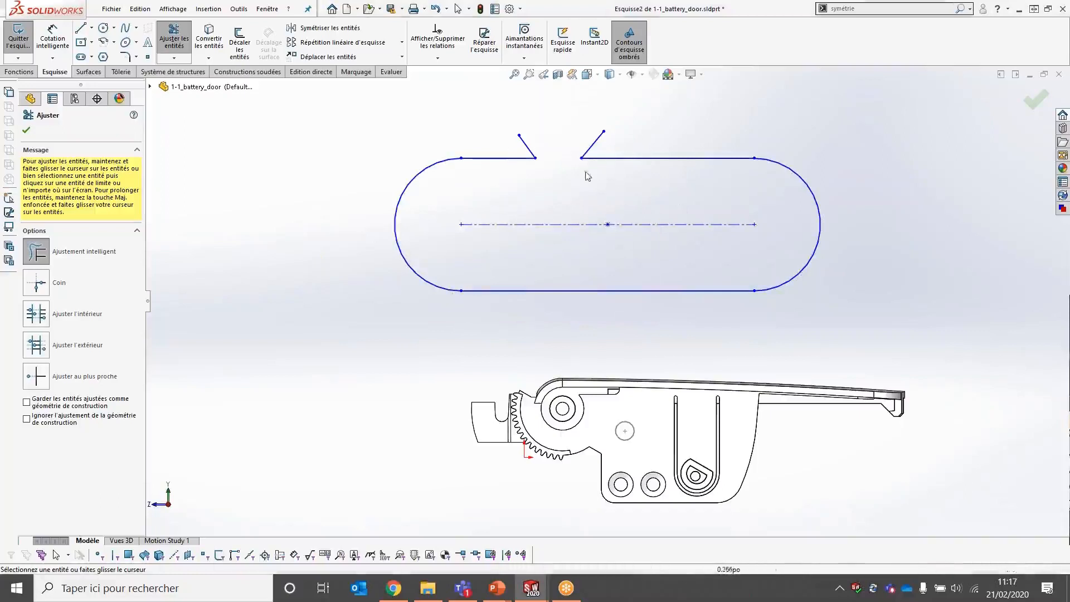
{"action": "key", "text": "Escape"}
Delete all entities of the current sketch, including the slot and both slanted lines
{"action": "mouse_move", "coordinate": [874, 110]}
{"action": "left_mouse_down"}
{"action": "mouse_move", "coordinate": [420, 274]}
{"action": "mouse_move", "coordinate": [357, 323]}
{"action": "left_mouse_up"}
{"action": "key", "text": "Escape"}
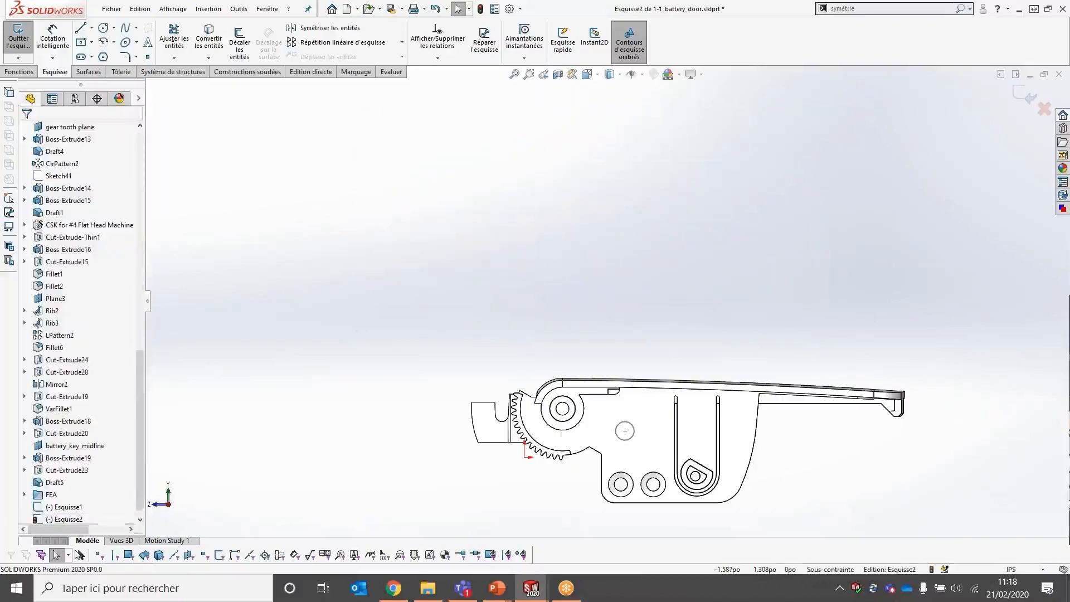
{"action": "key", "text": "alt+Tab"}
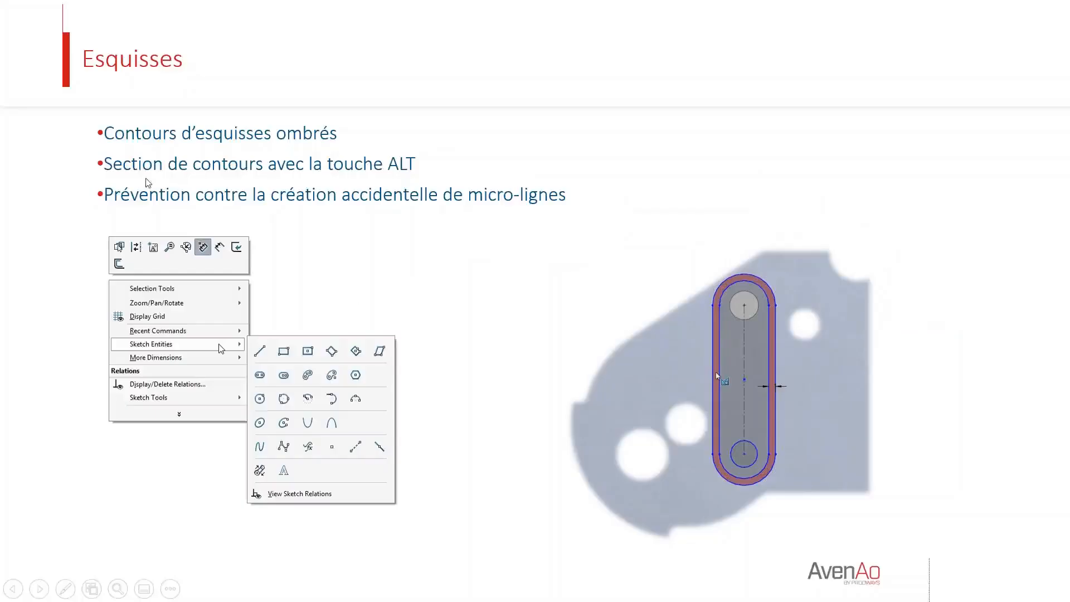
{"action": "key", "text": "alt+Tab"}
Sketch two concentric horizontal straight slots above the part, one inside the other, with centres about 2.32 in apart
{"action": "key", "text": "s"}
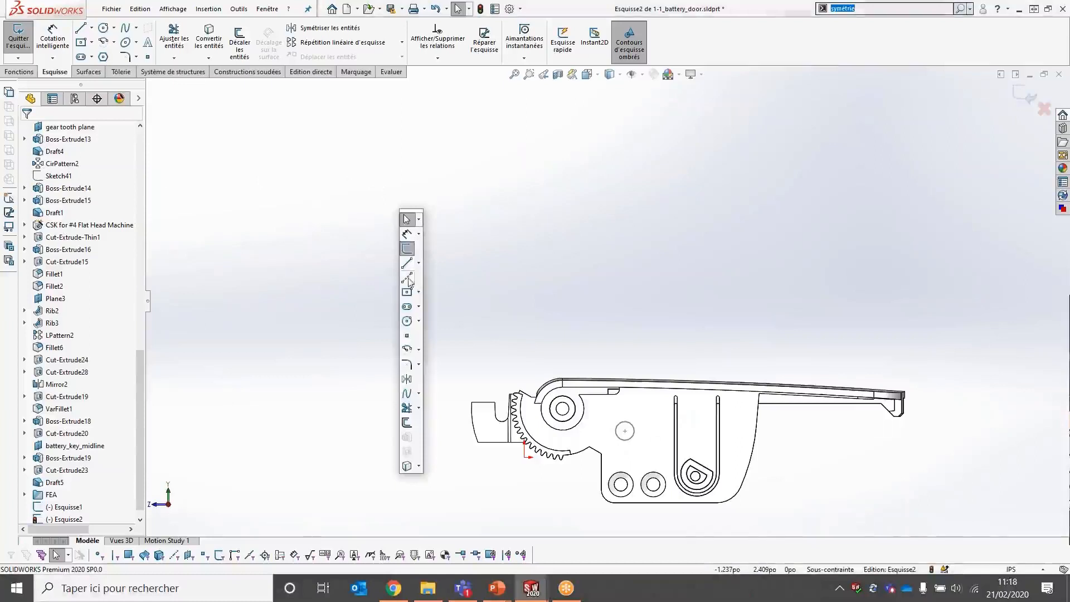
{"action": "left_click", "coordinate": [407, 306]}
{"action": "left_click", "coordinate": [524, 198]}
{"action": "left_click", "coordinate": [770, 198]}
{"action": "left_click", "coordinate": [765, 241]}
{"action": "left_click", "coordinate": [763, 268]}
{"action": "left_click", "coordinate": [524, 198]}
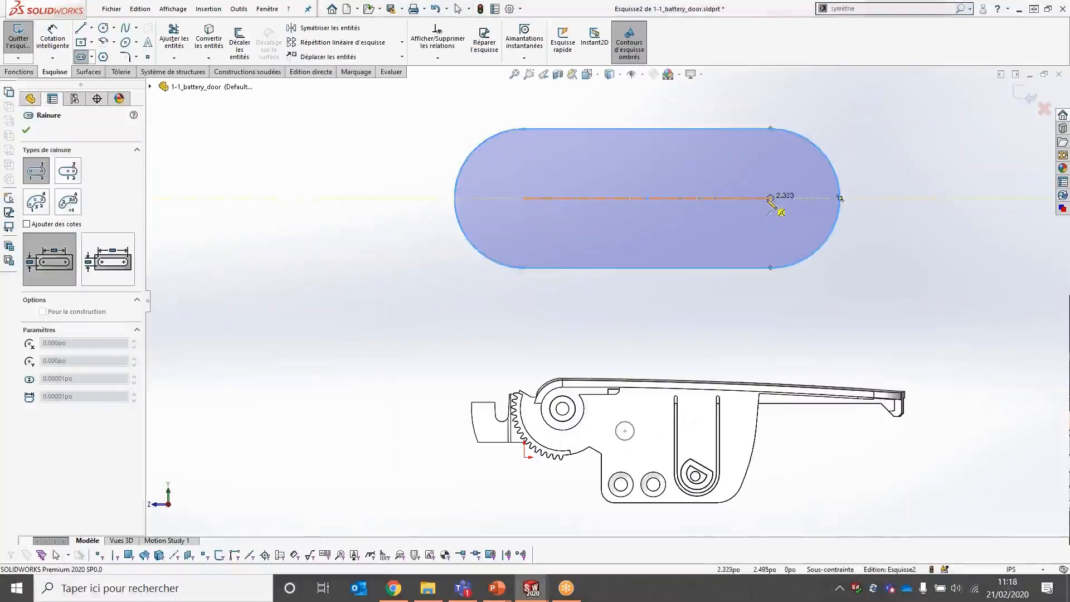
{"action": "left_click", "coordinate": [771, 198]}
{"action": "left_click", "coordinate": [770, 241]}
{"action": "key", "text": "Escape"}
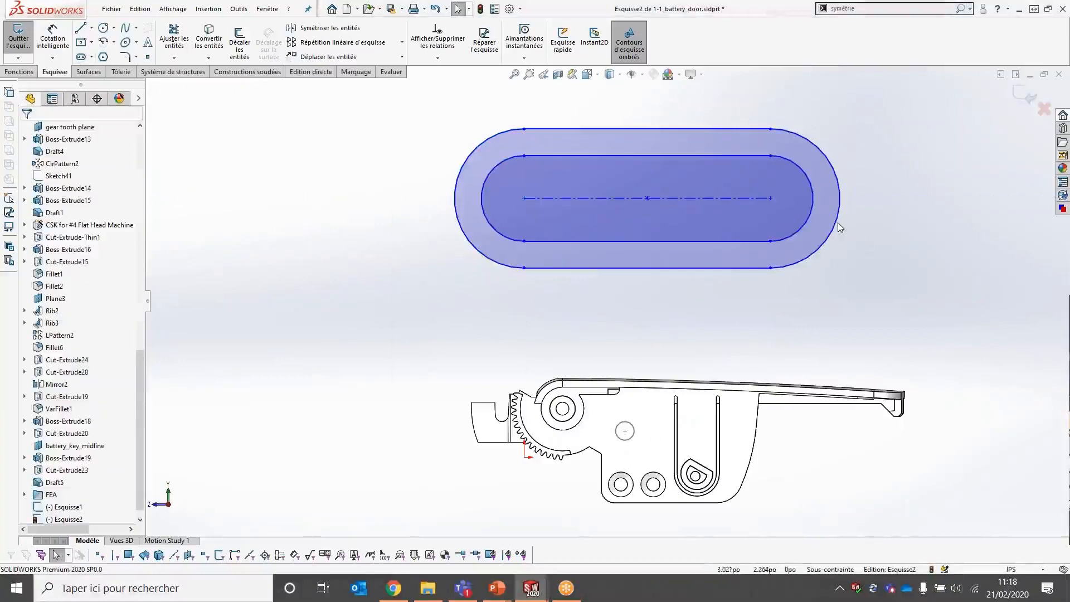
Select the shaded ring contour between the two slots, clear the selection, and select the ring again
{"action": "left_click", "coordinate": [835, 204]}
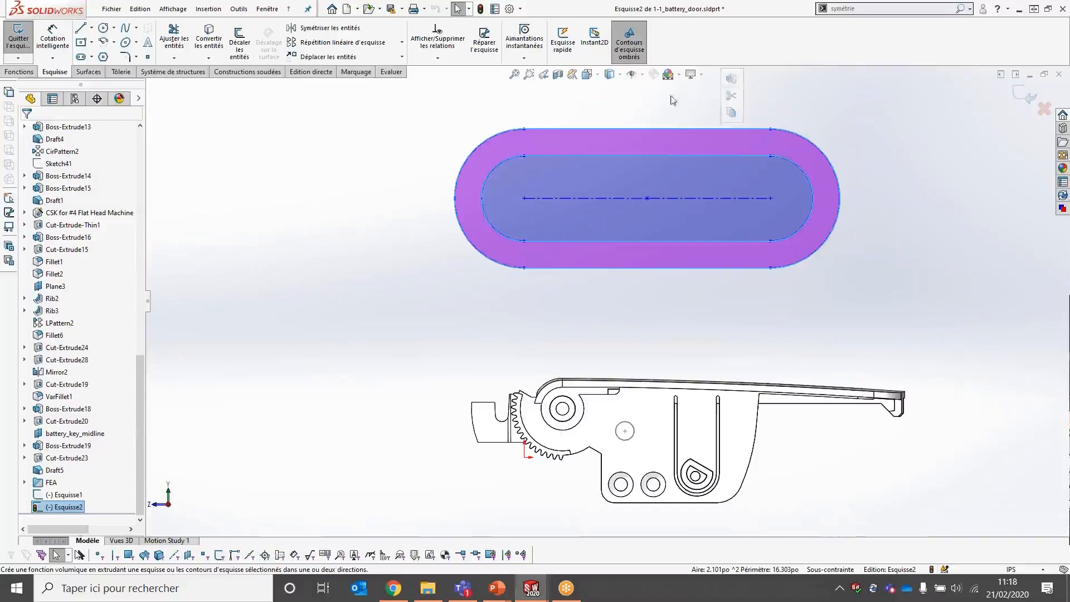
{"action": "left_click", "coordinate": [843, 154]}
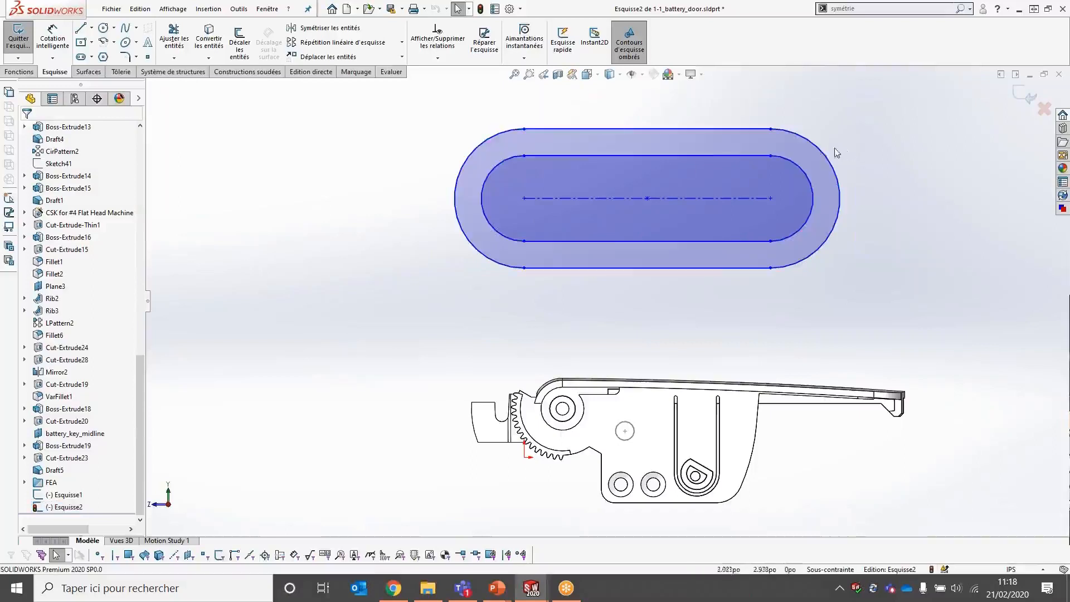
{"action": "left_click", "coordinate": [757, 146]}
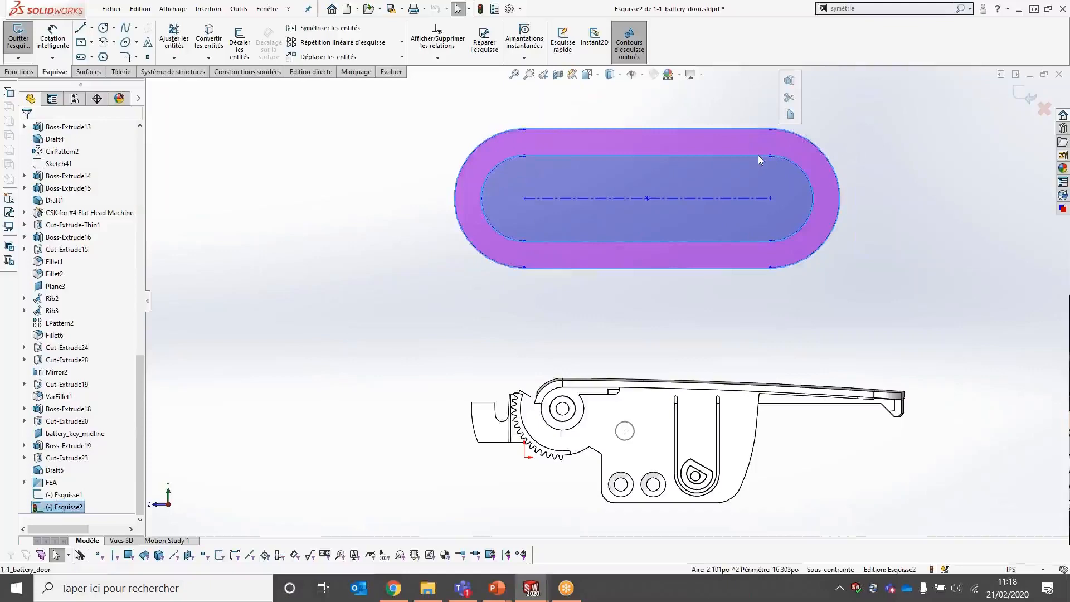
Switch to the PowerPoint presentation and advance to the slide with suggestions for the quick command window
{"action": "key", "text": "alt+Tab"}
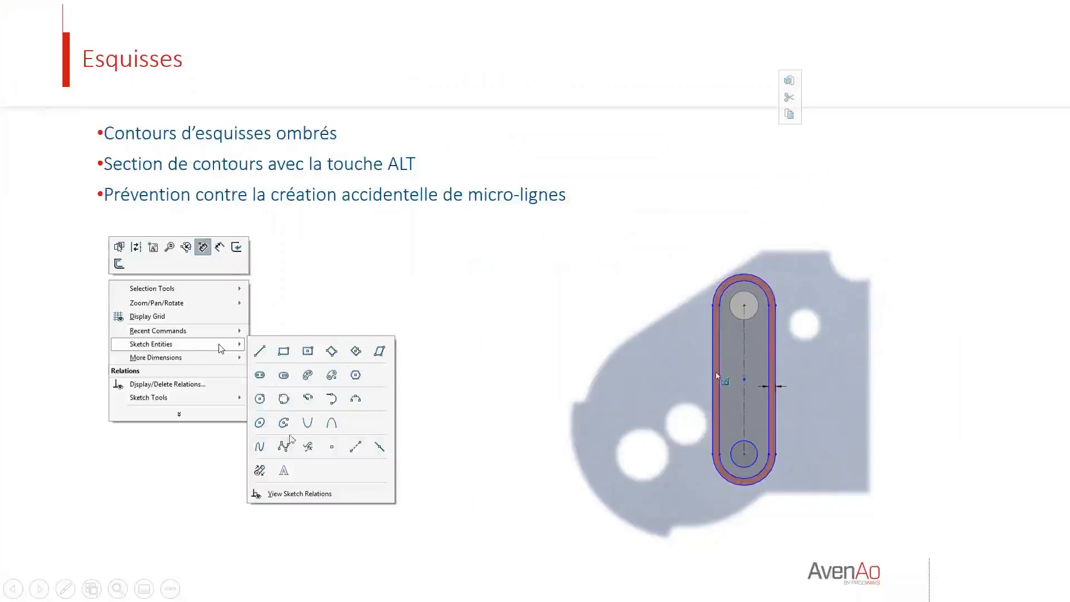
{"action": "left_click", "coordinate": [462, 328]}
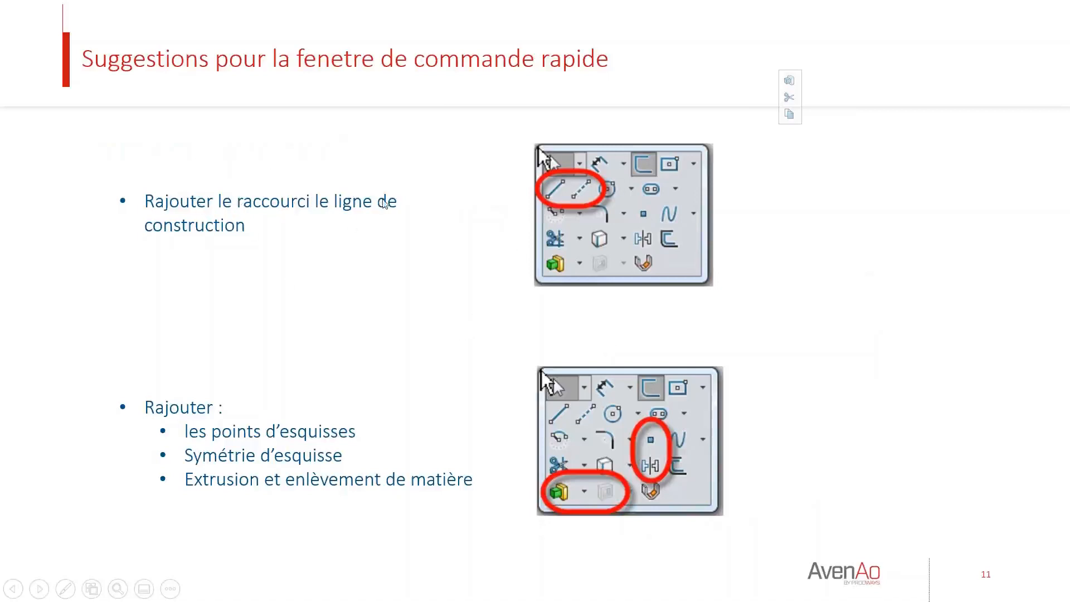
Return to SOLIDWORKS and customize the sketch shortcut bar, widening it from a single column to a compact multi-column layout
{"action": "key", "text": "alt+Tab"}
{"action": "key", "text": "s"}
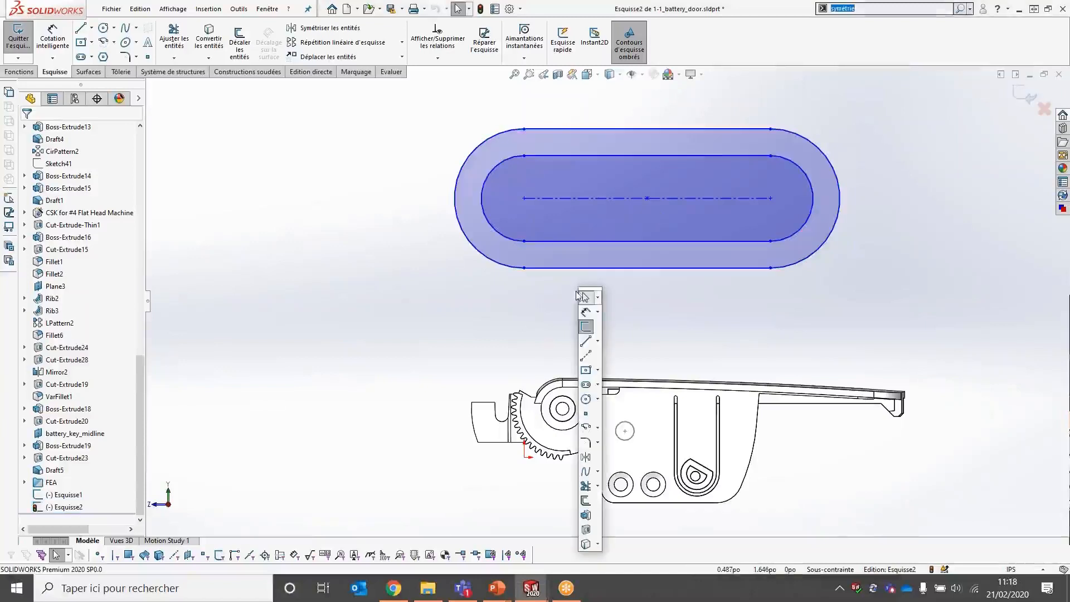
{"action": "right_click", "coordinate": [588, 336]}
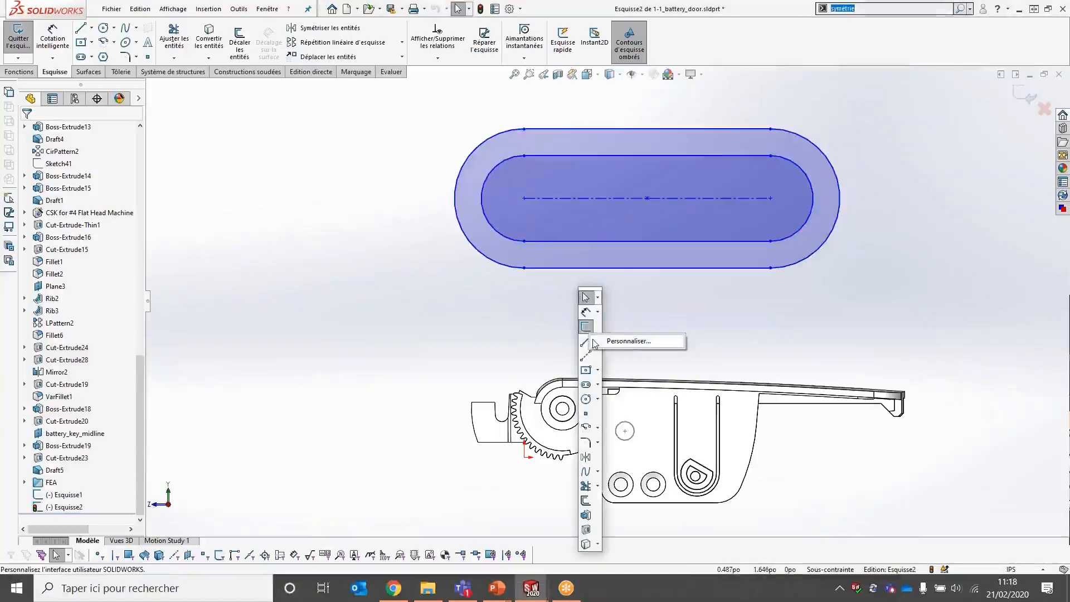
{"action": "left_click", "coordinate": [595, 341]}
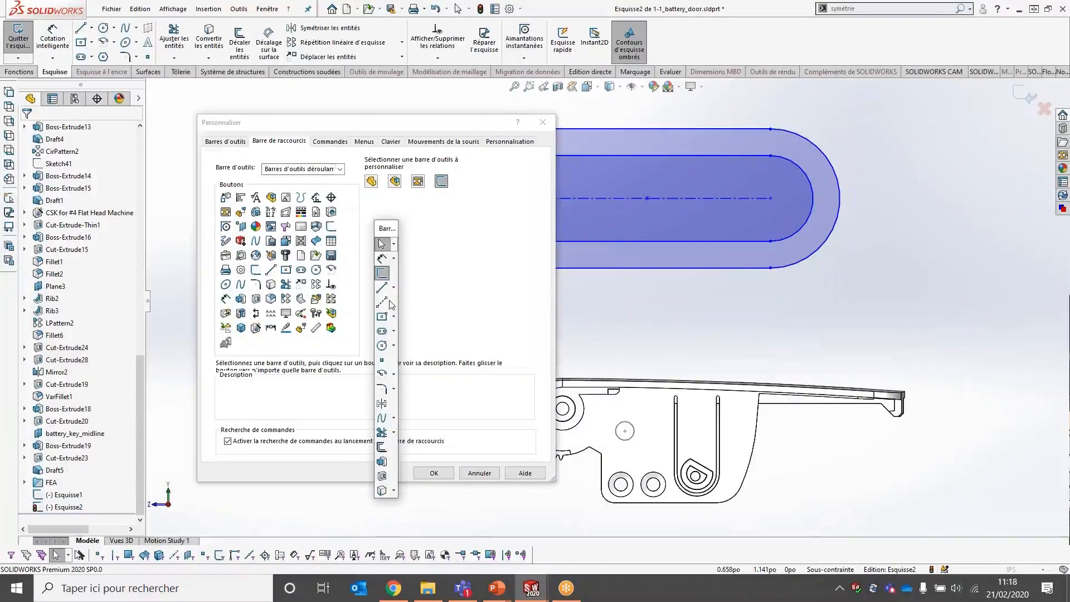
{"action": "left_click_drag", "start_coordinate": [401, 294], "coordinate": [453, 251]}
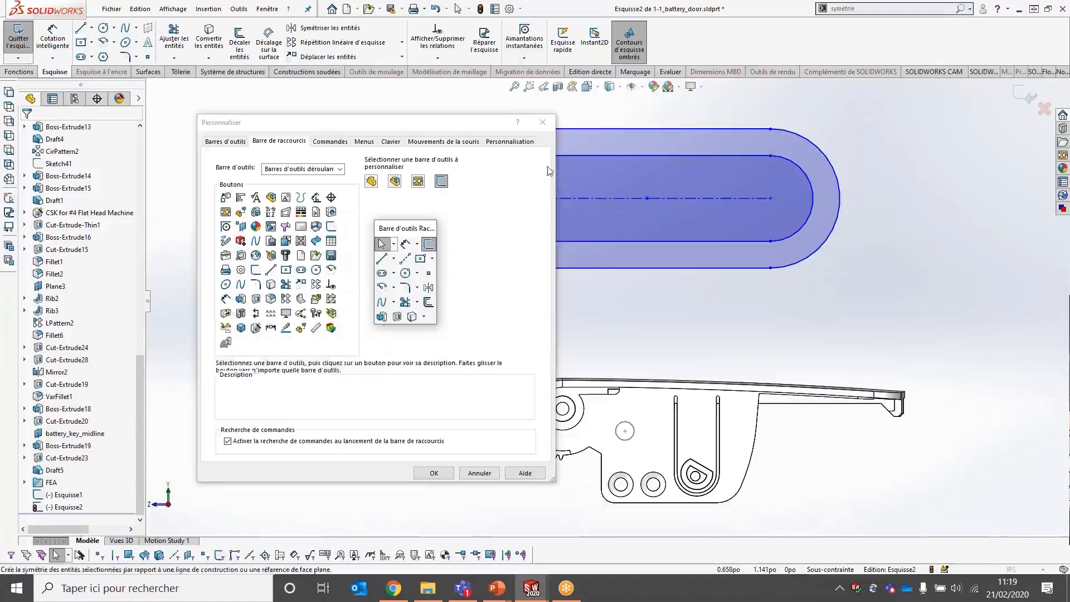
{"action": "left_click", "coordinate": [433, 473]}
Extrude the slot ring profile as a blind boss about 1.09 in deep, merged with the result
{"action": "key", "text": "s"}
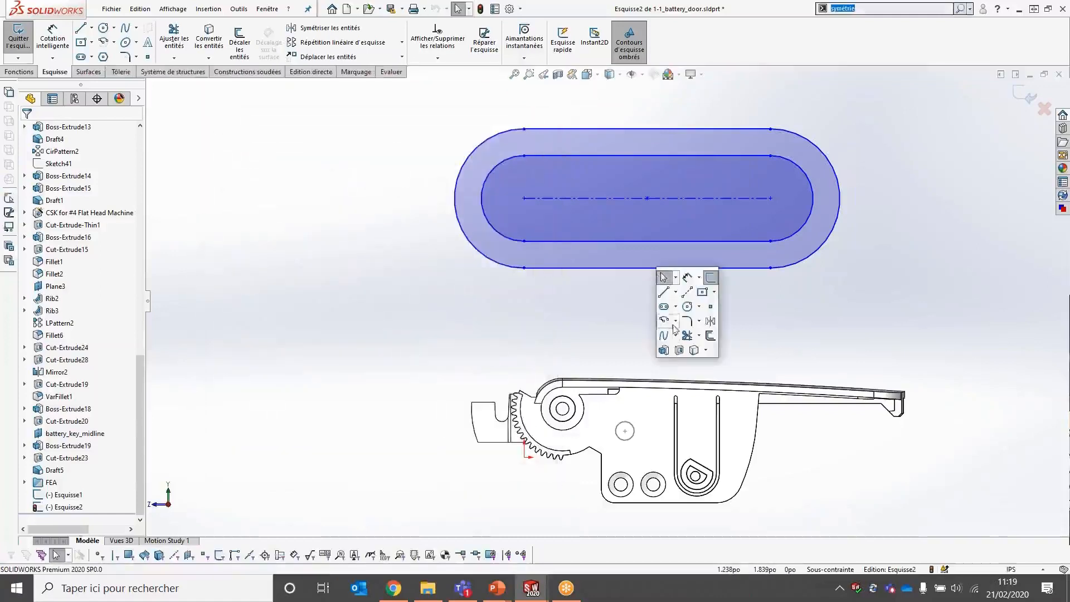
{"action": "left_click", "coordinate": [663, 350]}
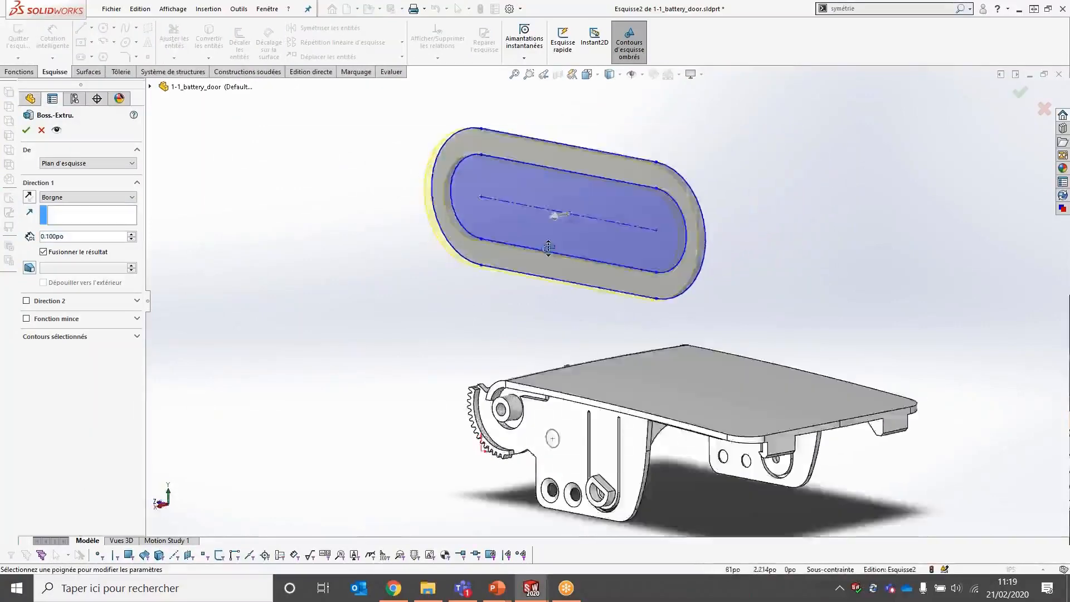
{"action": "left_click_drag", "start_coordinate": [533, 229], "coordinate": [449, 250]}
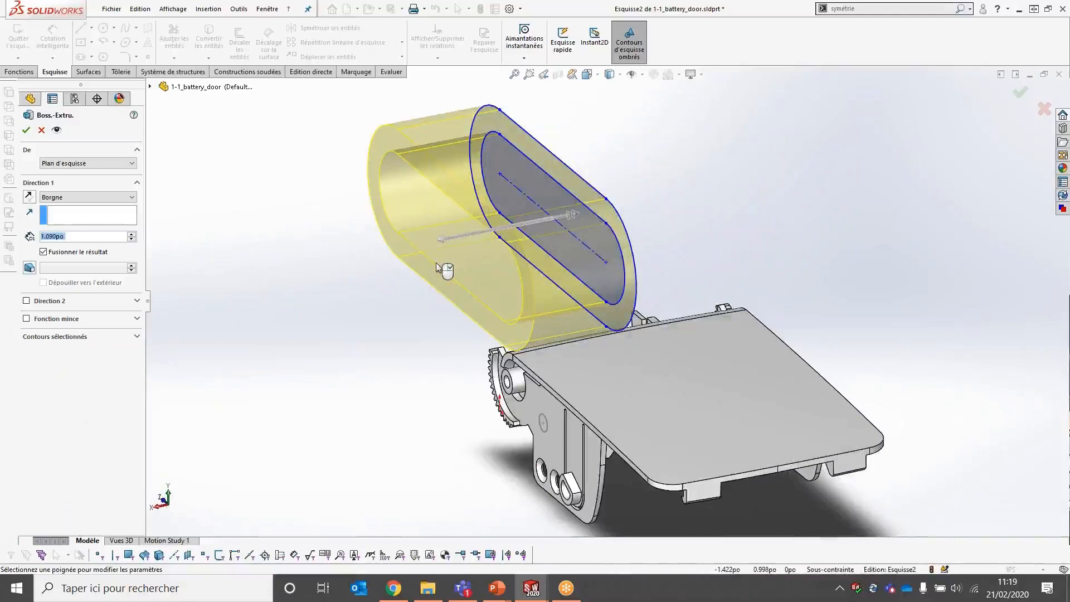
{"action": "left_click", "coordinate": [27, 130]}
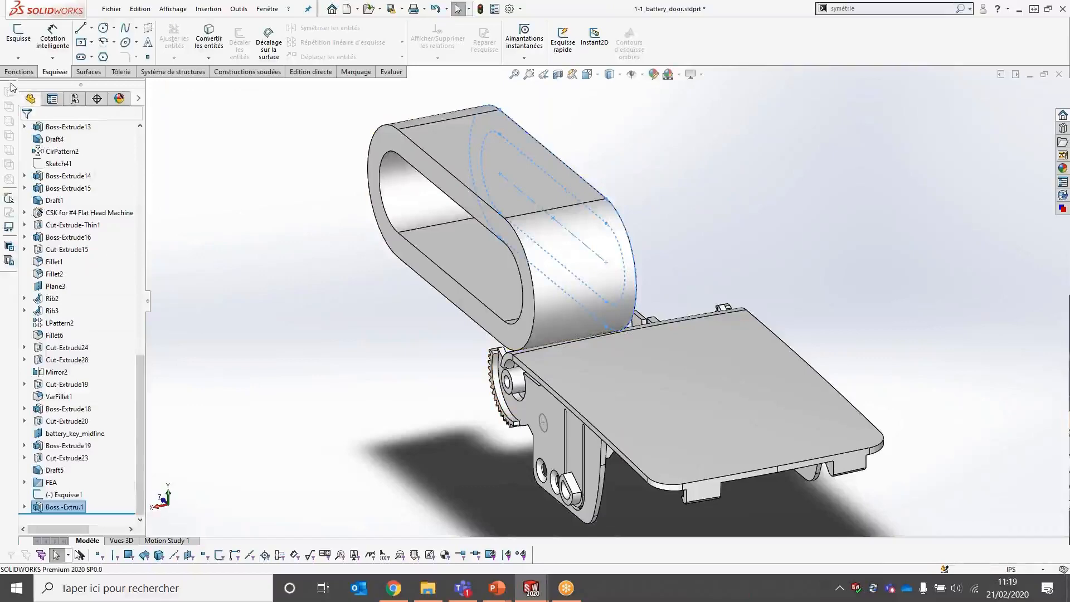
Review the shortcut bar customization for the assembly, drawing and sketch environments
{"action": "key", "text": "alt+Tab"}
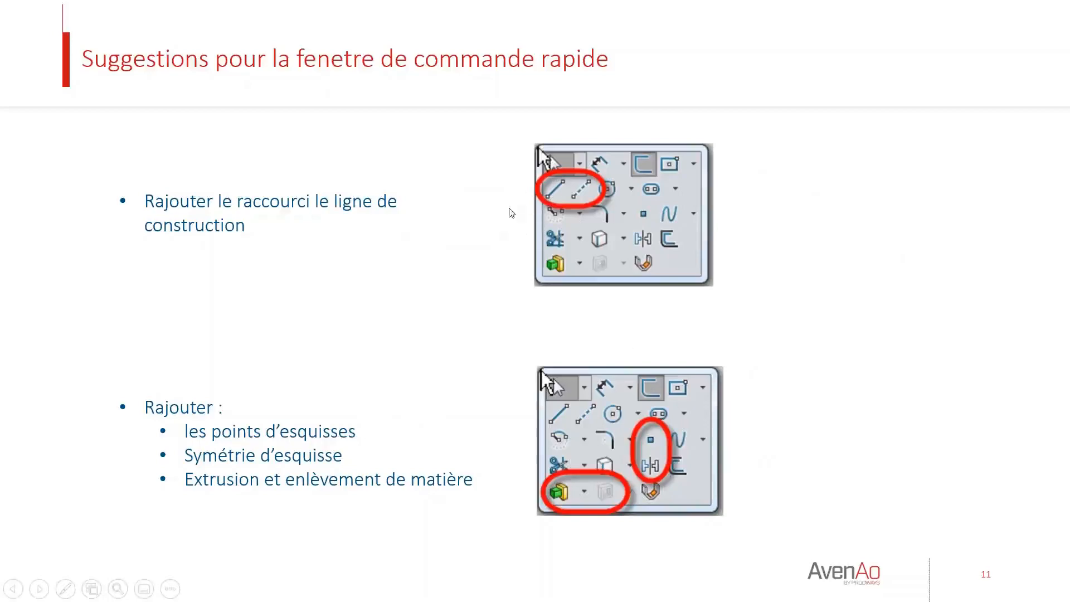
{"action": "key", "text": "alt+Tab"}
{"action": "key", "text": "s"}
{"action": "right_click", "coordinate": [562, 238]}
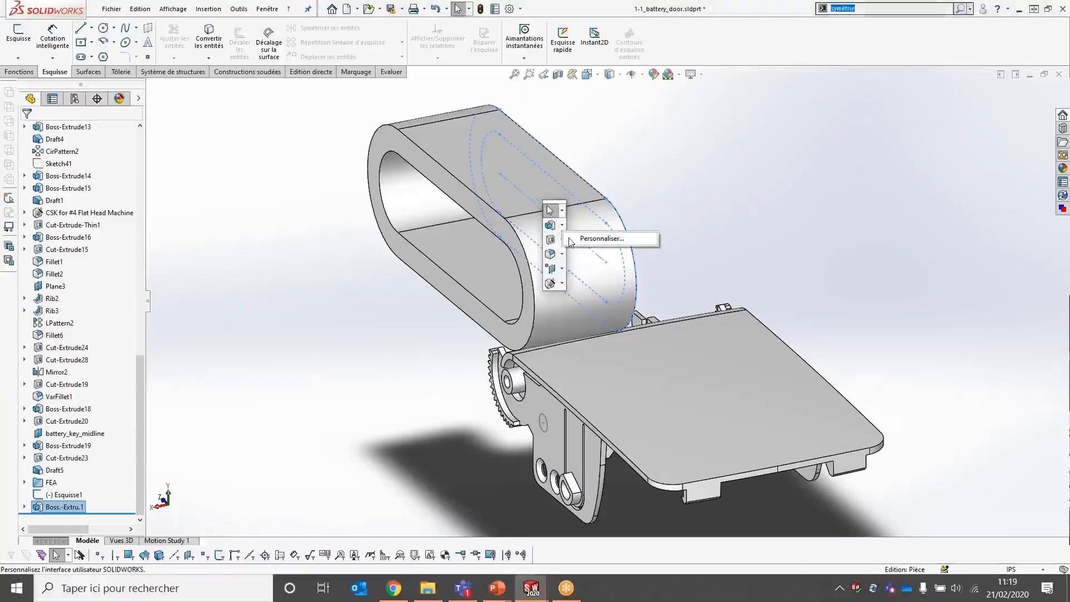
{"action": "left_click", "coordinate": [580, 239]}
{"action": "left_click", "coordinate": [377, 184]}
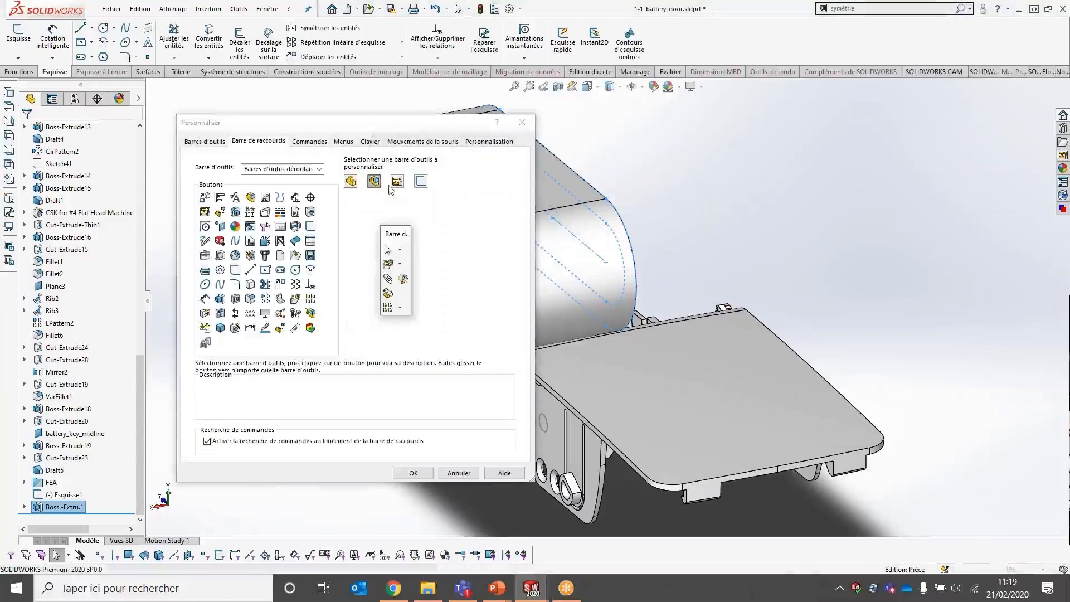
{"action": "left_click", "coordinate": [423, 184]}
{"action": "left_click", "coordinate": [399, 184]}
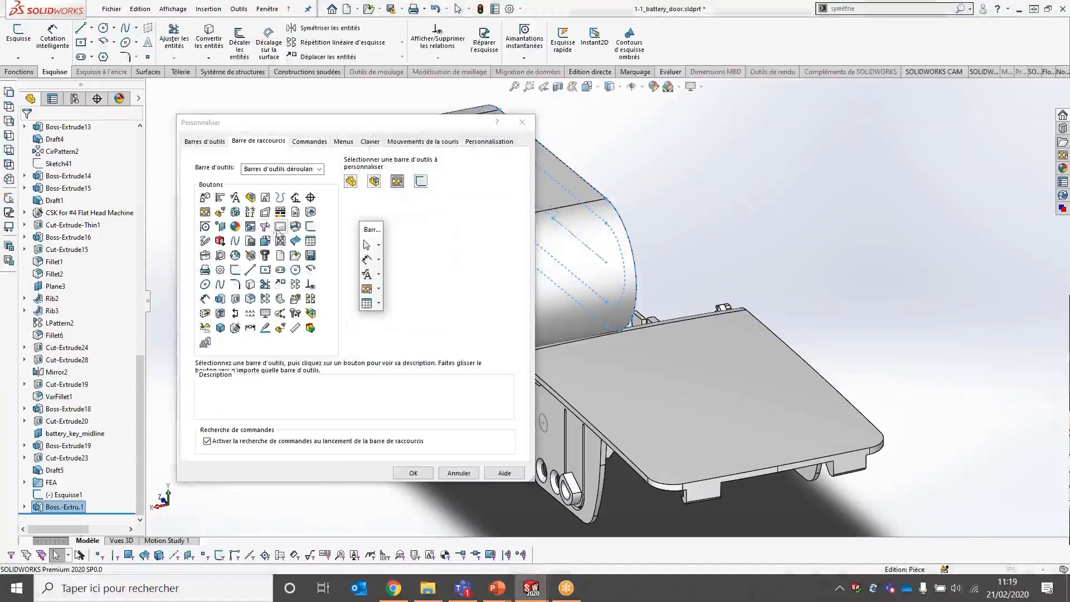
{"action": "left_click", "coordinate": [421, 181]}
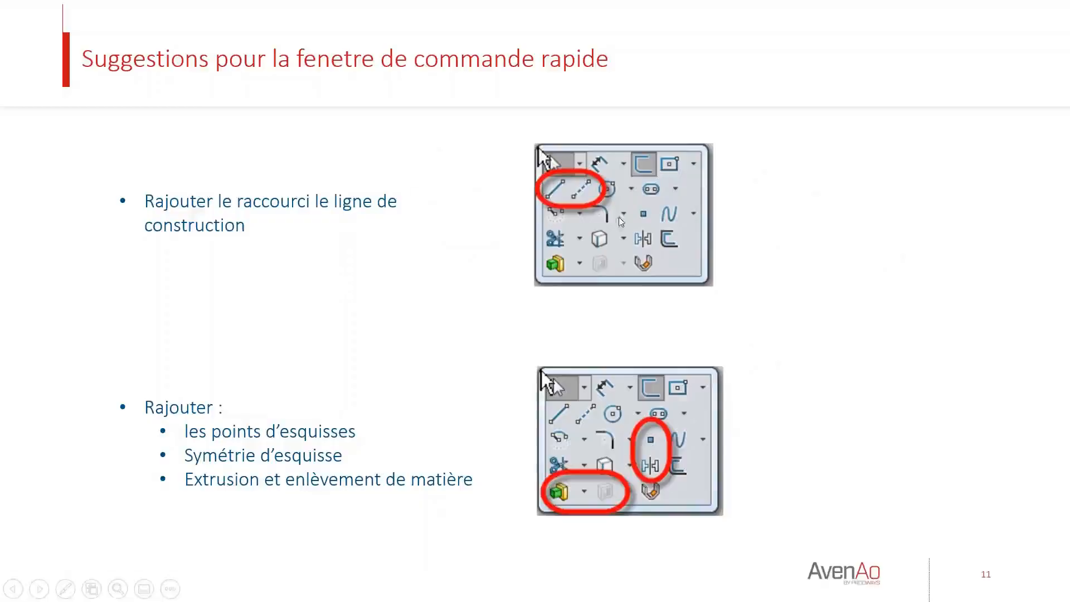
Advance the presentation to the sketch creation slide, and start a new sketch on the extruded ring's front face in SOLIDWORKS
{"action": "left_click", "coordinate": [465, 333]}
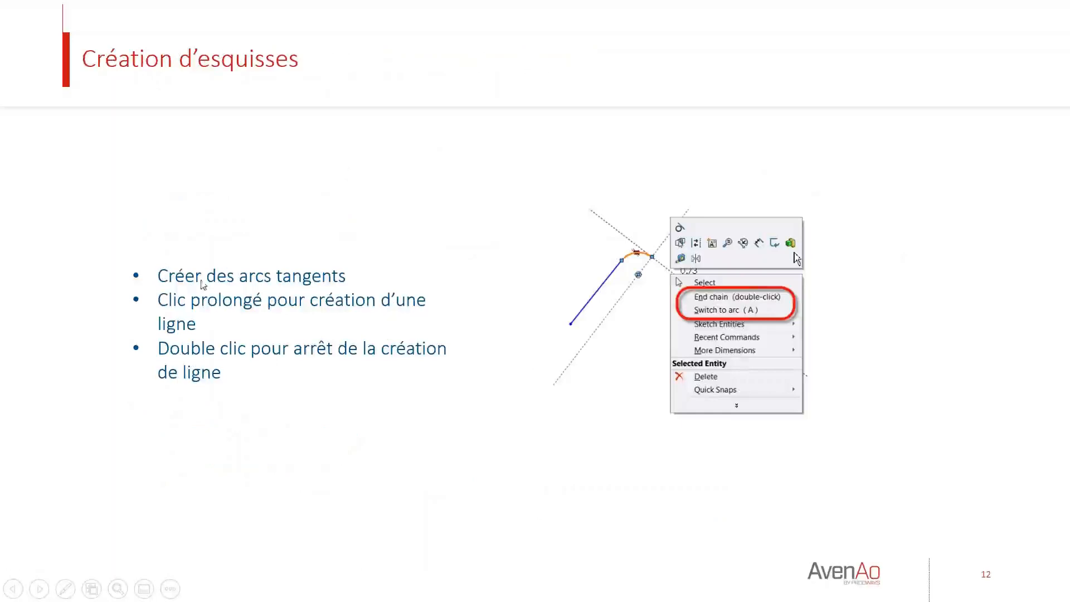
{"action": "key", "text": "alt+Tab"}
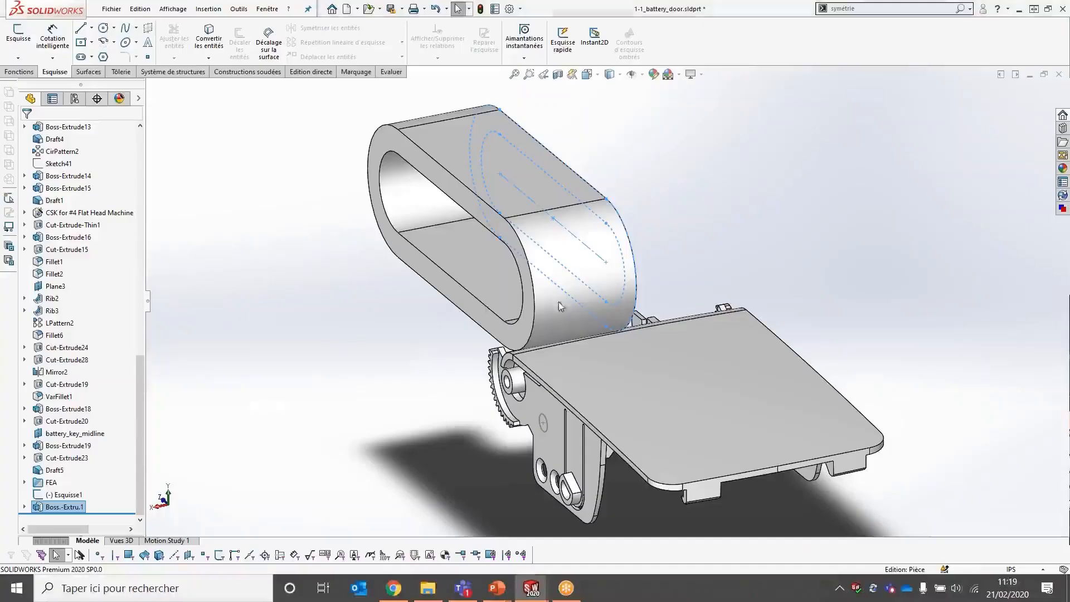
{"action": "left_click", "coordinate": [497, 224]}
{"action": "left_click", "coordinate": [548, 157]}
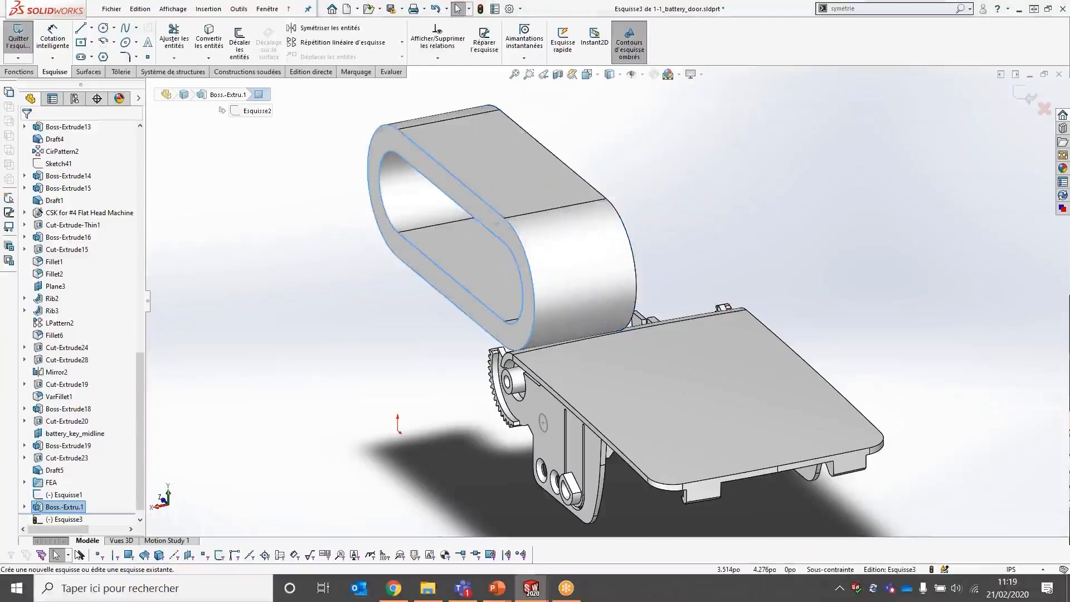
Sketch a continuous chain of three lines, a tangent arc and a final line beside the slot ring, and end the chain
{"action": "key", "text": "s"}
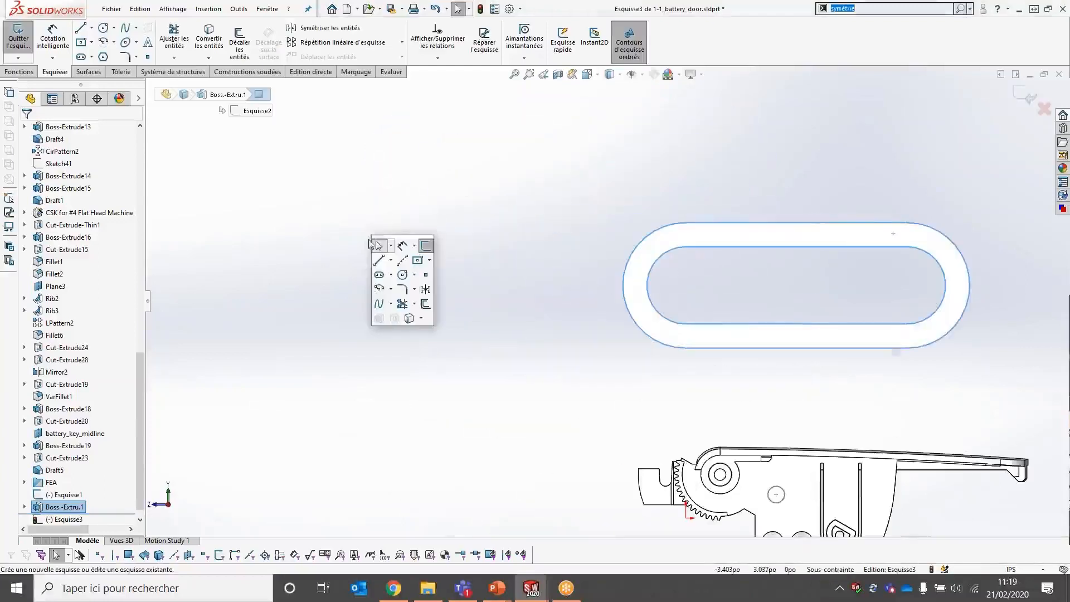
{"action": "left_click", "coordinate": [379, 260]}
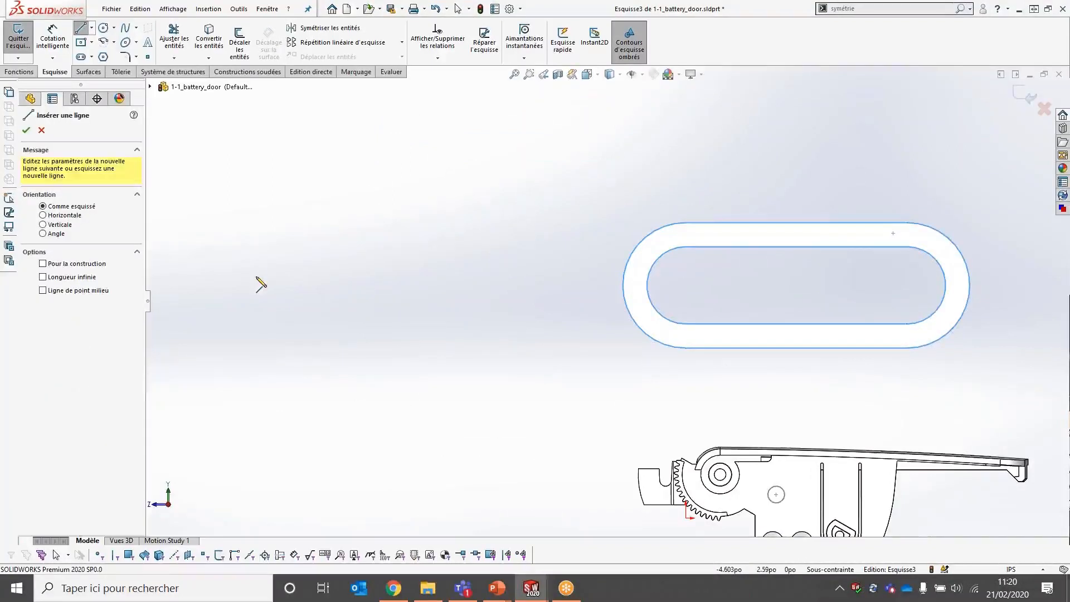
{"action": "left_click", "coordinate": [256, 276]}
{"action": "left_click", "coordinate": [383, 125]}
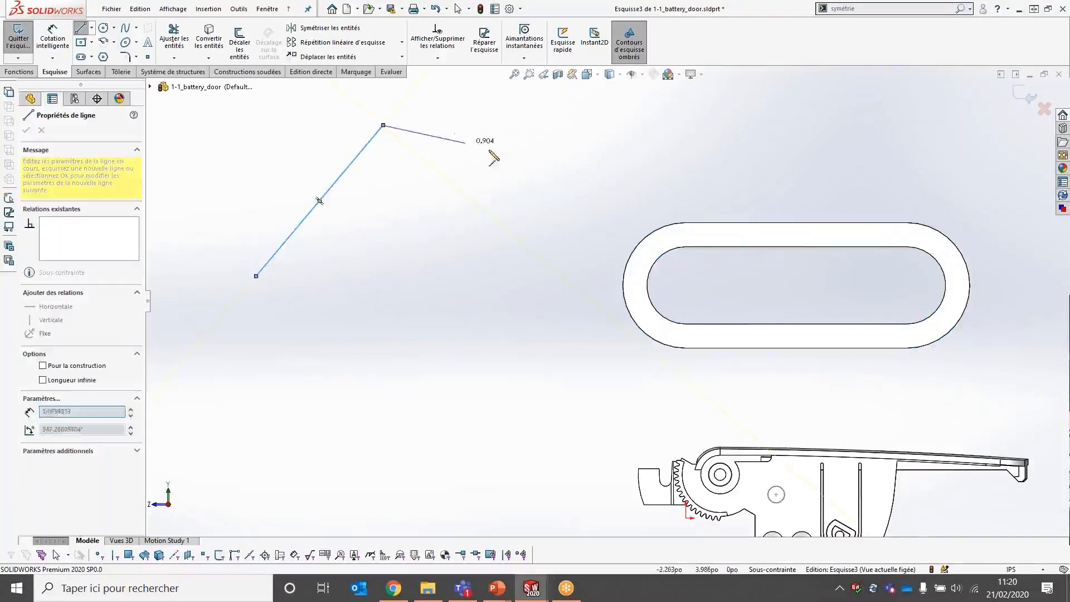
{"action": "left_click", "coordinate": [581, 156]}
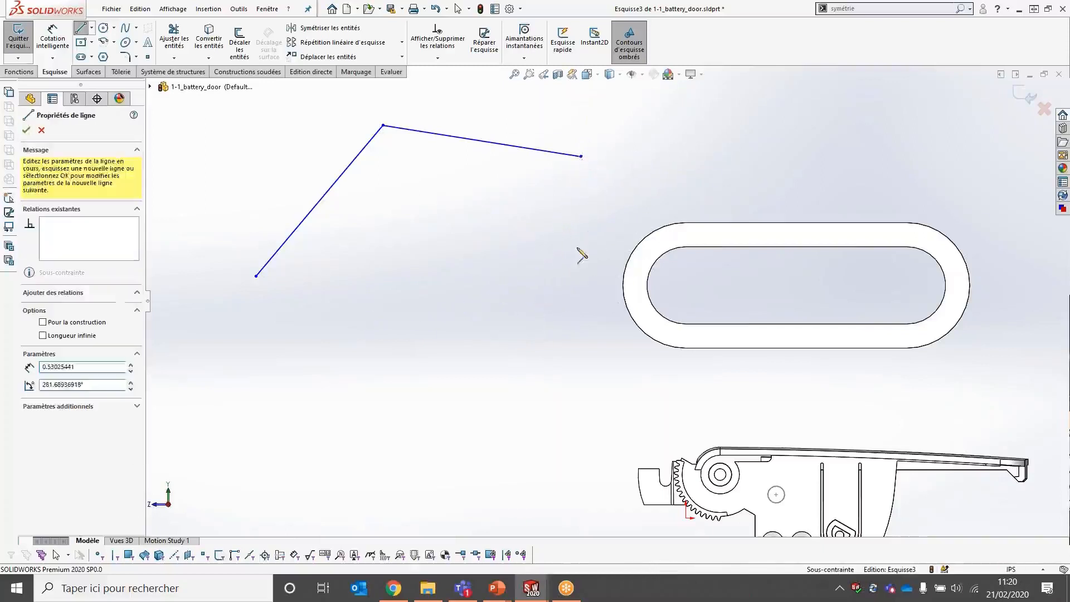
{"action": "left_click", "coordinate": [434, 293]}
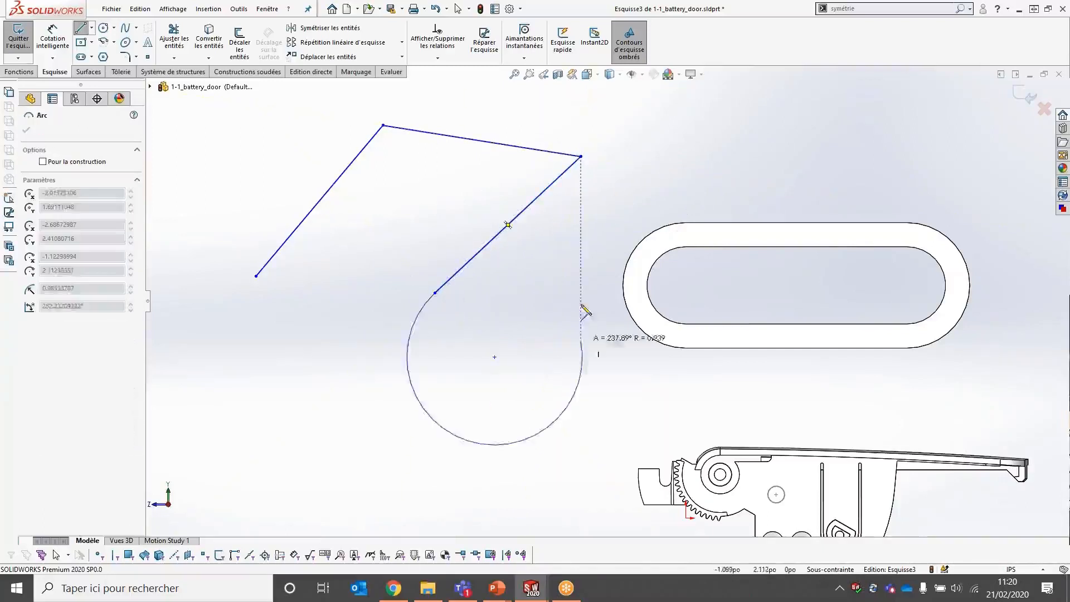
{"action": "left_click", "coordinate": [512, 383]}
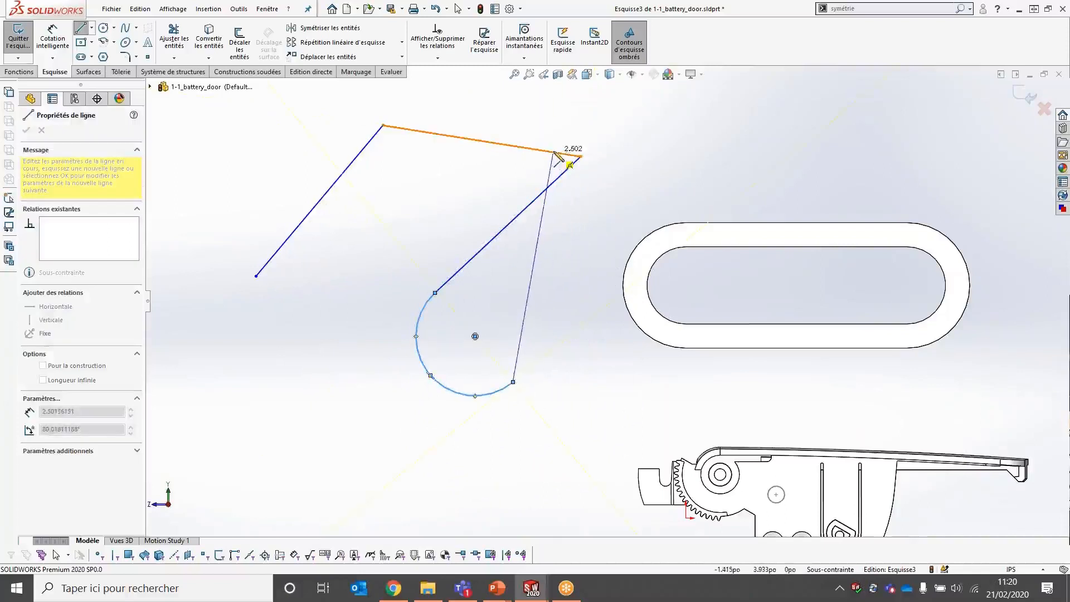
{"action": "left_click", "coordinate": [616, 398]}
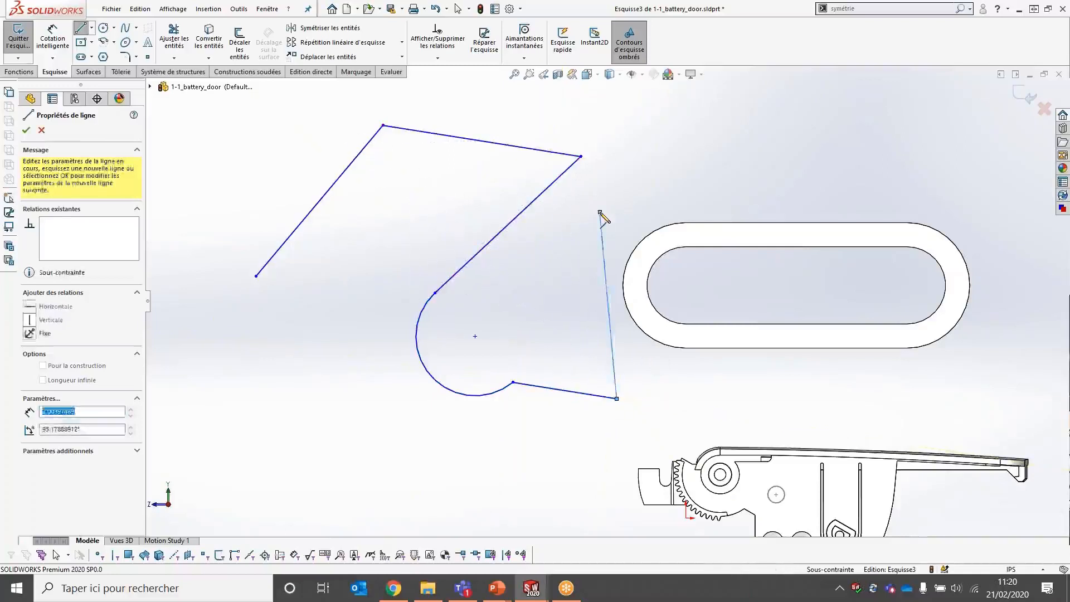
{"action": "key", "text": "Escape"}
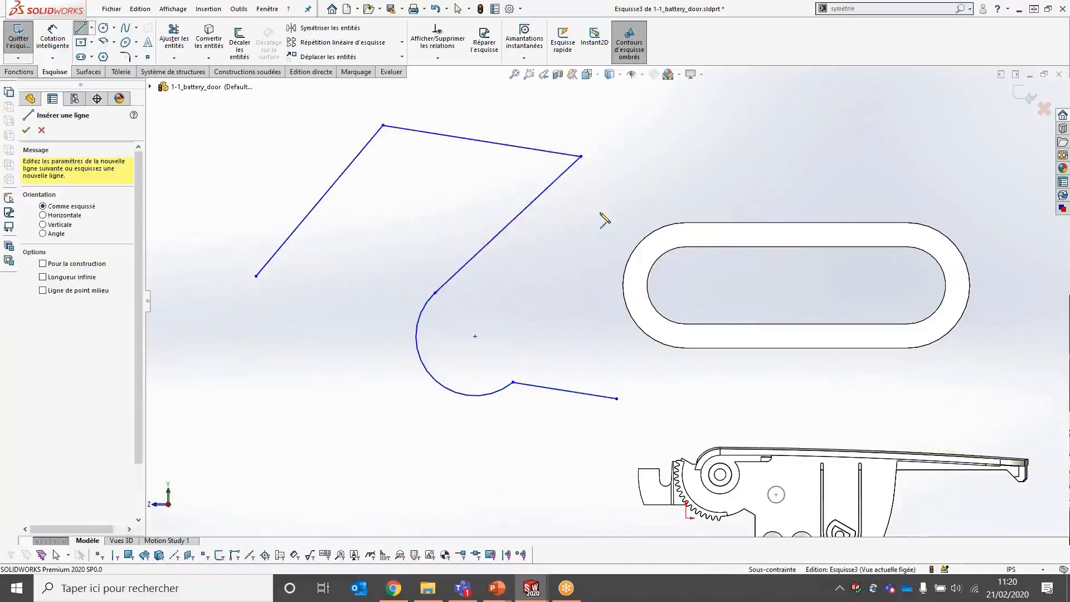
Sketch two separate open chains of two connected lines each, one crossing the existing chain and one crossing the slot ring
{"action": "left_click", "coordinate": [698, 166]}
{"action": "left_click", "coordinate": [549, 268]}
{"action": "left_click", "coordinate": [383, 234]}
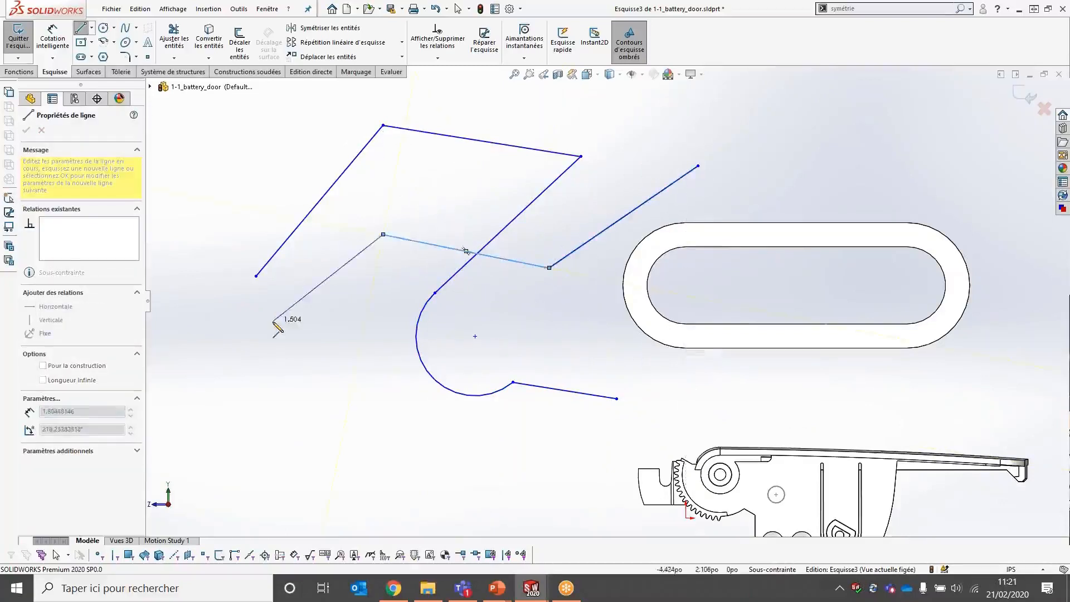
{"action": "key", "text": "Escape"}
{"action": "left_click", "coordinate": [567, 326]}
{"action": "left_click", "coordinate": [745, 185]}
{"action": "left_click", "coordinate": [923, 156]}
{"action": "key", "text": "Escape"}
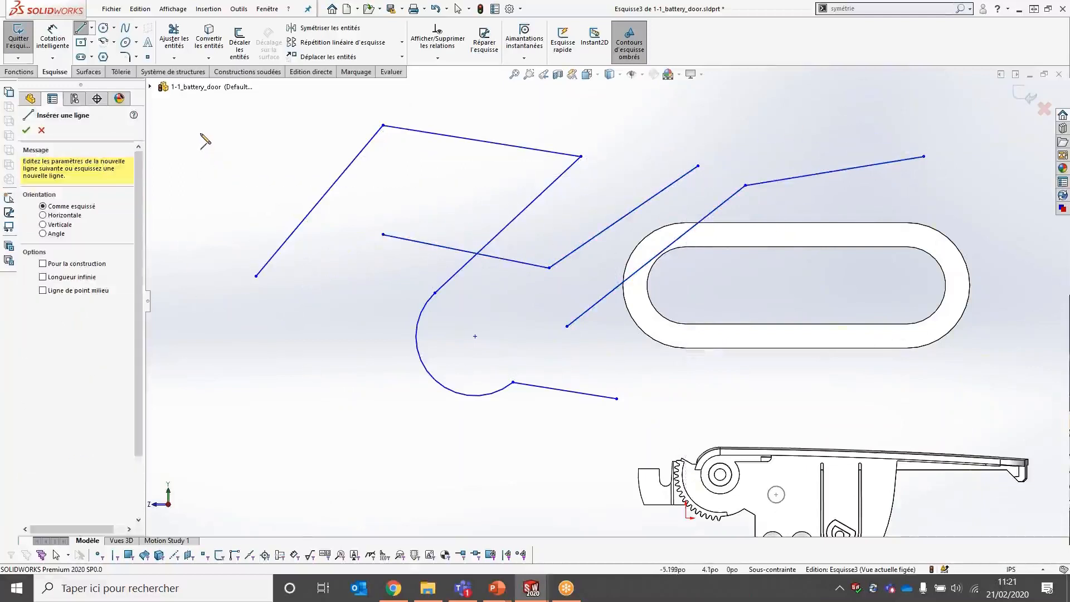
Sketch six unconnected lines: four vertical, one near-vertical about 0.46 in long, and one sloped about 0.84 in long
{"action": "left_click", "coordinate": [201, 126]}
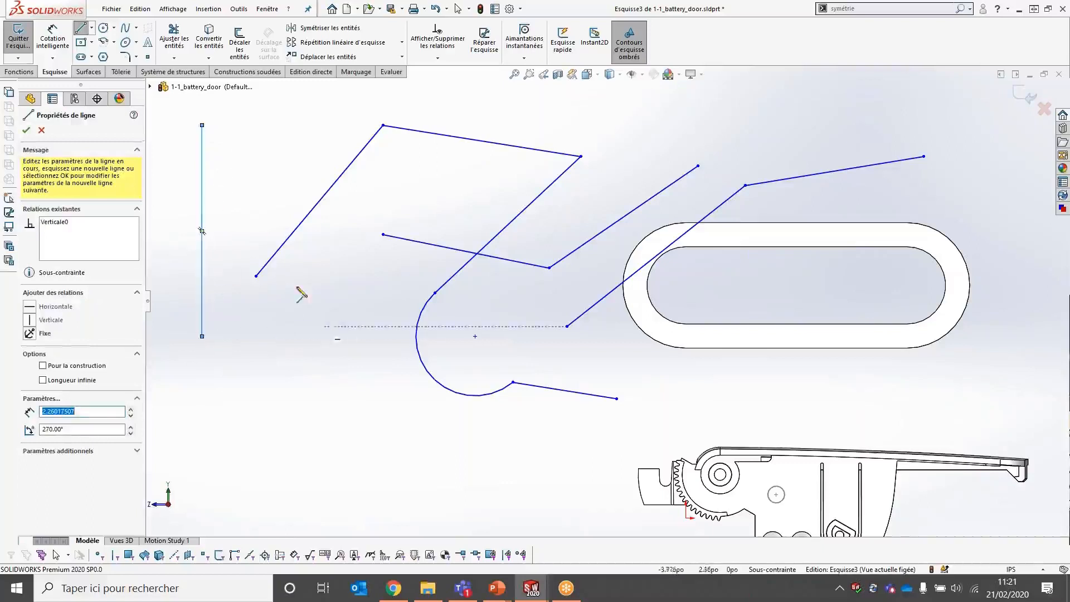
{"action": "left_click", "coordinate": [234, 125]}
{"action": "double_click", "coordinate": [235, 220]}
{"action": "left_click", "coordinate": [268, 124]}
{"action": "double_click", "coordinate": [268, 221]}
{"action": "left_click", "coordinate": [302, 125]}
{"action": "double_click", "coordinate": [302, 210]}
{"action": "left_click", "coordinate": [327, 126]}
{"action": "double_click", "coordinate": [322, 167]}
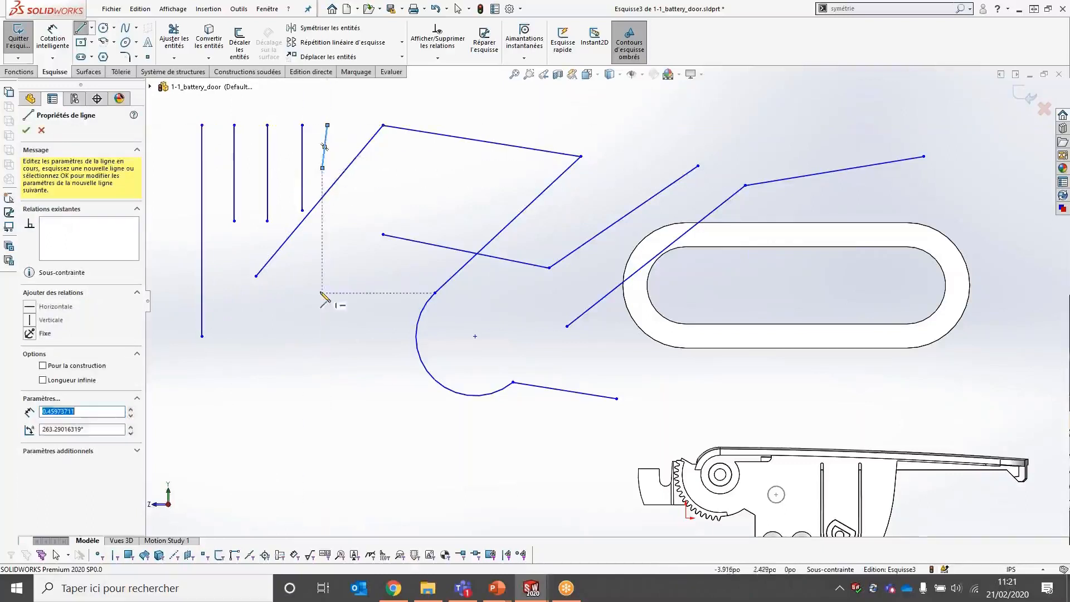
{"action": "left_click", "coordinate": [302, 318]}
{"action": "double_click", "coordinate": [372, 280]}
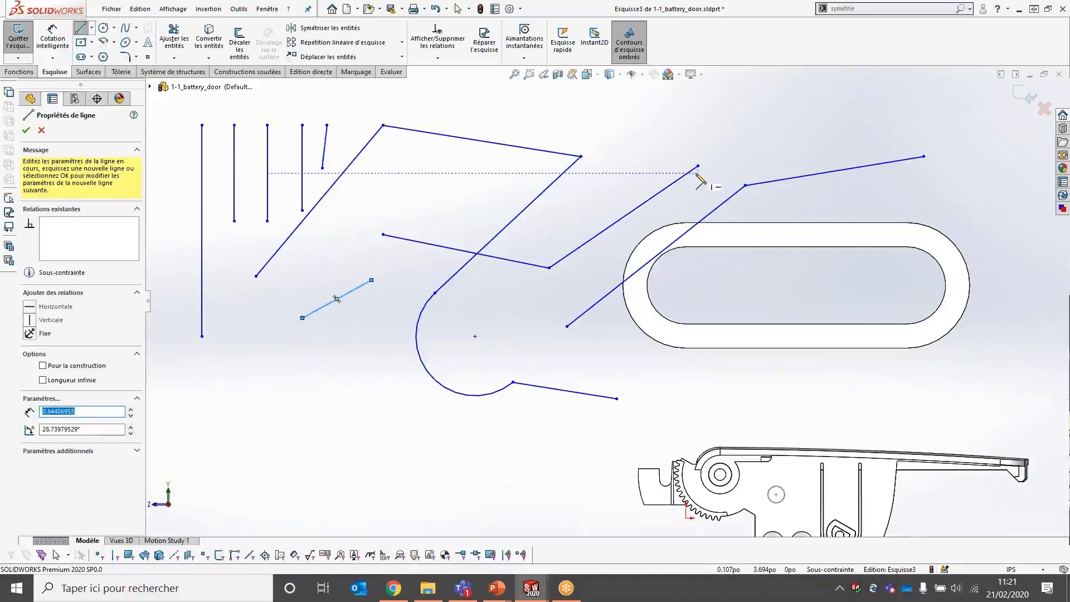
Delete the practice lines and arc from the sketch, and advance the PowerPoint presentation to the "Contraintes magnétiques" title slide
{"action": "key", "text": "Escape"}
{"action": "left_click_drag", "start_coordinate": [963, 100], "coordinate": [223, 475]}
{"action": "key", "text": "Delete"}
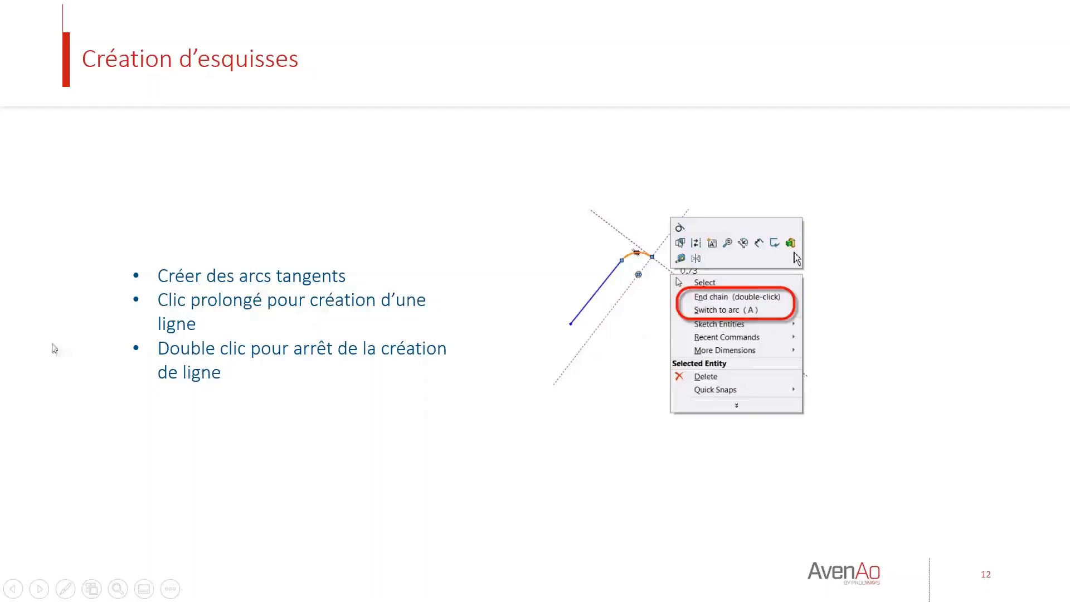
{"action": "left_click", "coordinate": [401, 366]}
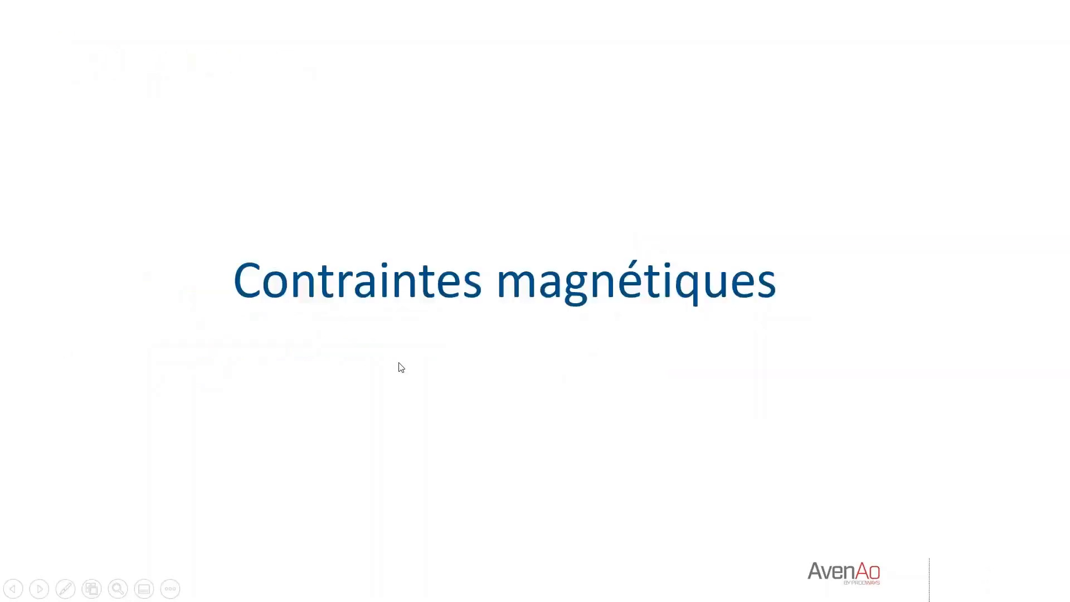
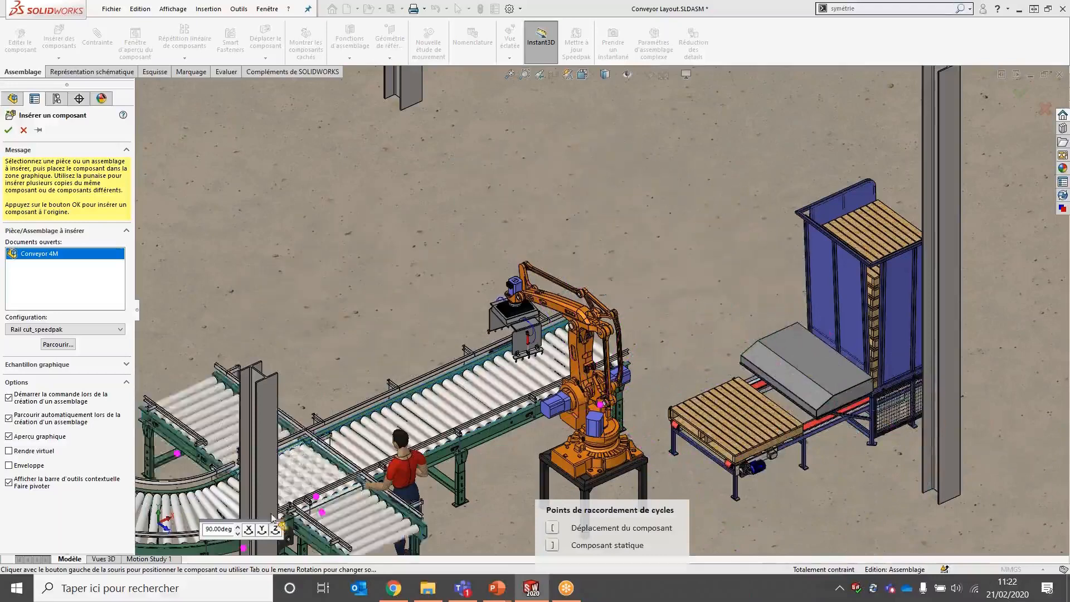
Rotate the Conveyor 4M component 90° about the Y axis and snap it onto the end of the conveyor line behind the robot
{"action": "left_click", "coordinate": [262, 530]}
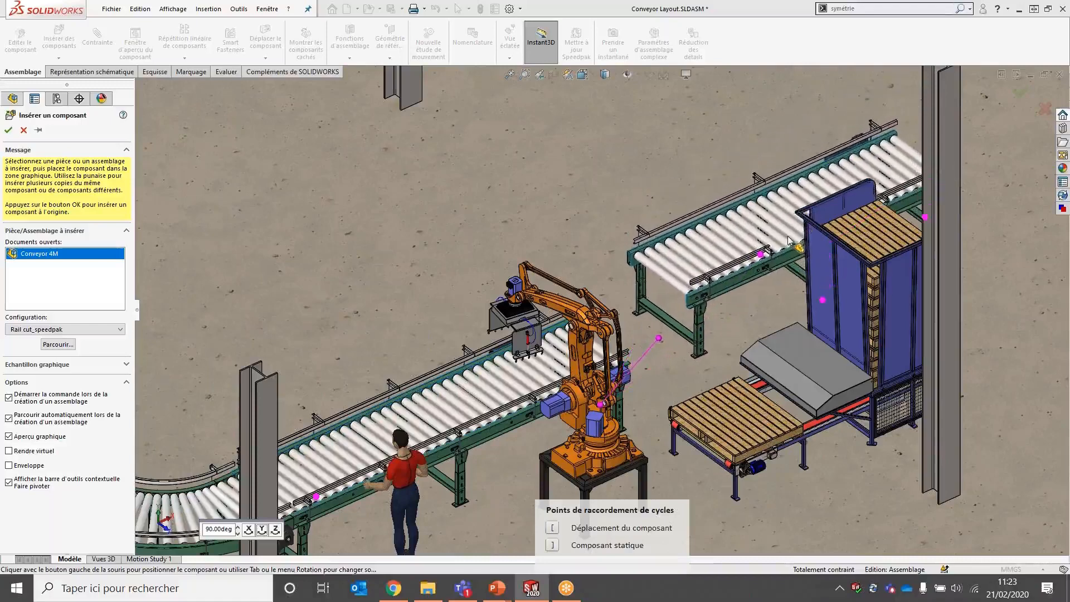
{"action": "left_click", "coordinate": [790, 241]}
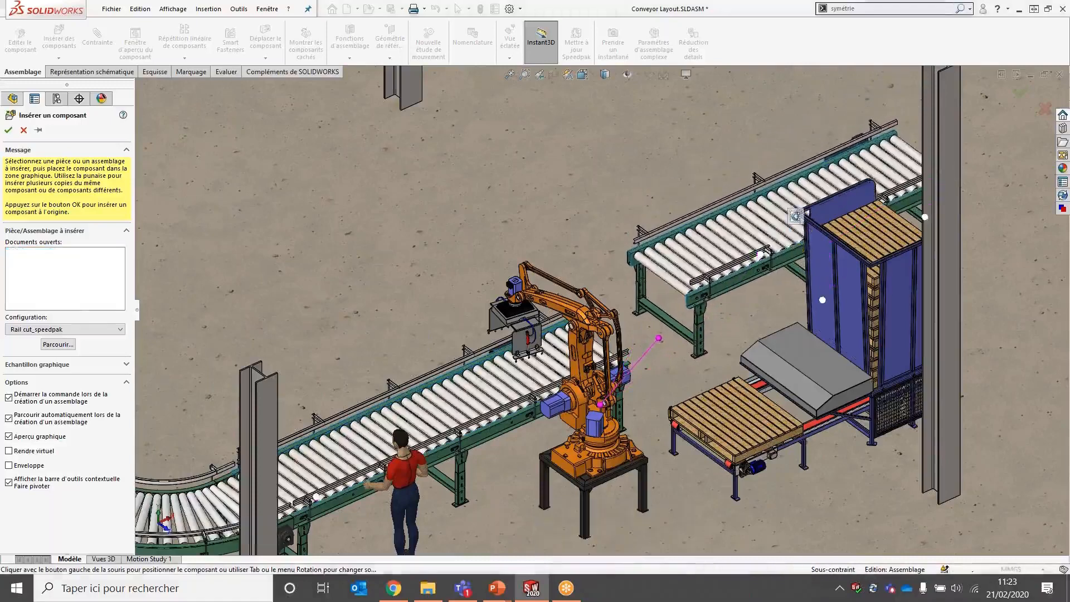
{"action": "middle_click_drag", "start_coordinate": [691, 310], "coordinate": [808, 319]}
{"action": "scroll", "coordinate": [861, 316], "scroll_direction": "down", "scroll_amount": 5}
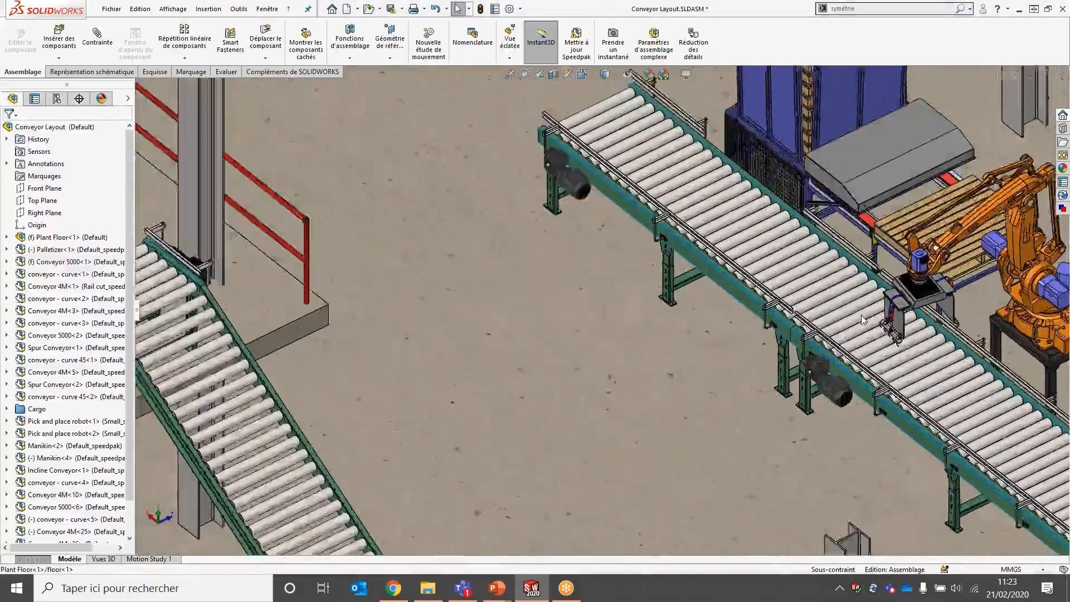
{"action": "scroll", "coordinate": [727, 346], "scroll_direction": "up", "scroll_amount": 5}
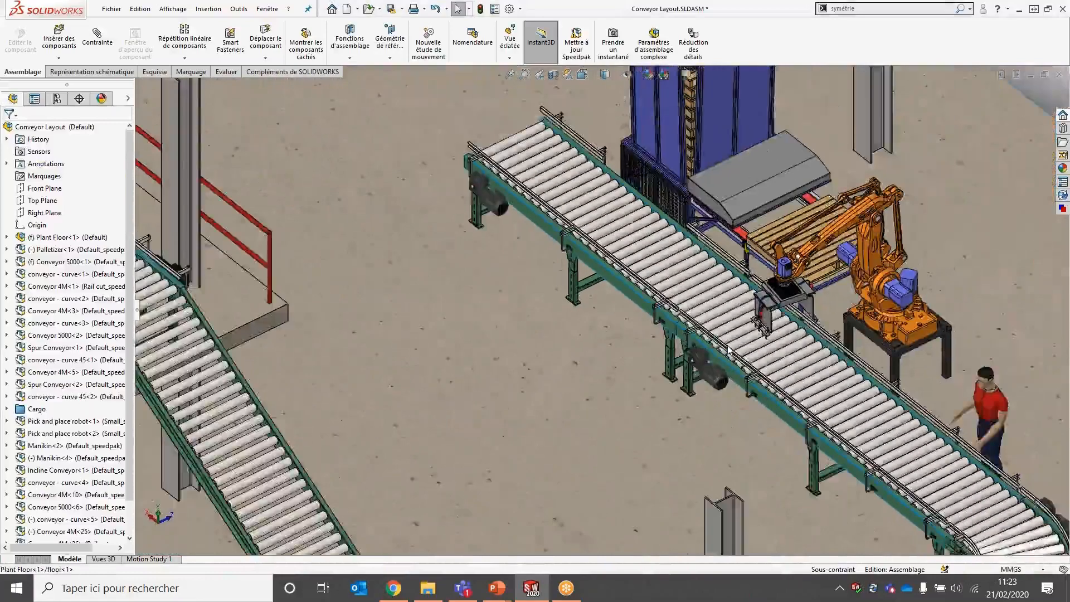
{"action": "scroll", "coordinate": [617, 319], "scroll_direction": "down", "scroll_amount": 3}
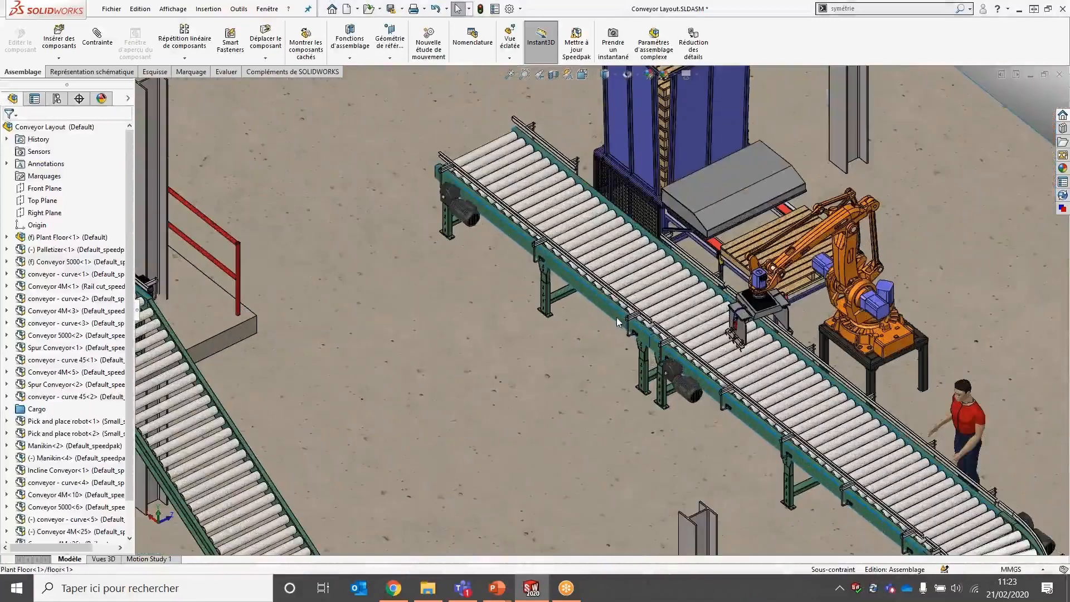
Test the magnetic mates by moving the added conveyor, and moving the pick and place robot across the conveyor line and back
{"action": "left_click_drag", "start_coordinate": [617, 322], "coordinate": [564, 339]}
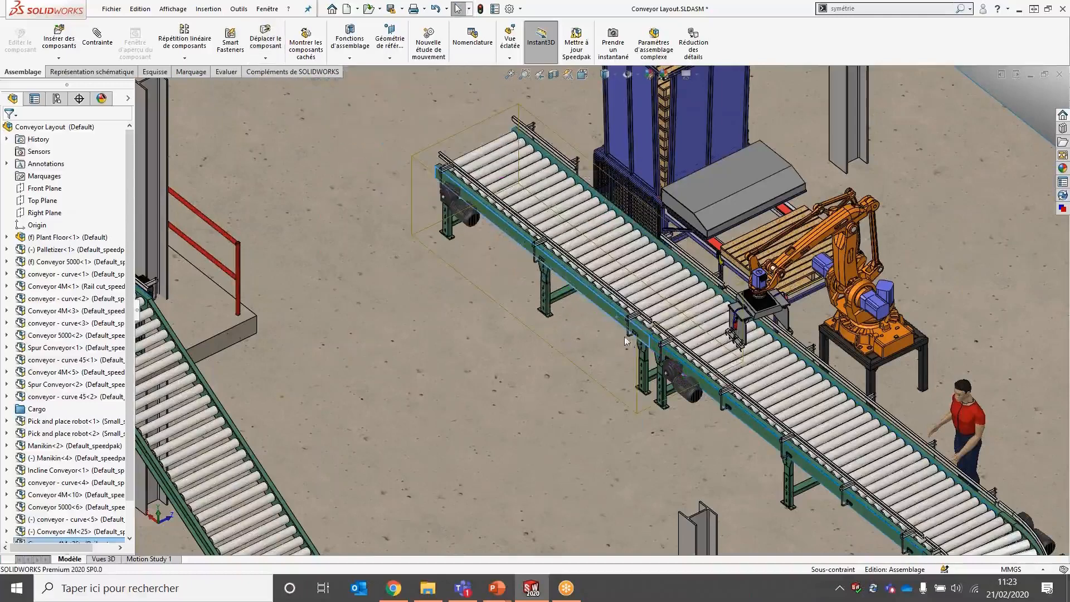
{"action": "left_click_drag", "start_coordinate": [858, 354], "coordinate": [470, 301]}
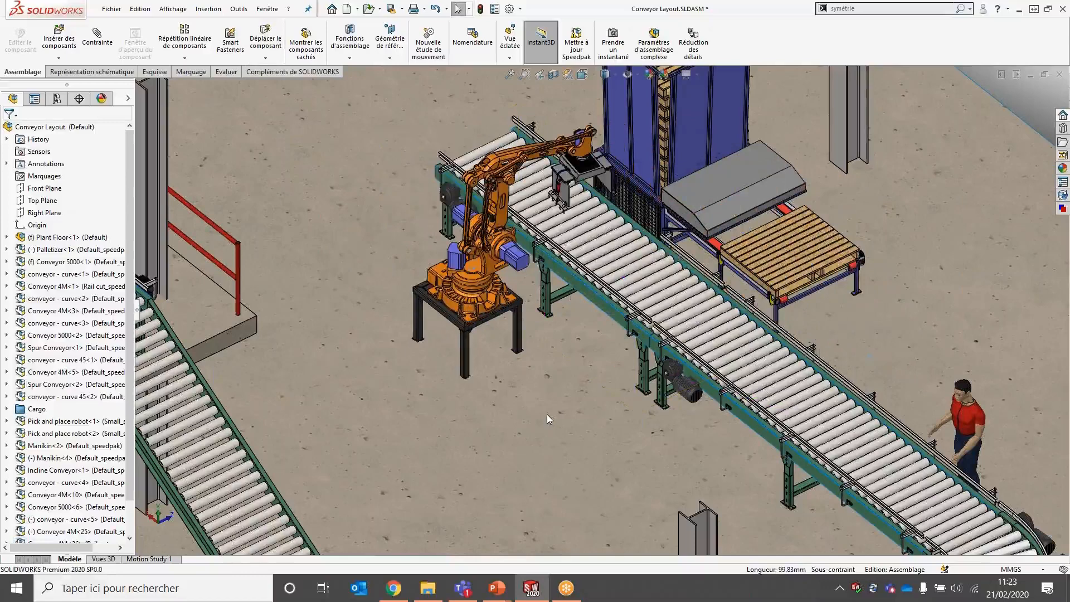
{"action": "left_click_drag", "start_coordinate": [501, 318], "coordinate": [748, 425]}
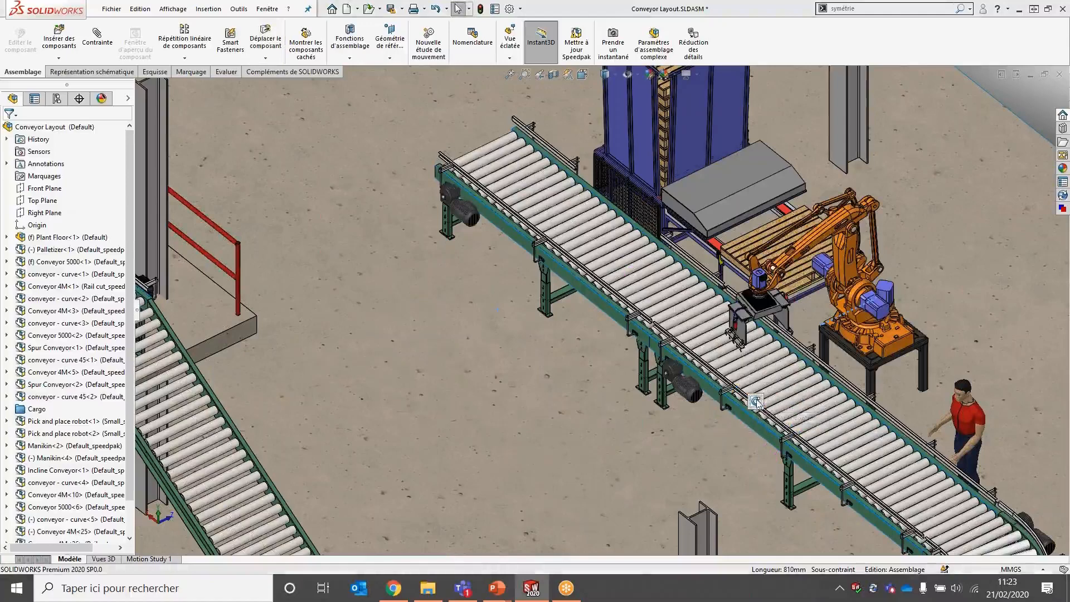
{"action": "left_click", "coordinate": [757, 403]}
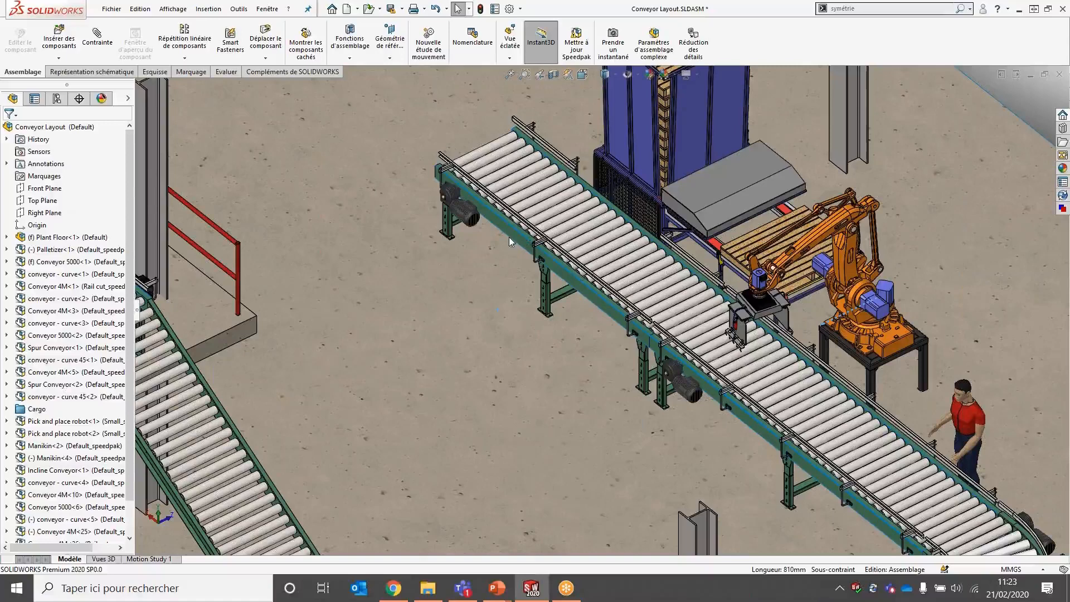
Open the Conveyor 4M assembly and display its published references to examine the ground plane and connection points
{"action": "left_click", "coordinate": [545, 143]}
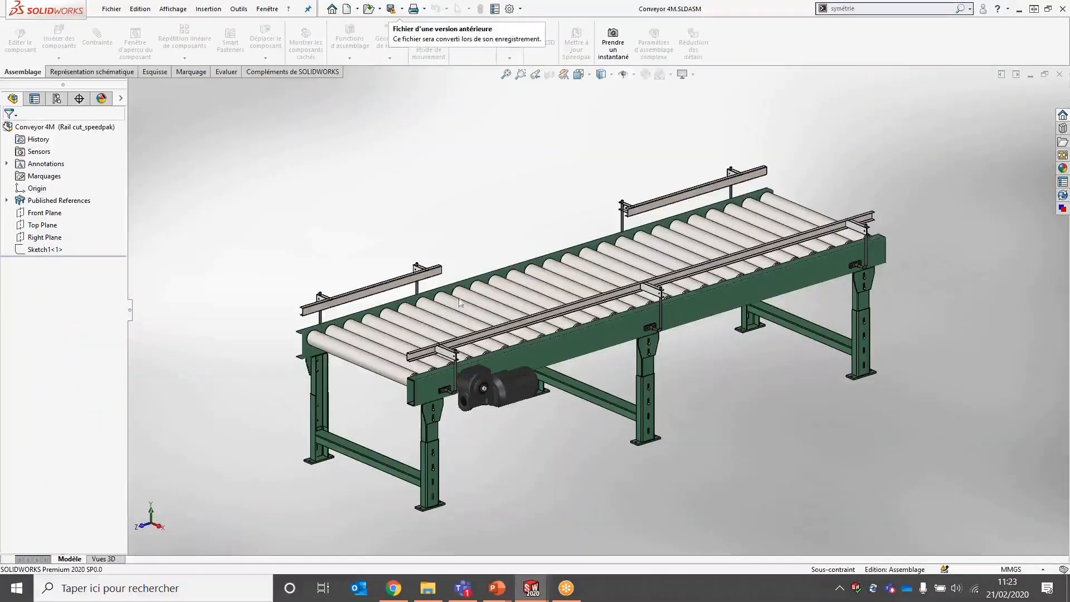
{"action": "left_click", "coordinate": [59, 200]}
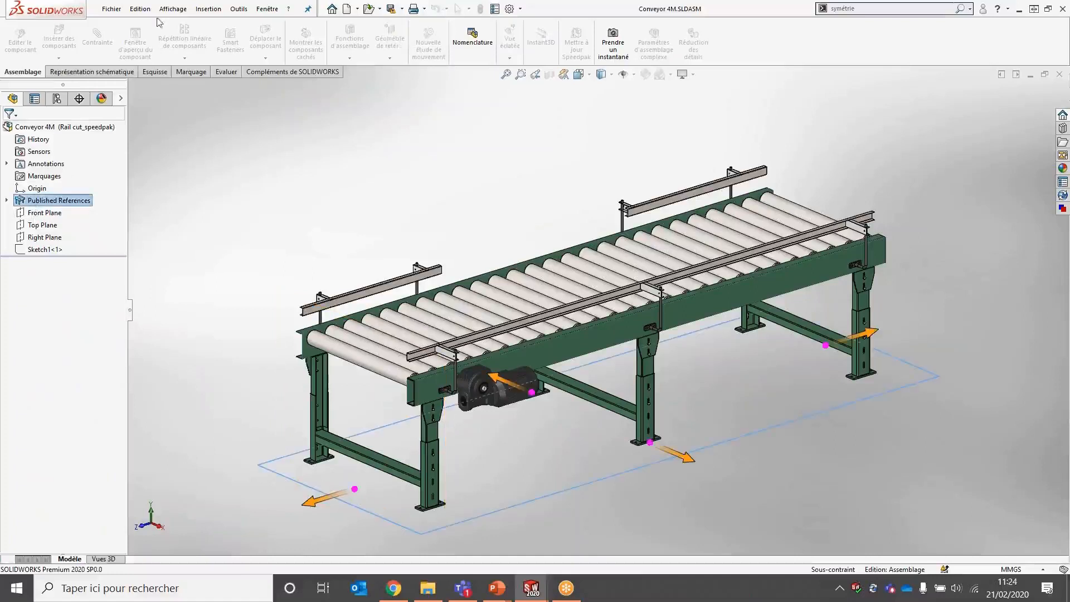
{"action": "left_click", "coordinate": [215, 11]}
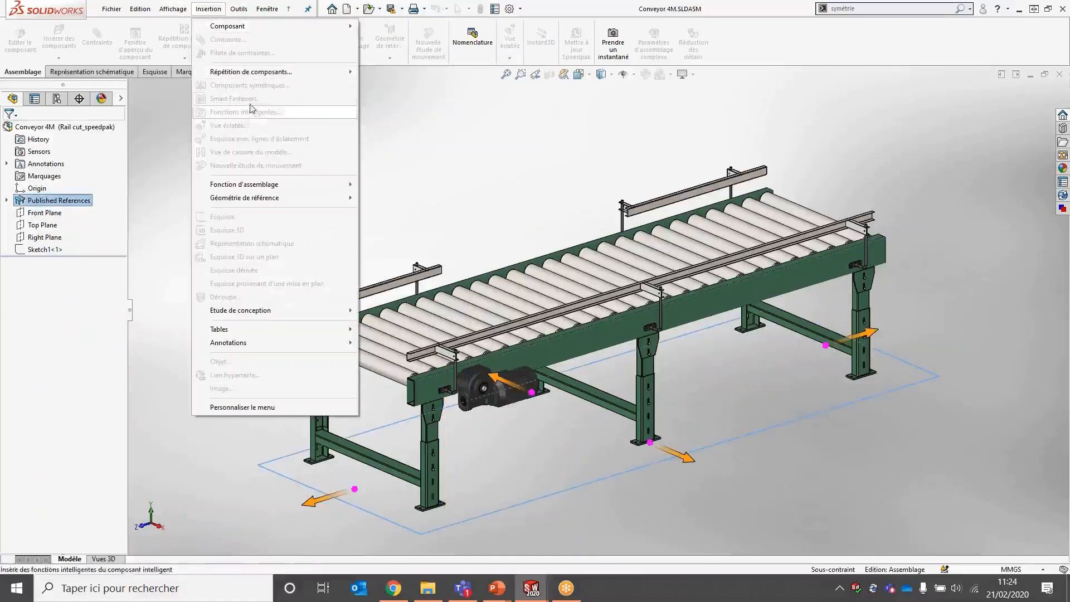
{"action": "mouse_move", "coordinate": [228, 16]}
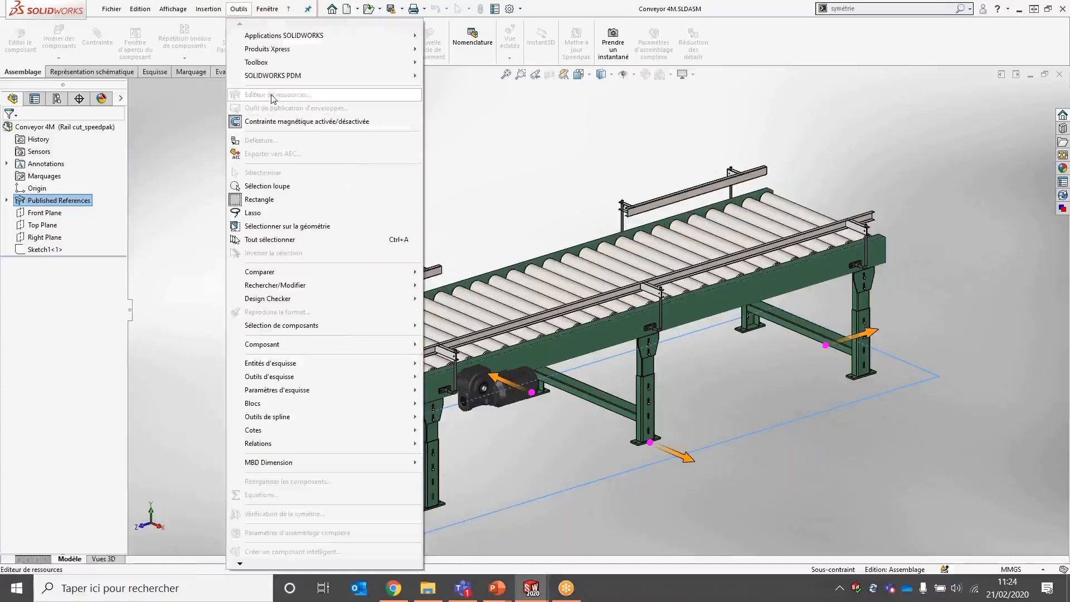
{"action": "right_click", "coordinate": [27, 204]}
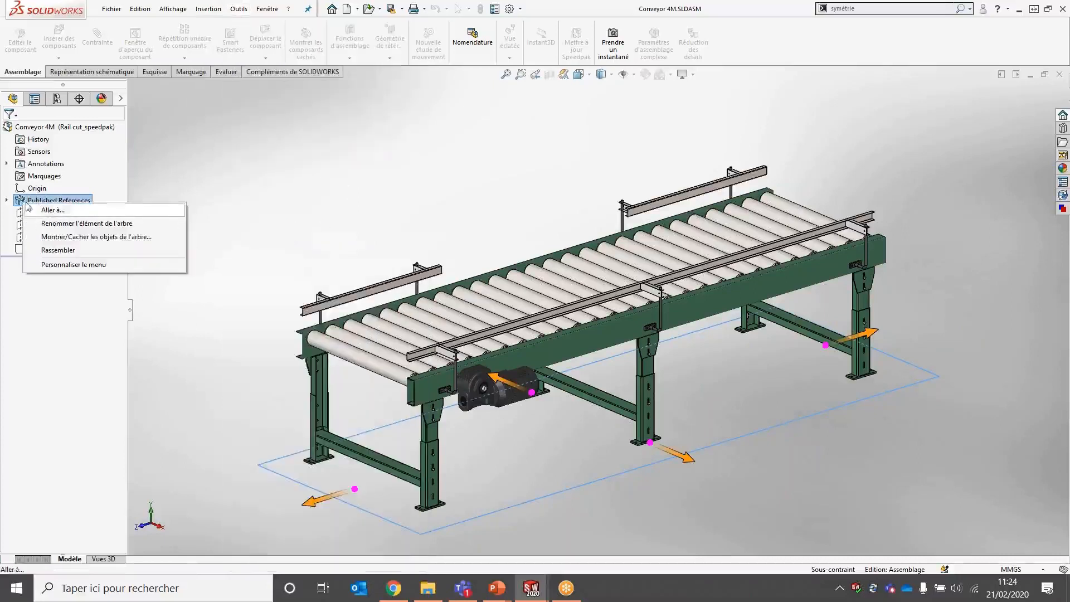
Expand the published references and highlight the ground plane and Connector1 to Connector4 one at a time
{"action": "left_click", "coordinate": [7, 200]}
{"action": "left_click", "coordinate": [44, 215]}
{"action": "left_click", "coordinate": [44, 227]}
{"action": "left_click", "coordinate": [53, 238]}
{"action": "left_click", "coordinate": [61, 251]}
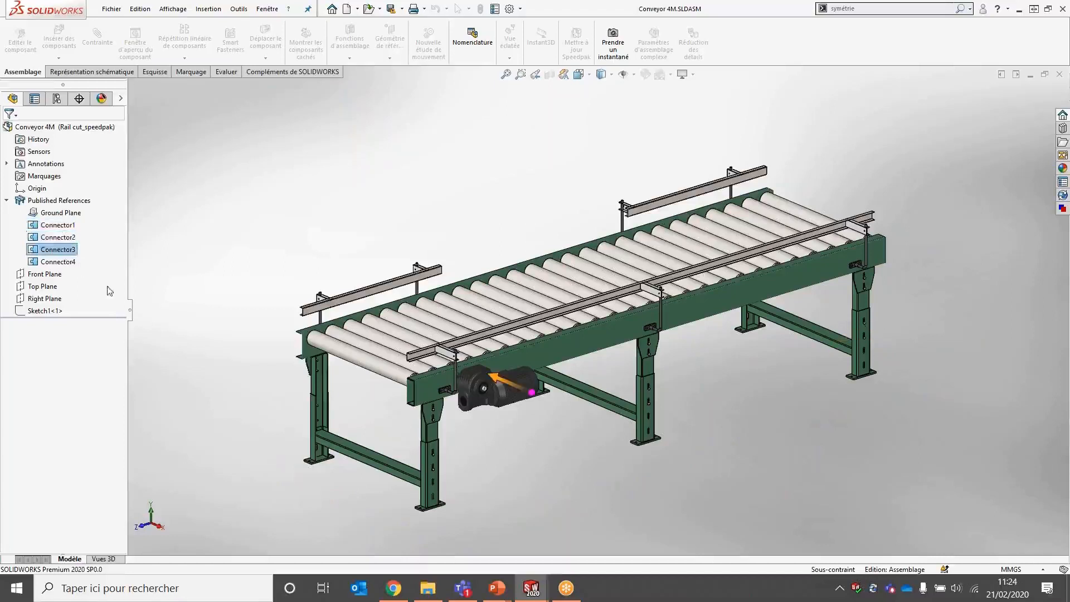
{"action": "left_click", "coordinate": [73, 263]}
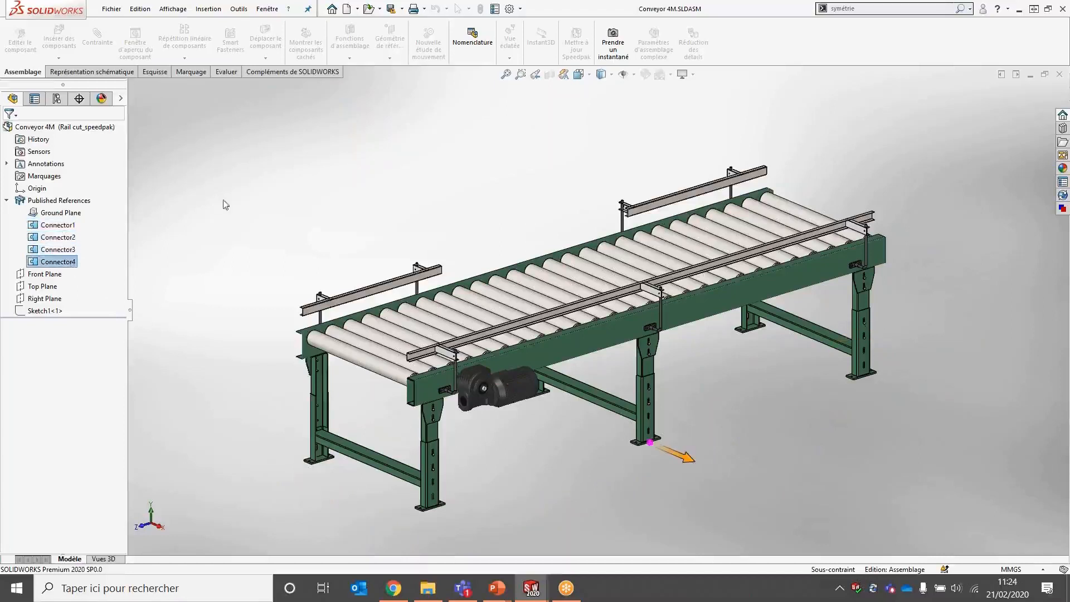
Close the Conveyor 4M assembly, and switch to the PowerPoint slideshow to show the "Contraintes magnétiques" detail slide
{"action": "left_click", "coordinate": [1060, 75]}
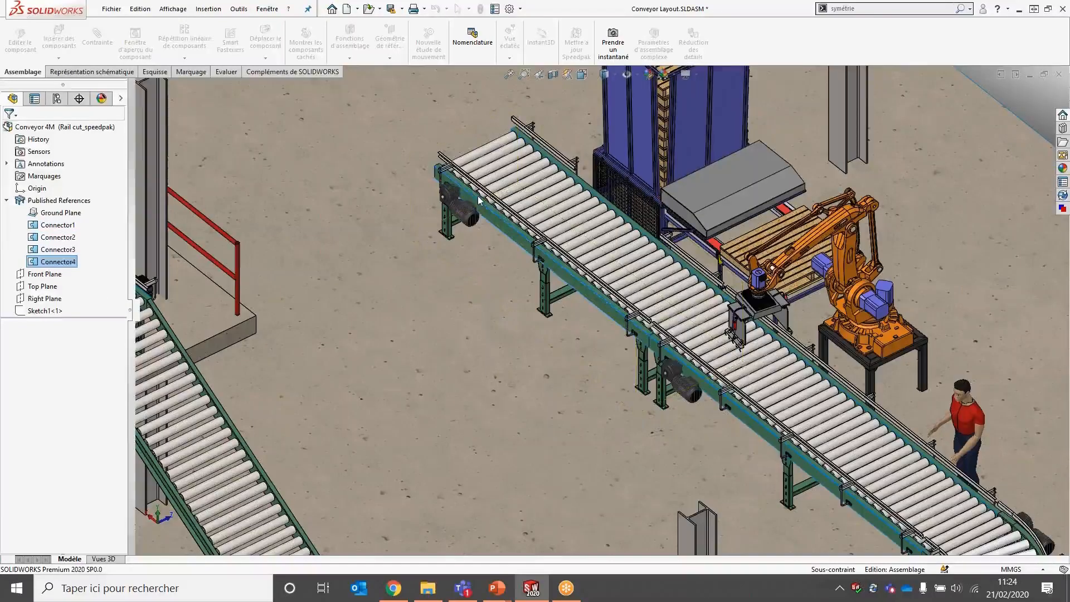
{"action": "left_click", "coordinate": [1059, 75]}
{"action": "left_click", "coordinate": [220, 180]}
{"action": "key", "text": "alt+Tab"}
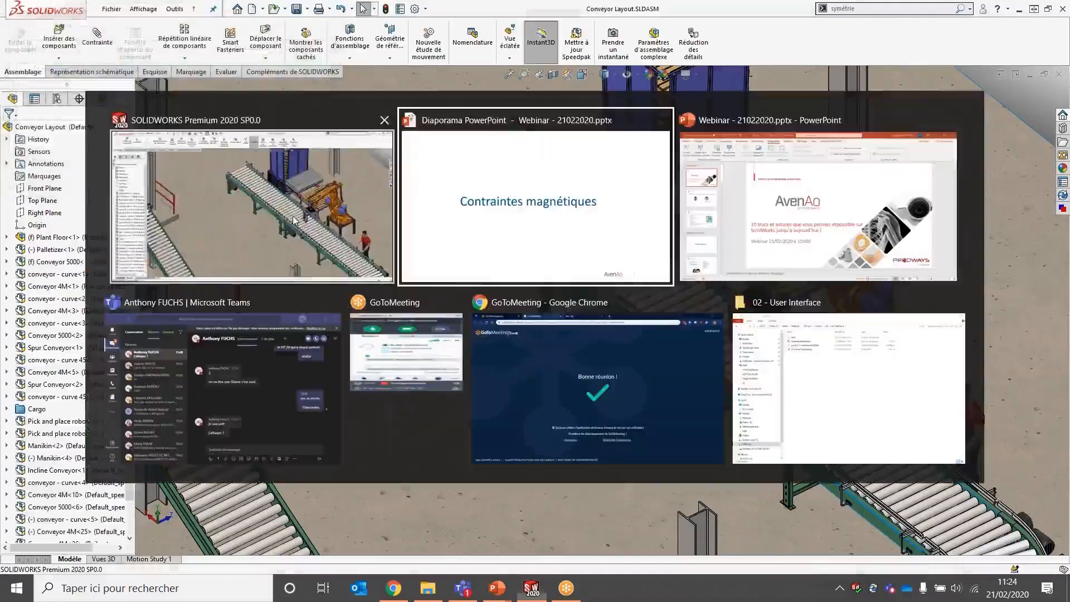
{"action": "key", "text": "Right"}
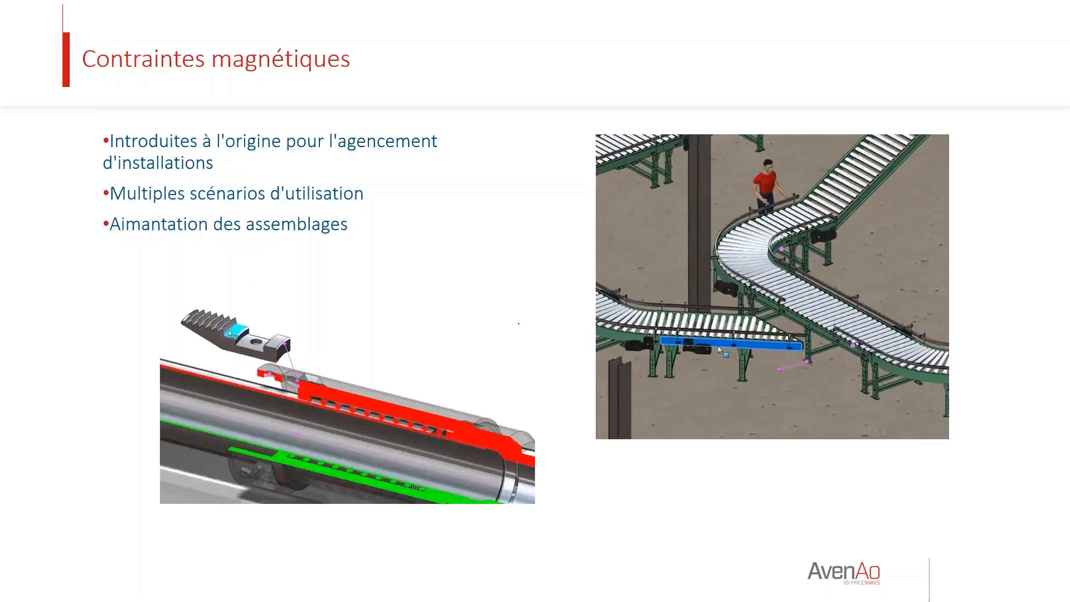
Advance the slideshow, switch to SOLIDWORKS and open Control Module.SLDASM from the 16 - 3D Interconnect folder
{"action": "key", "text": "Right"}
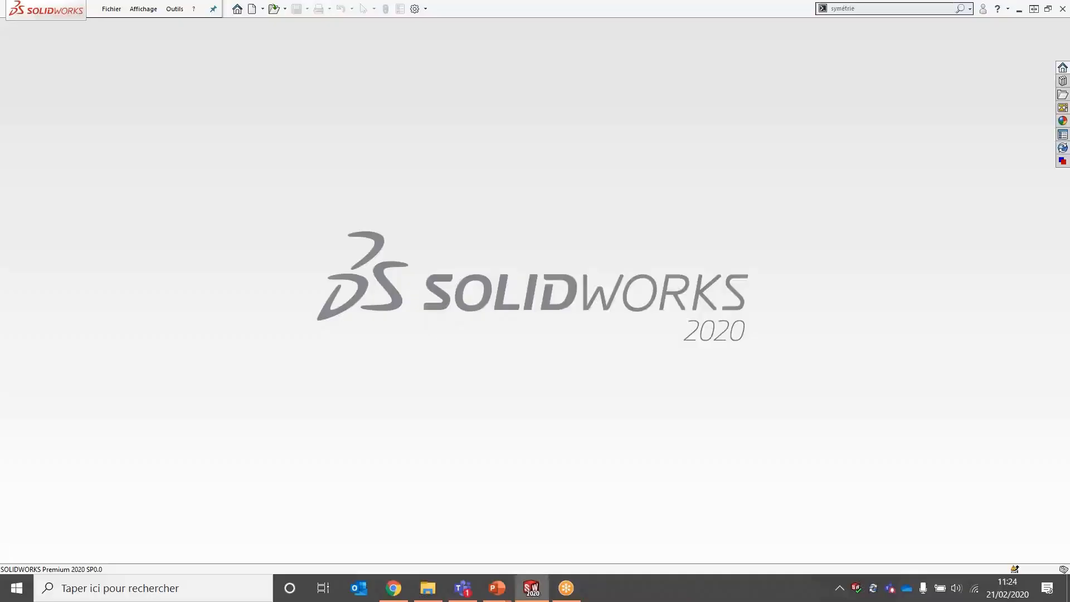
{"action": "key", "text": "ctrl+o"}
{"action": "left_click", "coordinate": [422, 140]}
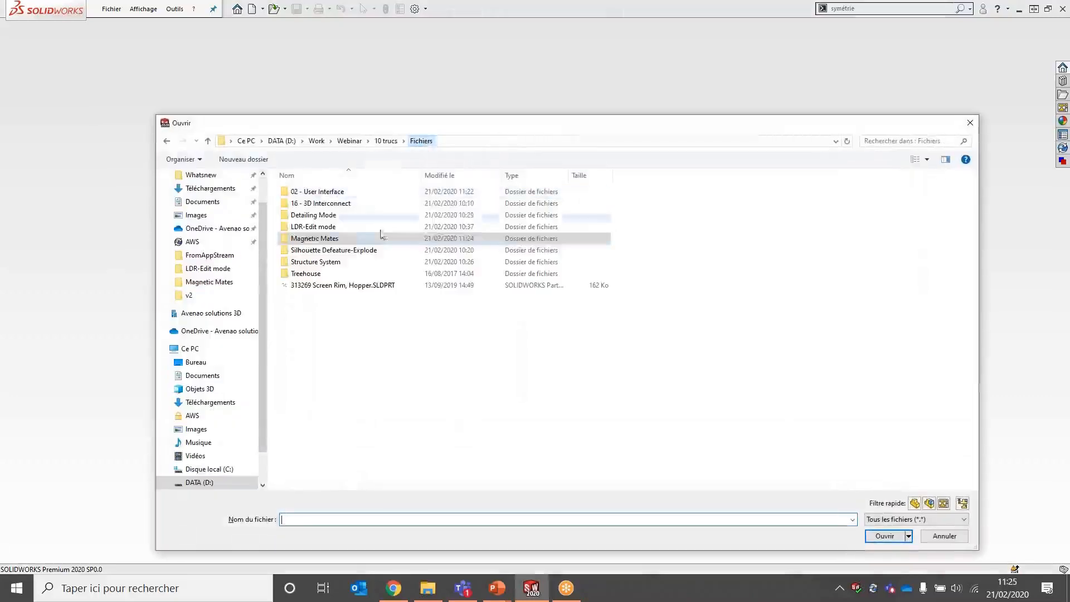
{"action": "double_click", "coordinate": [317, 205]}
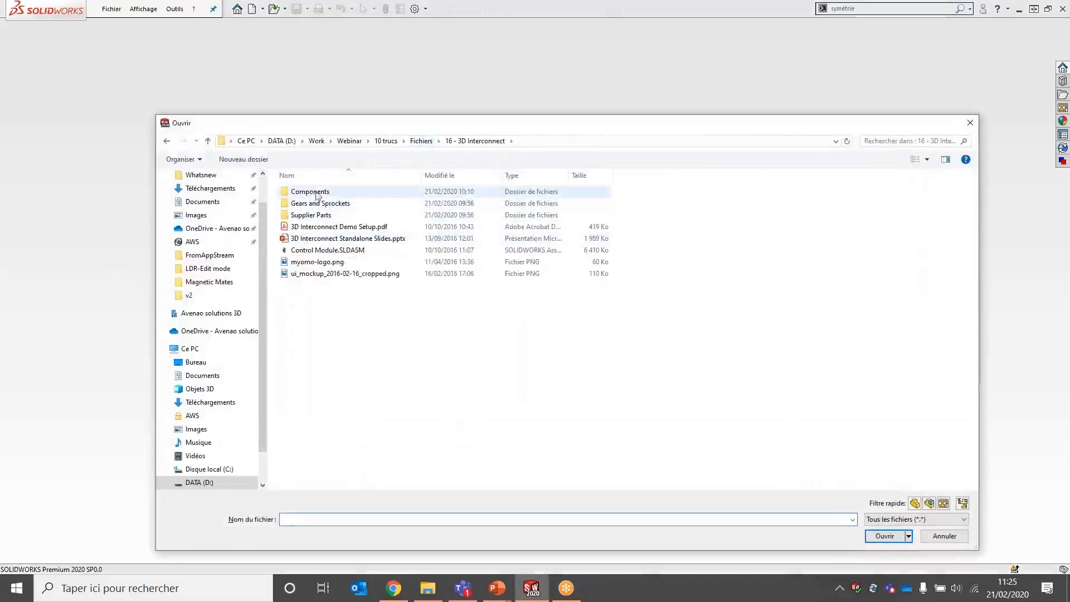
{"action": "left_click", "coordinate": [328, 251]}
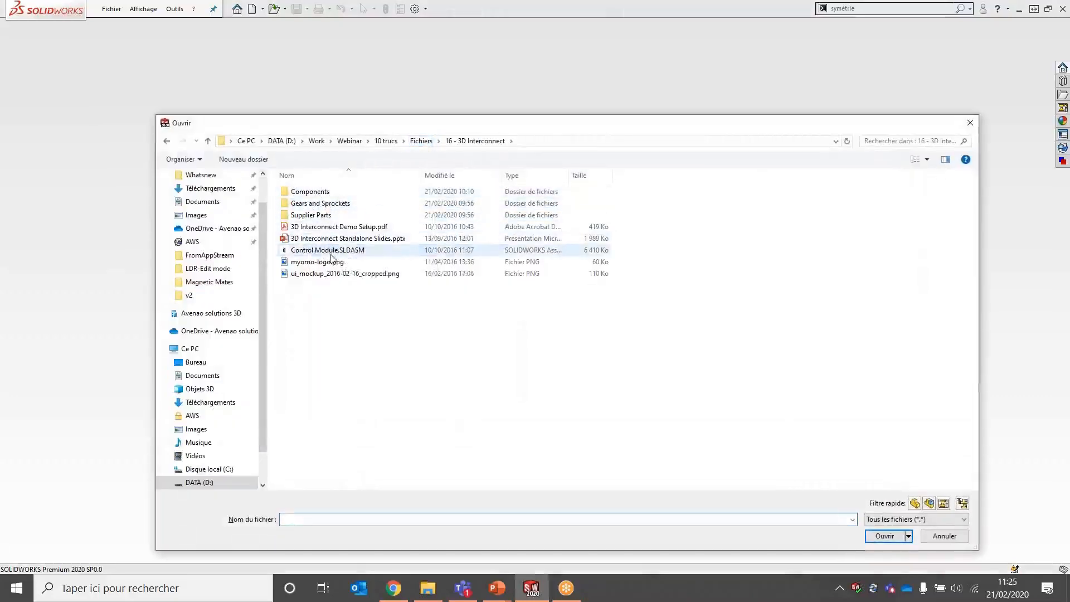
{"action": "left_click", "coordinate": [881, 536]}
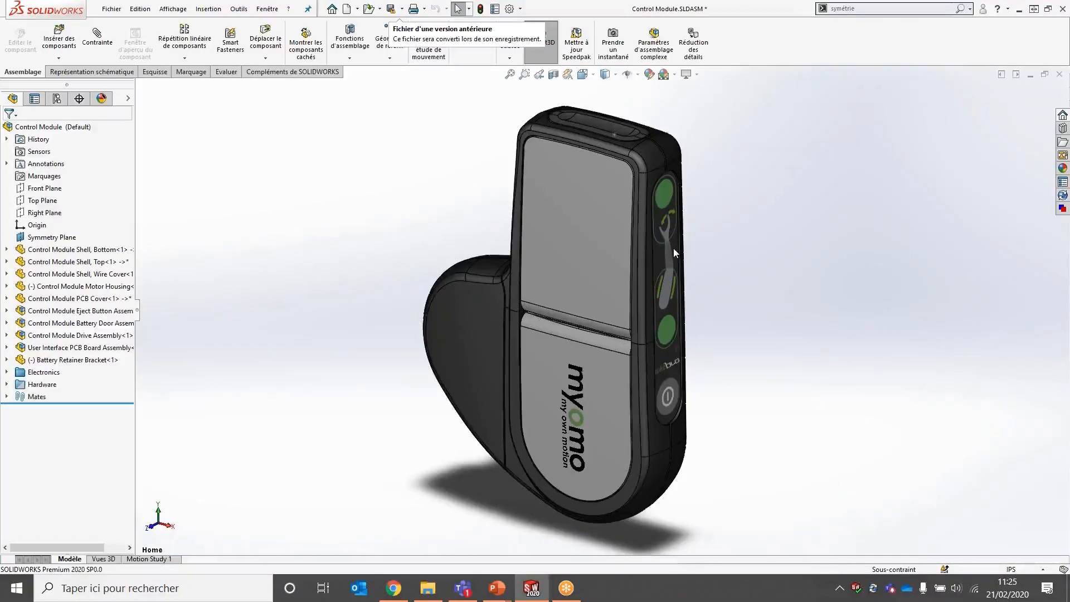
Activate the Battery display state and orient the model to the saved Battery view
{"action": "scroll", "coordinate": [674, 249], "scroll_direction": "down", "scroll_amount": 3}
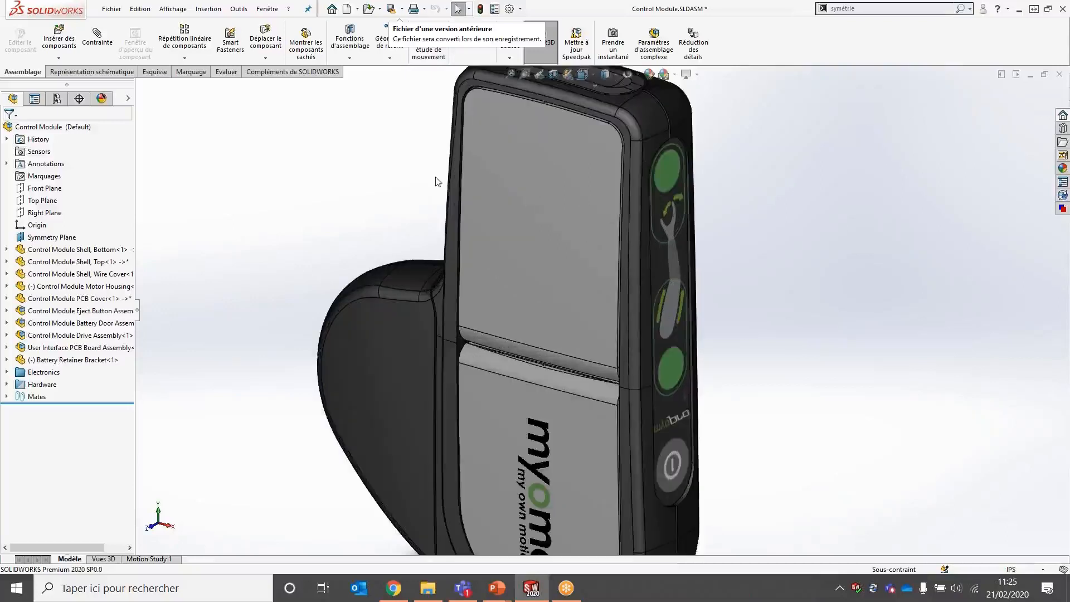
{"action": "left_click", "coordinate": [127, 98]}
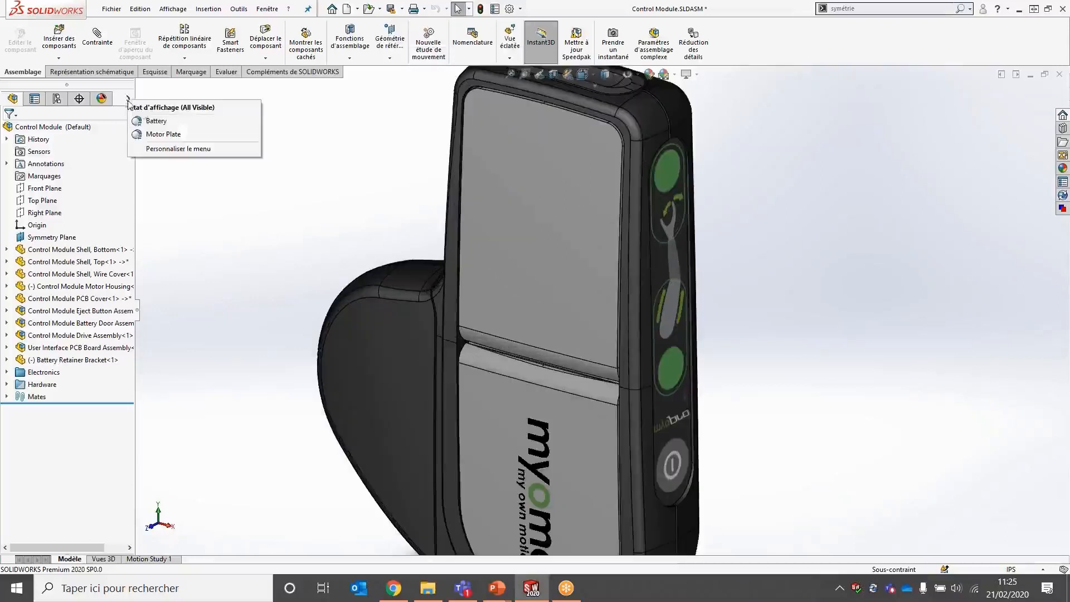
{"action": "left_click", "coordinate": [162, 121]}
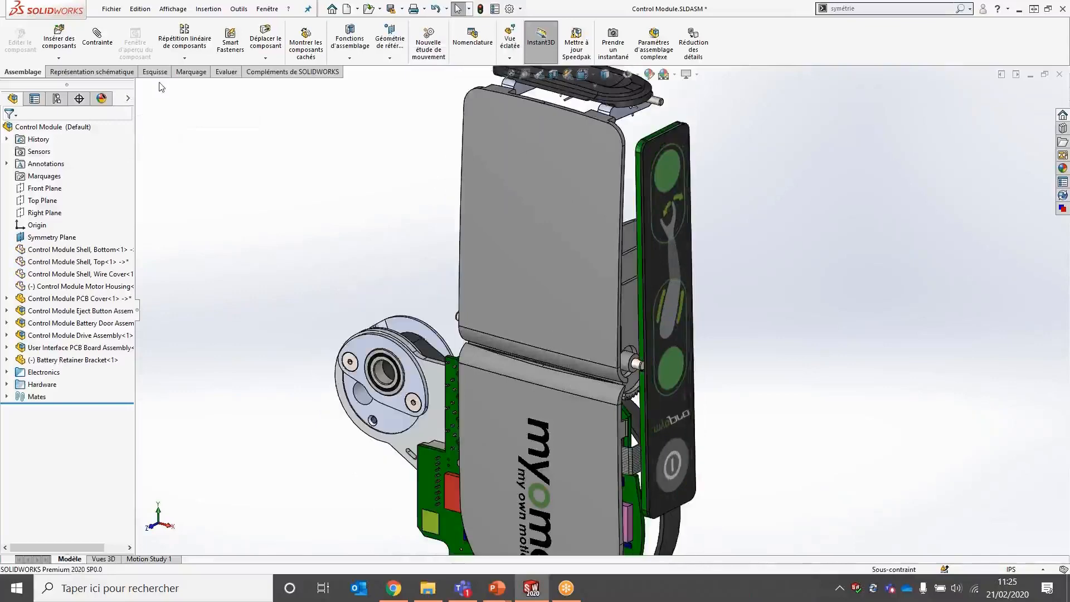
{"action": "key", "text": "space"}
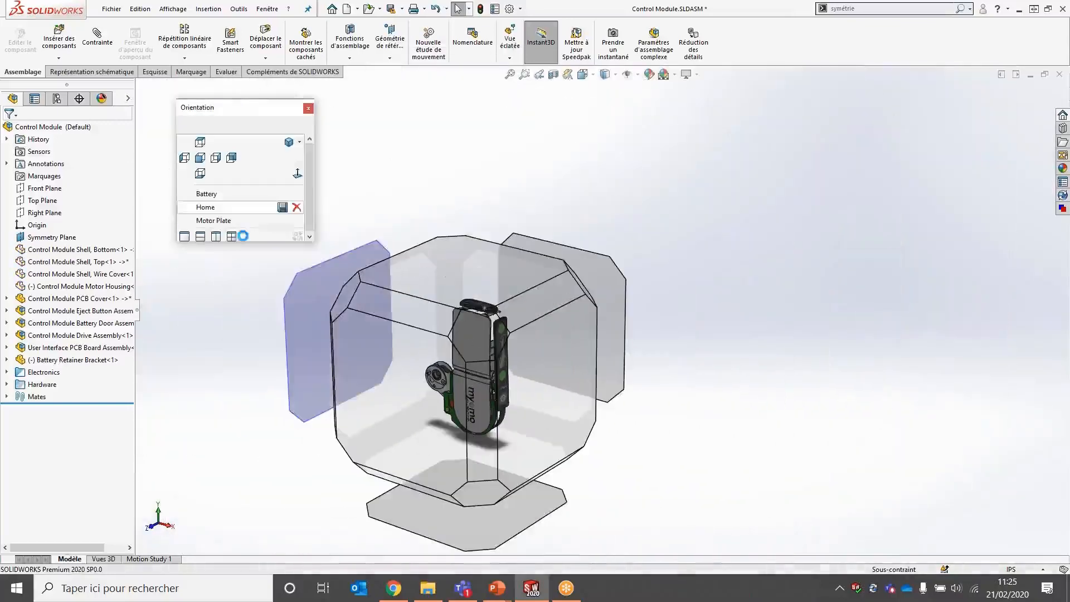
{"action": "left_click", "coordinate": [207, 194]}
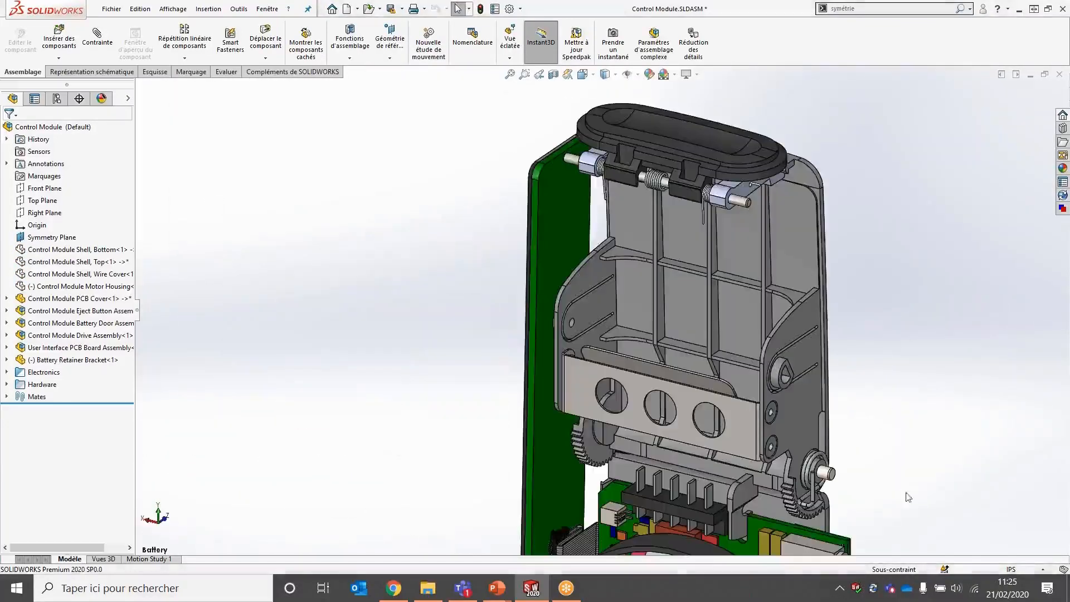
Insert the Autodesk Inventor file Myomo Battery Pack Assembly.iam from the Supplier Parts folder and place it in the battery compartment
{"action": "scroll", "coordinate": [907, 434], "scroll_direction": "down", "scroll_amount": 2}
{"action": "left_click", "coordinate": [58, 38]}
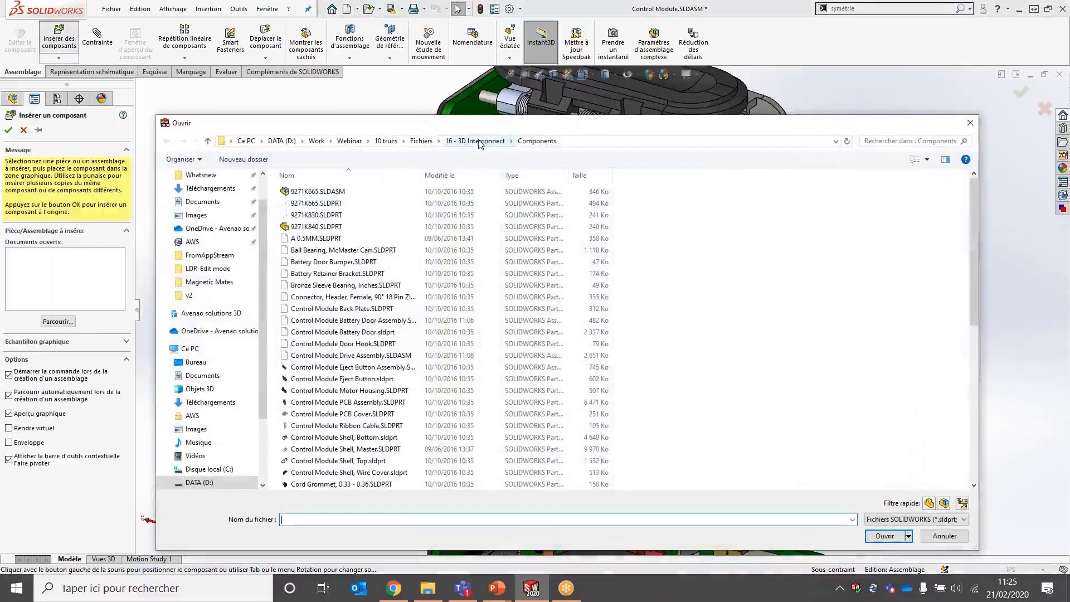
{"action": "left_click", "coordinate": [475, 141]}
{"action": "double_click", "coordinate": [316, 215]}
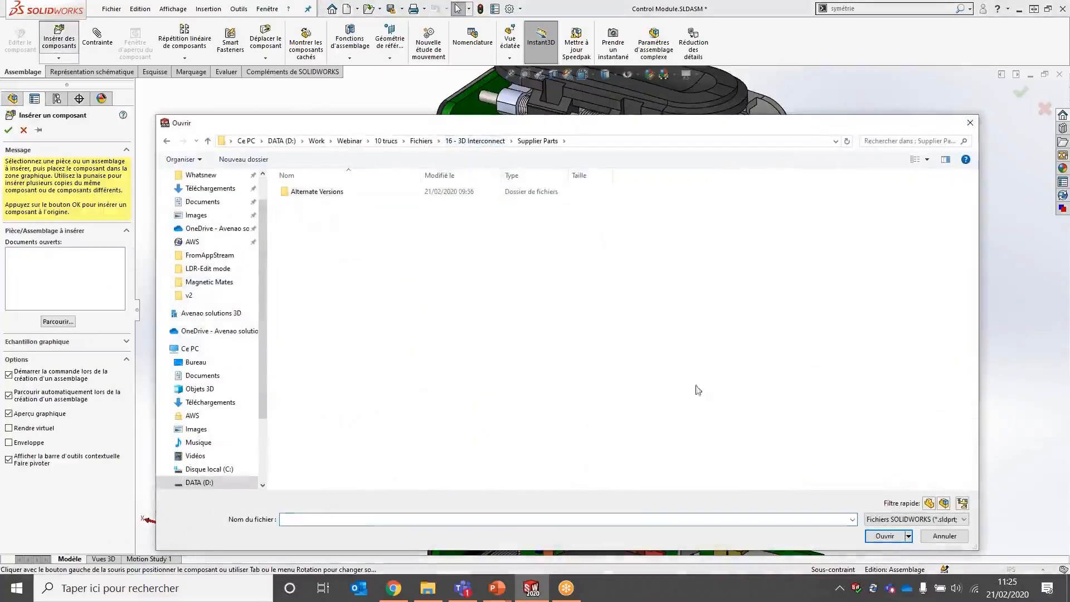
{"action": "left_click", "coordinate": [917, 518]}
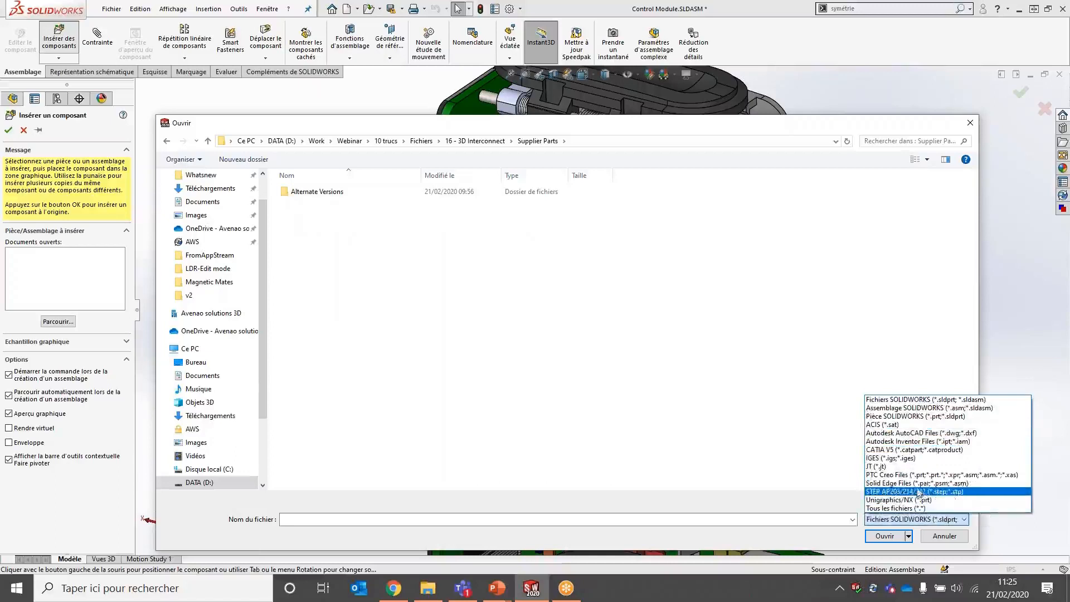
{"action": "left_click", "coordinate": [914, 441]}
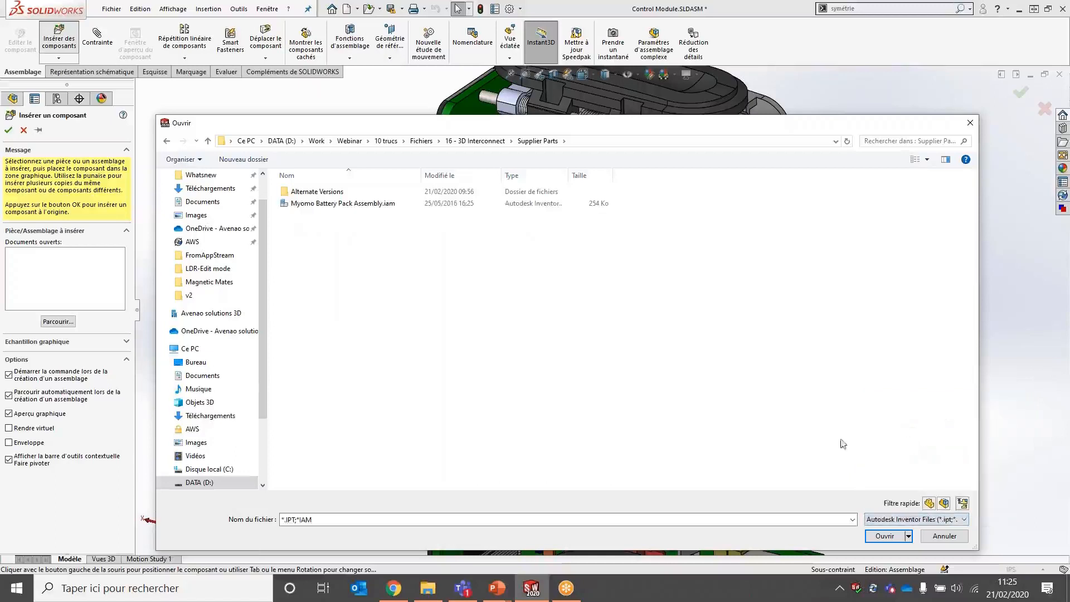
{"action": "left_click", "coordinate": [337, 203]}
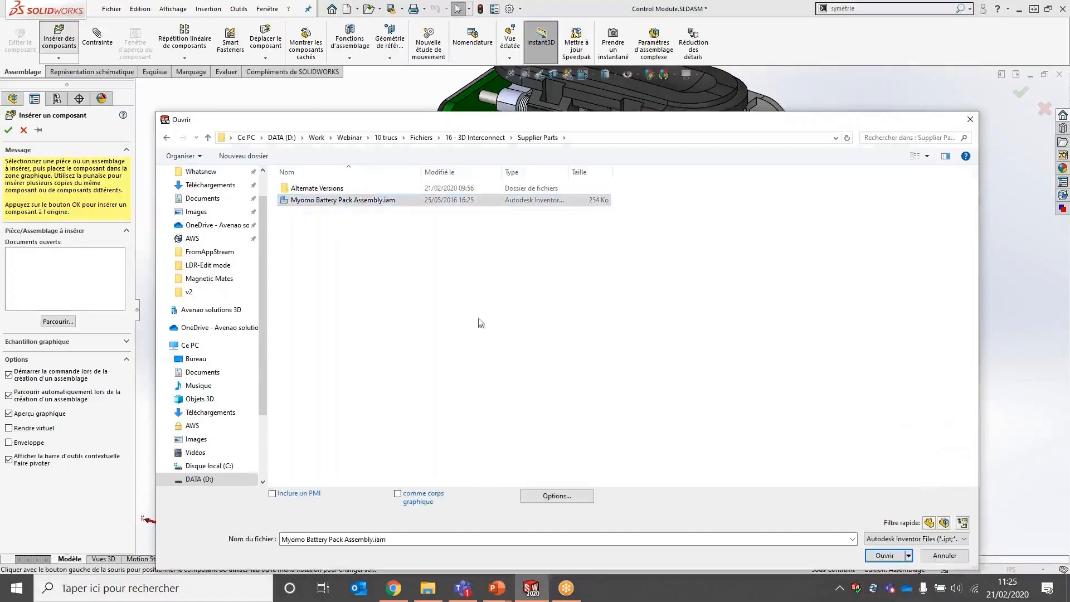
{"action": "left_click", "coordinate": [886, 555]}
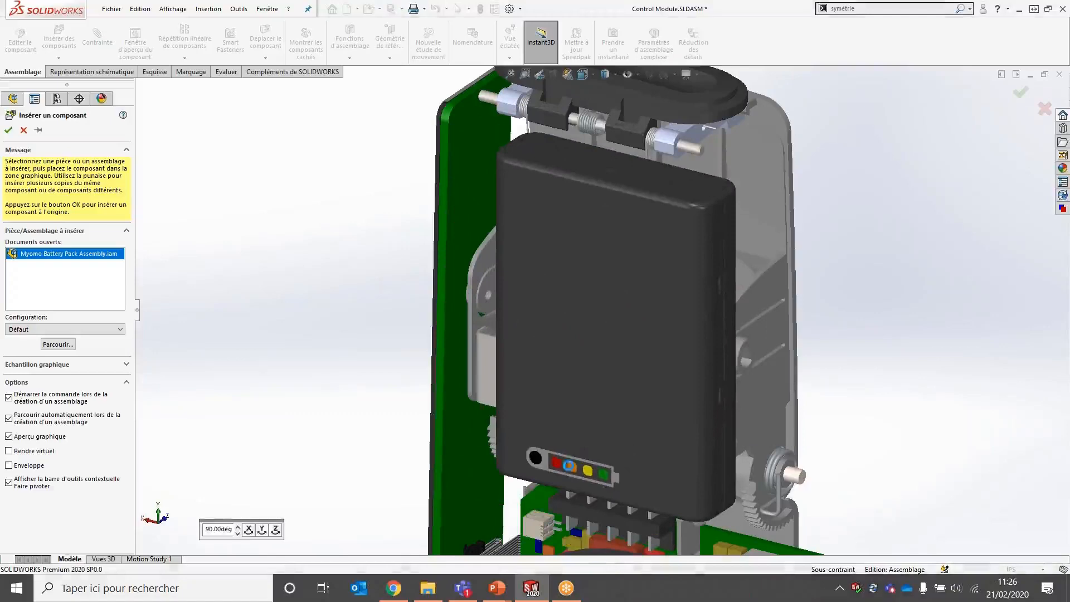
{"action": "left_click", "coordinate": [624, 346]}
Mate the hidden rear face of the battery retainer bracket coincident with the front face of the battery pack
{"action": "scroll", "coordinate": [628, 387], "scroll_direction": "down", "scroll_amount": 2}
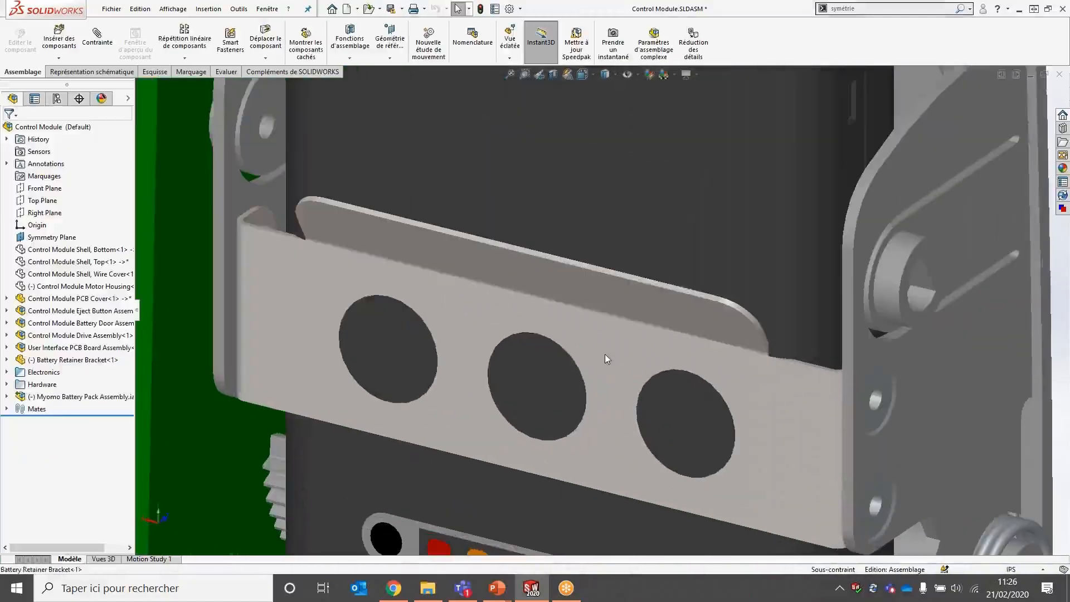
{"action": "left_click", "coordinate": [604, 358]}
{"action": "left_click", "coordinate": [638, 288]}
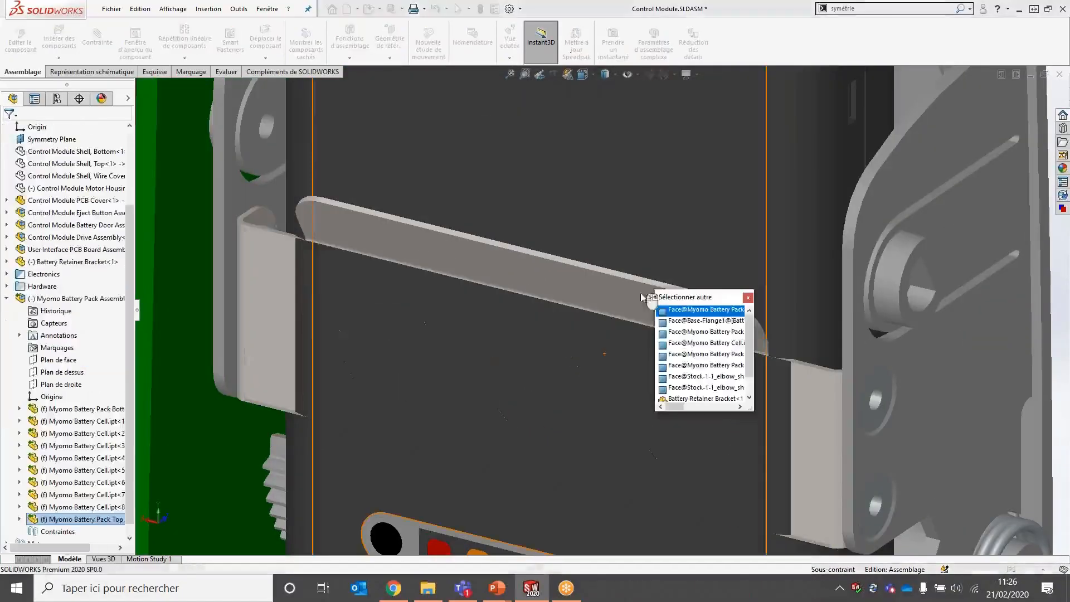
{"action": "left_click", "coordinate": [681, 324]}
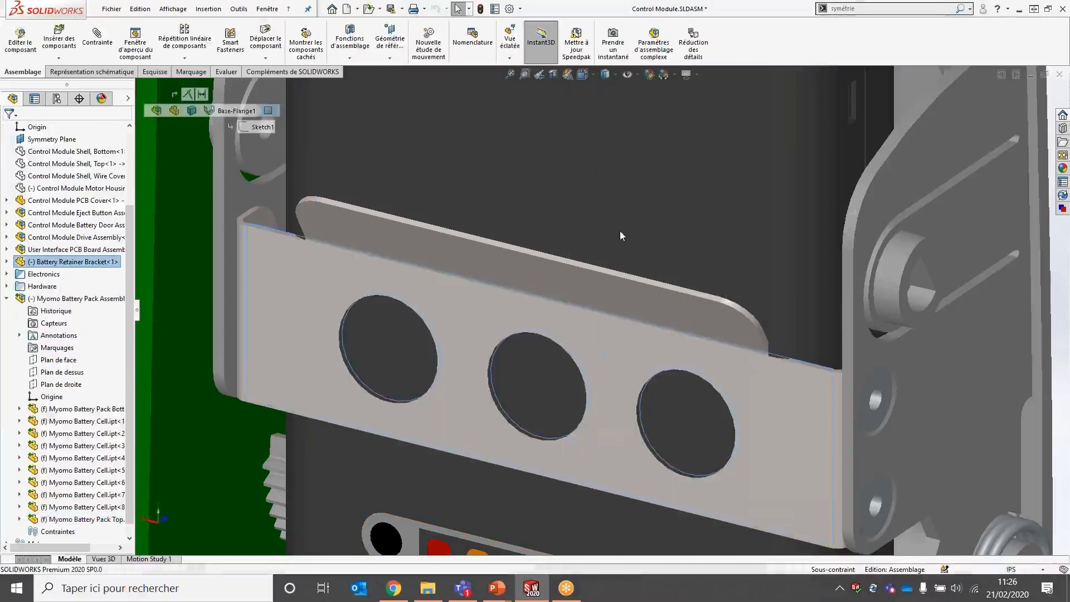
{"action": "left_click", "coordinate": [619, 225]}
{"action": "left_click", "coordinate": [652, 216]}
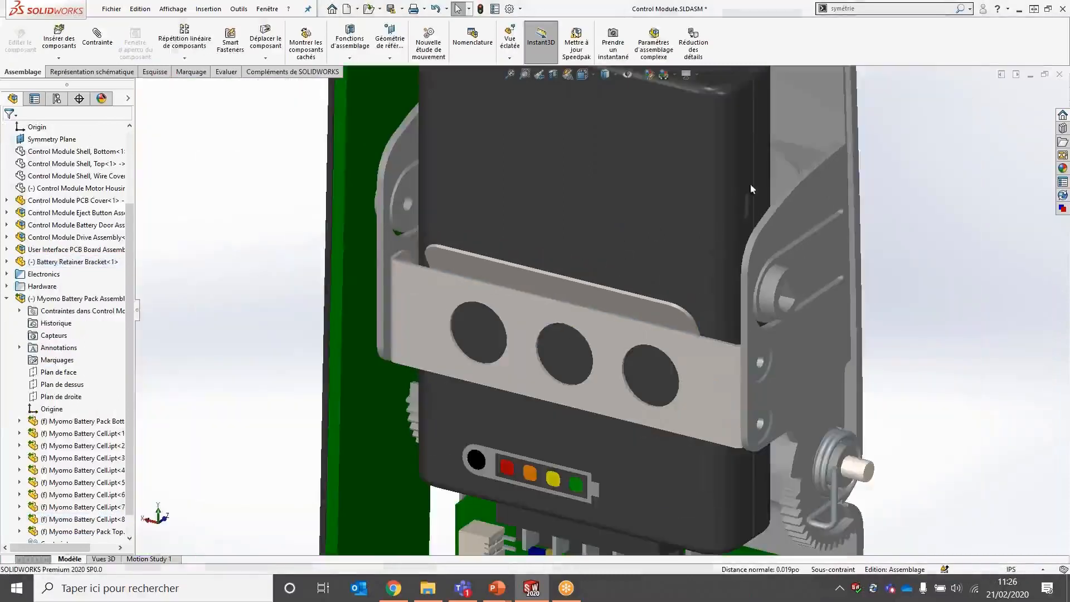
Mate the side face of a PCB connector pin with the matching slot face in the battery pack bottom
{"action": "scroll", "coordinate": [780, 146], "scroll_direction": "up", "scroll_amount": 2}
{"action": "scroll", "coordinate": [575, 473], "scroll_direction": "down", "scroll_amount": 4}
{"action": "scroll", "coordinate": [575, 473], "scroll_direction": "up", "scroll_amount": 2}
{"action": "scroll", "coordinate": [591, 421], "scroll_direction": "down", "scroll_amount": 6}
{"action": "scroll", "coordinate": [533, 365], "scroll_direction": "up", "scroll_amount": 2}
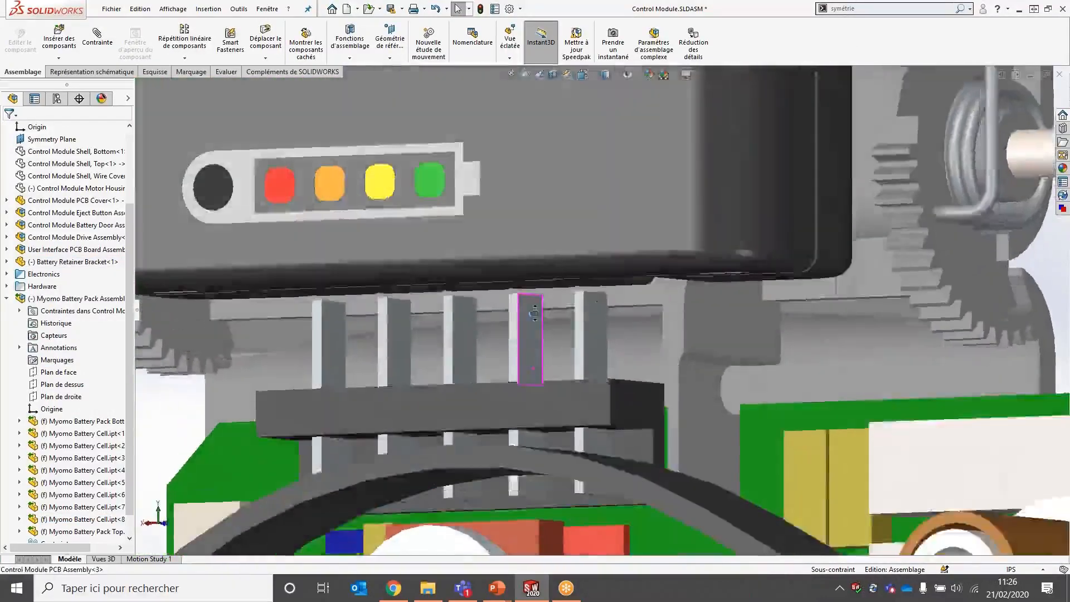
{"action": "scroll", "coordinate": [529, 360], "scroll_direction": "down", "scroll_amount": 6}
{"action": "left_click", "coordinate": [522, 348], "text": "ctrl"}
{"action": "middle_click_drag", "start_coordinate": [521, 349], "coordinate": [569, 341]}
{"action": "left_click", "coordinate": [546, 253]}
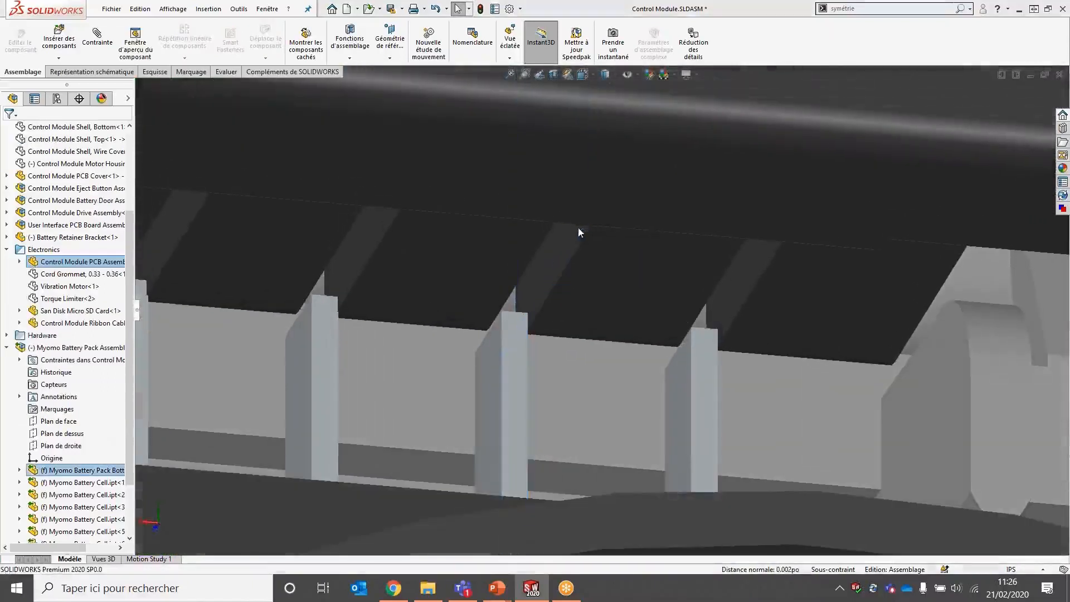
Pick the hidden face of the battery pack top with Select Other and mate it to the front face of a connector pin
{"action": "right_click", "coordinate": [580, 201]}
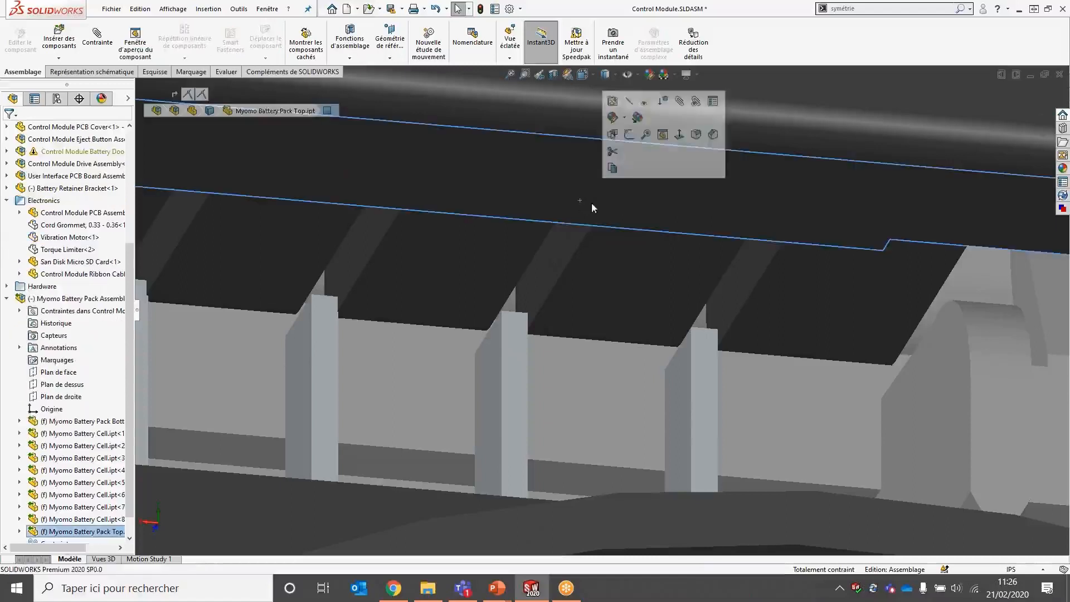
{"action": "left_click", "coordinate": [611, 146]}
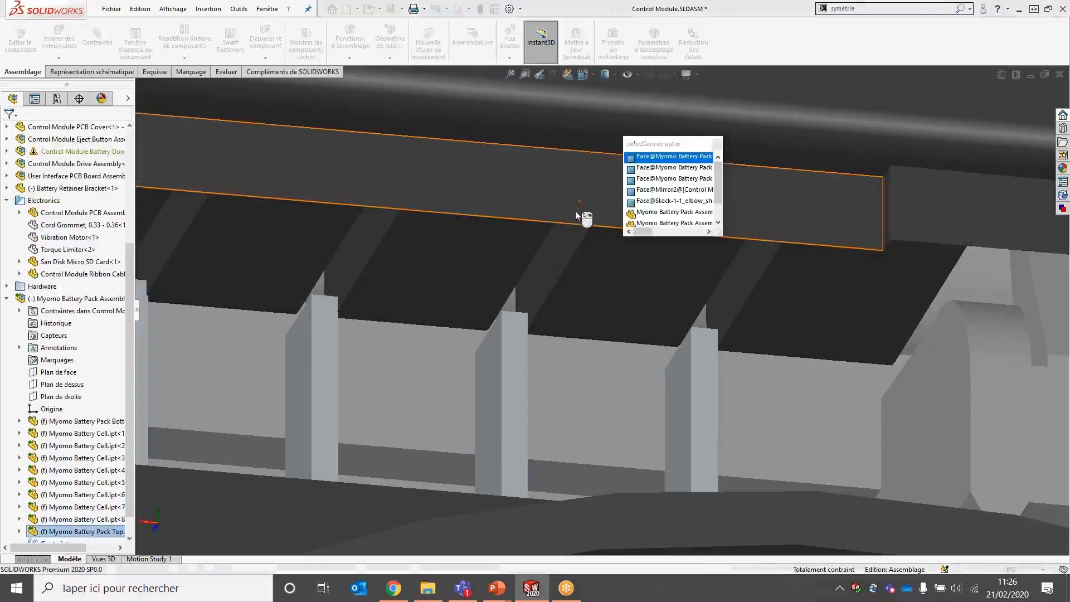
{"action": "left_click", "coordinate": [575, 210]}
{"action": "left_click", "coordinate": [550, 342]}
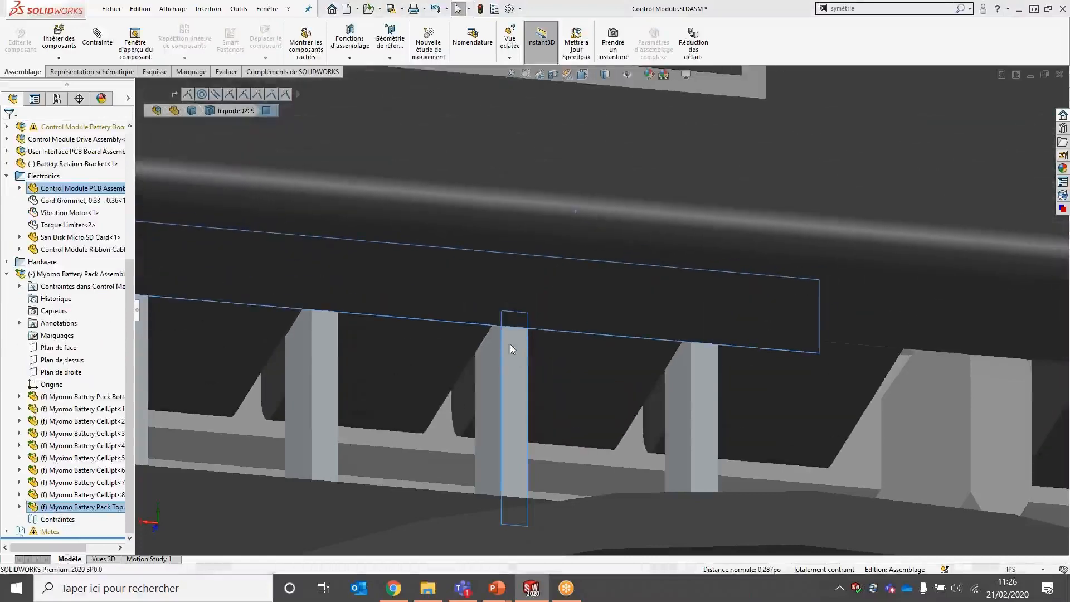
Mate the underside face of the battery pack bottom coincident with the top face of the PCB connector
{"action": "middle_click_drag", "start_coordinate": [506, 408], "coordinate": [566, 486]}
{"action": "left_click", "coordinate": [553, 352]}
{"action": "left_click", "coordinate": [576, 470]}
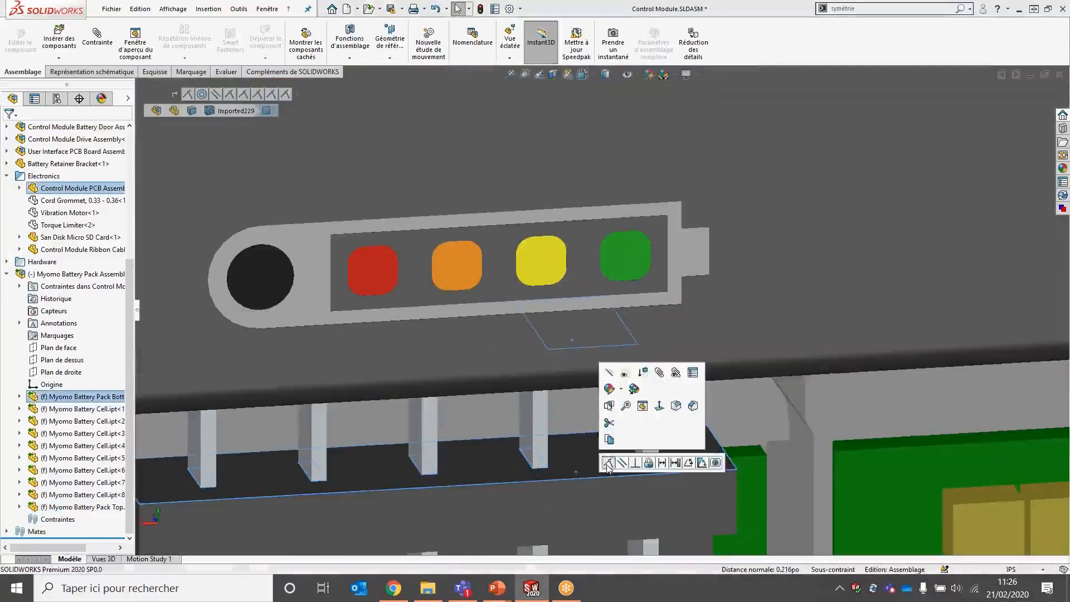
{"action": "scroll", "coordinate": [606, 464], "scroll_direction": "up", "scroll_amount": 10}
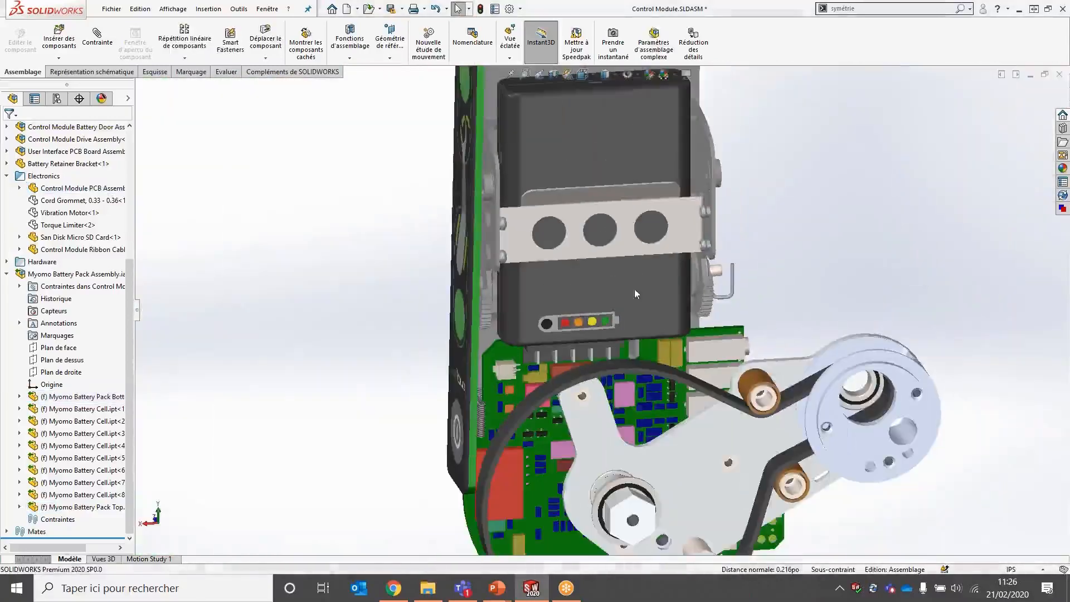
{"action": "middle_click_drag", "start_coordinate": [634, 289], "coordinate": [586, 318]}
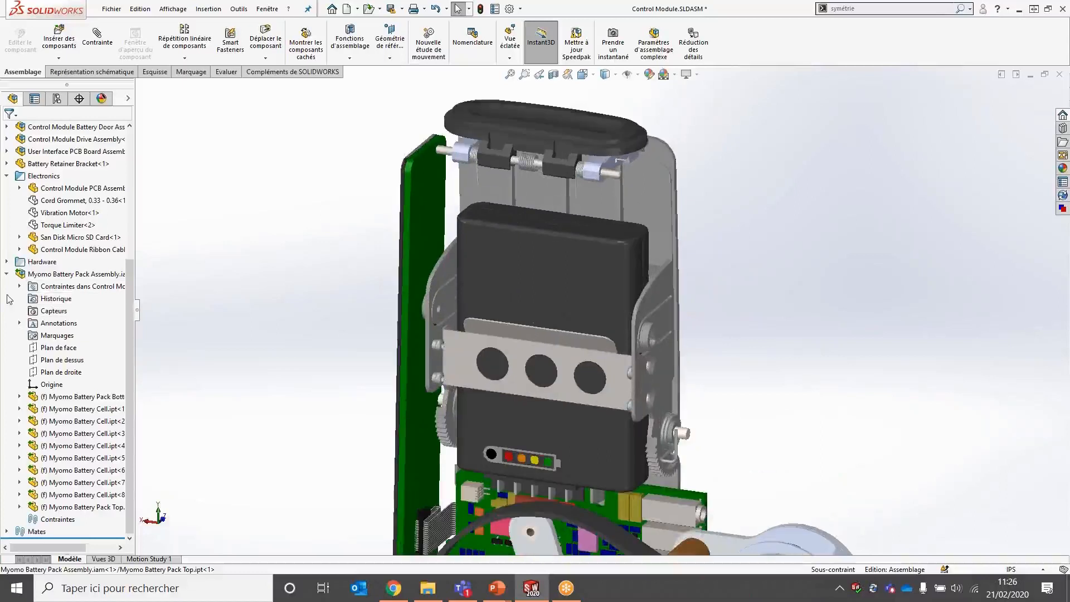
Widen the feature tree and highlight the Myomo Battery Pack Assembly.iam and its .ipt components to examine their Inventor file links
{"action": "left_click_drag", "start_coordinate": [141, 321], "coordinate": [277, 322]}
{"action": "left_click", "coordinate": [29, 286]}
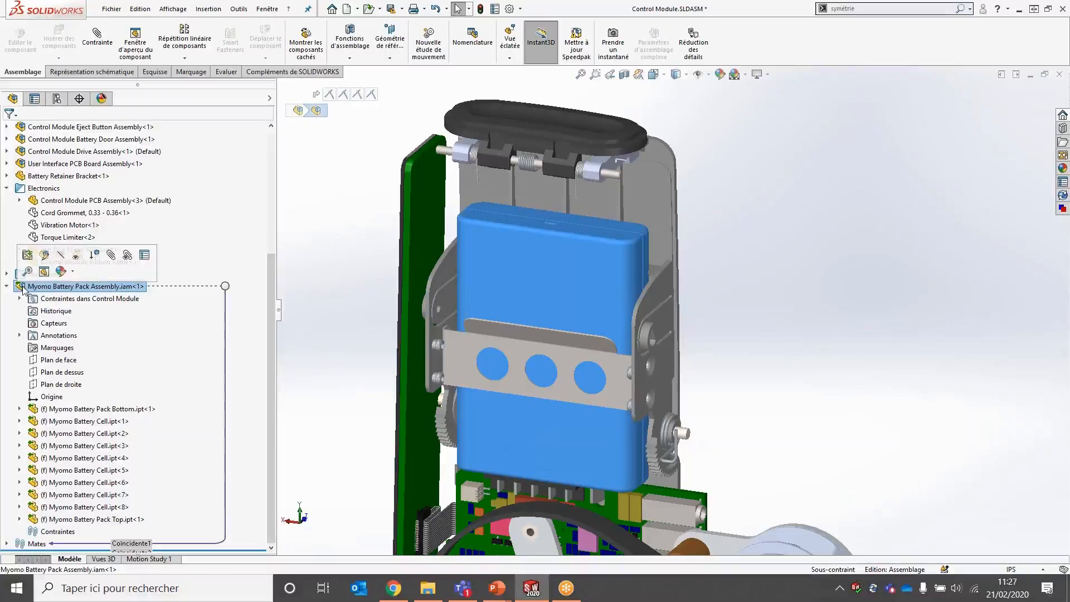
{"action": "left_click", "coordinate": [45, 421]}
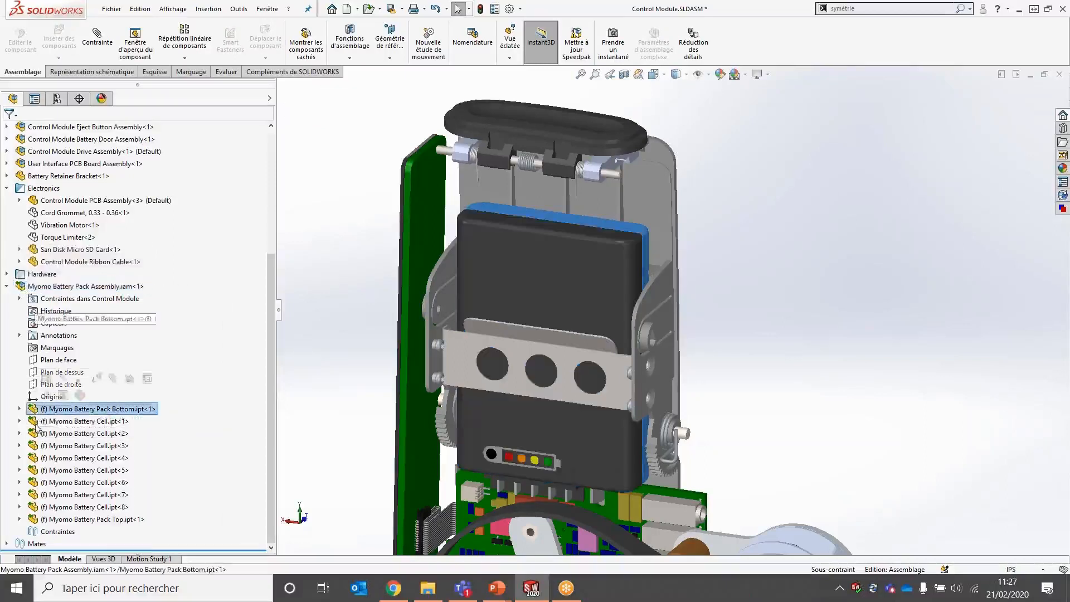
{"action": "left_click", "coordinate": [43, 460]}
{"action": "left_click", "coordinate": [307, 248]}
{"action": "left_click", "coordinate": [82, 283]}
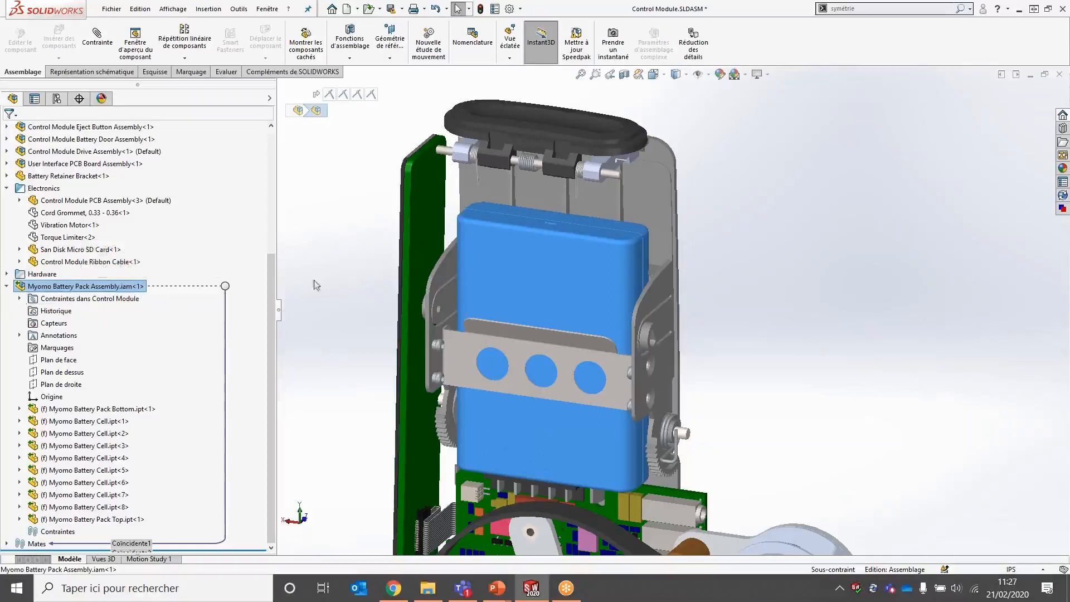
Switch to File Explorer and open the Supplier Parts folder inside 16 - 3D Interconnect
{"action": "key", "text": "alt+Tab"}
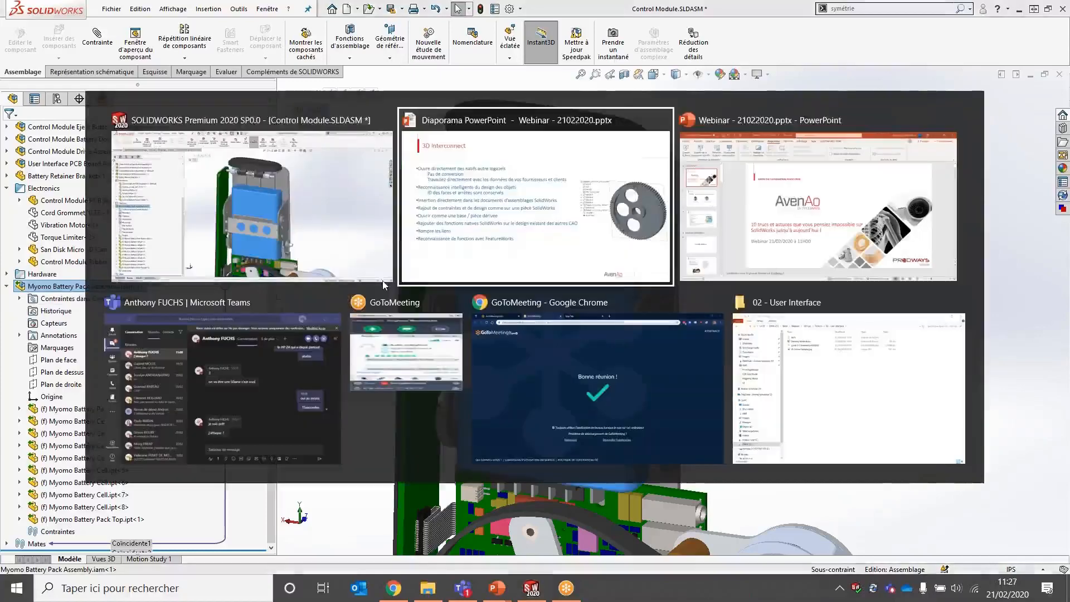
{"action": "left_click", "coordinate": [808, 390]}
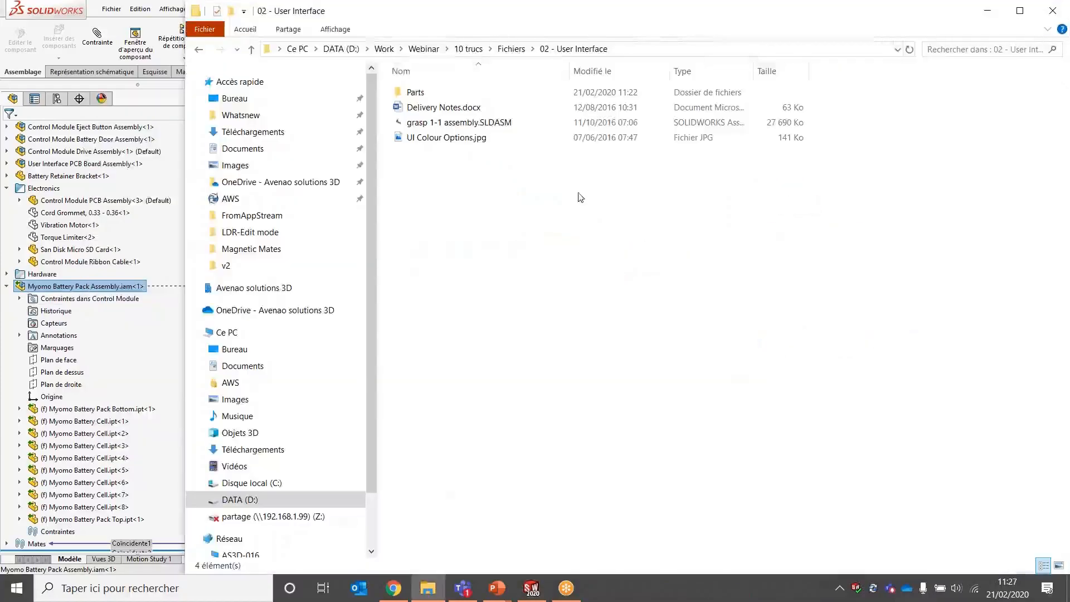
{"action": "left_click", "coordinate": [498, 49]}
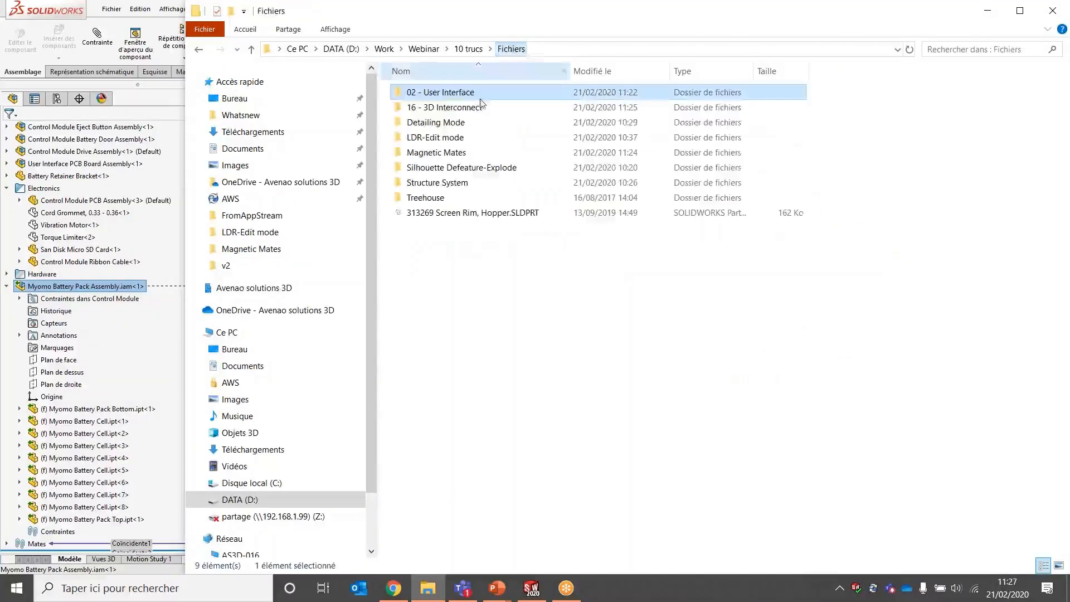
{"action": "double_click", "coordinate": [452, 113]}
{"action": "double_click", "coordinate": [445, 121]}
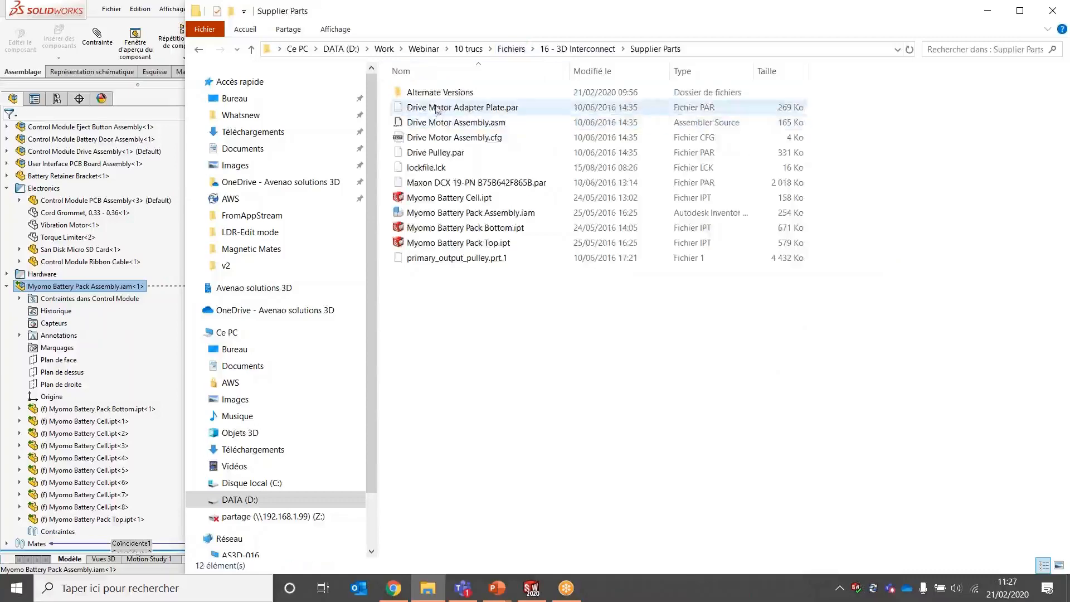
Open Battery Pack Version 2 inside Alternate Versions and copy the Myomo Battery Pack Assembly.iam, Pack Bottom.ipt, Pack Top.ipt and Battery Cell.ipt files
{"action": "left_click", "coordinate": [444, 97]}
{"action": "double_click", "coordinate": [444, 96]}
{"action": "left_click", "coordinate": [456, 109]}
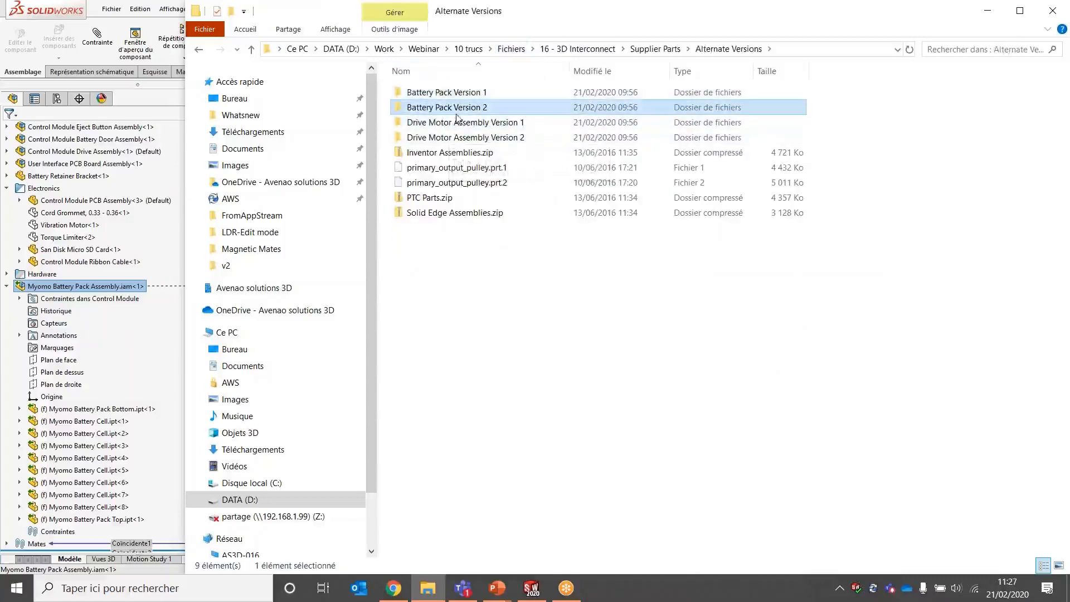
{"action": "double_click", "coordinate": [461, 110]}
{"action": "left_click", "coordinate": [652, 112]}
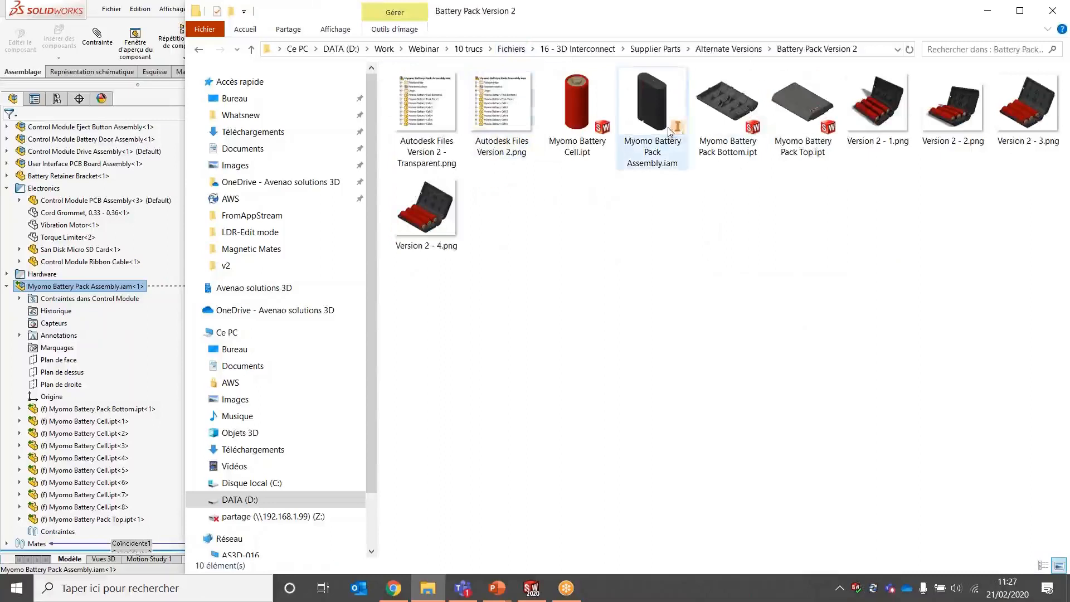
{"action": "left_click", "coordinate": [724, 117], "text": "ctrl"}
{"action": "left_click", "coordinate": [803, 106], "text": "ctrl"}
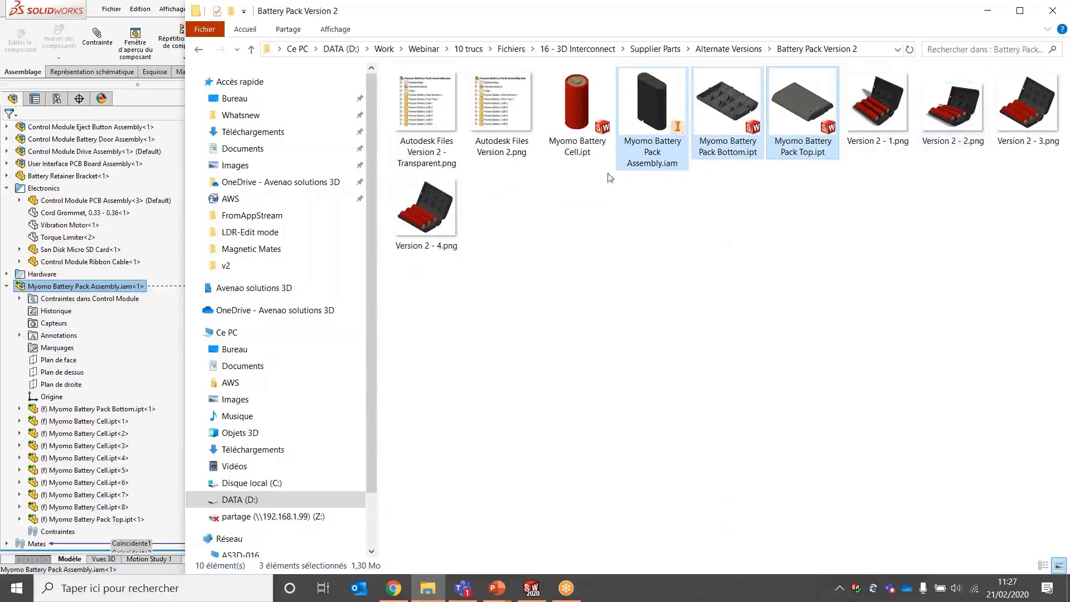
{"action": "left_click", "coordinate": [590, 125], "text": "ctrl"}
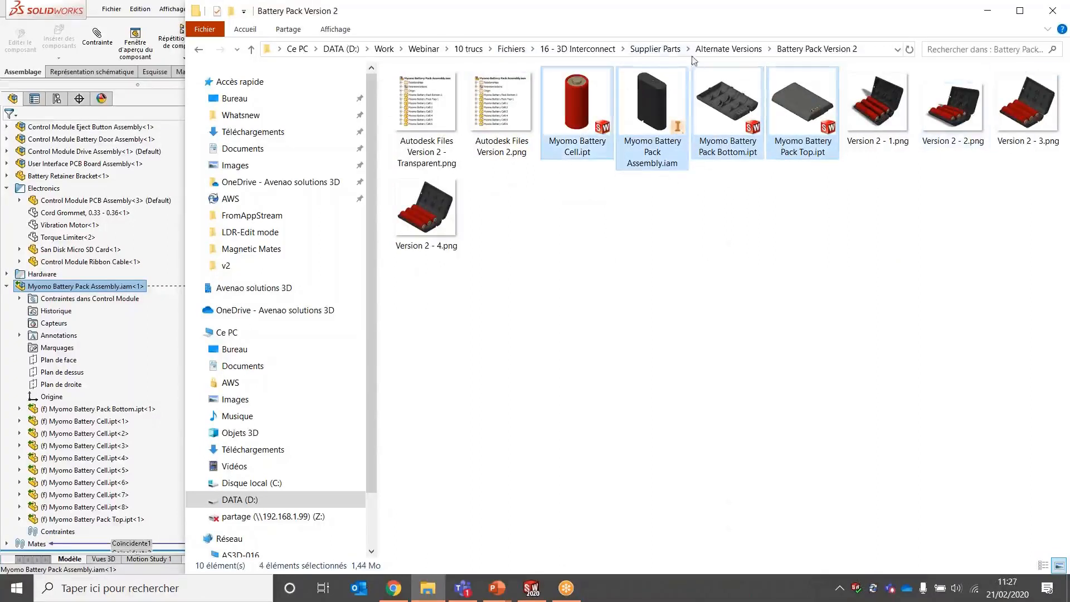
Paste the copied battery pack files into the Supplier Parts folder, replacing the files with identical names
{"action": "left_click", "coordinate": [655, 49]}
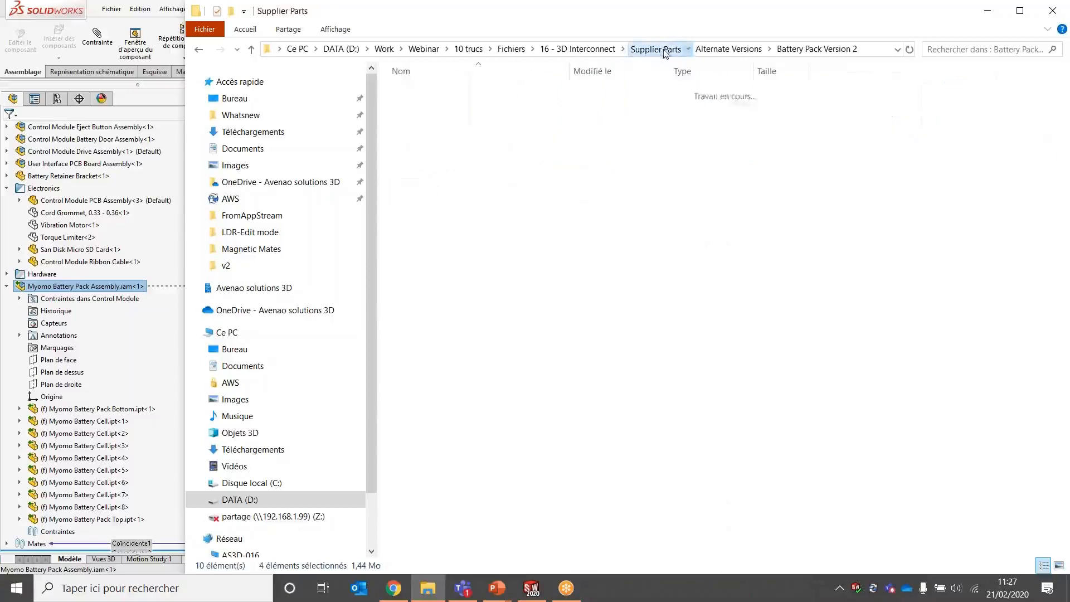
{"action": "key", "text": "ctrl+v"}
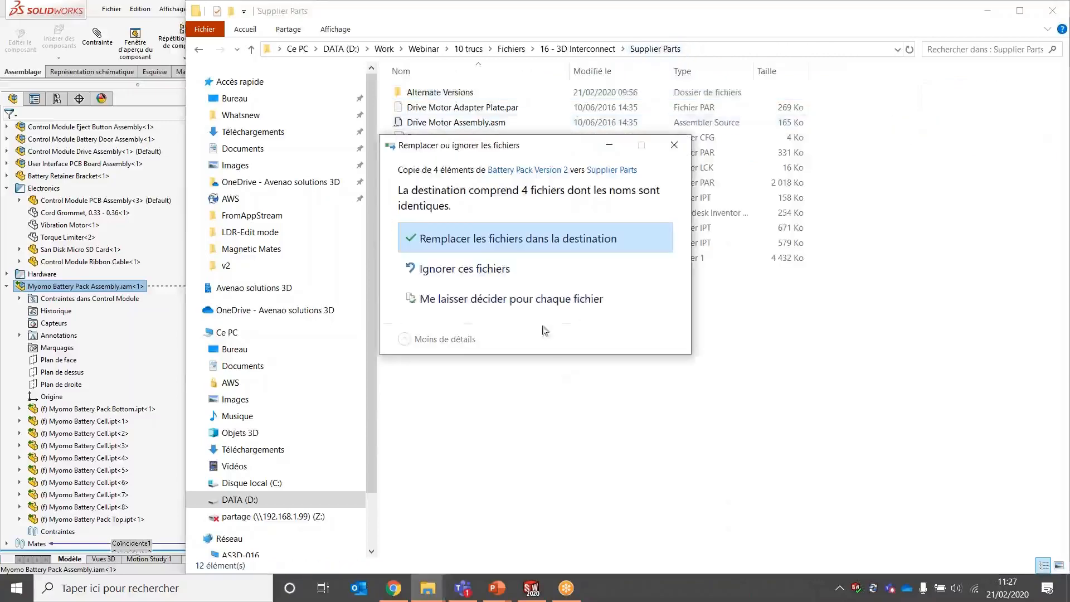
{"action": "left_click", "coordinate": [486, 249]}
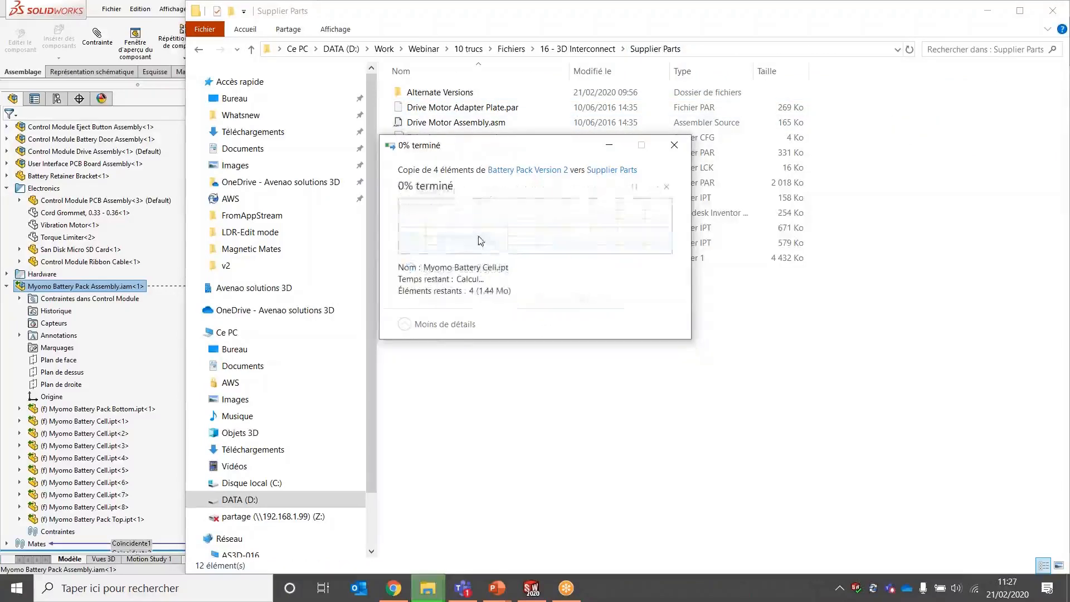
Return to the Control Module assembly in SOLIDWORKS and make the Myomo Battery Pack Top transparent to expose the cells
{"action": "left_click", "coordinate": [987, 11]}
{"action": "left_click", "coordinate": [563, 272]}
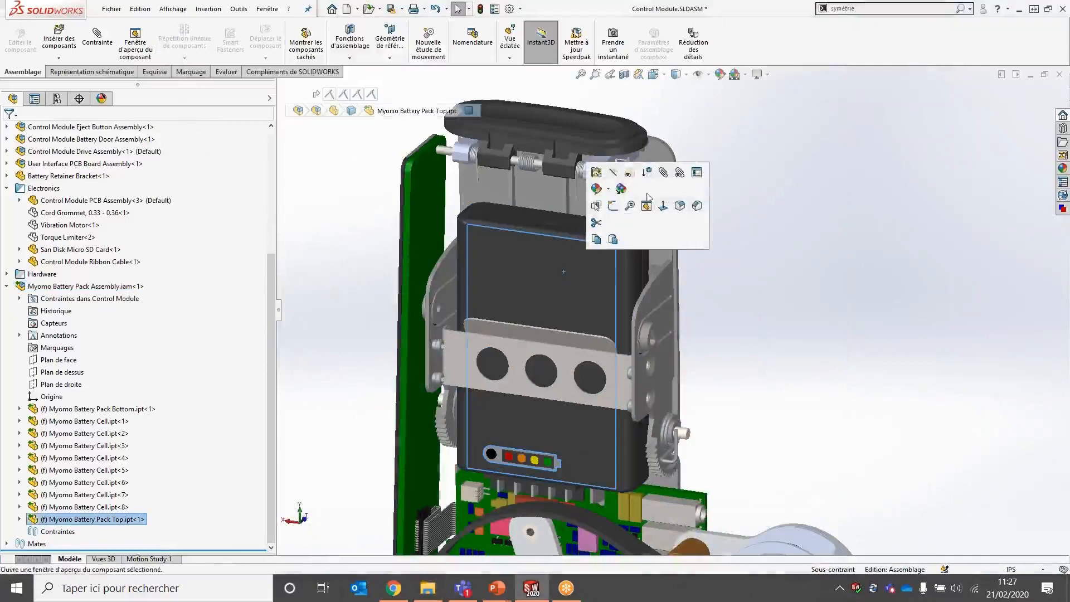
{"action": "left_click", "coordinate": [629, 175]}
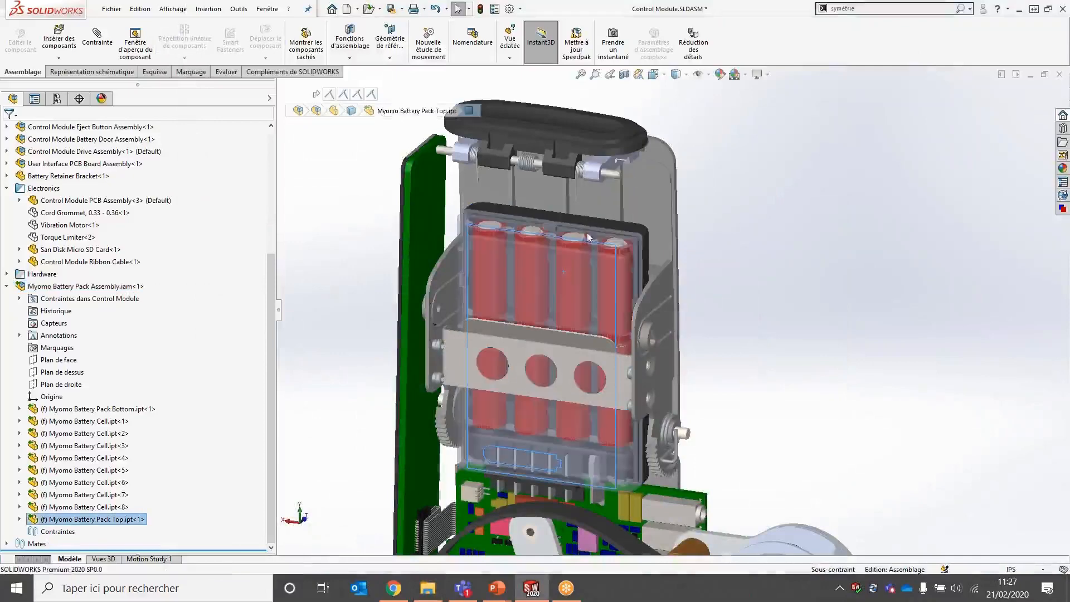
{"action": "middle_click_drag", "start_coordinate": [557, 312], "coordinate": [663, 257]}
{"action": "scroll", "coordinate": [621, 312], "scroll_direction": "down", "scroll_amount": 3}
{"action": "scroll", "coordinate": [687, 199], "scroll_direction": "down", "scroll_amount": 1}
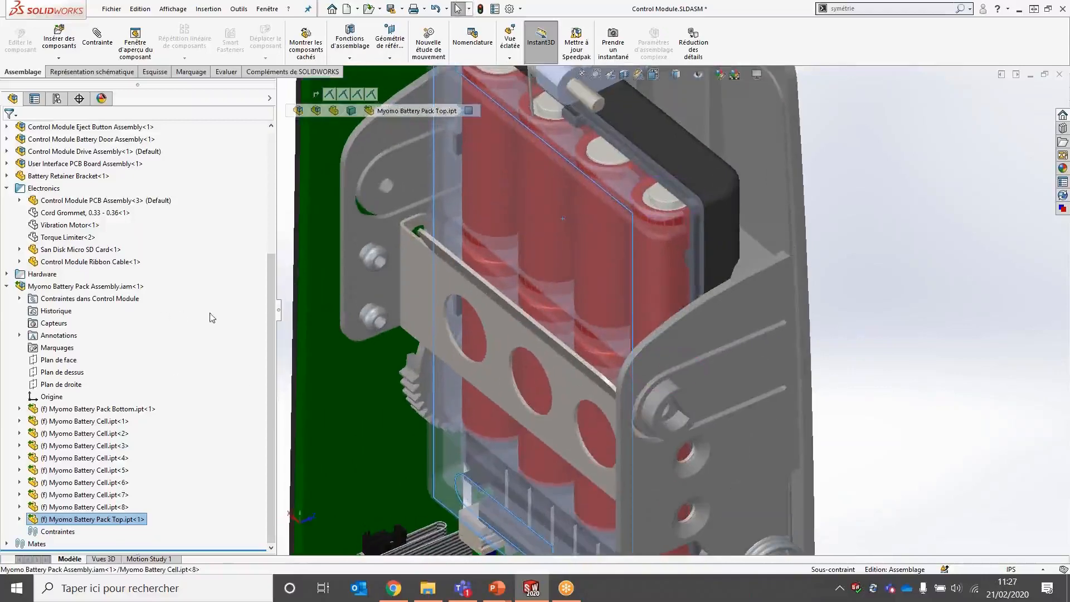
Update the model of Myomo Battery Pack Assembly.iam from its replaced Inventor files and inspect the battery cells
{"action": "left_click", "coordinate": [26, 288]}
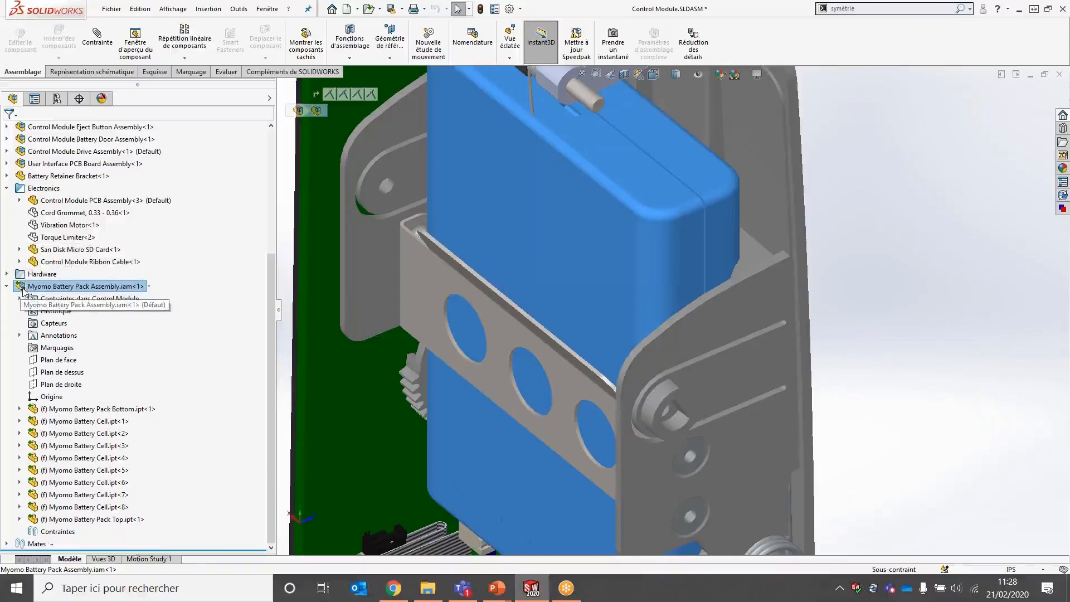
{"action": "right_click", "coordinate": [23, 289]}
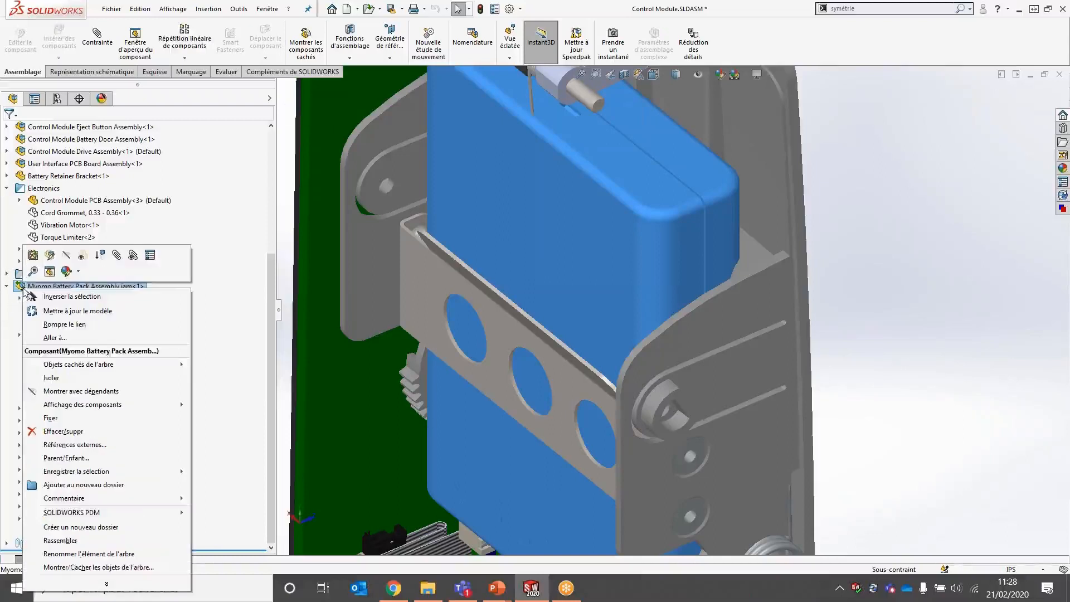
{"action": "left_click", "coordinate": [61, 314]}
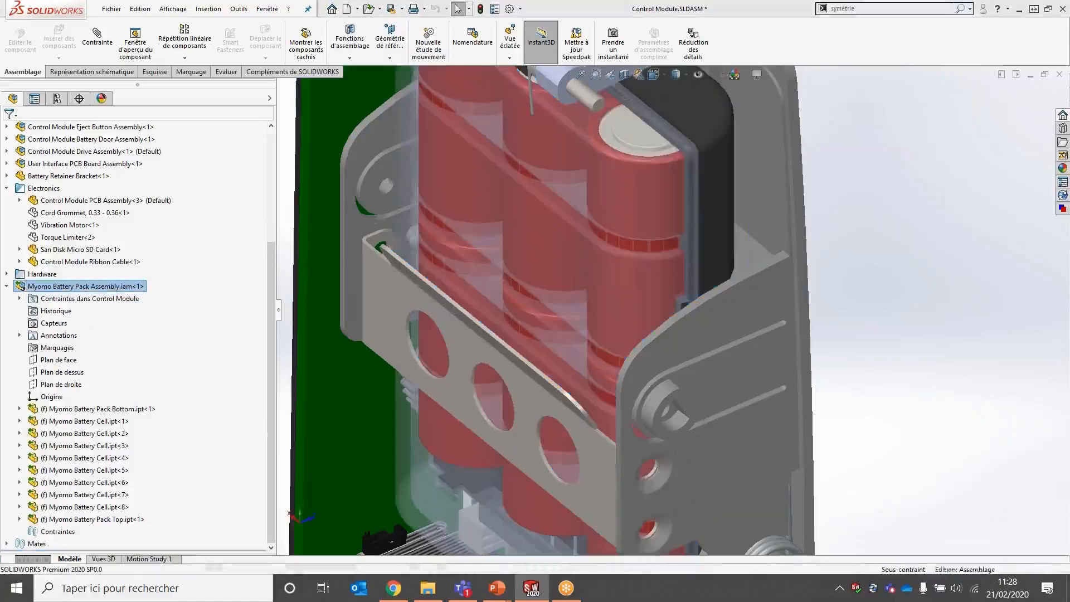
{"action": "middle_click_drag", "start_coordinate": [499, 375], "coordinate": [574, 248]}
{"action": "scroll", "coordinate": [573, 249], "scroll_direction": "up", "scroll_amount": 4}
{"action": "scroll", "coordinate": [647, 372], "scroll_direction": "down", "scroll_amount": 3}
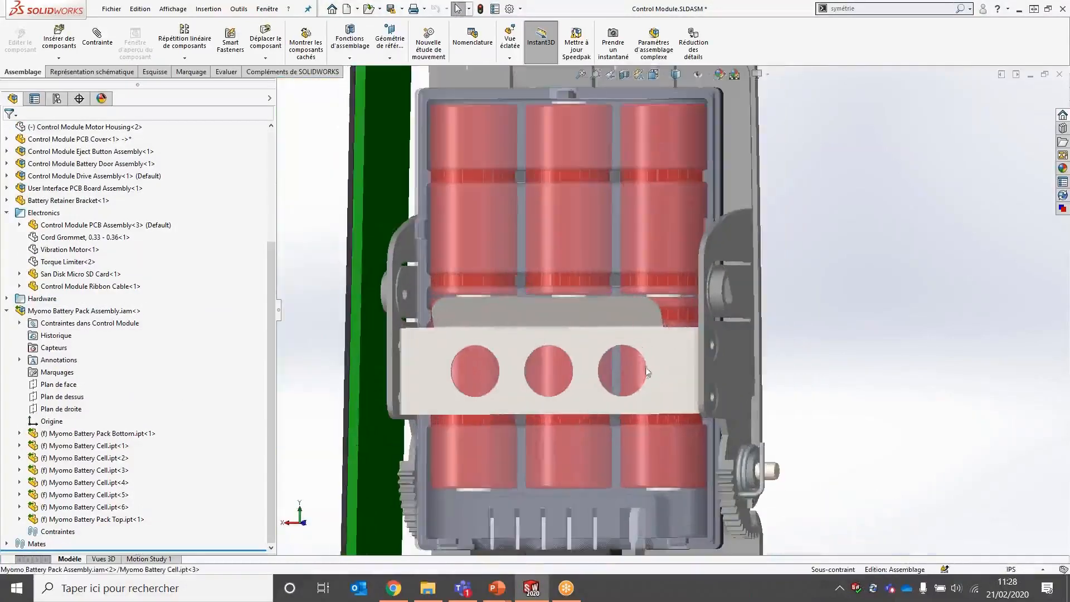
{"action": "middle_click_drag", "start_coordinate": [625, 379], "coordinate": [632, 434]}
{"action": "scroll", "coordinate": [632, 433], "scroll_direction": "up", "scroll_amount": 2}
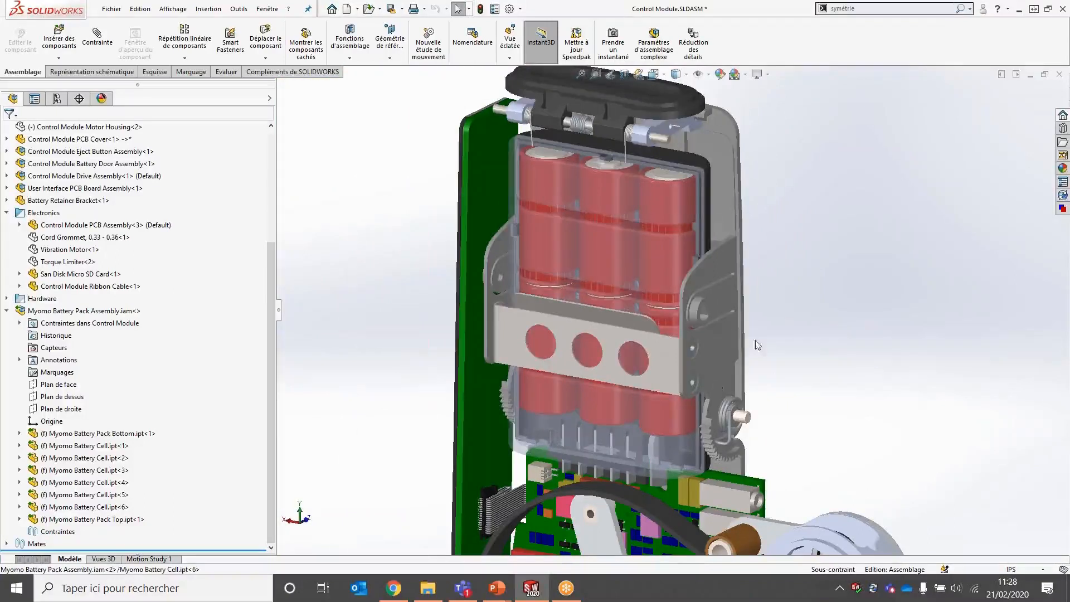
{"action": "scroll", "coordinate": [734, 335], "scroll_direction": "up", "scroll_amount": 3}
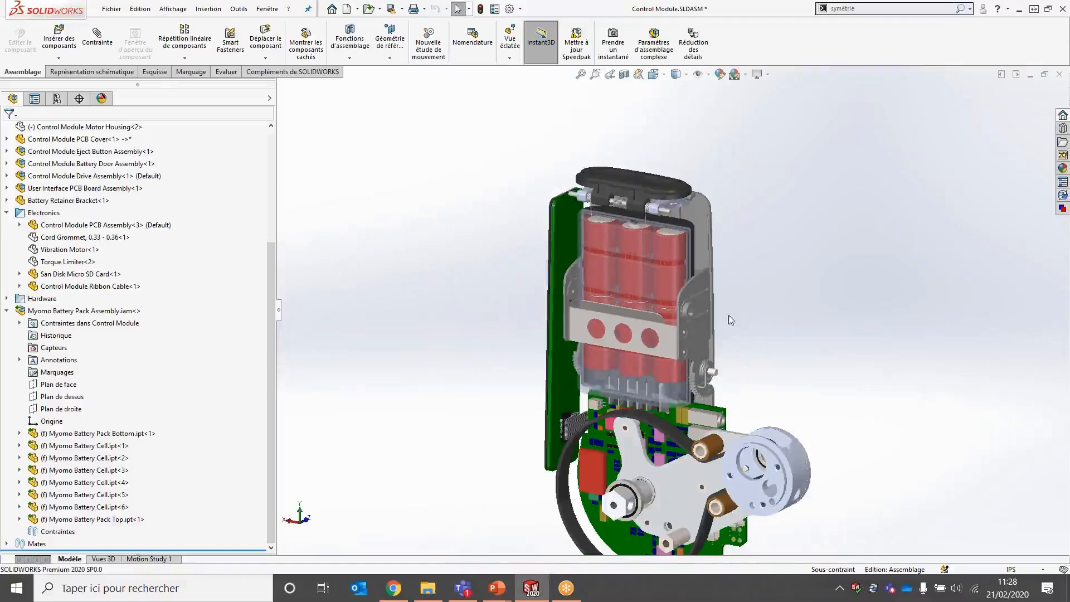
Save the Control Module assembly and close it
{"action": "key", "text": "ctrl+s"}
{"action": "left_click", "coordinate": [217, 184]}
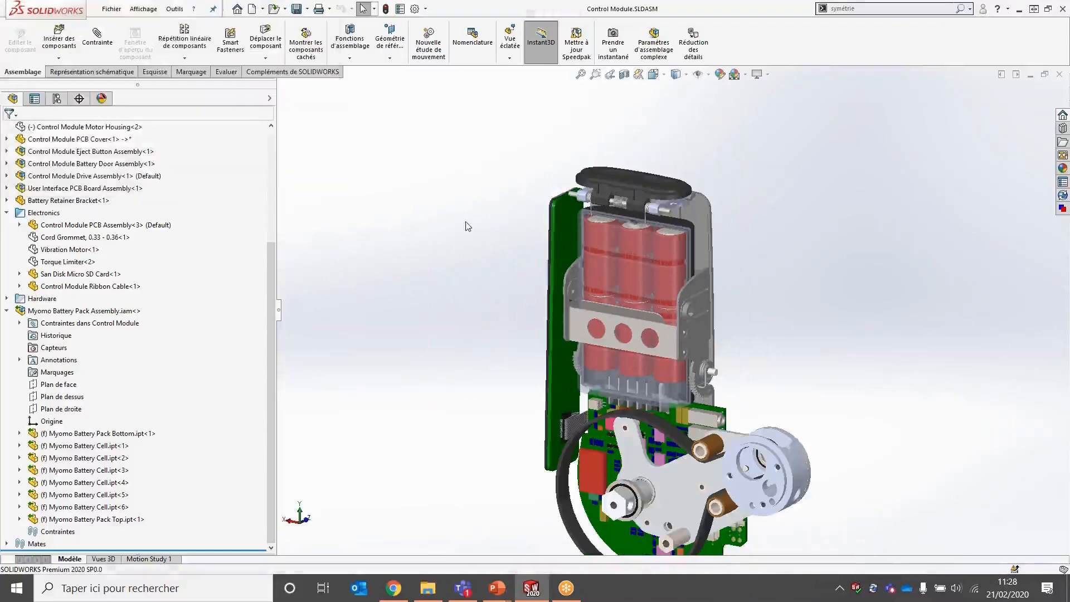
{"action": "key", "text": "Return"}
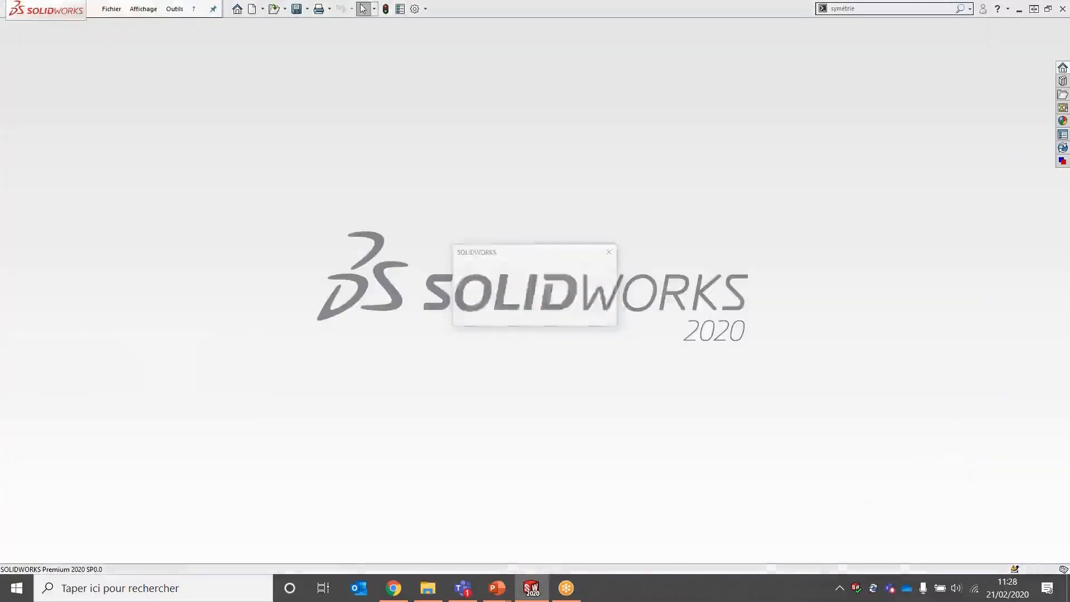
Switch to the PowerPoint slideshow and advance past the 3D Interconnect supported formats to the Treehouse title slide
{"action": "key", "text": "alt+Tab"}
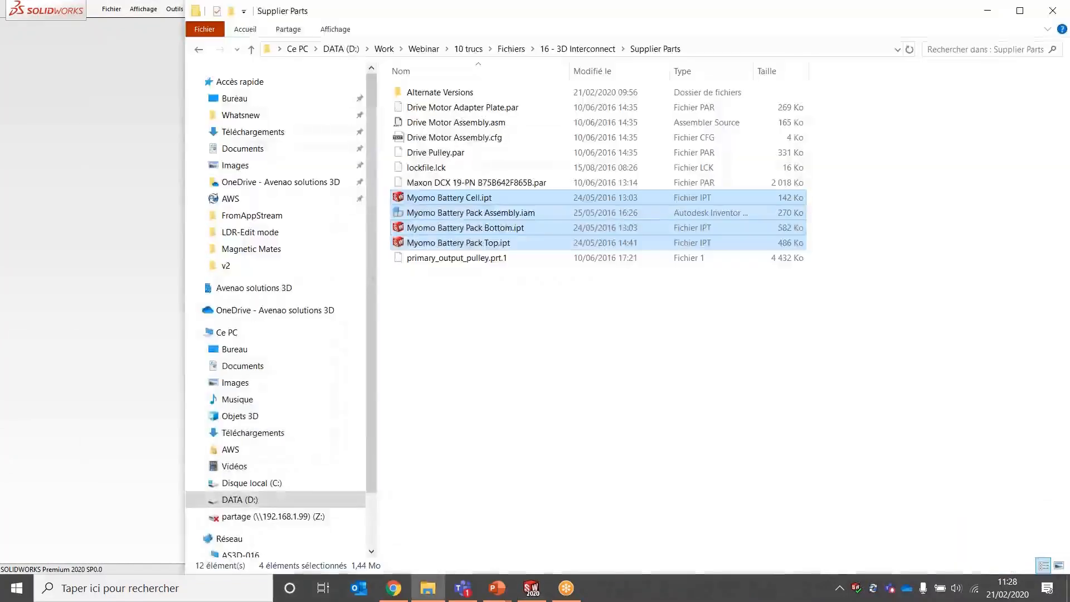
{"action": "key", "text": "alt+Tab"}
{"action": "key", "text": "alt+Tab"}
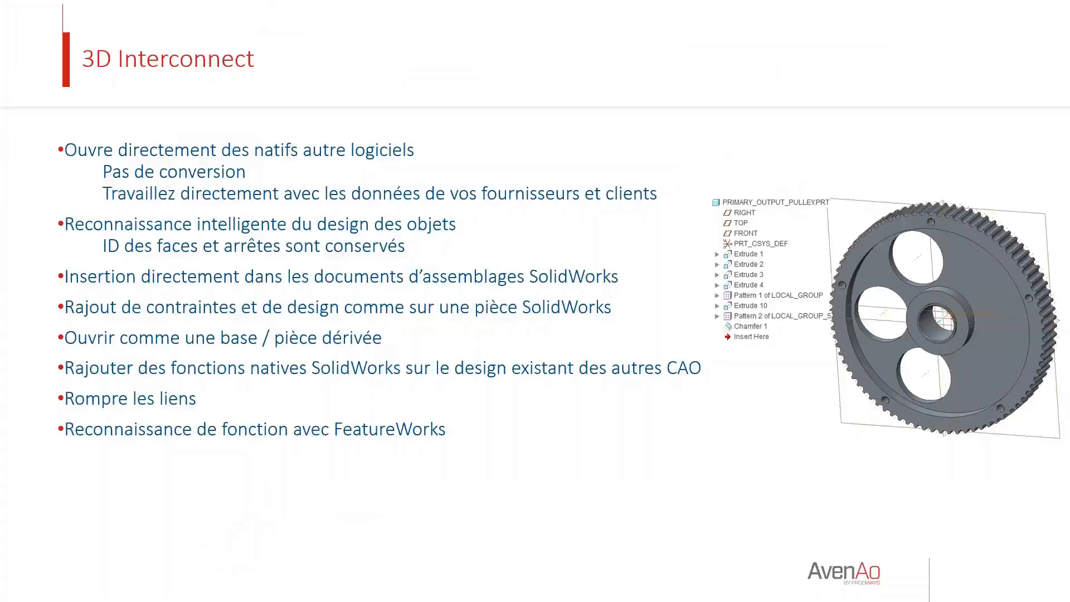
{"action": "key", "text": "Right"}
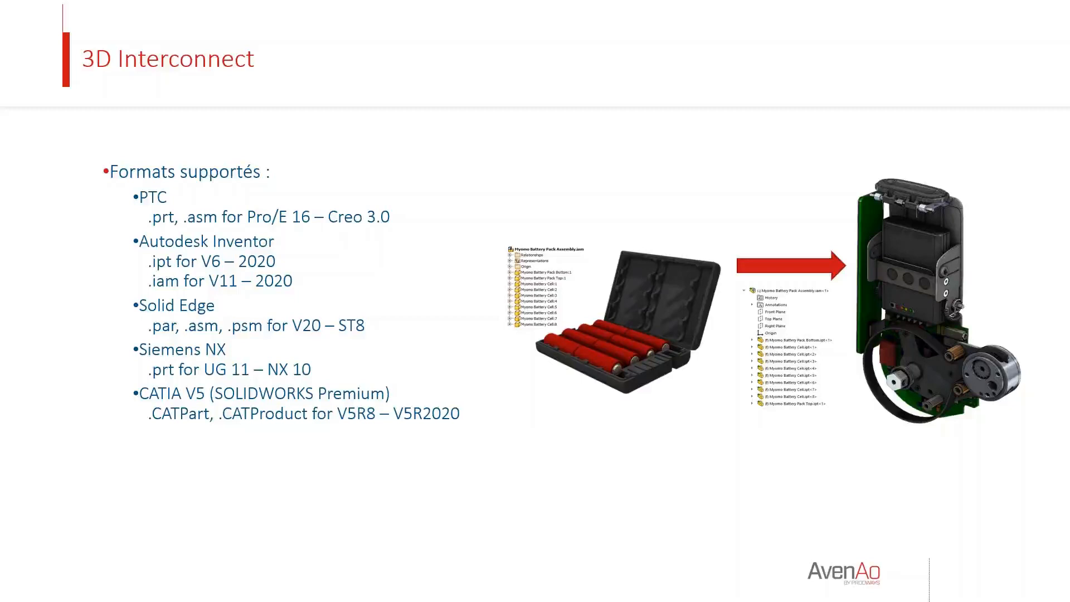
{"action": "key", "text": "Right"}
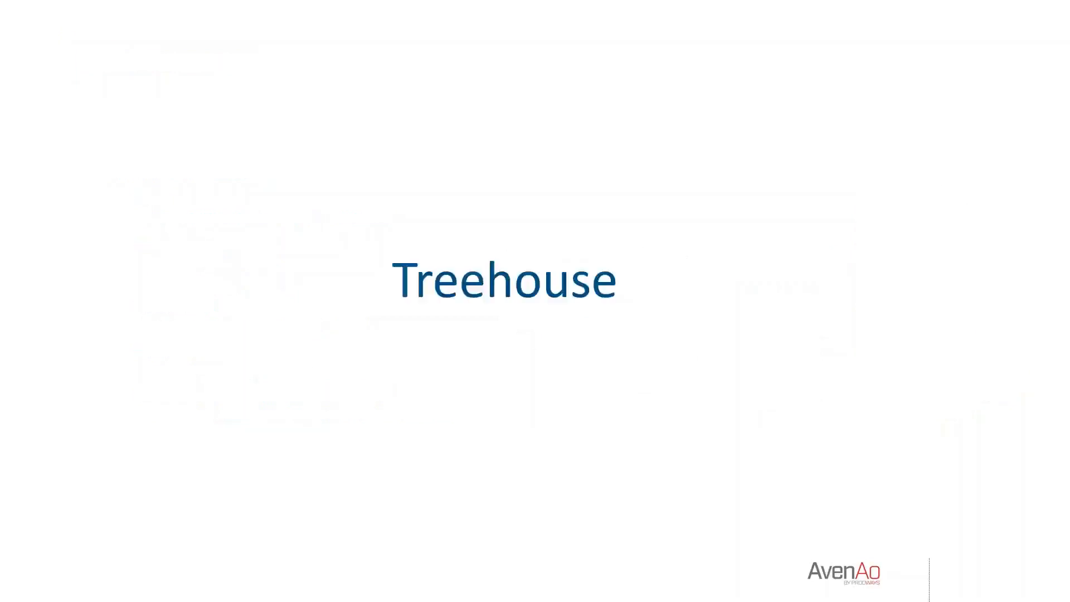
Search Windows for "tree" and launch SOLIDWORKS Treehouse 2020
{"action": "key", "text": "super"}
{"action": "type", "text": "tree"}
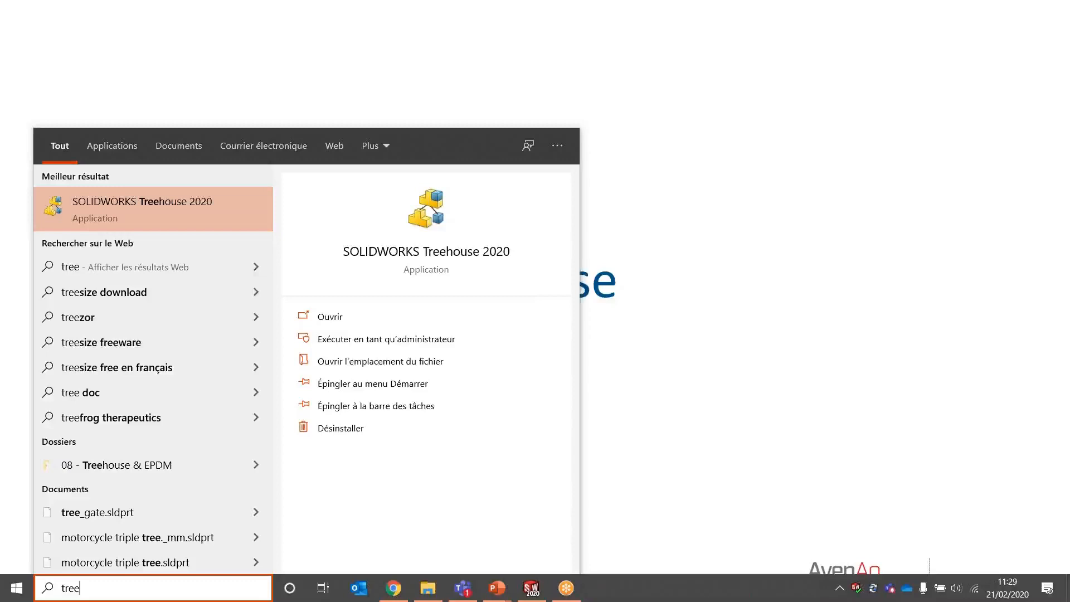
{"action": "key", "text": "Return"}
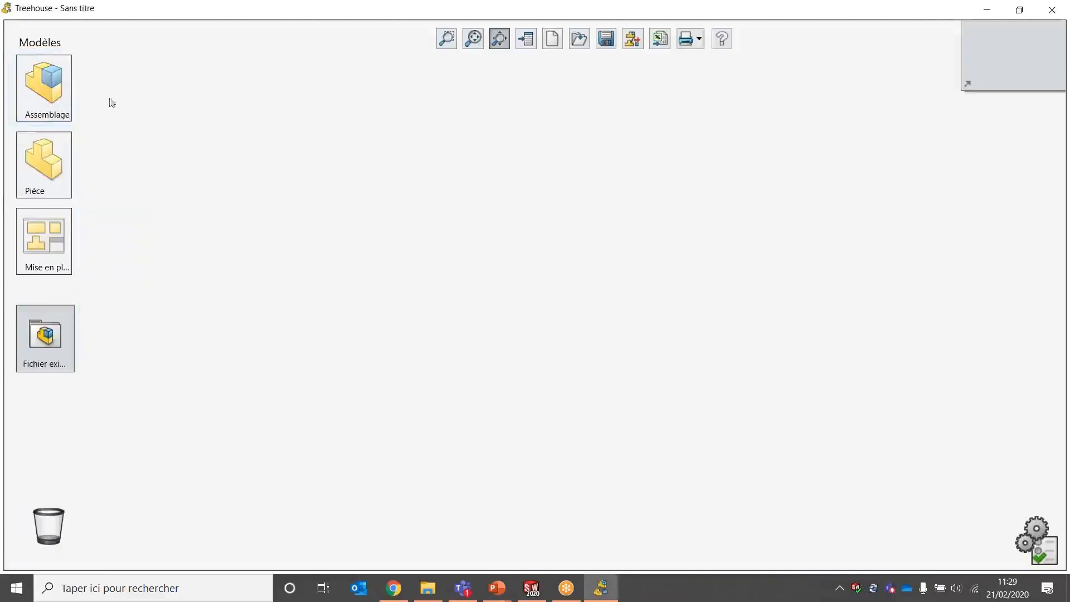
Load the REAR RIGID AXLE.SLDASM assembly from the Treehouse folder under Fichiers into the empty Treehouse workspace
{"action": "left_click", "coordinate": [47, 333]}
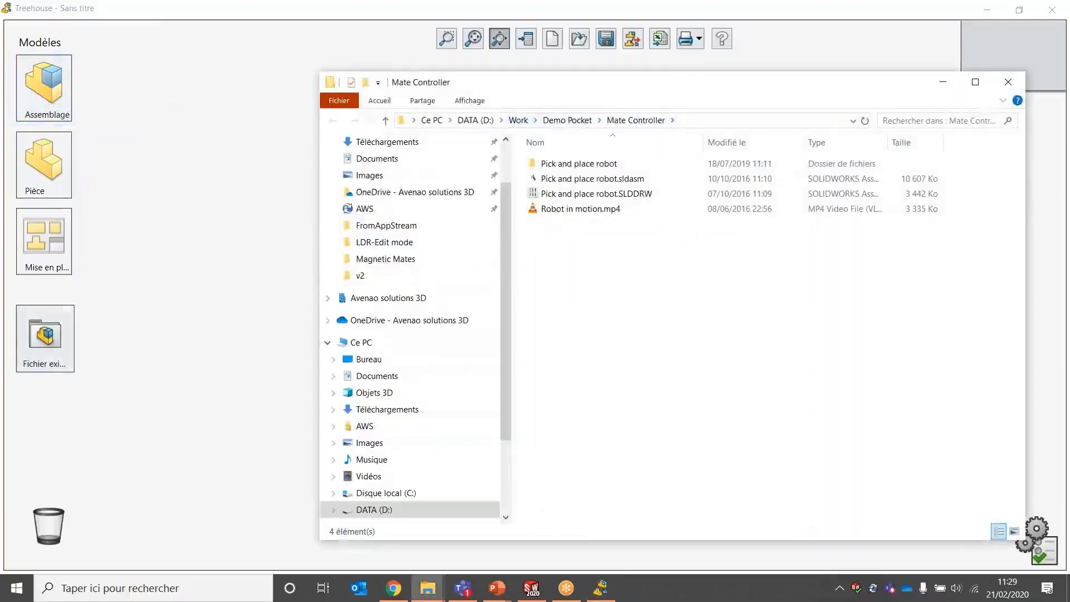
{"action": "left_click", "coordinate": [1007, 82]}
{"action": "key", "text": "alt+Tab"}
{"action": "left_click", "coordinate": [719, 211]}
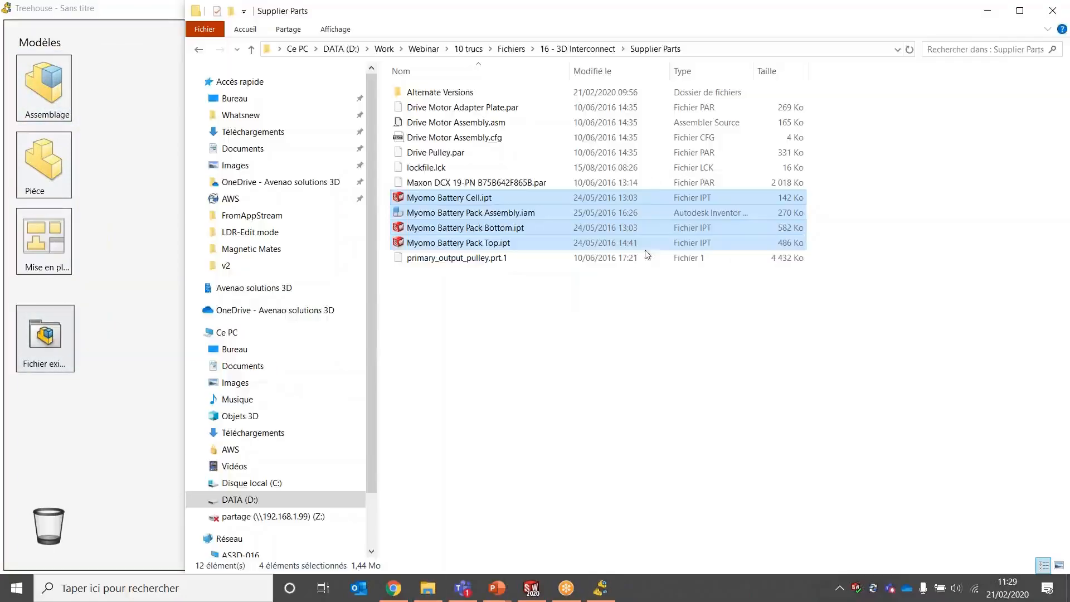
{"action": "left_click", "coordinate": [579, 49]}
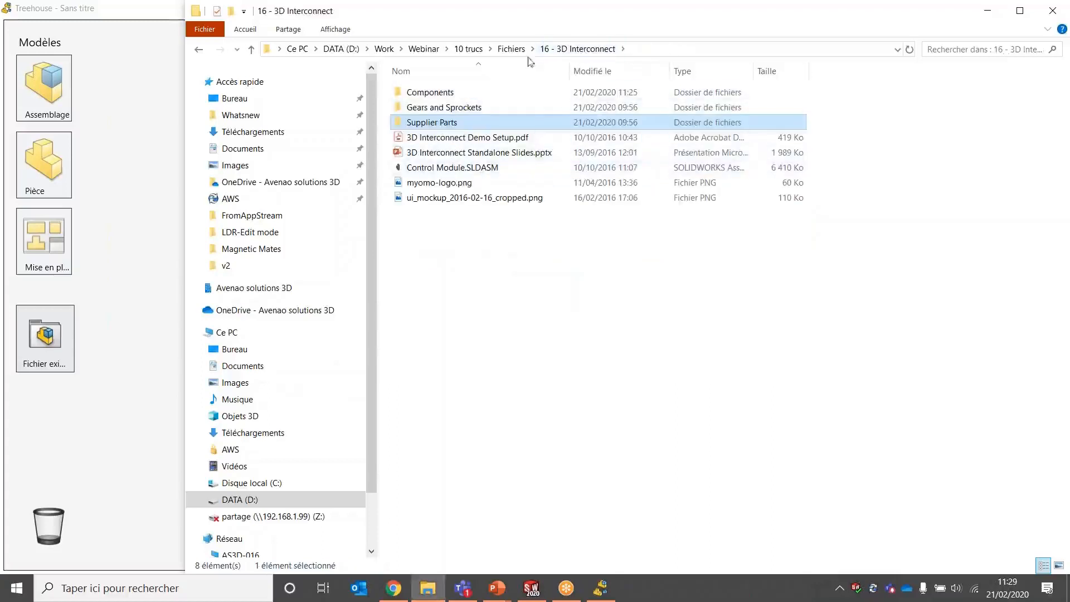
{"action": "left_click", "coordinate": [511, 48]}
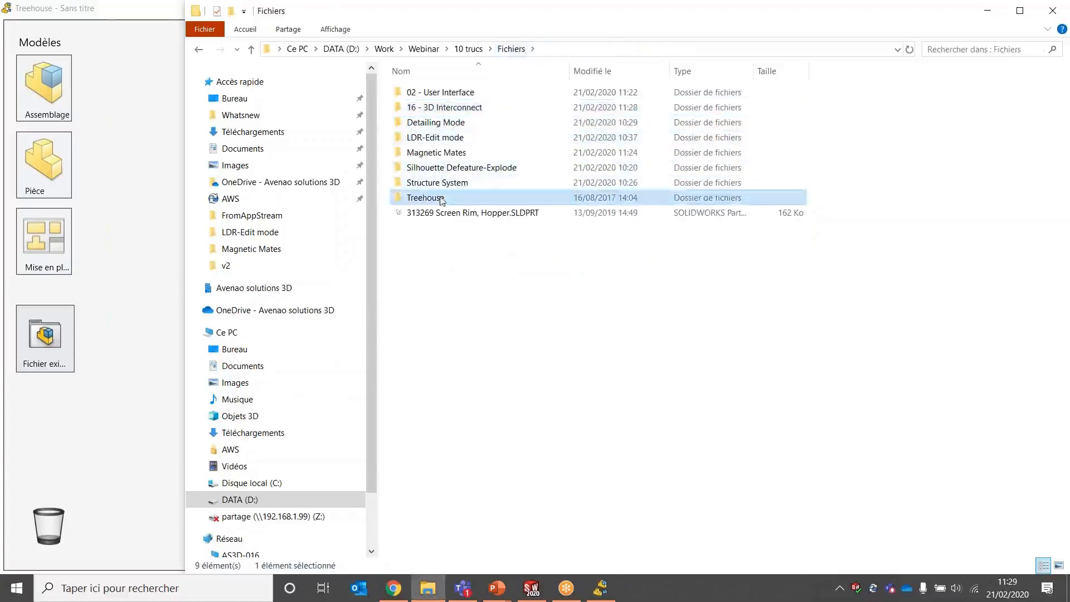
{"action": "double_click", "coordinate": [435, 199]}
{"action": "left_click_drag", "start_coordinate": [465, 108], "coordinate": [162, 167]}
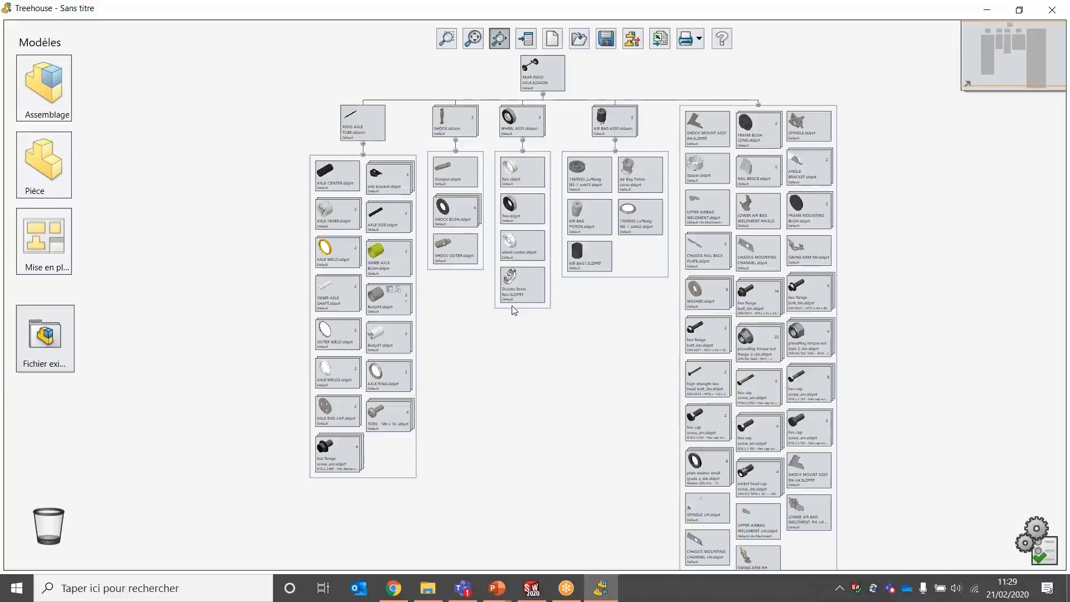
Examine the custom properties of wheel center.sldprt, including its Description field, and close them without changes
{"action": "scroll", "coordinate": [526, 254], "scroll_direction": "up", "scroll_amount": 5}
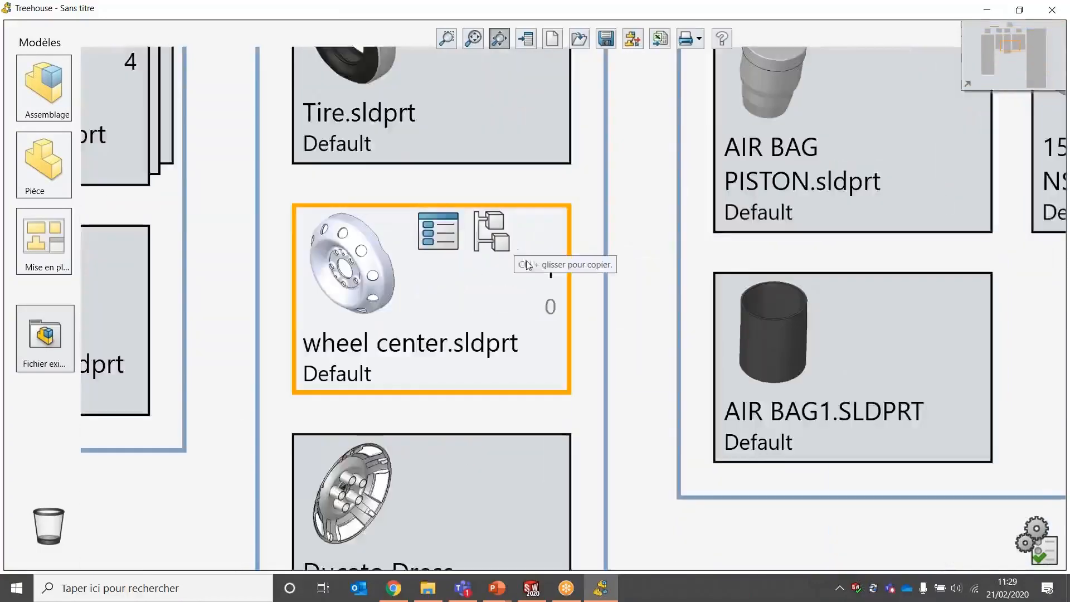
{"action": "left_click", "coordinate": [449, 242]}
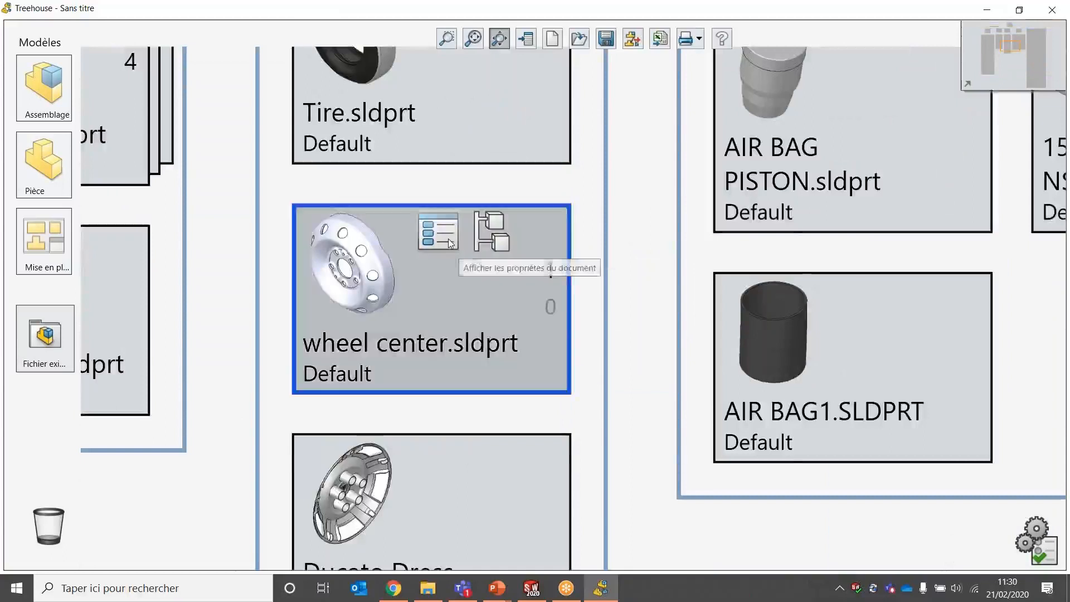
{"action": "left_click", "coordinate": [450, 242]}
{"action": "left_click", "coordinate": [357, 191]}
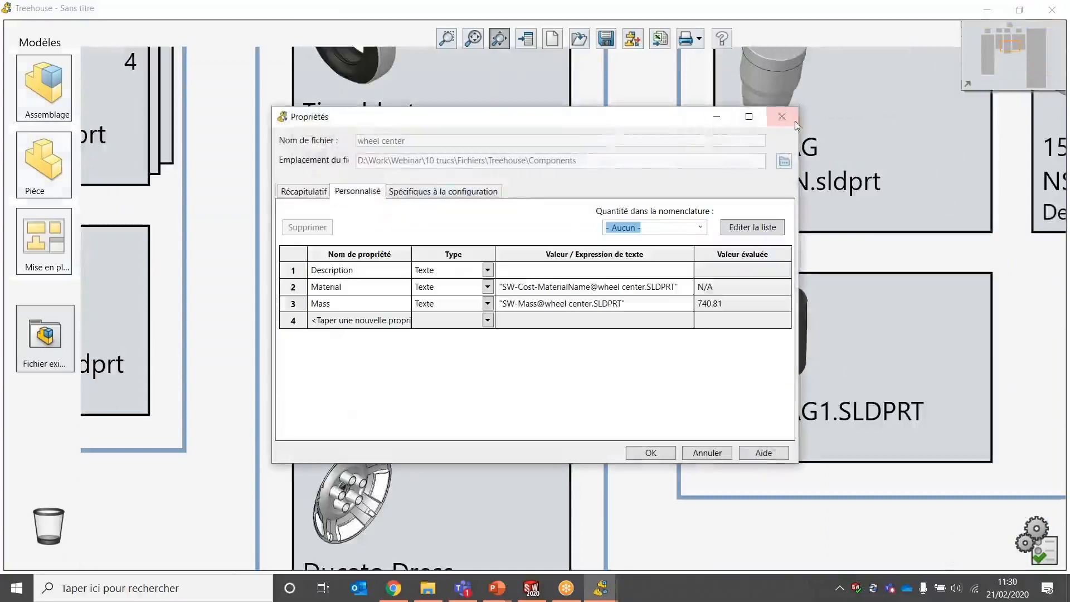
{"action": "left_click", "coordinate": [550, 272]}
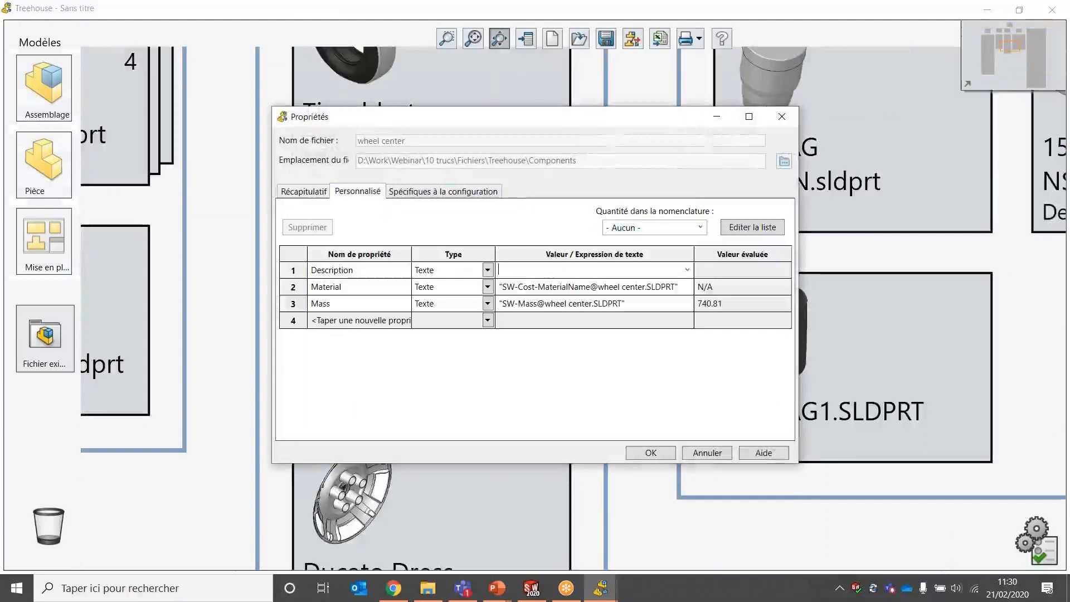
{"action": "left_click", "coordinate": [781, 116]}
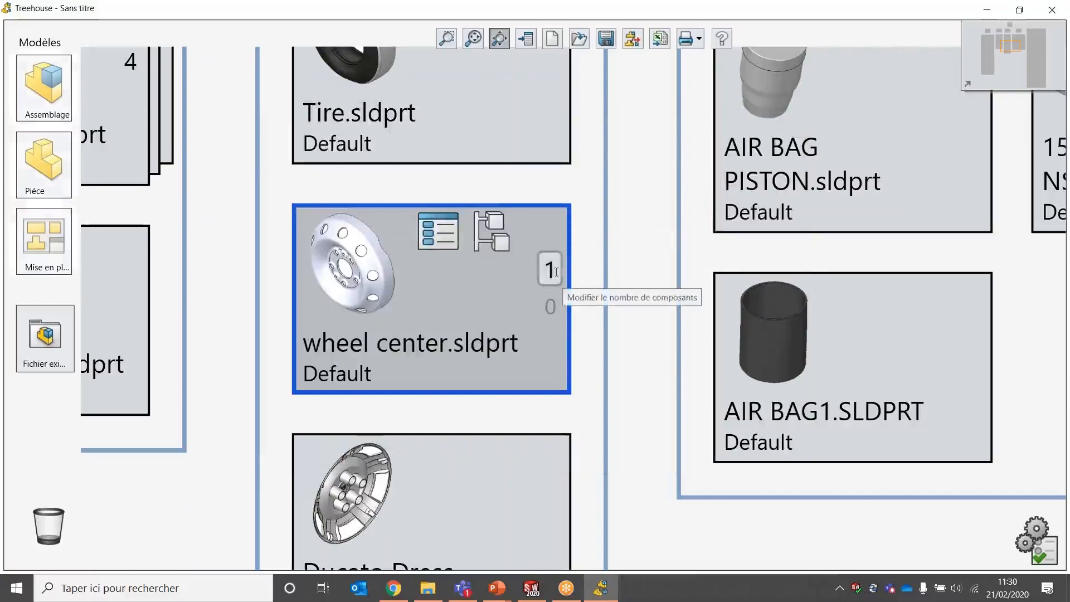
{"action": "scroll", "coordinate": [580, 362], "scroll_direction": "down", "scroll_amount": 5}
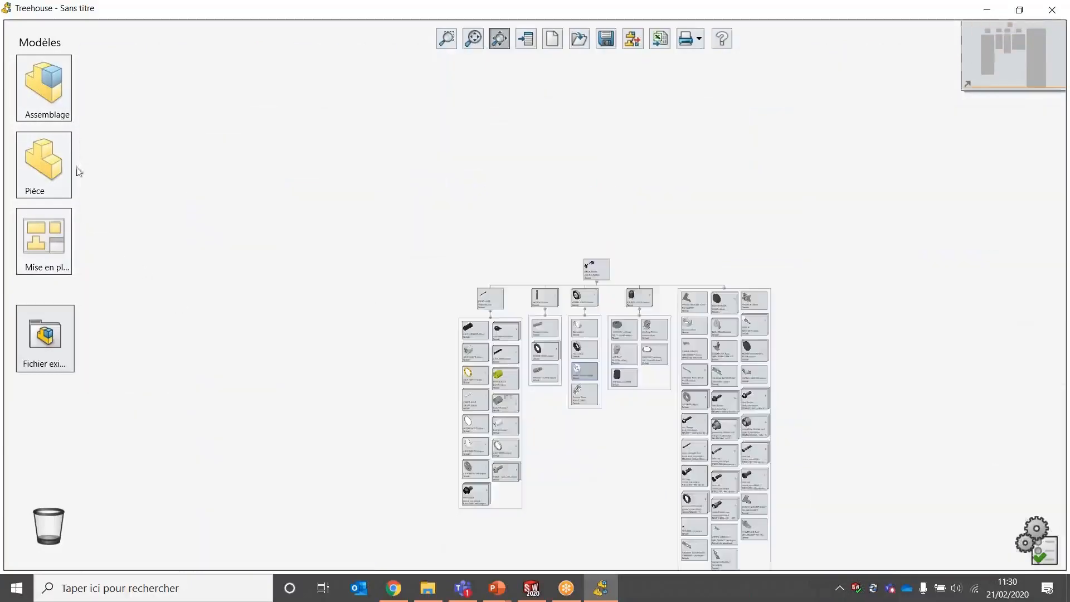
Add a new empty assembly under REAR RIGID AXLE.SLDASM and place a new empty part beneath that assembly
{"action": "left_click_drag", "start_coordinate": [593, 289], "coordinate": [592, 267]}
{"action": "scroll", "coordinate": [667, 303], "scroll_direction": "up", "scroll_amount": 3}
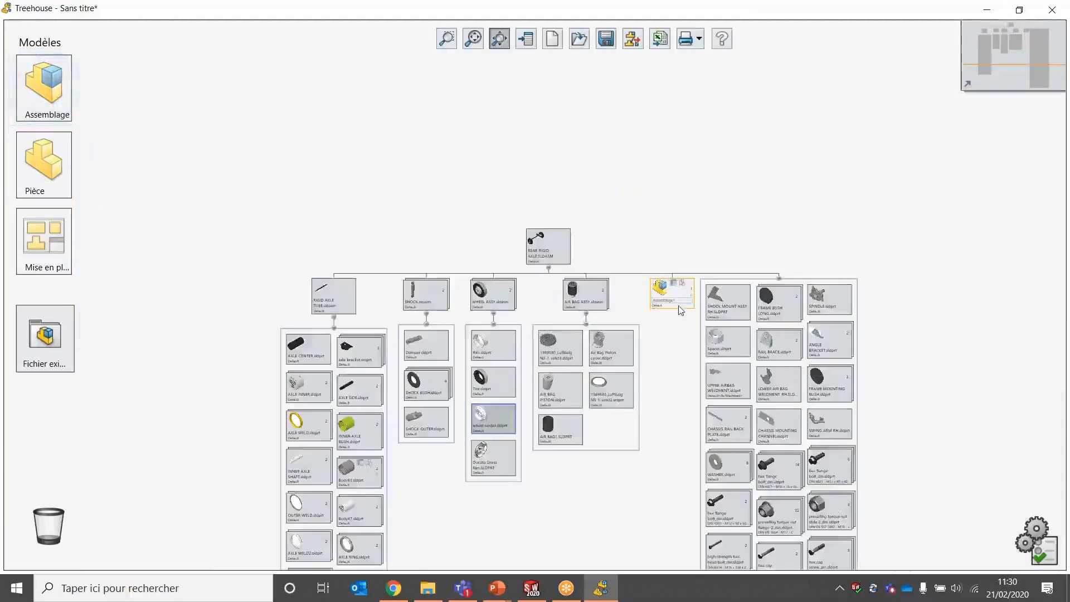
{"action": "scroll", "coordinate": [685, 309], "scroll_direction": "up", "scroll_amount": 4}
{"action": "left_click_drag", "start_coordinate": [43, 183], "coordinate": [852, 234]}
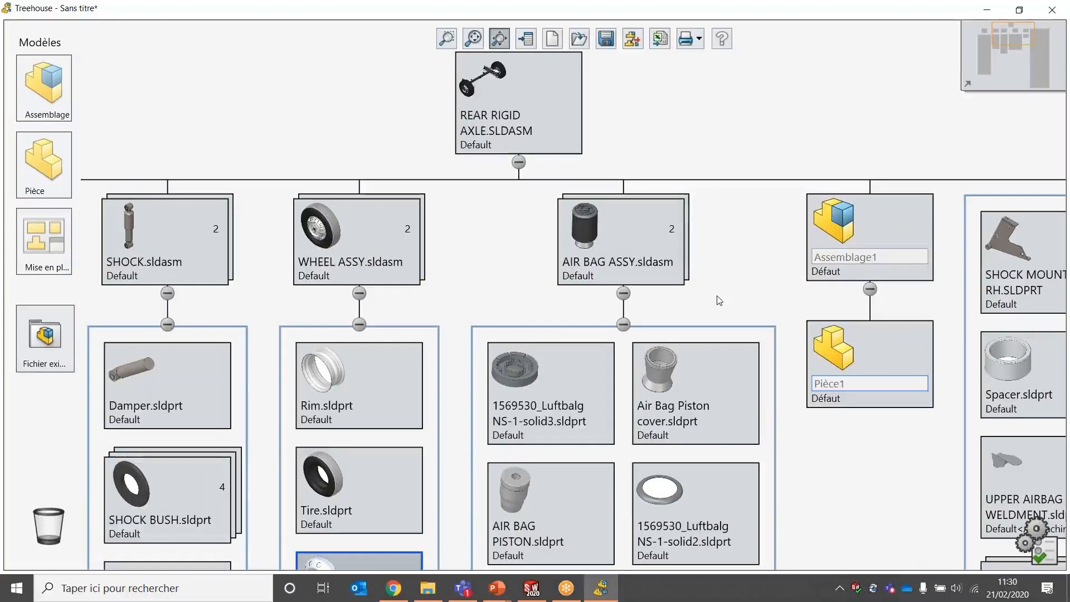
{"action": "scroll", "coordinate": [725, 303], "scroll_direction": "down", "scroll_amount": 3}
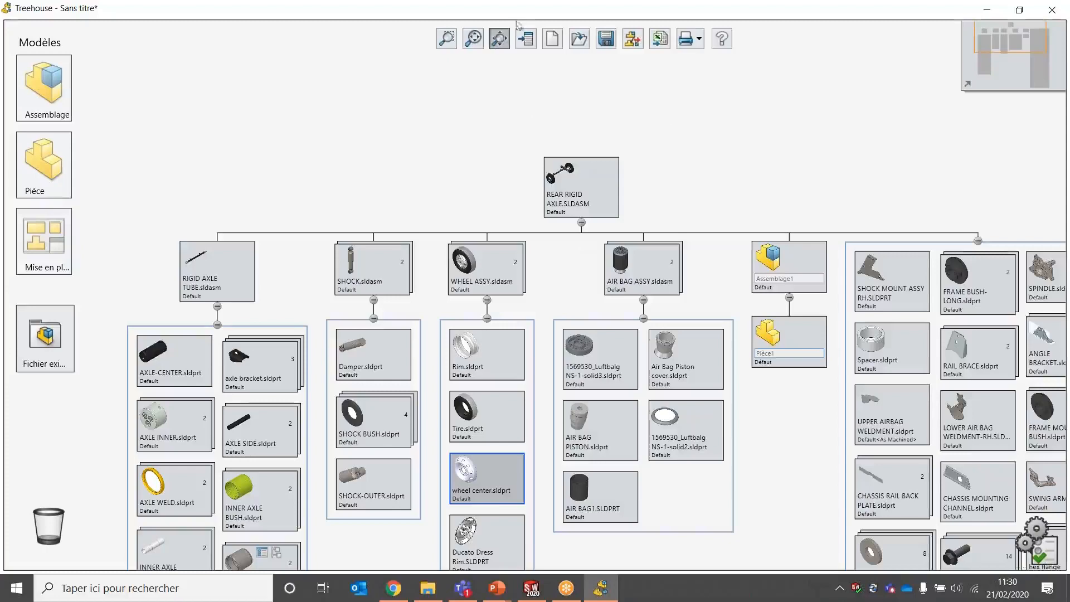
Examine the descriptions, materials and weights of the REAR RIGID AXLE components in the property table
{"action": "left_click", "coordinate": [526, 38]}
{"action": "left_click", "coordinate": [255, 122]}
{"action": "left_click_drag", "start_coordinate": [478, 509], "coordinate": [633, 501]}
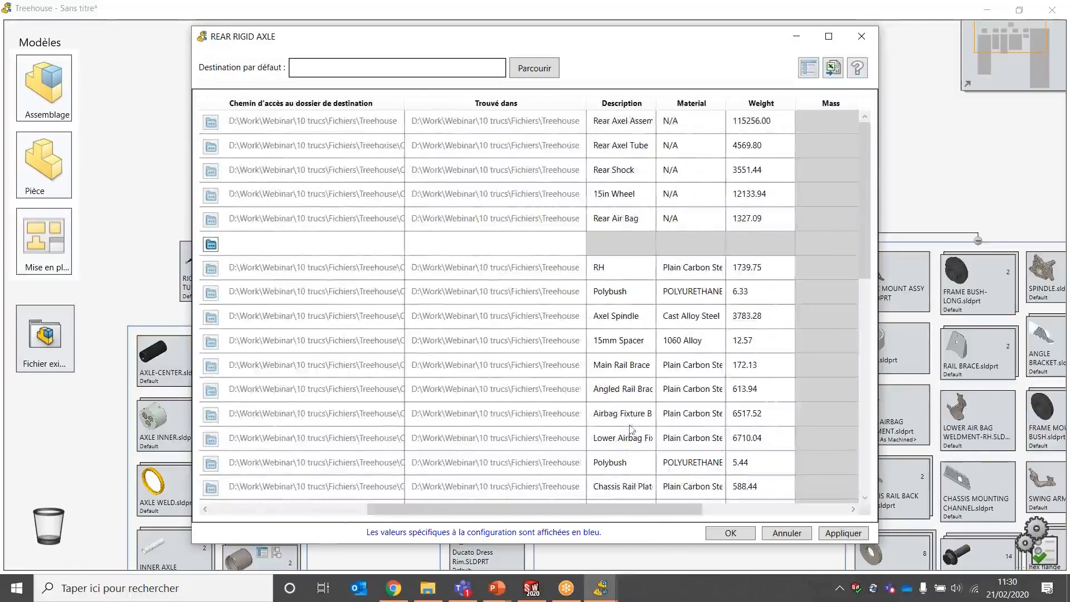
{"action": "left_click", "coordinate": [624, 255]}
{"action": "left_click", "coordinate": [631, 298]}
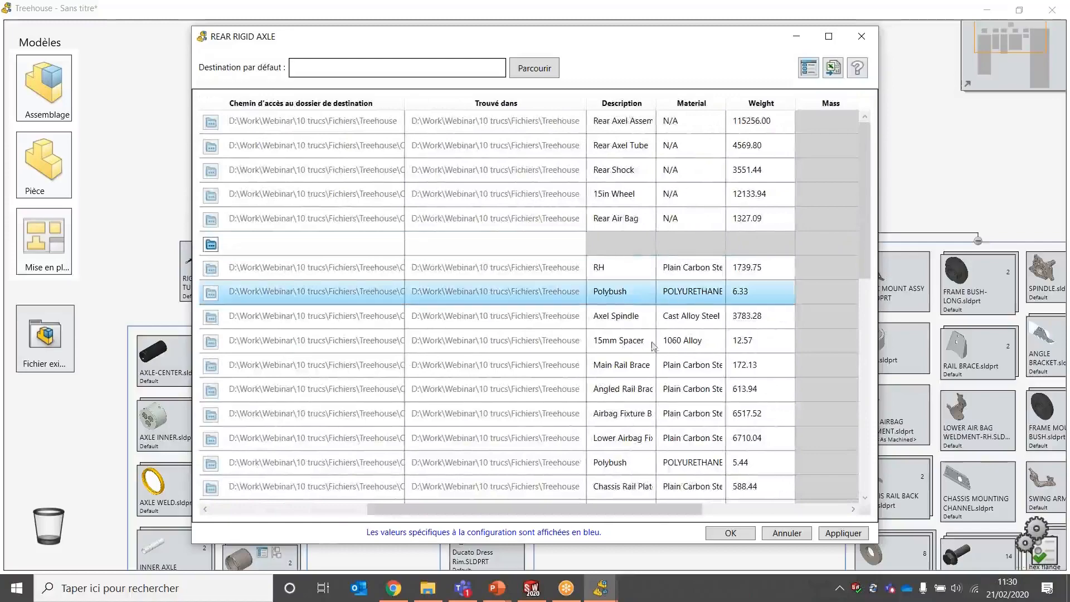
{"action": "scroll", "coordinate": [653, 345], "scroll_direction": "down", "scroll_amount": 5}
{"action": "left_click", "coordinate": [646, 304]}
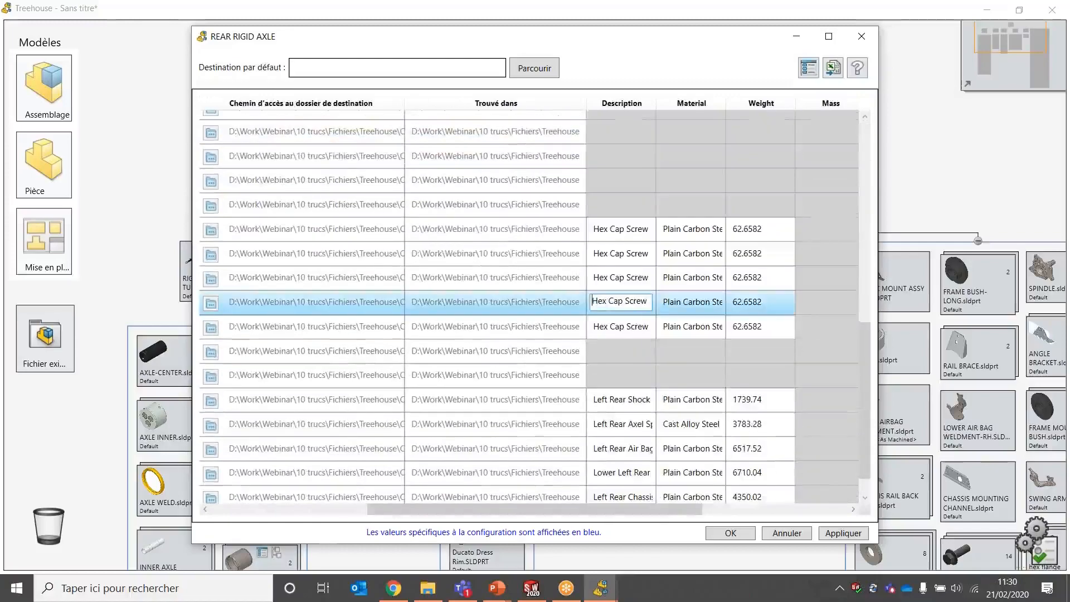
{"action": "scroll", "coordinate": [580, 283], "scroll_direction": "down", "scroll_amount": 1}
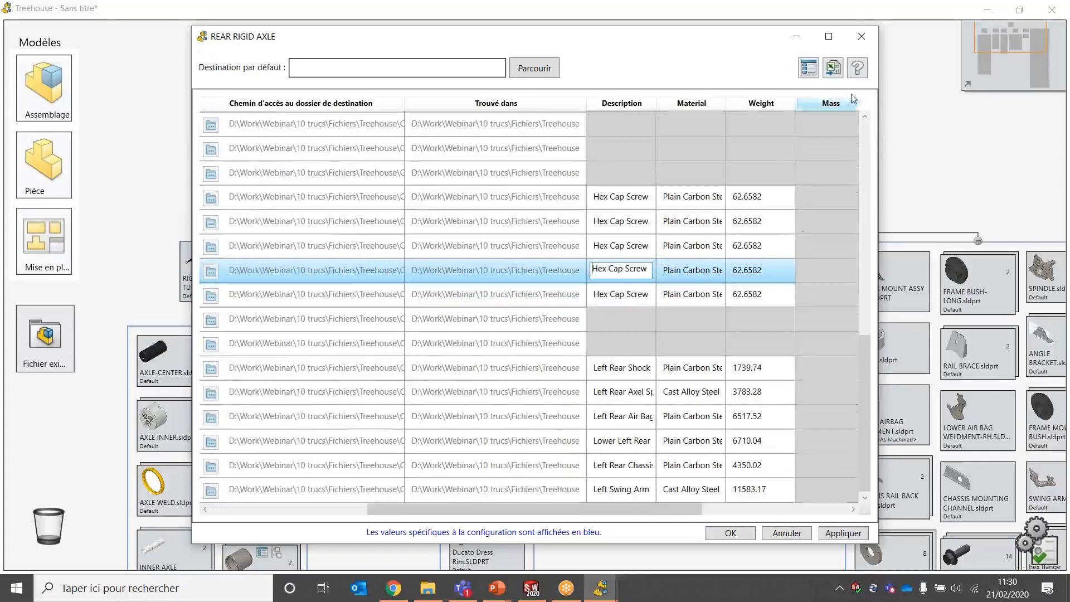
Open the full REAR RIGID AXLE structure in Excel, discard the workbook unsaved, and close the property table without changes
{"action": "left_click", "coordinate": [832, 68]}
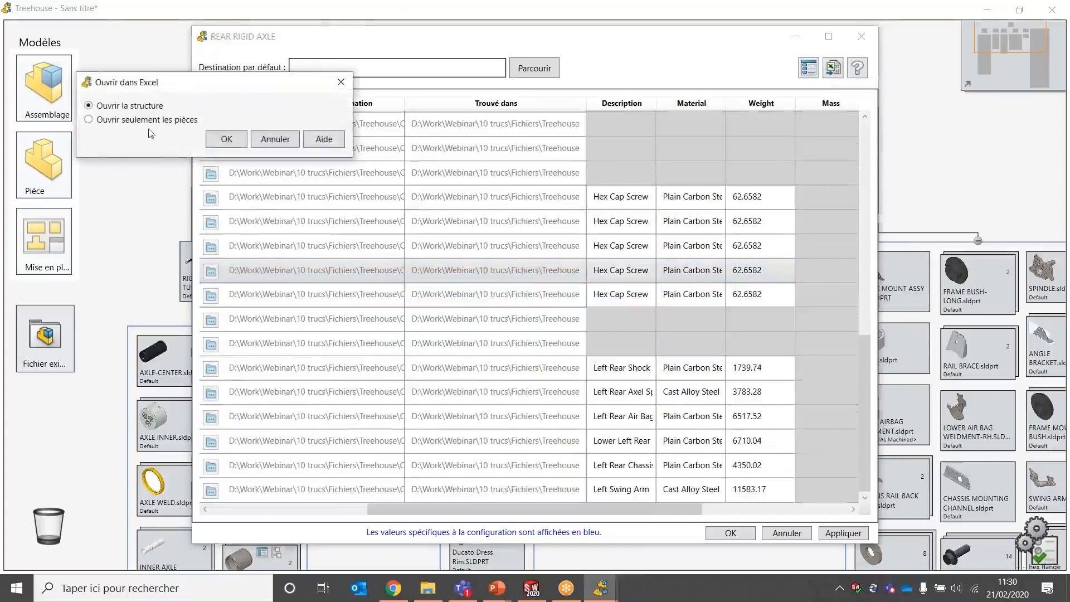
{"action": "left_click", "coordinate": [225, 143]}
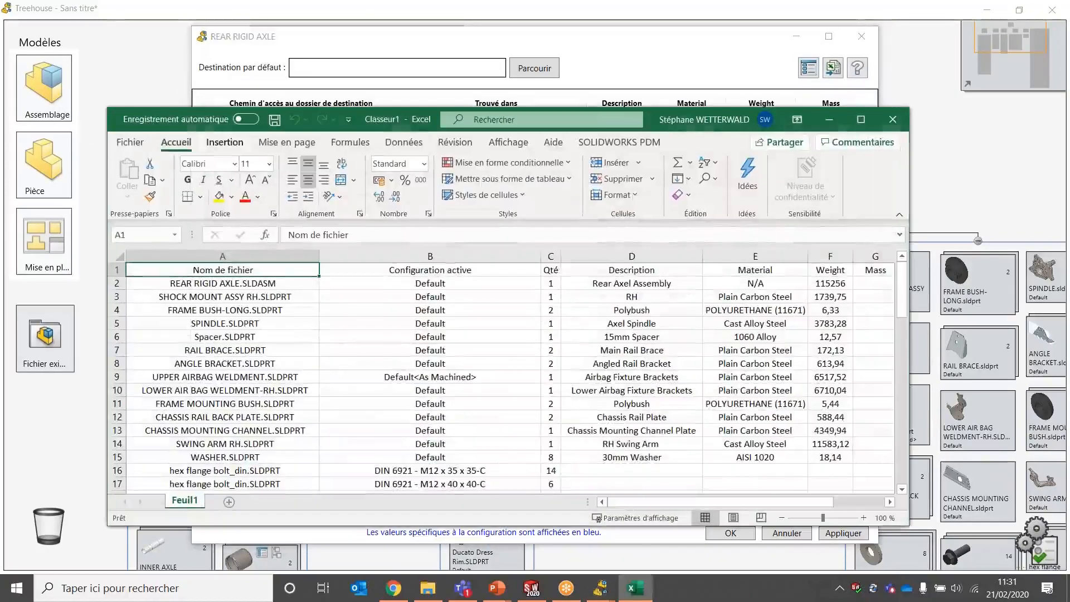
{"action": "left_click", "coordinate": [892, 119]}
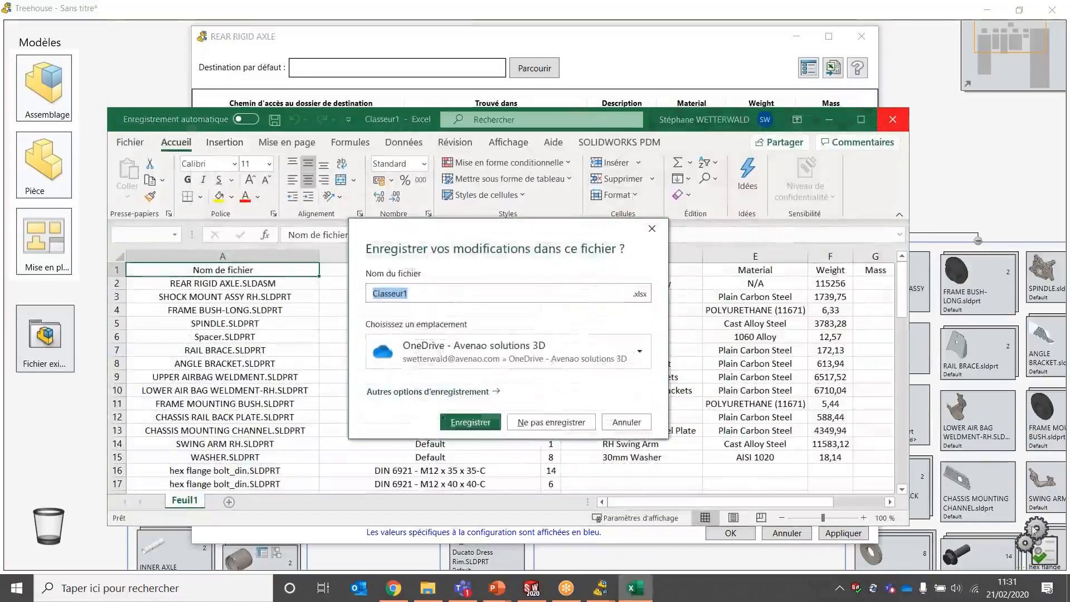
{"action": "left_click", "coordinate": [551, 422]}
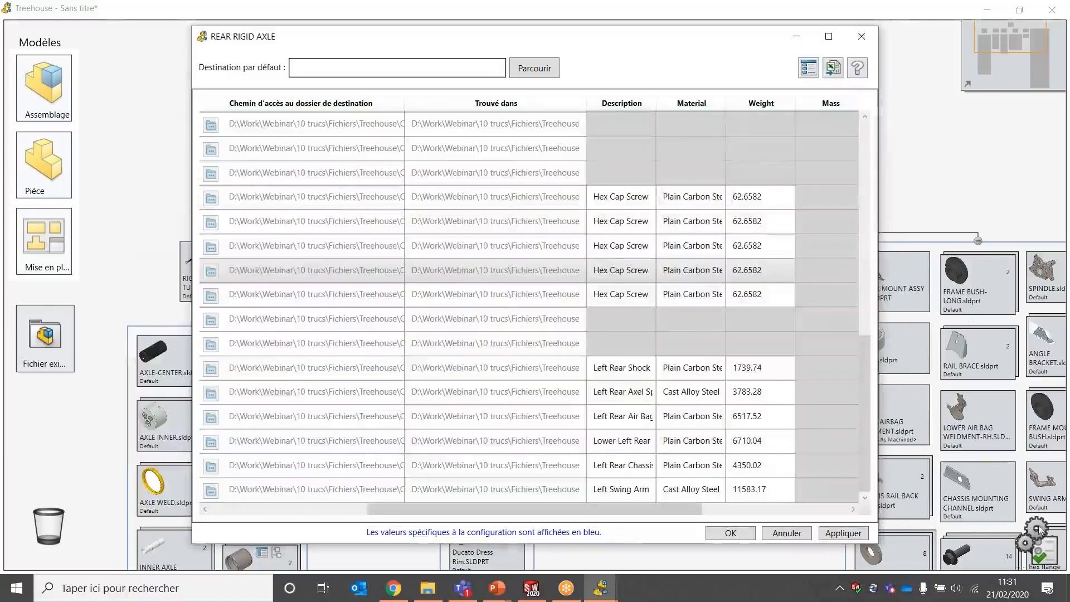
{"action": "left_click", "coordinate": [786, 533]}
Enable the Treehouse option "Inclure les miniatures dans l'enregistrement vers Excel"
{"action": "left_click", "coordinate": [1038, 534]}
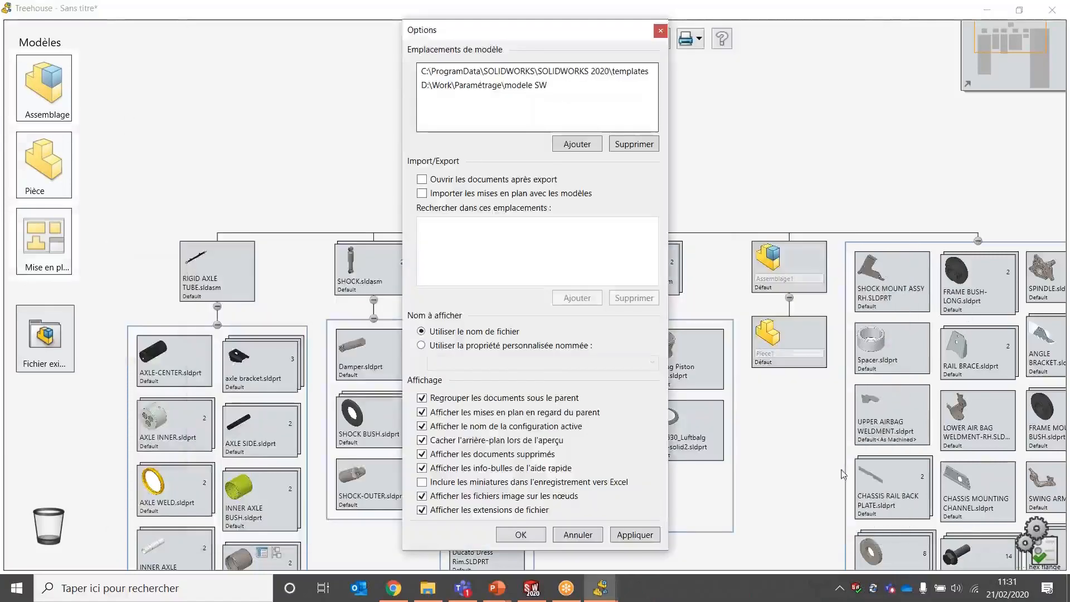
{"action": "left_click", "coordinate": [422, 482]}
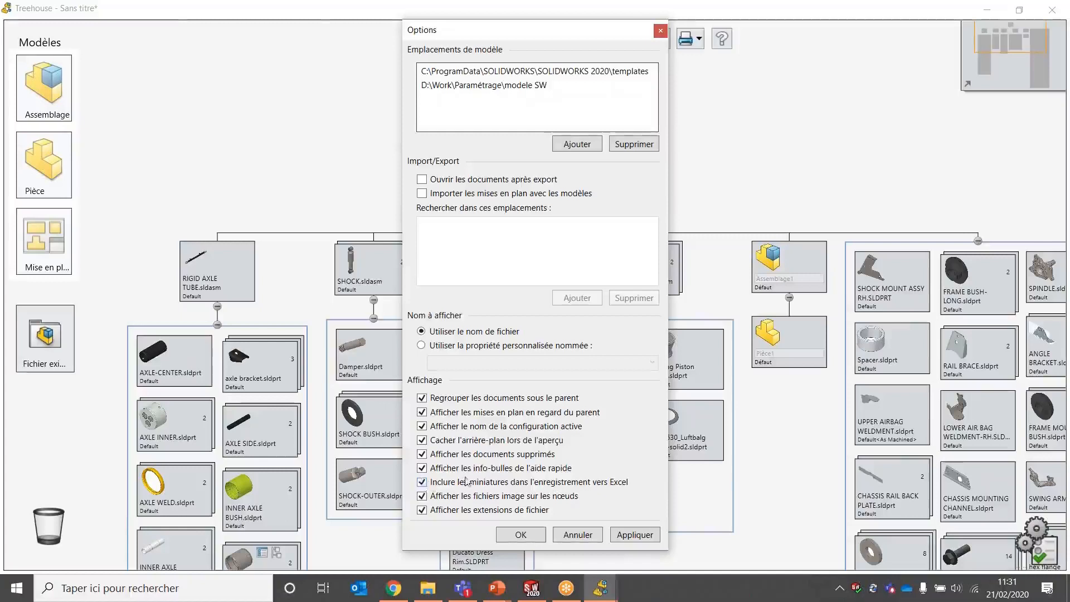
{"action": "left_click", "coordinate": [536, 535]}
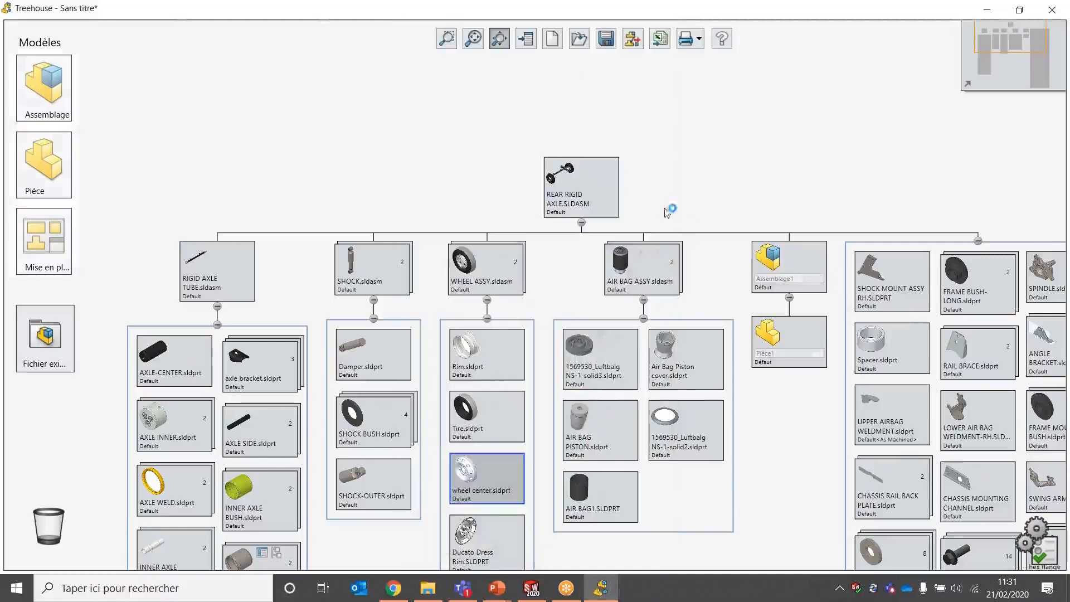
Export the REAR RIGID AXLE structure to Excel with document previews and maximize the workbook window
{"action": "left_click", "coordinate": [658, 39]}
{"action": "left_click", "coordinate": [164, 86]}
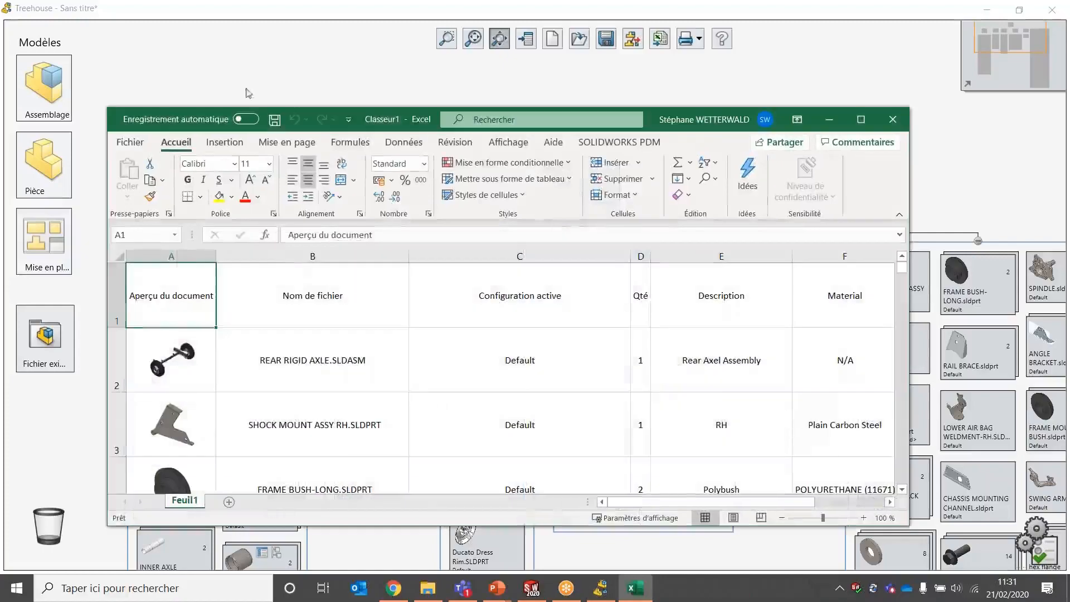
{"action": "double_click", "coordinate": [433, 118]}
Examine the component previews, file names, configurations and quantities in the exported sheet, and close the workbook without saving
{"action": "scroll", "coordinate": [89, 329], "scroll_direction": "down", "scroll_amount": 4}
{"action": "scroll", "coordinate": [88, 332], "scroll_direction": "down", "scroll_amount": 3}
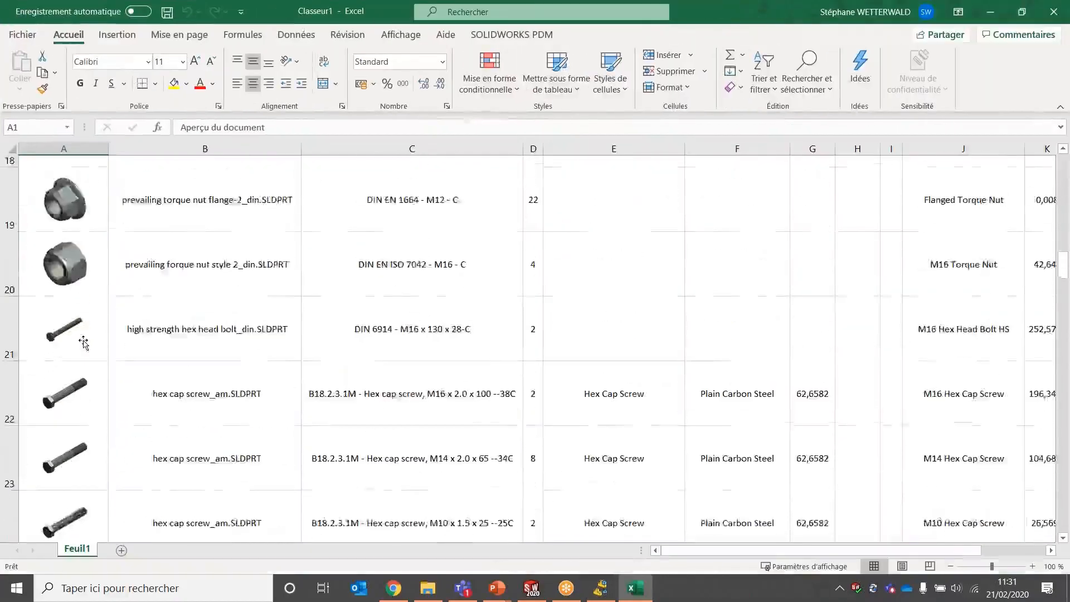
{"action": "left_click", "coordinate": [82, 305]}
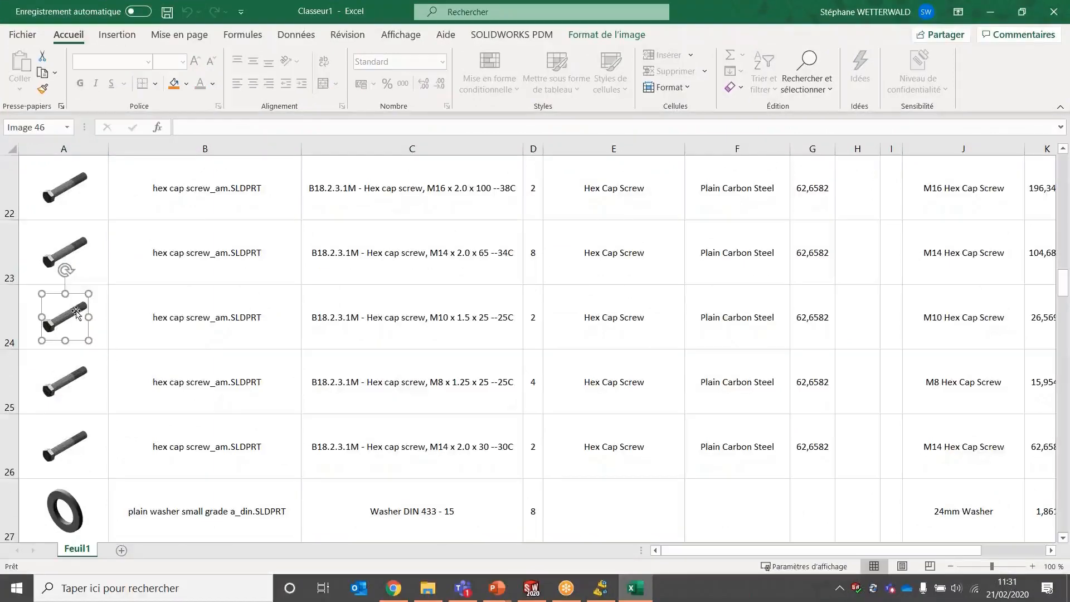
{"action": "scroll", "coordinate": [58, 365], "scroll_direction": "down", "scroll_amount": 5}
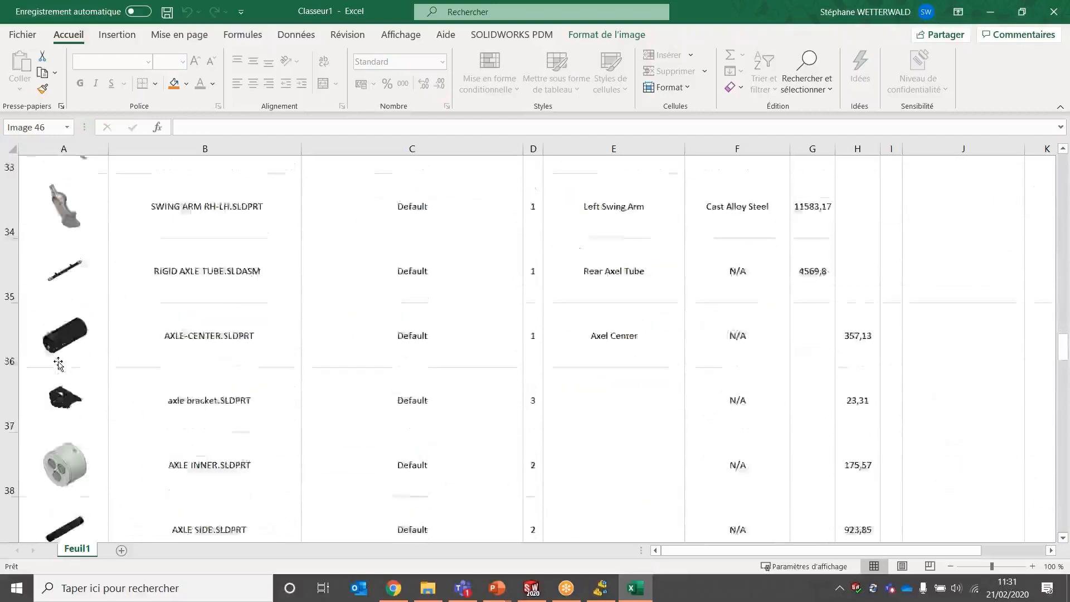
{"action": "scroll", "coordinate": [59, 365], "scroll_direction": "down", "scroll_amount": 1}
{"action": "scroll", "coordinate": [67, 373], "scroll_direction": "down", "scroll_amount": 6}
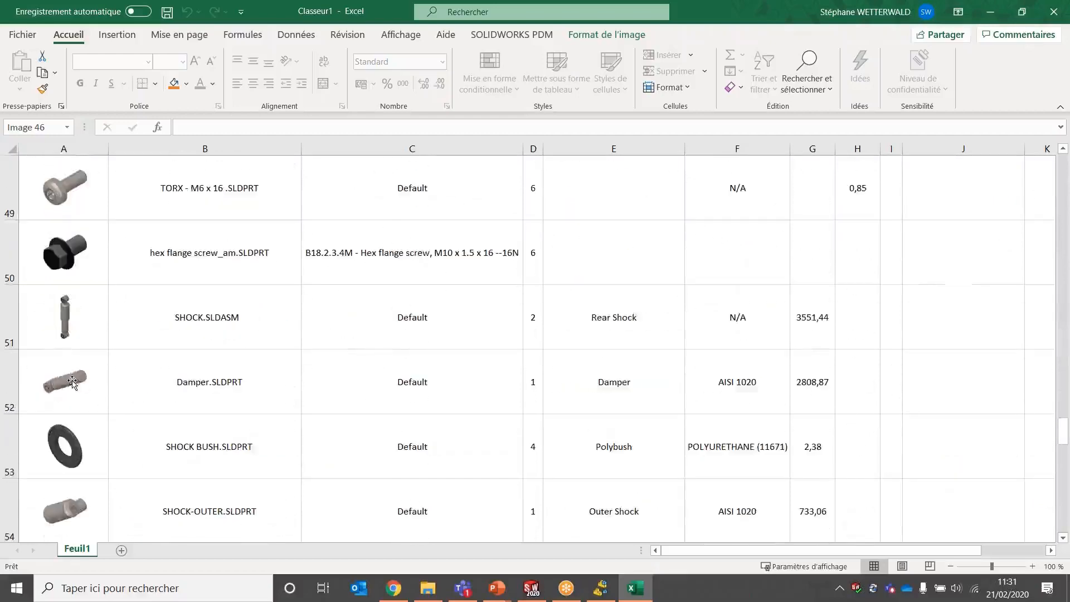
{"action": "scroll", "coordinate": [72, 382], "scroll_direction": "up", "scroll_amount": 16}
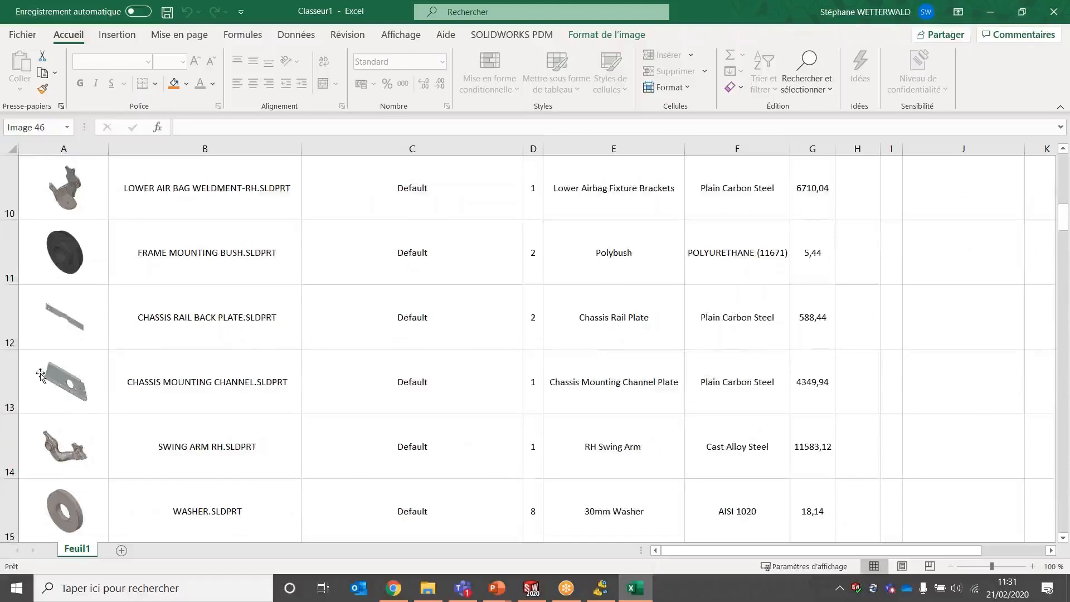
{"action": "scroll", "coordinate": [115, 353], "scroll_direction": "down", "scroll_amount": 5}
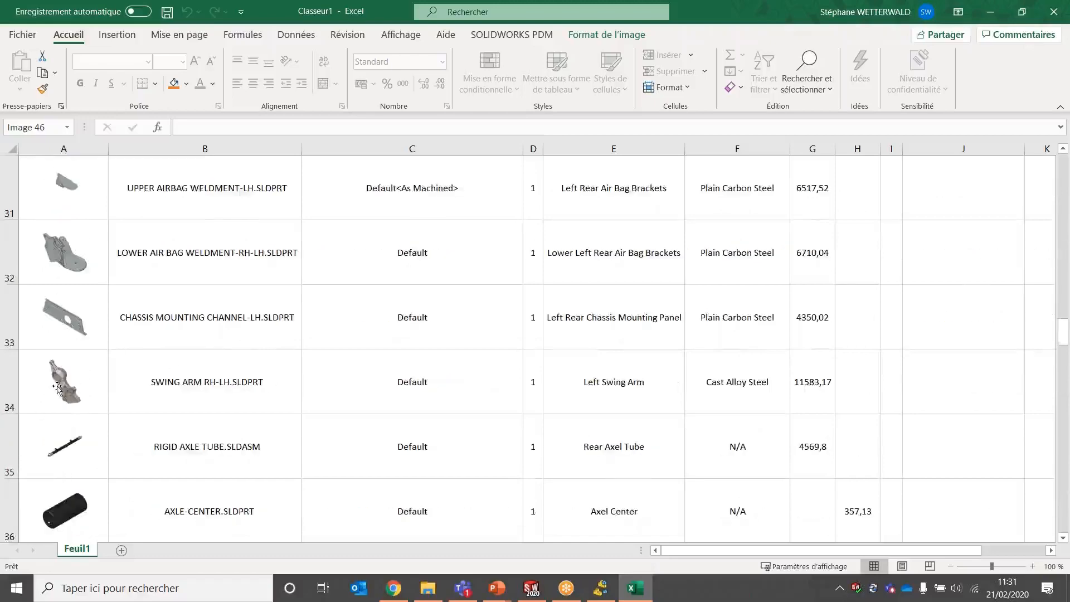
{"action": "scroll", "coordinate": [255, 350], "scroll_direction": "up", "scroll_amount": 9}
{"action": "left_click", "coordinate": [1053, 10]}
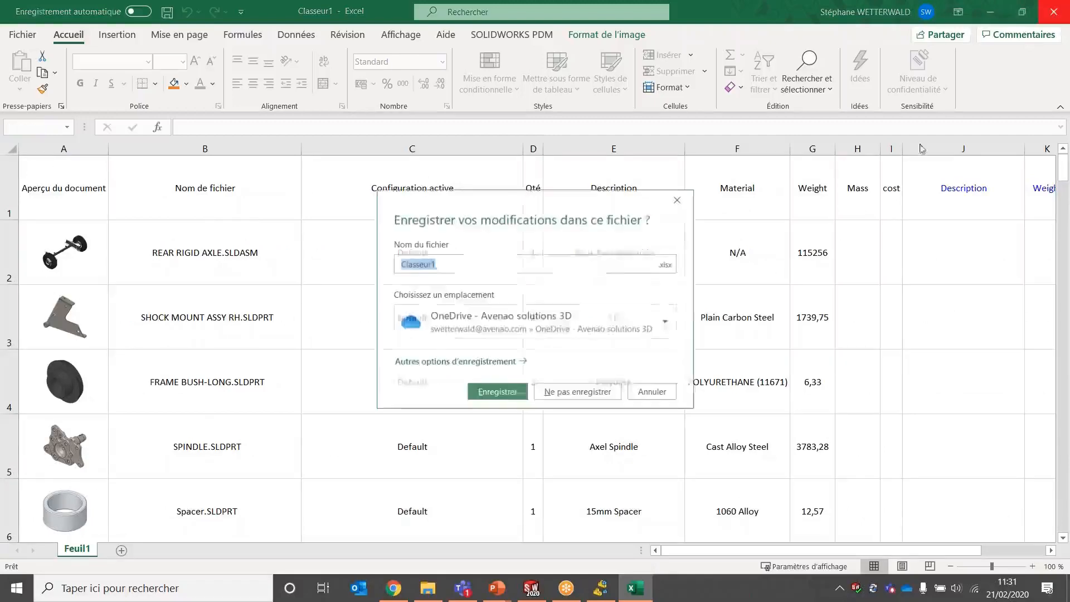
{"action": "left_click", "coordinate": [580, 390]}
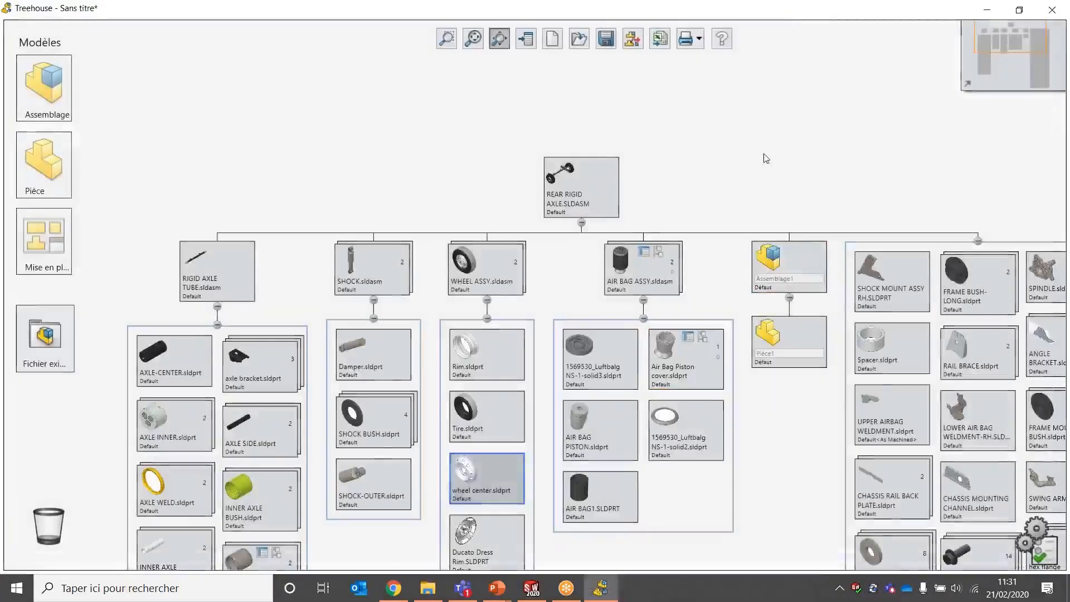
Switch from Treehouse back to the PowerPoint slideshow at the Treehouse title slide
{"action": "scroll", "coordinate": [761, 163], "scroll_direction": "down", "scroll_amount": 3}
{"action": "scroll", "coordinate": [945, 201], "scroll_direction": "up", "scroll_amount": 2}
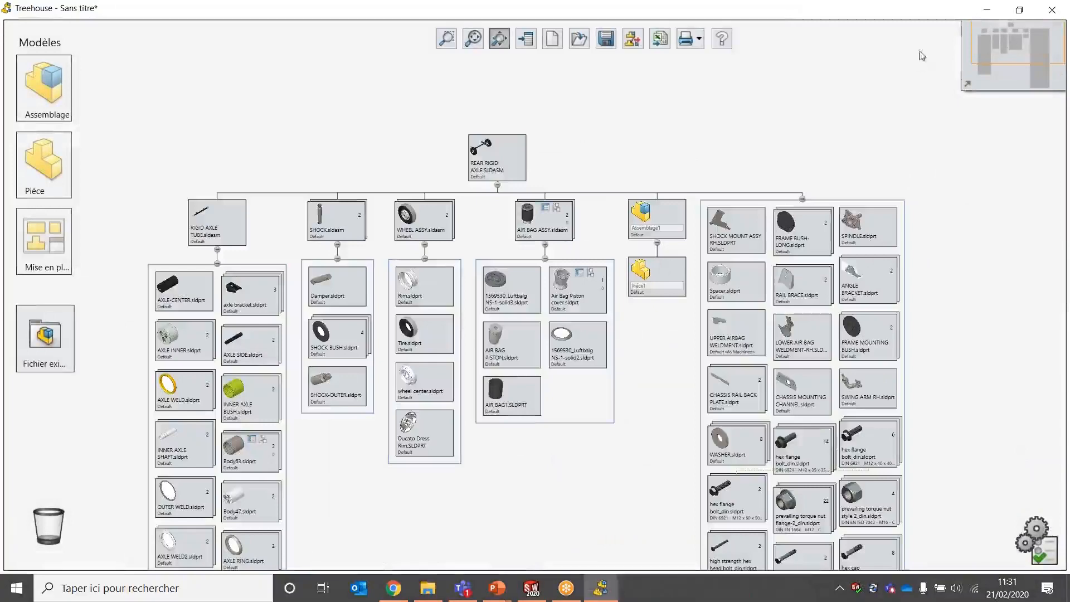
{"action": "key", "text": "alt+Tab"}
{"action": "key", "text": "alt+Tab"}
{"action": "key", "text": "alt+Tab"}
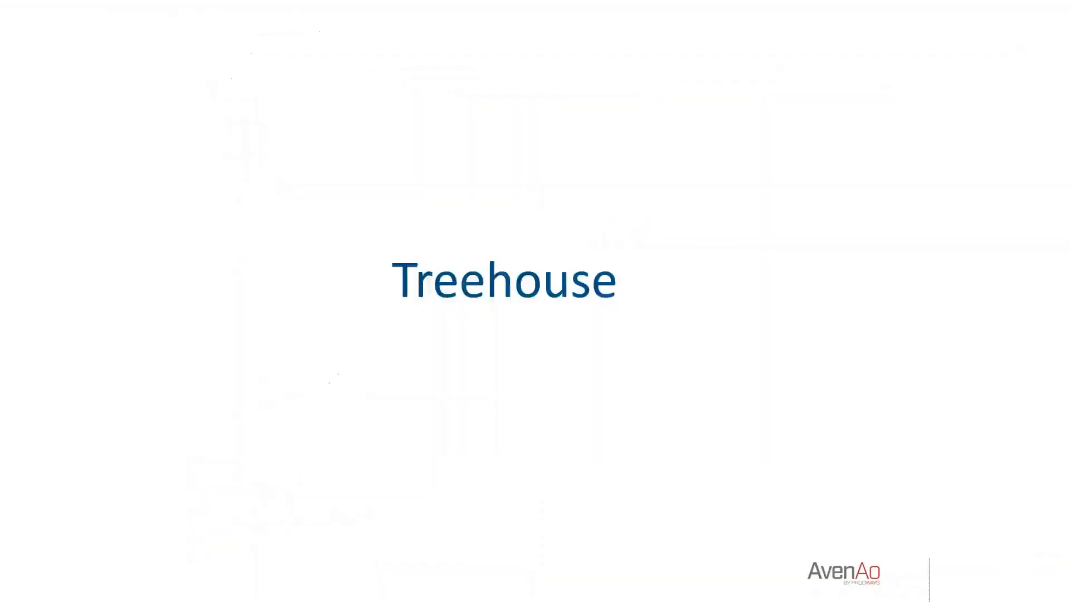
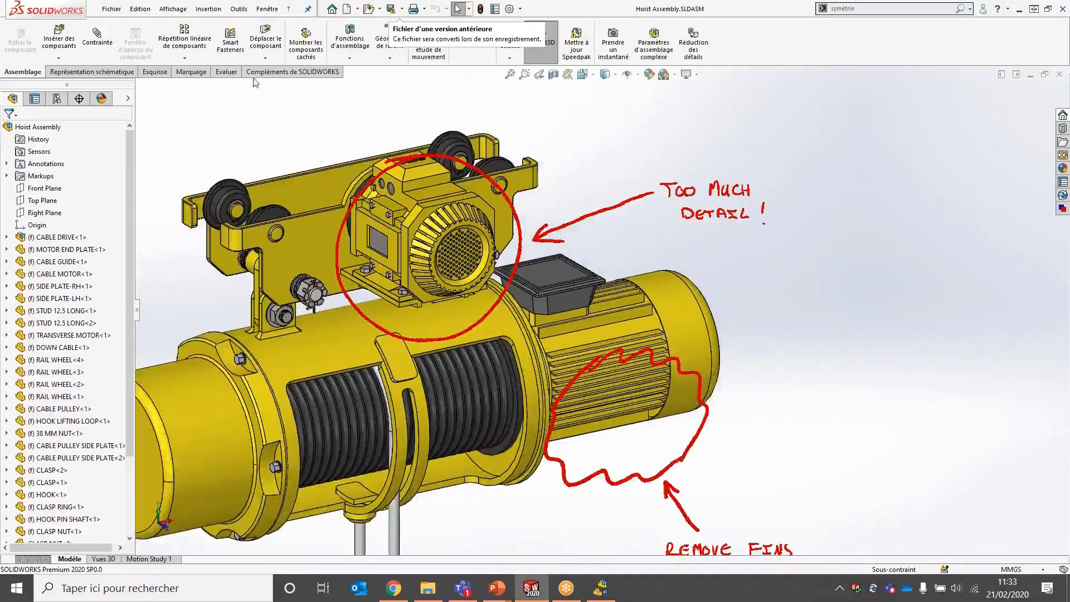
Examine the red handwritten markups about excess motor detail and fin removal on the Hoist Assembly from several angles
{"action": "left_click", "coordinate": [196, 72]}
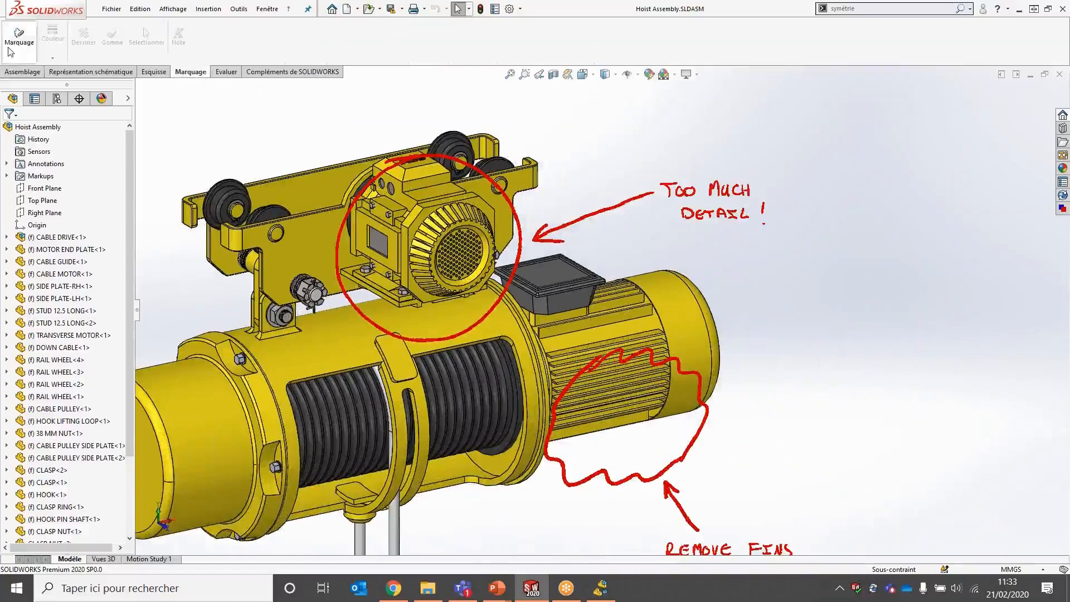
{"action": "mouse_move", "coordinate": [428, 276]}
{"action": "middle_mouse_down"}
{"action": "mouse_move", "coordinate": [357, 251]}
{"action": "mouse_move", "coordinate": [381, 264]}
{"action": "mouse_move", "coordinate": [435, 265]}
{"action": "middle_mouse_up"}
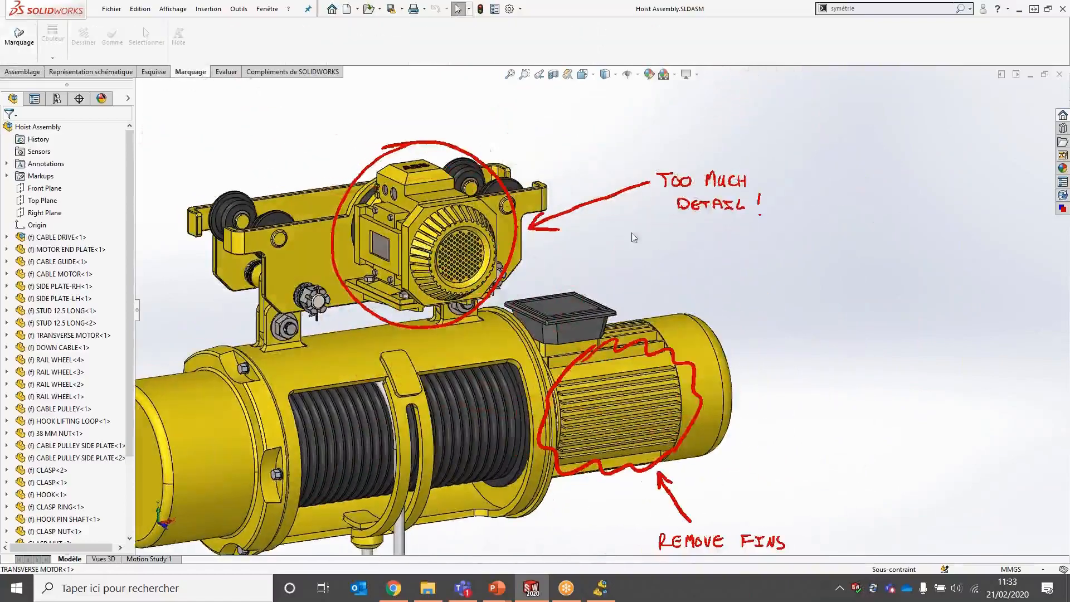
{"action": "middle_click_drag", "start_coordinate": [706, 197], "coordinate": [623, 206]}
{"action": "scroll", "coordinate": [415, 262], "scroll_direction": "down", "scroll_amount": 3}
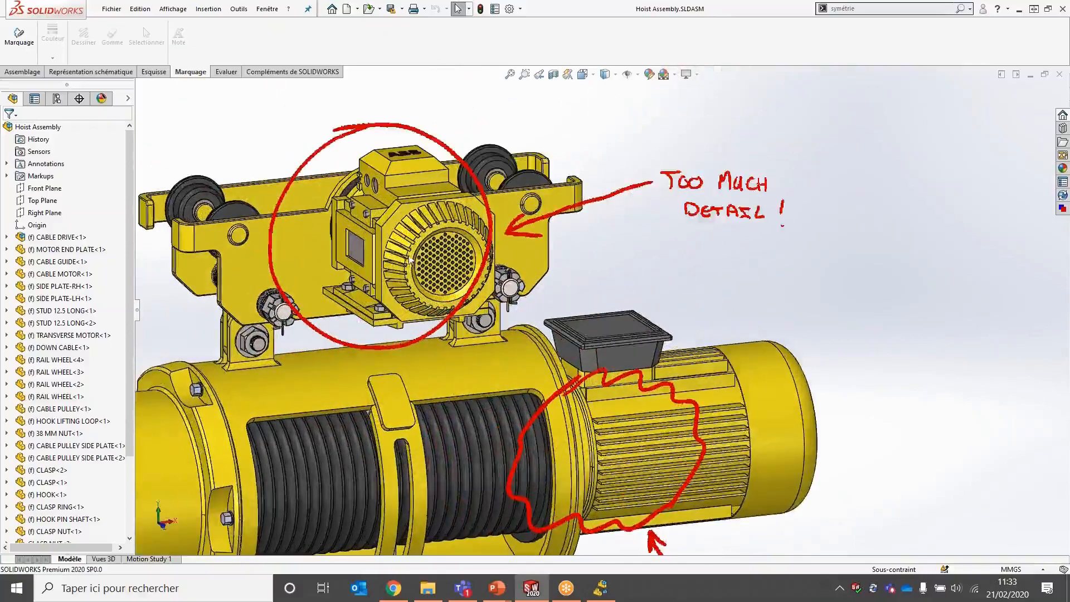
{"action": "scroll", "coordinate": [557, 362], "scroll_direction": "up", "scroll_amount": 6}
{"action": "scroll", "coordinate": [599, 411], "scroll_direction": "down", "scroll_amount": 3}
{"action": "scroll", "coordinate": [613, 401], "scroll_direction": "down", "scroll_amount": 2}
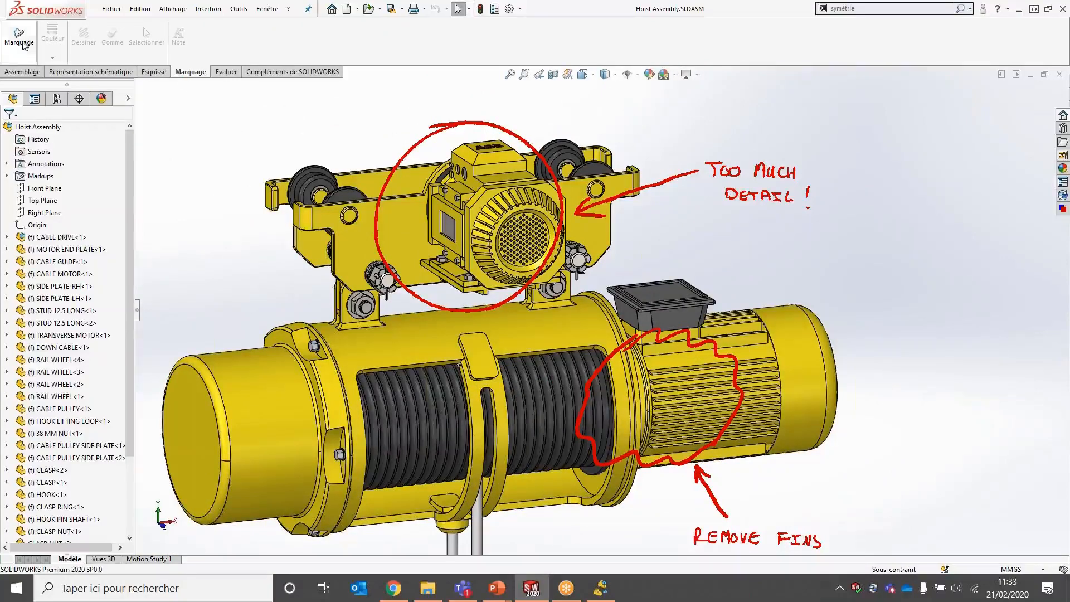
Hide all four markups of the Hoist Assembly
{"action": "left_click", "coordinate": [6, 176]}
{"action": "left_click", "coordinate": [42, 188]}
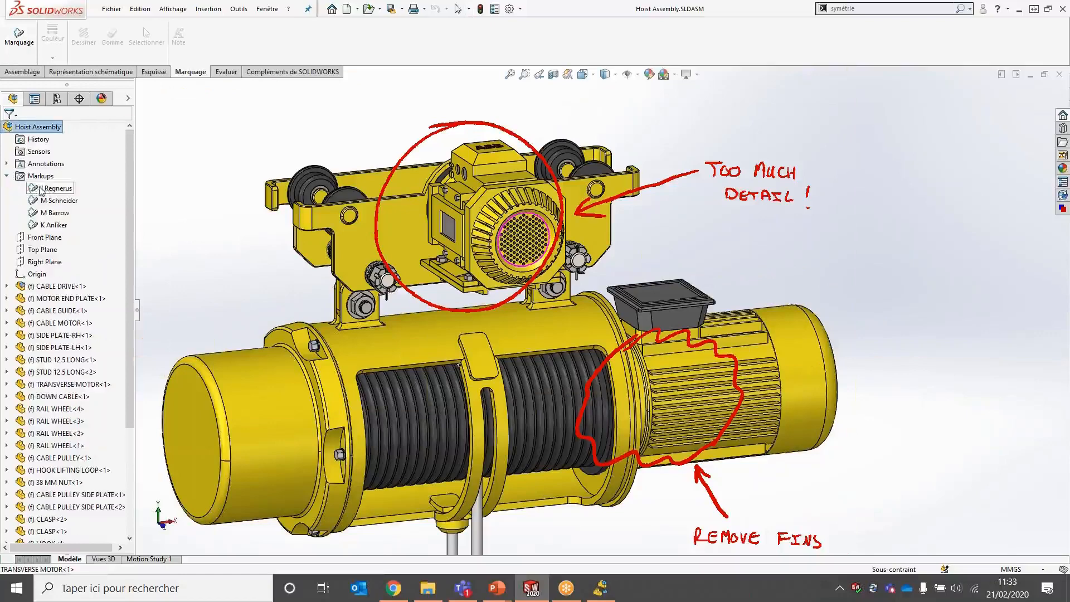
{"action": "left_click", "coordinate": [53, 224], "text": "shift"}
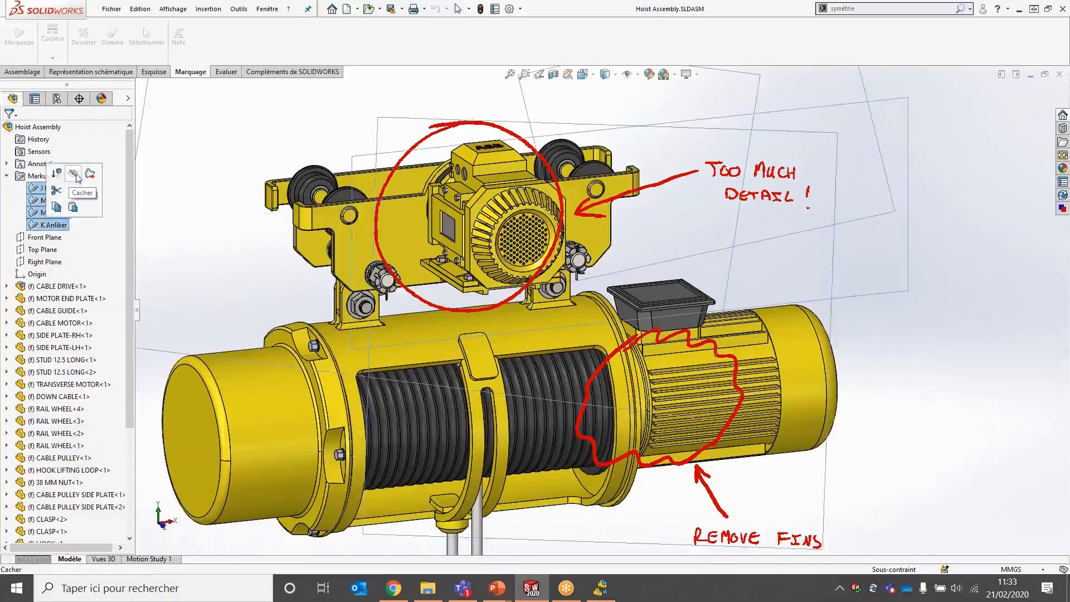
{"action": "left_click", "coordinate": [72, 173]}
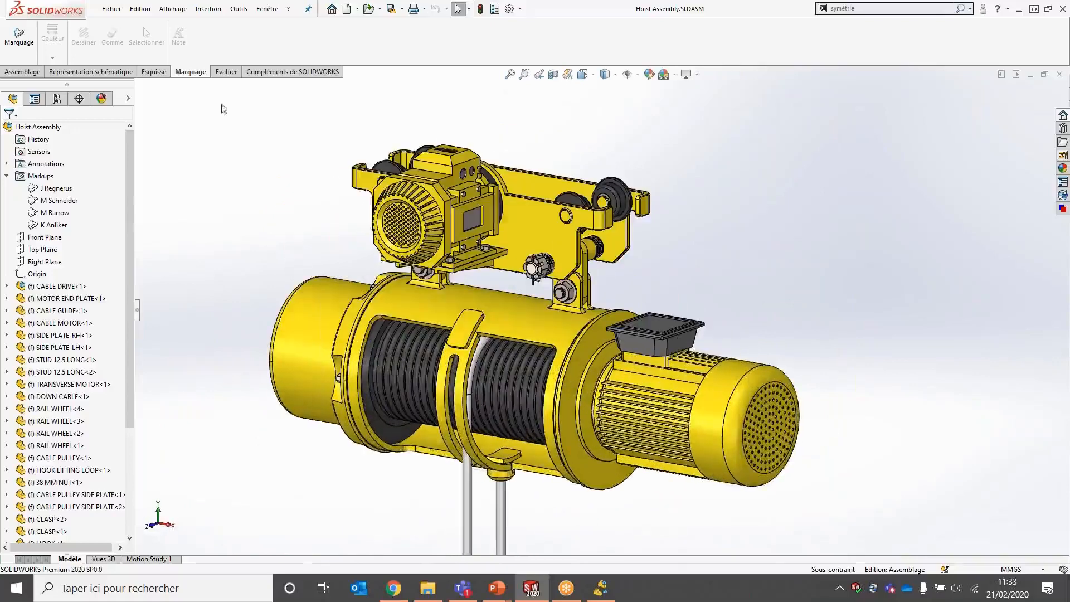
Search the commands for "defeat" and start Defeature on the Hoist Assembly
{"action": "left_click", "coordinate": [23, 72]}
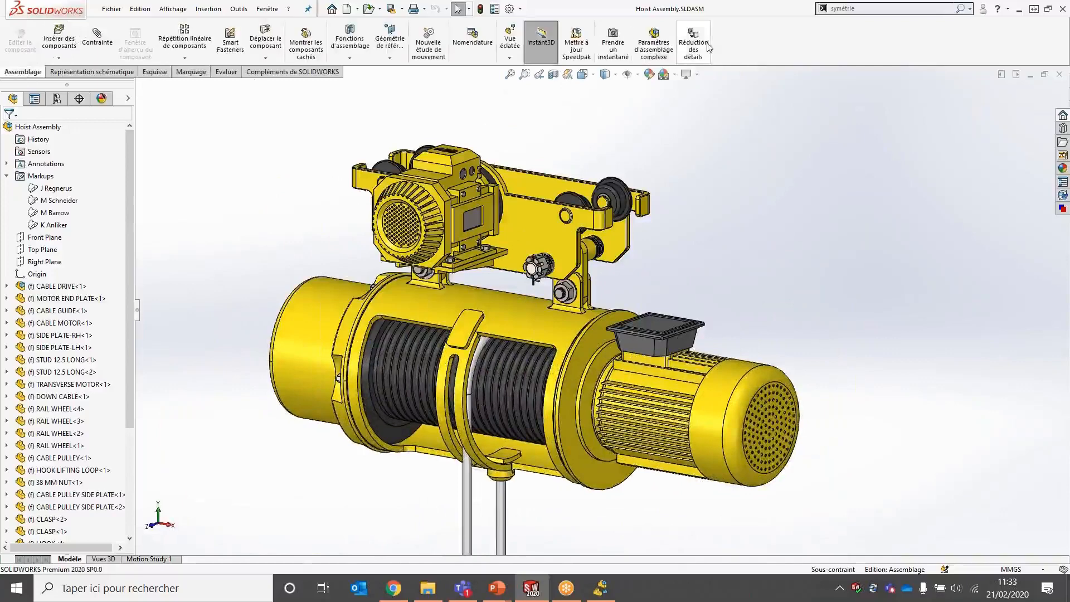
{"action": "left_click", "coordinate": [239, 10]}
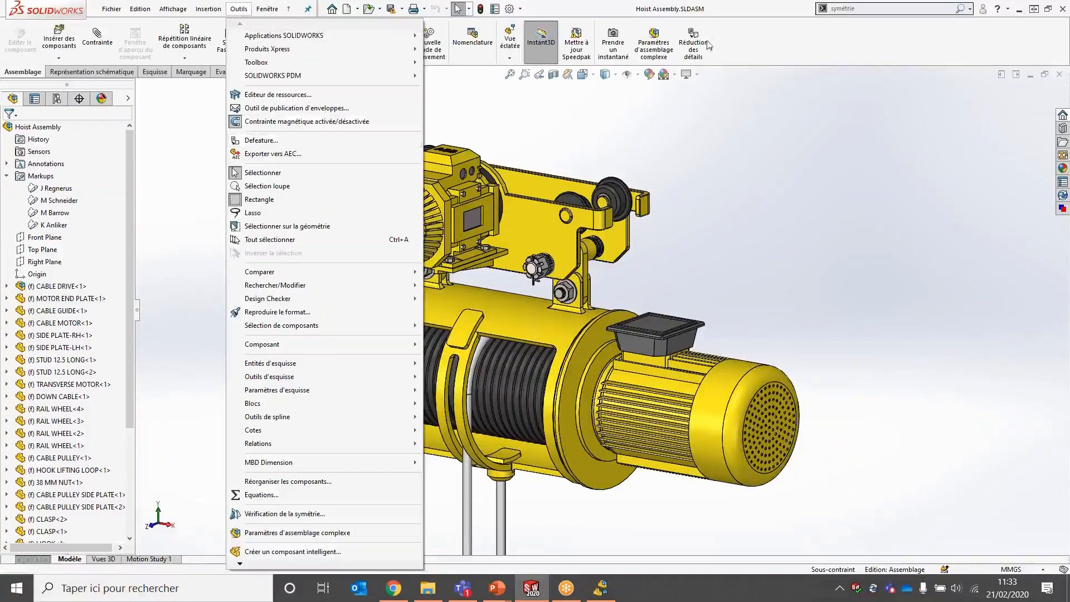
{"action": "left_click", "coordinate": [682, 50]}
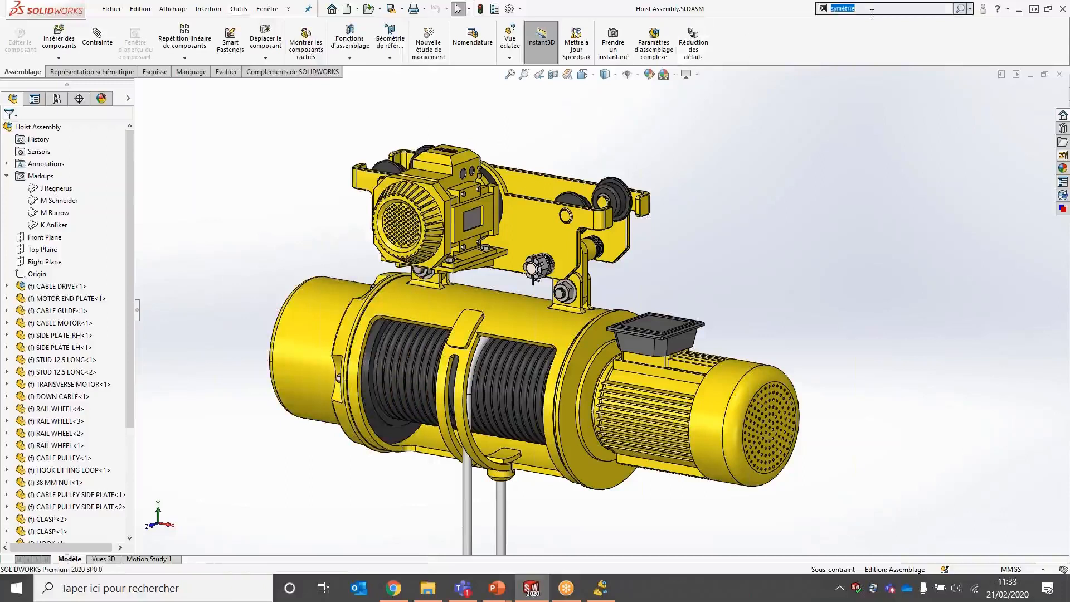
{"action": "type", "text": "defeat"}
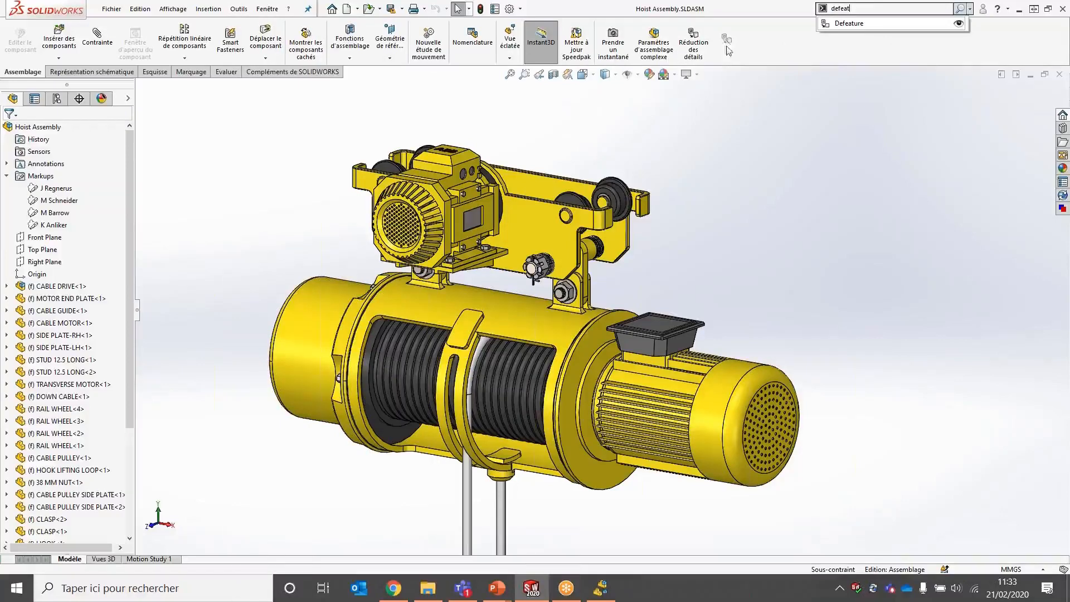
{"action": "key", "text": "Return"}
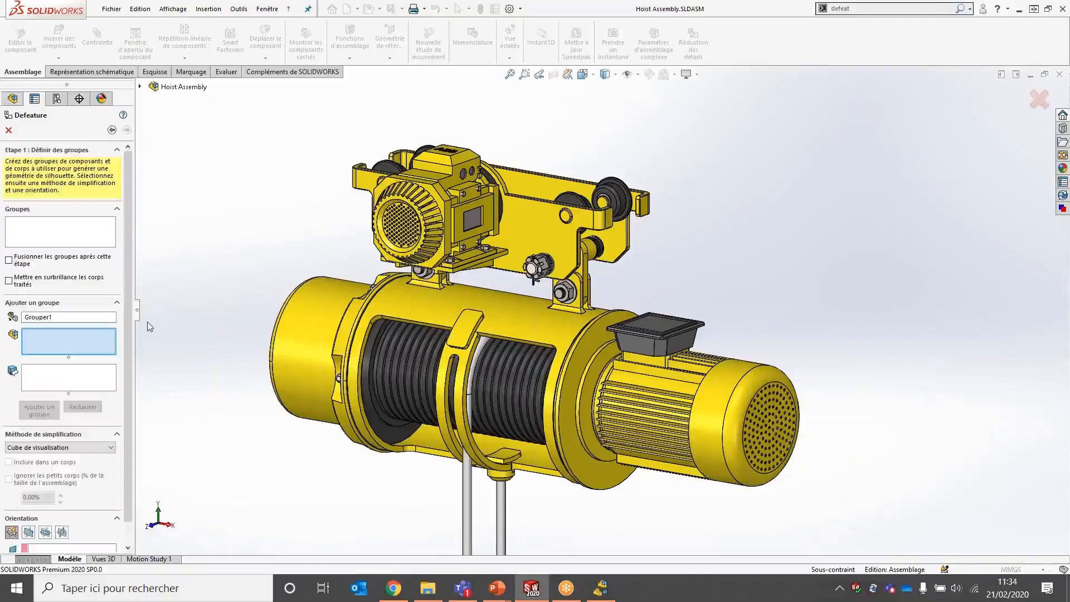
Select the cable drive's reel case and end cap, the motor end plate, the down cable and both side plates for the first group
{"action": "middle_click_drag", "start_coordinate": [232, 375], "coordinate": [300, 390]}
{"action": "left_click", "coordinate": [300, 390]}
{"action": "left_click", "coordinate": [590, 338]}
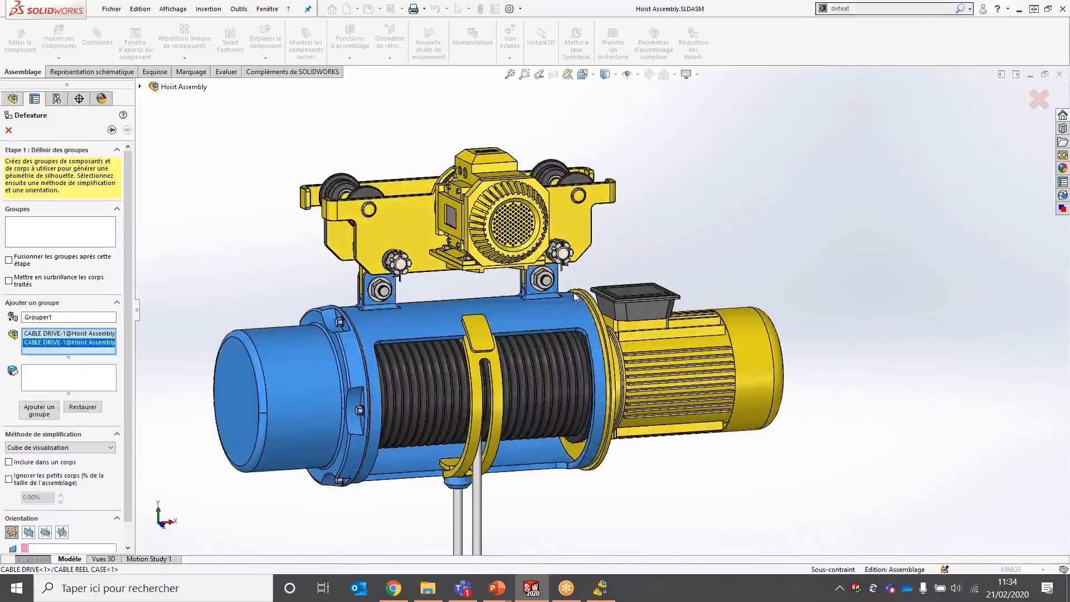
{"action": "left_click", "coordinate": [604, 329]}
{"action": "middle_click_drag", "start_coordinate": [606, 333], "coordinate": [538, 350]}
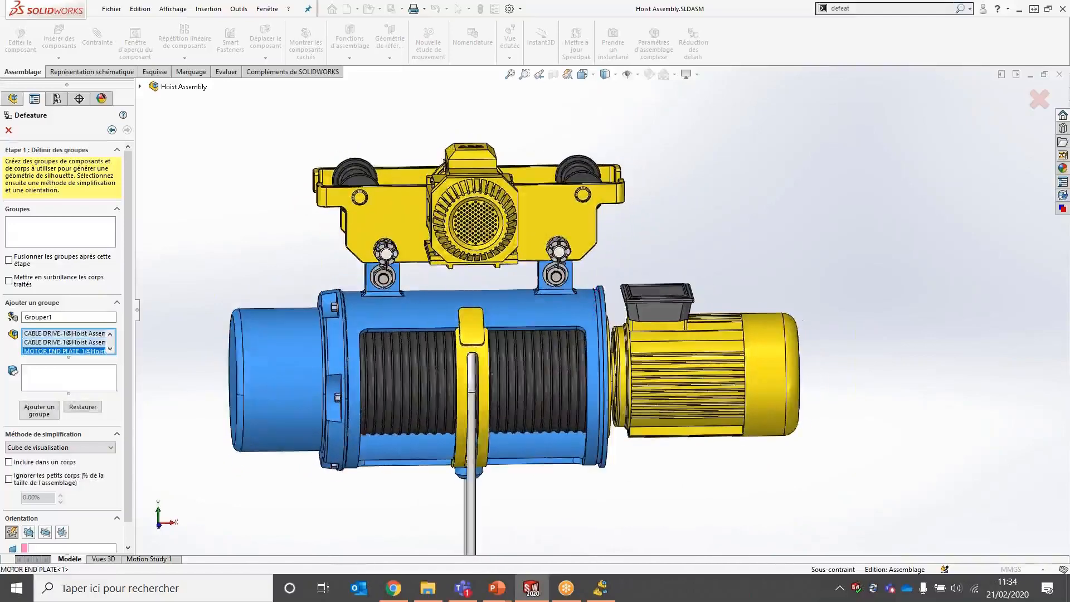
{"action": "left_click", "coordinate": [470, 473]}
{"action": "middle_click_drag", "start_coordinate": [469, 472], "coordinate": [473, 454]}
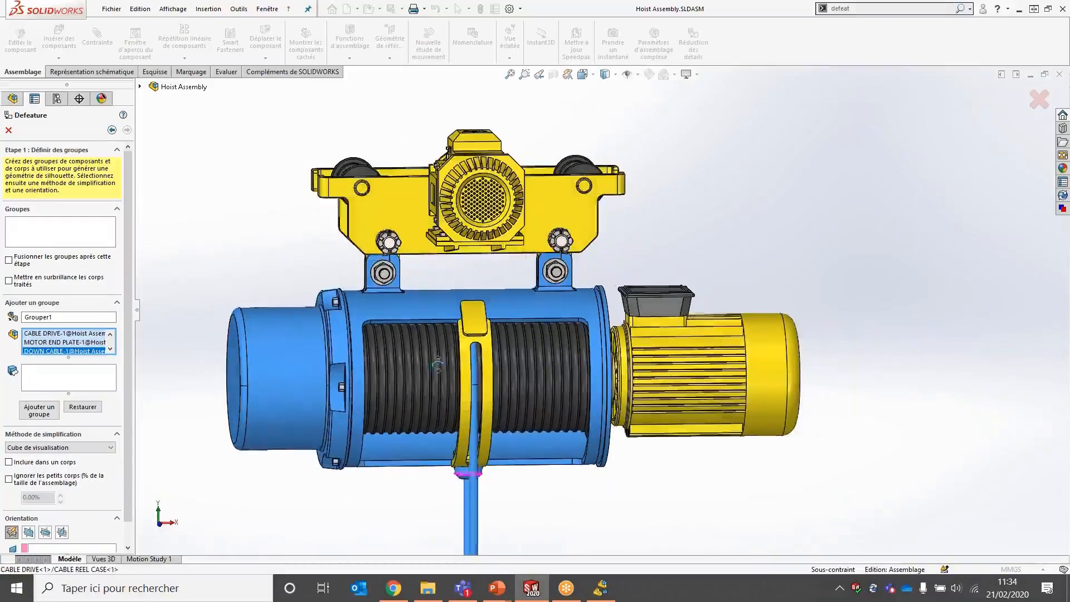
{"action": "left_click", "coordinate": [386, 211]}
{"action": "left_click", "coordinate": [407, 173]}
{"action": "middle_click_drag", "start_coordinate": [326, 359], "coordinate": [385, 387]}
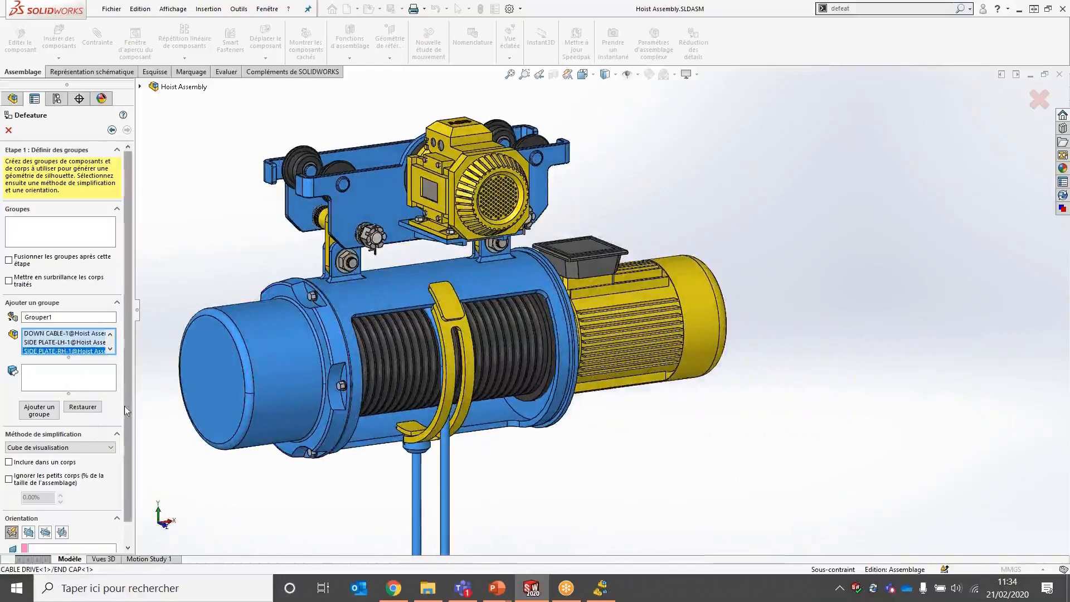
Set the simplification method to "Aucun (copier la géométrie)" and add the selected components as the first Defeature group
{"action": "scroll", "coordinate": [135, 436], "scroll_direction": "down", "scroll_amount": 1}
{"action": "scroll", "coordinate": [135, 436], "scroll_direction": "down", "scroll_amount": 1}
{"action": "left_click", "coordinate": [58, 423]}
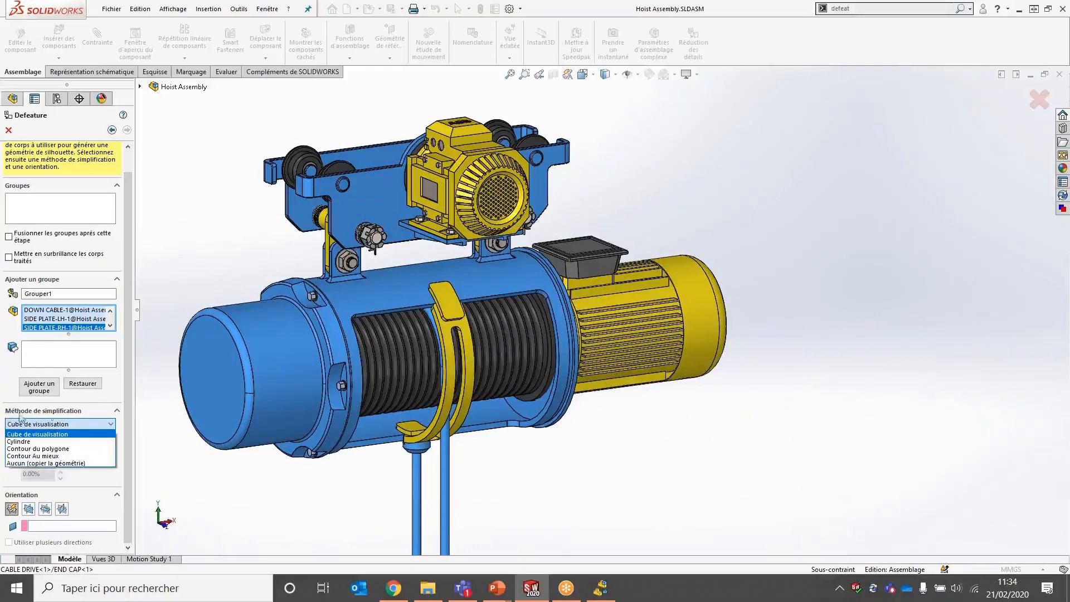
{"action": "left_click", "coordinate": [70, 463]}
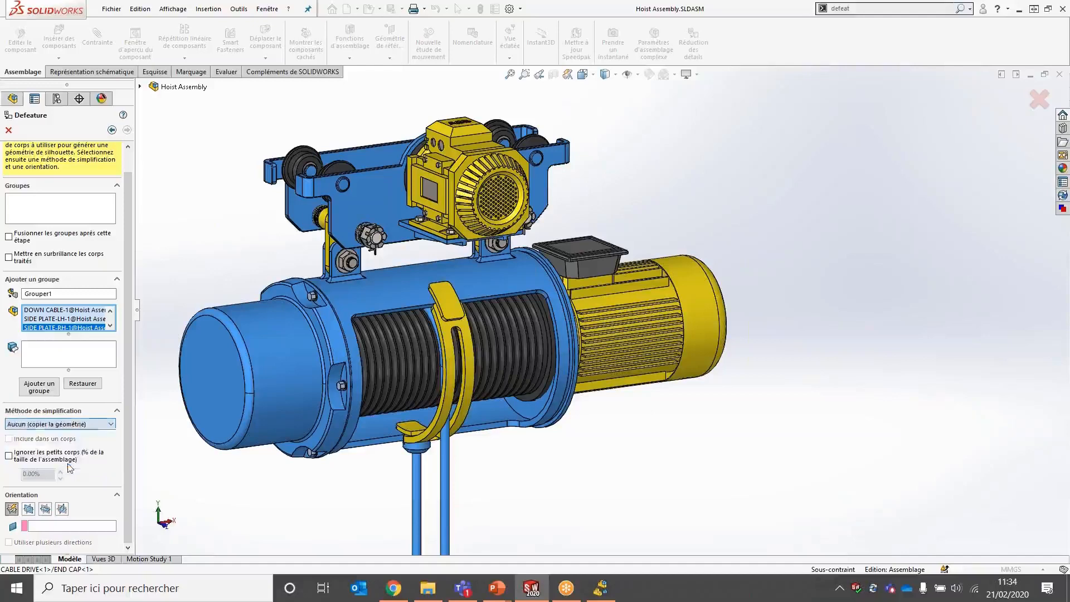
{"action": "left_click", "coordinate": [40, 391]}
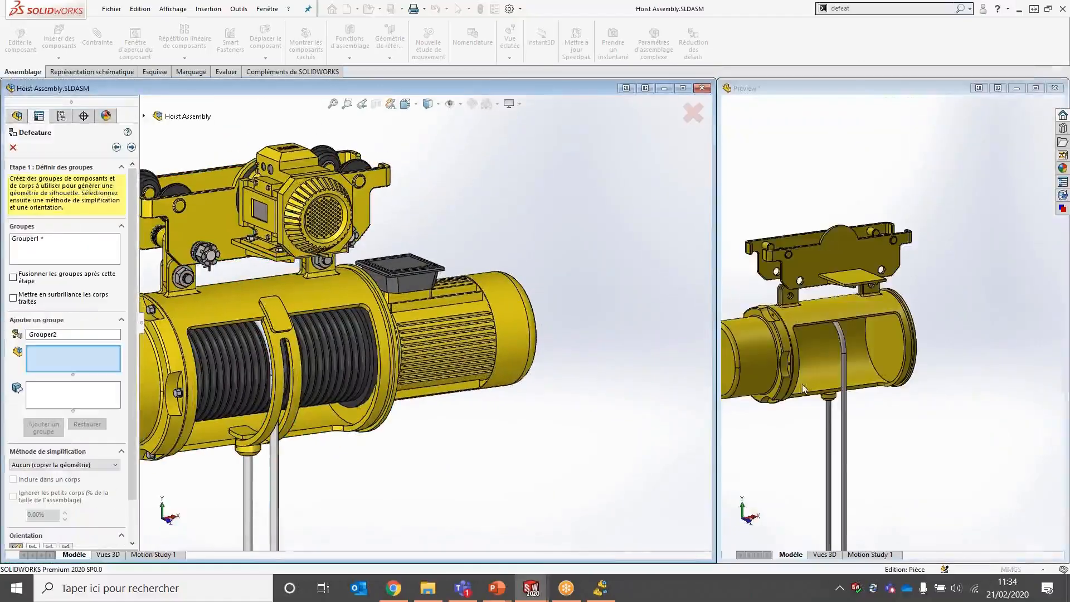
Select the cable reel and all identical rail wheels as components of the second group
{"action": "mouse_move", "coordinate": [600, 364]}
{"action": "middle_mouse_down"}
{"action": "mouse_move", "coordinate": [571, 360]}
{"action": "mouse_move", "coordinate": [594, 348]}
{"action": "middle_mouse_up"}
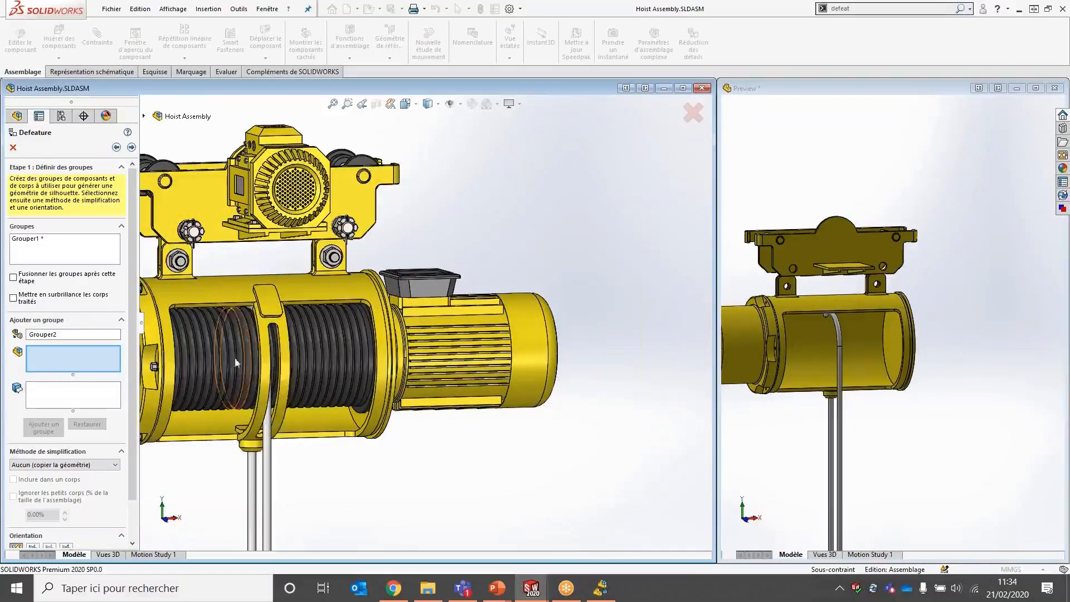
{"action": "left_click", "coordinate": [262, 340]}
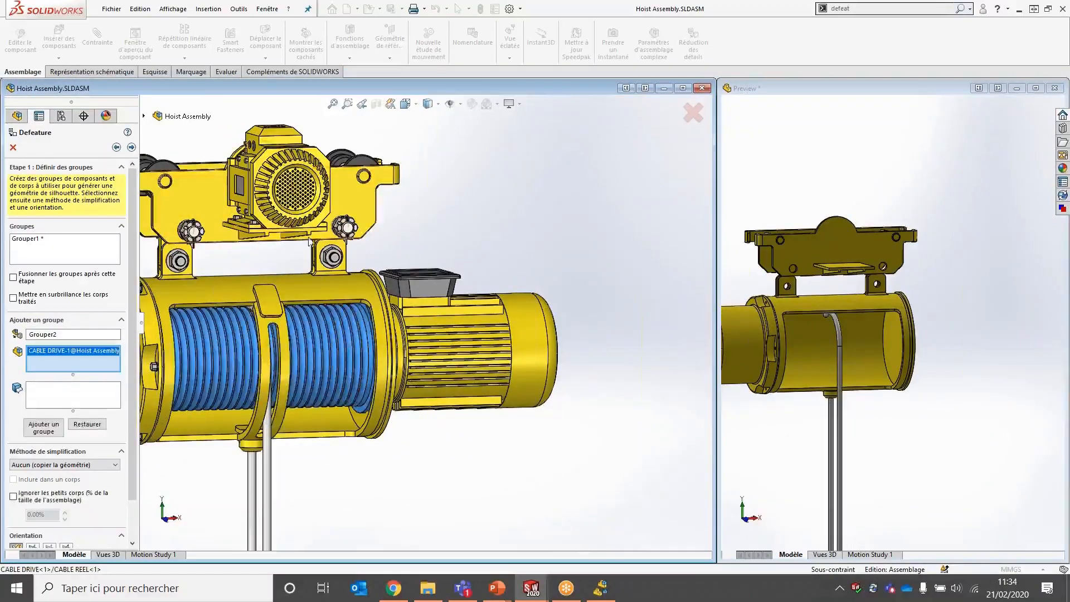
{"action": "middle_click_drag", "start_coordinate": [290, 252], "coordinate": [222, 279]}
{"action": "scroll", "coordinate": [466, 280], "scroll_direction": "down", "scroll_amount": 2}
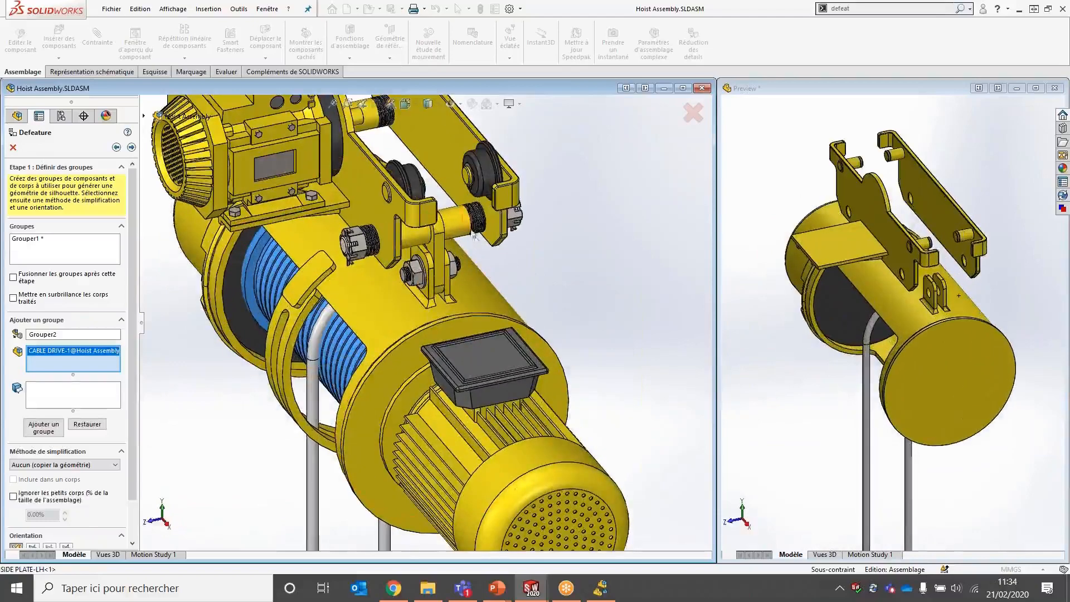
{"action": "scroll", "coordinate": [483, 168], "scroll_direction": "down", "scroll_amount": 3}
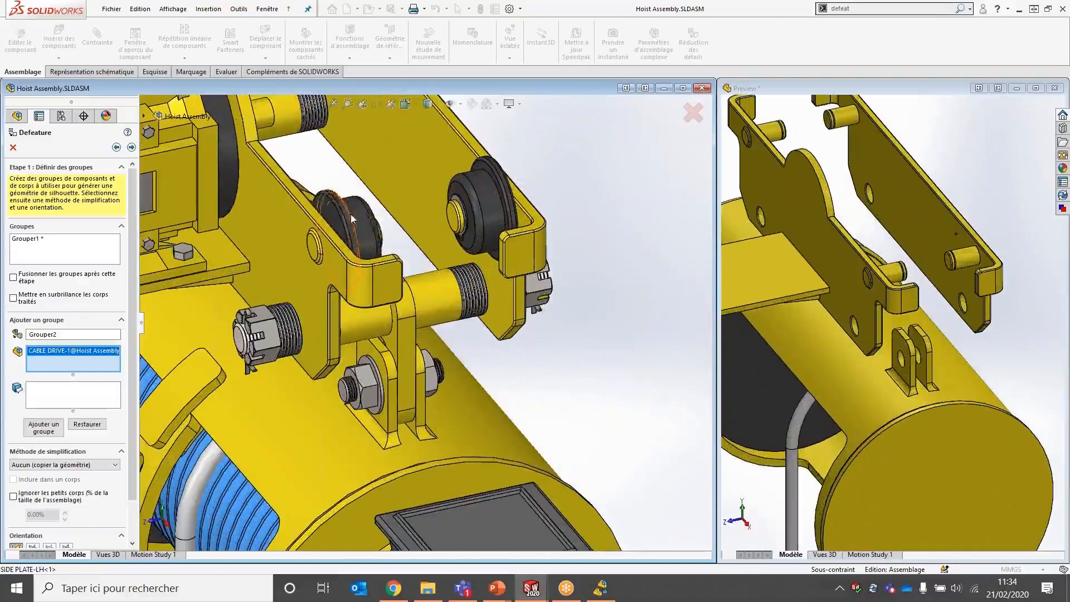
{"action": "right_click", "coordinate": [357, 219]}
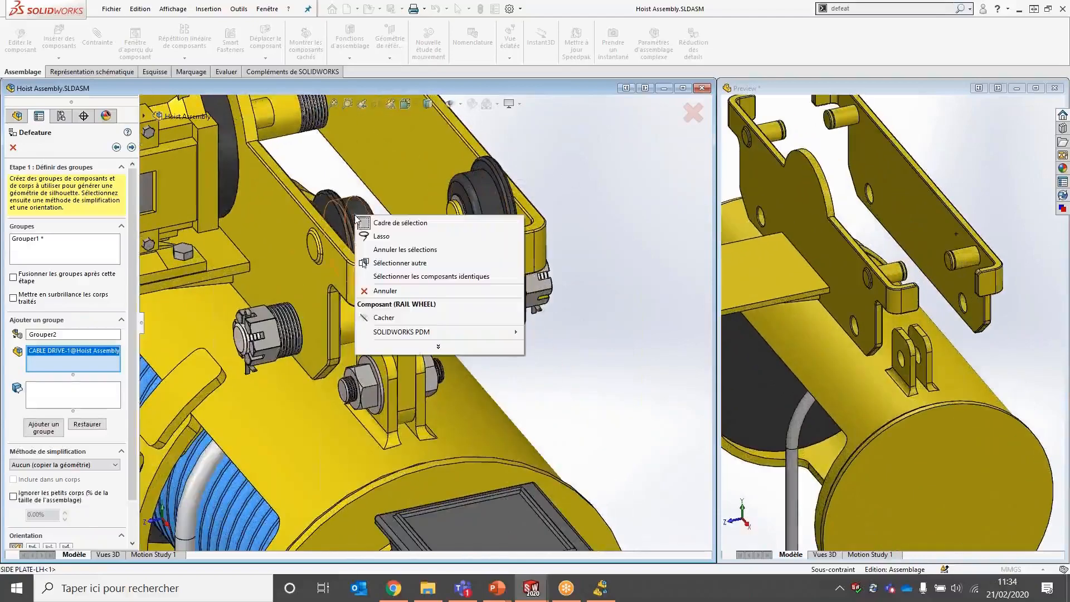
{"action": "left_click", "coordinate": [412, 277]}
{"action": "scroll", "coordinate": [371, 204], "scroll_direction": "up", "scroll_amount": 4}
{"action": "scroll", "coordinate": [430, 399], "scroll_direction": "down", "scroll_amount": 5}
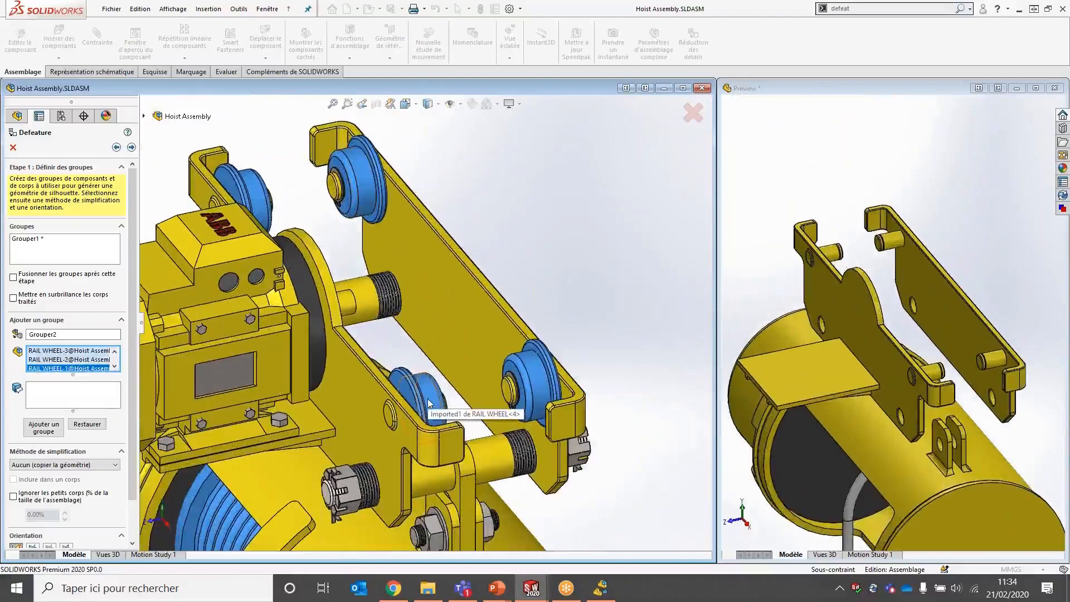
{"action": "right_click", "coordinate": [429, 403]}
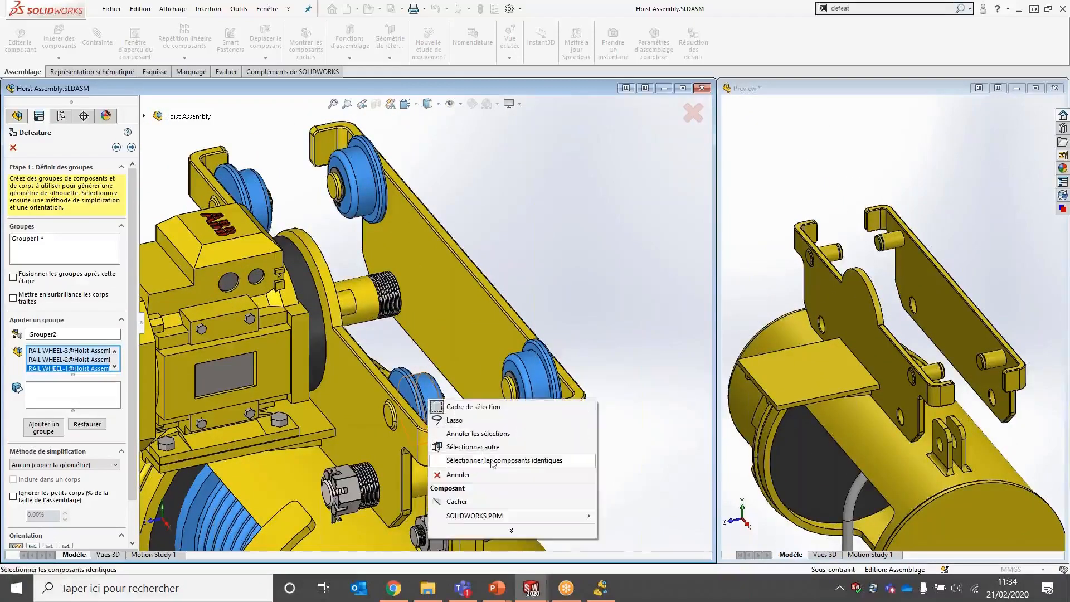
{"action": "left_click", "coordinate": [589, 312]}
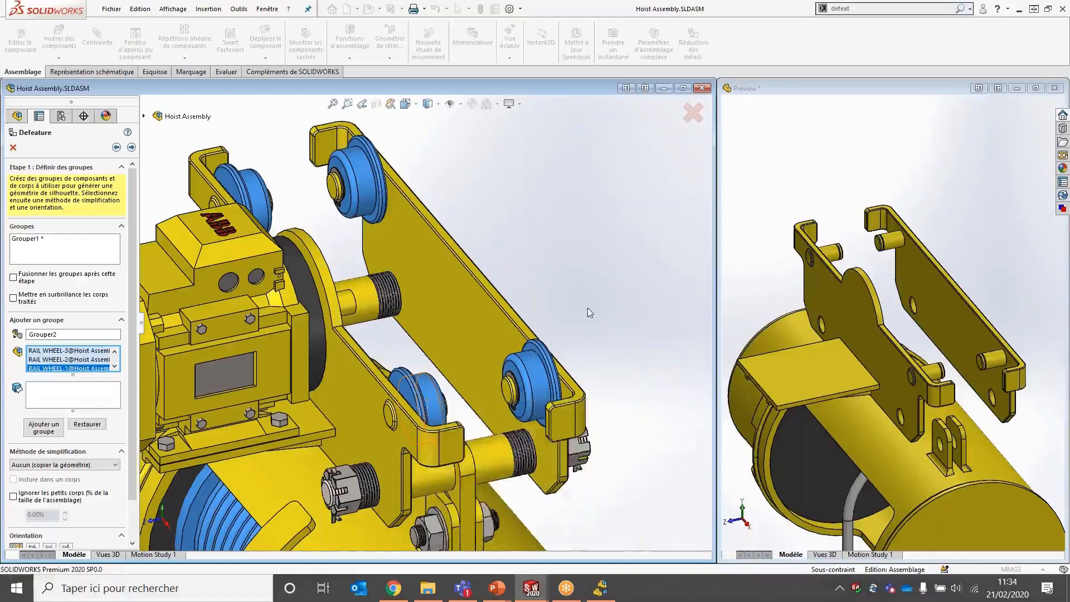
Include only the main finned body of the cable motor in the second group, not the whole motor component
{"action": "middle_click_drag", "start_coordinate": [590, 312], "coordinate": [594, 316]}
{"action": "scroll", "coordinate": [599, 390], "scroll_direction": "up", "scroll_amount": 5}
{"action": "scroll", "coordinate": [464, 490], "scroll_direction": "down", "scroll_amount": 3}
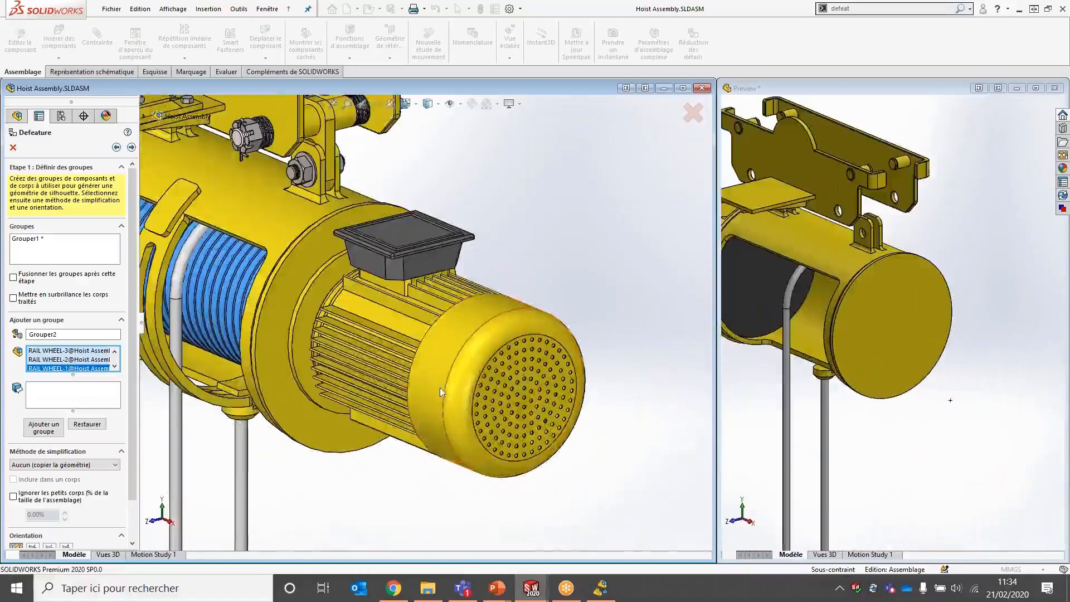
{"action": "middle_click_drag", "start_coordinate": [439, 391], "coordinate": [483, 368]}
{"action": "left_click", "coordinate": [428, 389]}
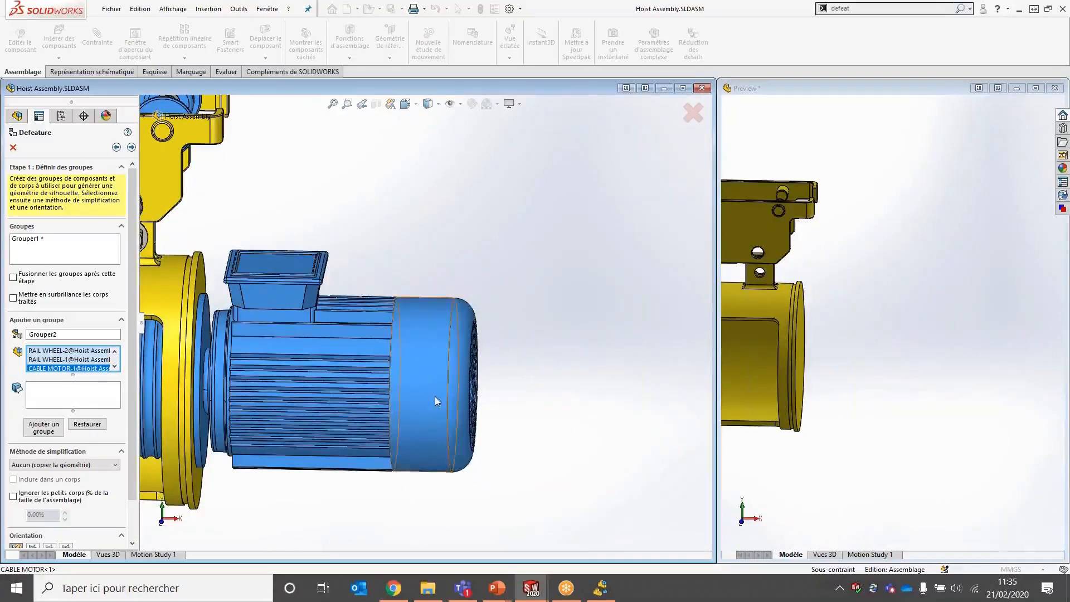
{"action": "left_click", "coordinate": [436, 401]}
{"action": "left_click", "coordinate": [67, 397]}
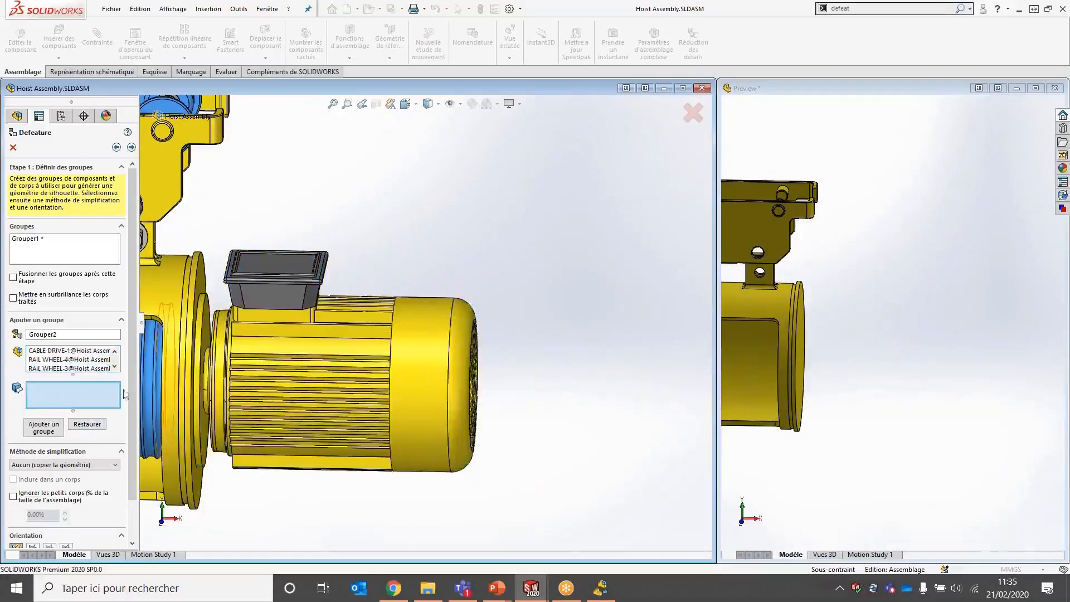
{"action": "left_click", "coordinate": [367, 368]}
{"action": "scroll", "coordinate": [358, 403], "scroll_direction": "up", "scroll_amount": 6}
{"action": "scroll", "coordinate": [265, 418], "scroll_direction": "down", "scroll_amount": 2}
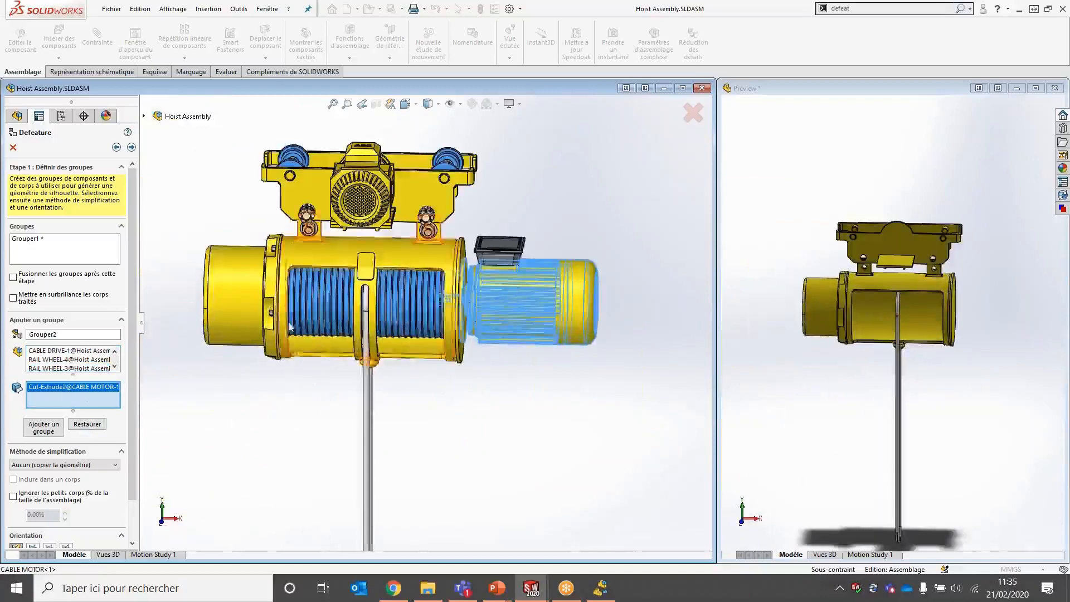
{"action": "middle_click_drag", "start_coordinate": [304, 325], "coordinate": [331, 352]}
Set the simplification method to Cylindre and add the second group
{"action": "left_click", "coordinate": [45, 465]}
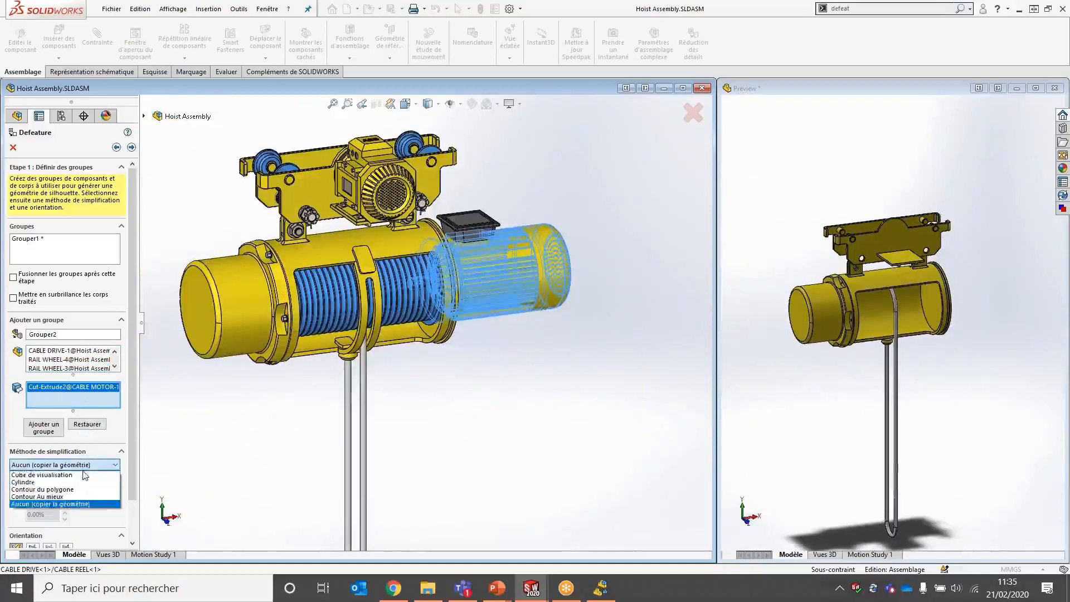
{"action": "left_click", "coordinate": [40, 483]}
{"action": "left_click", "coordinate": [44, 430]}
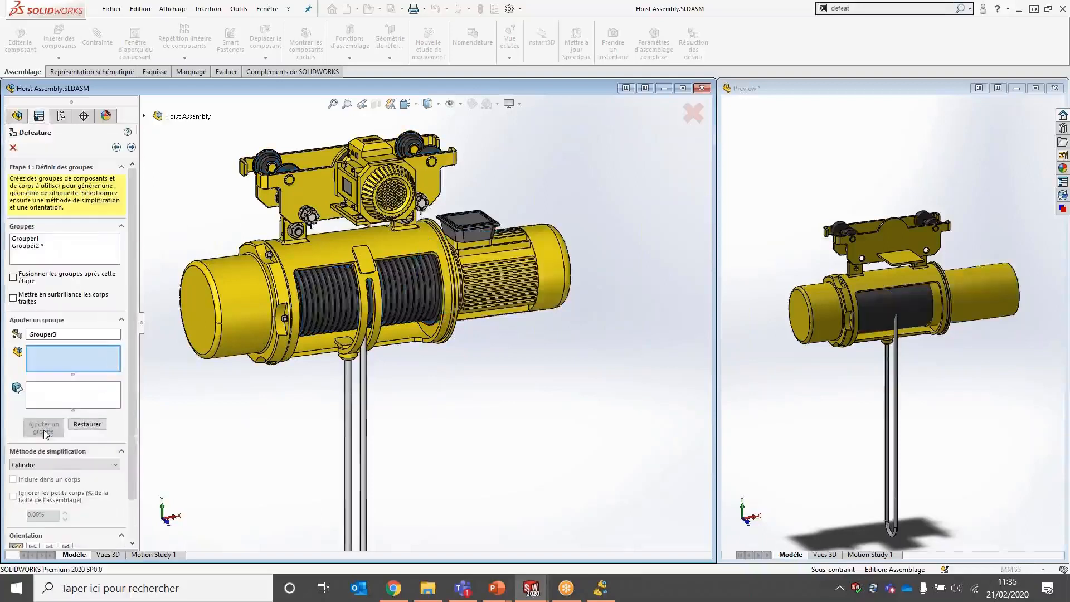
Select the cable motor and all identical castle nuts as components of the third group
{"action": "scroll", "coordinate": [257, 213], "scroll_direction": "down", "scroll_amount": 5}
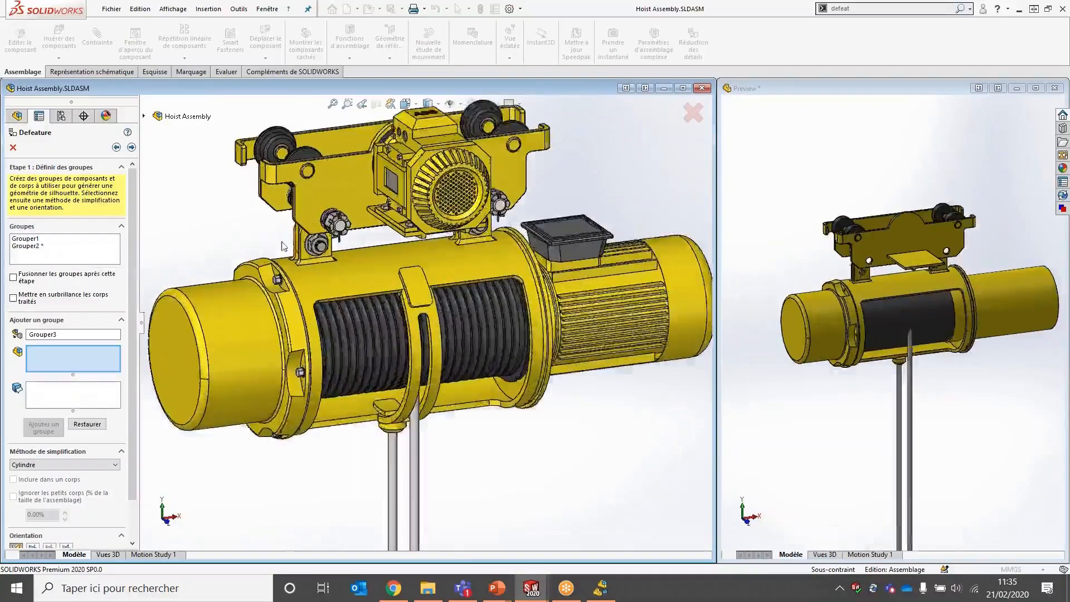
{"action": "middle_click_drag", "start_coordinate": [351, 275], "coordinate": [317, 283]}
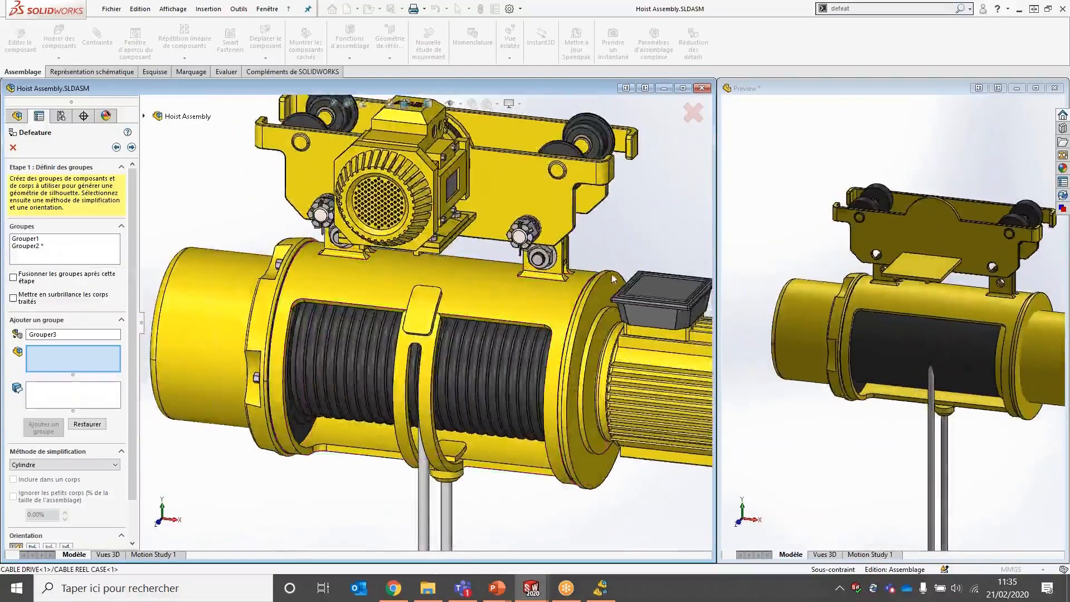
{"action": "scroll", "coordinate": [633, 296], "scroll_direction": "up", "scroll_amount": 1}
{"action": "scroll", "coordinate": [633, 296], "scroll_direction": "down", "scroll_amount": 2}
{"action": "left_click", "coordinate": [481, 327]}
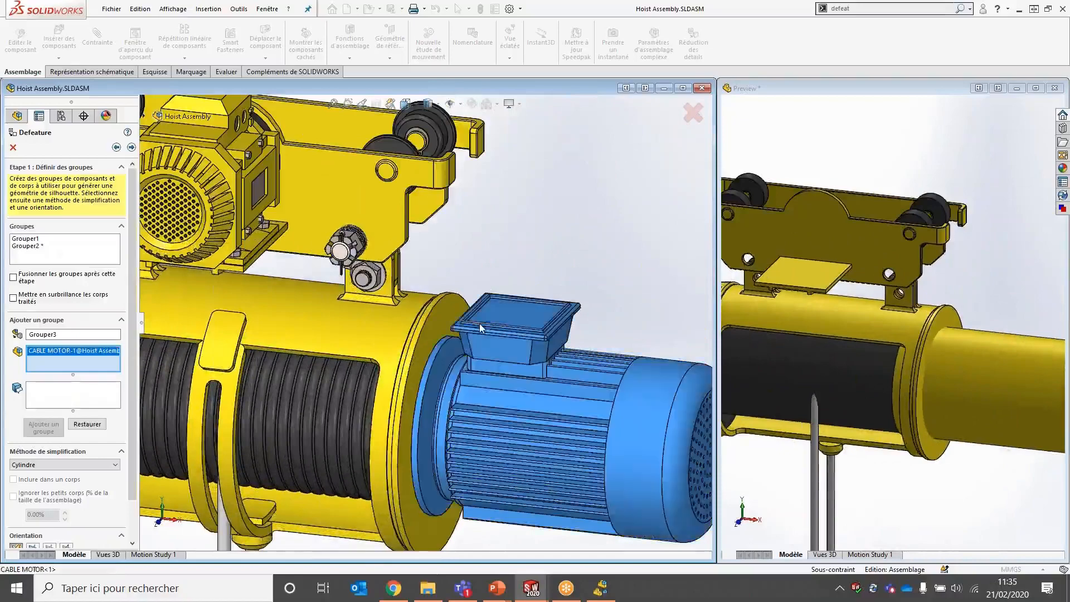
{"action": "scroll", "coordinate": [362, 248], "scroll_direction": "down", "scroll_amount": 4}
{"action": "right_click", "coordinate": [364, 246]}
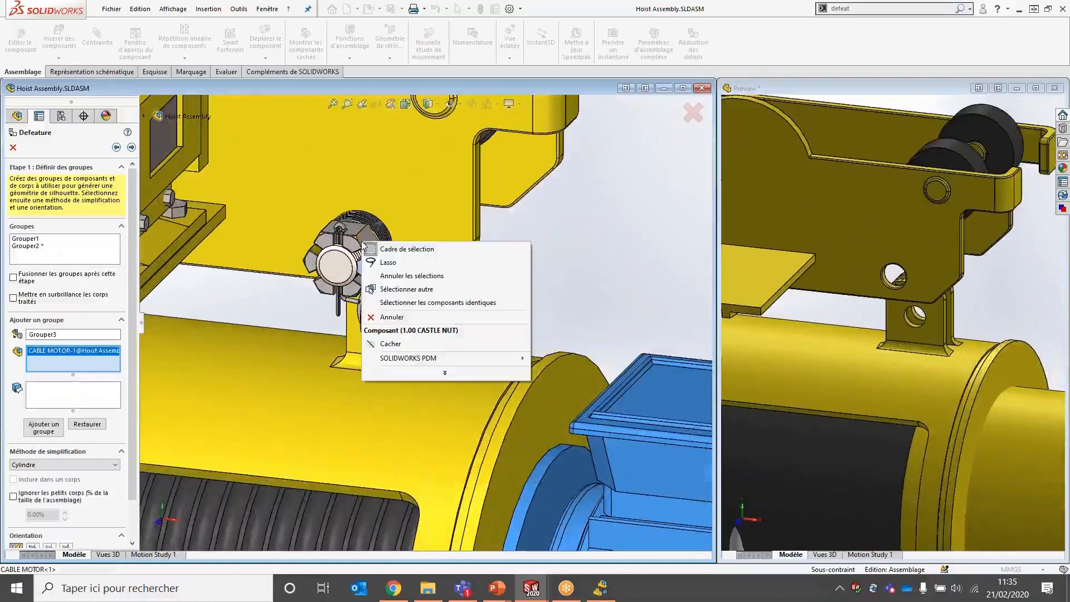
{"action": "left_click", "coordinate": [437, 302]}
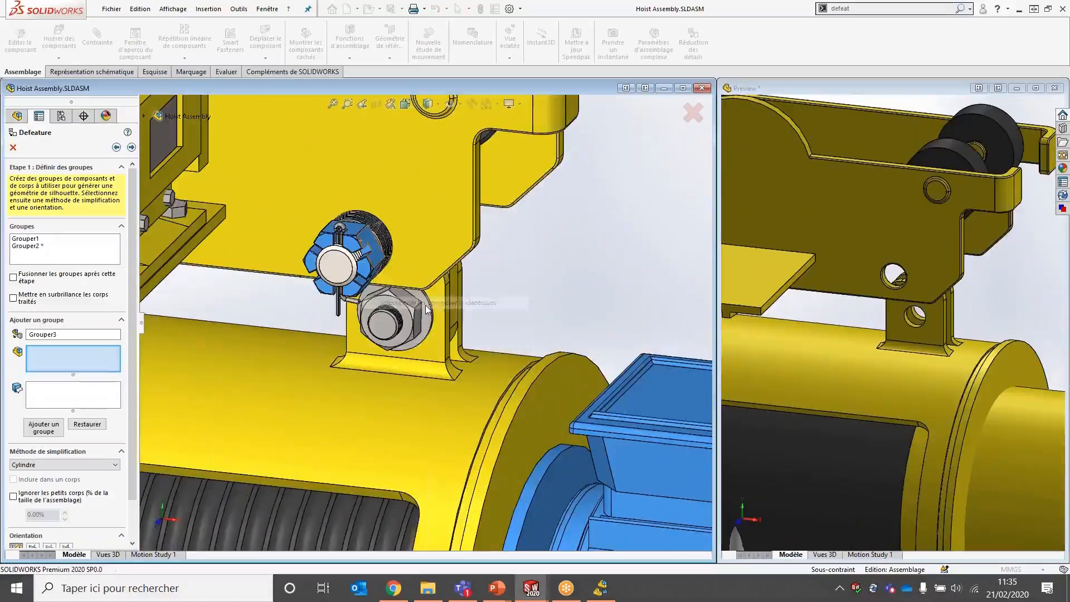
Set the simplification method to "Contour du polygone" and add the third group
{"action": "middle_click_drag", "start_coordinate": [393, 301], "coordinate": [363, 346]}
{"action": "left_click", "coordinate": [55, 464]}
{"action": "left_click", "coordinate": [49, 485]}
{"action": "left_click", "coordinate": [43, 426]}
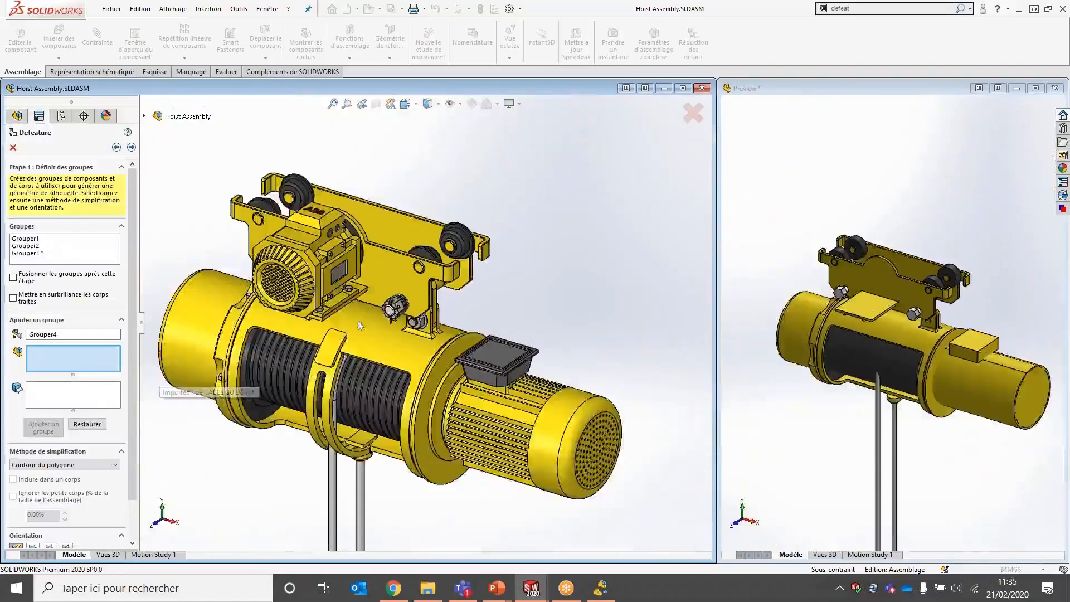
Select the transverse motor as the fourth group's component and set its simplification method to "Contour Au mieux"
{"action": "mouse_move", "coordinate": [359, 325]}
{"action": "middle_mouse_down"}
{"action": "mouse_move", "coordinate": [346, 321]}
{"action": "mouse_move", "coordinate": [365, 312]}
{"action": "middle_mouse_up"}
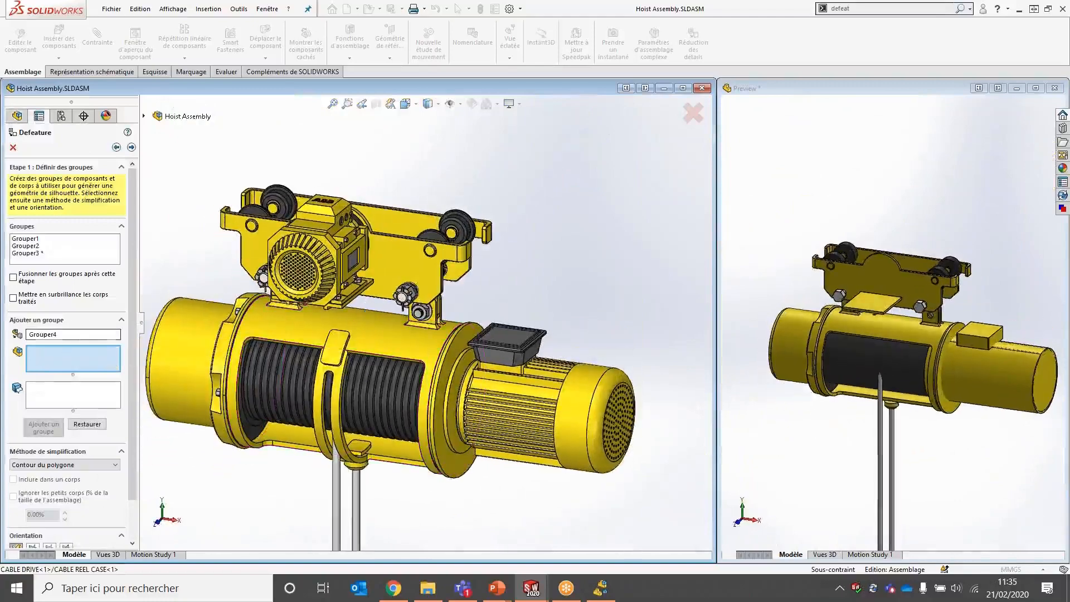
{"action": "left_click", "coordinate": [332, 249]}
{"action": "scroll", "coordinate": [307, 372], "scroll_direction": "down", "scroll_amount": 5}
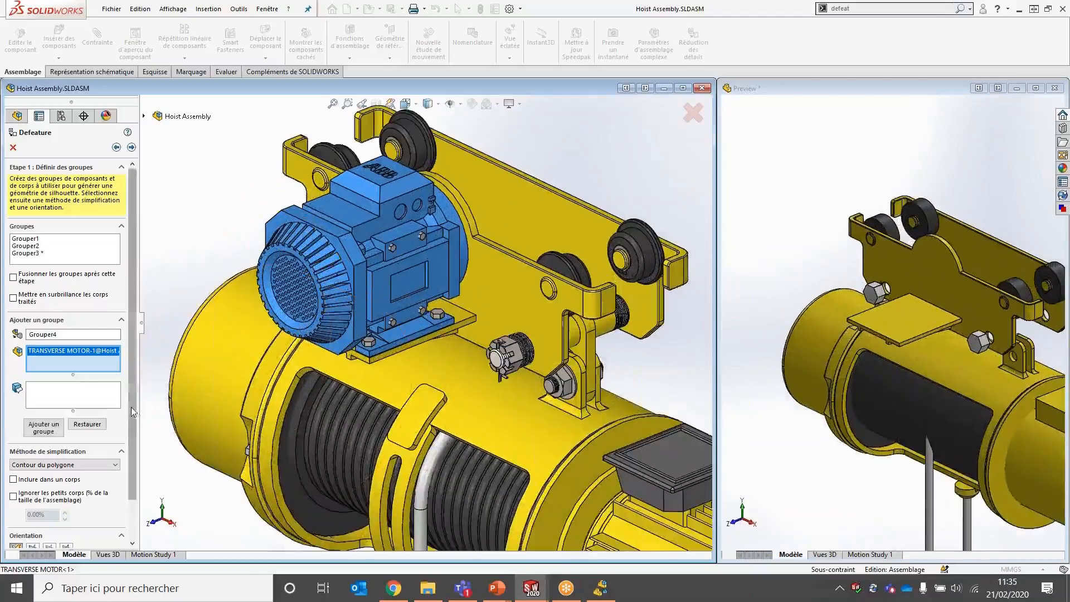
{"action": "scroll", "coordinate": [134, 411], "scroll_direction": "down", "scroll_amount": 2}
{"action": "left_click", "coordinate": [66, 420]}
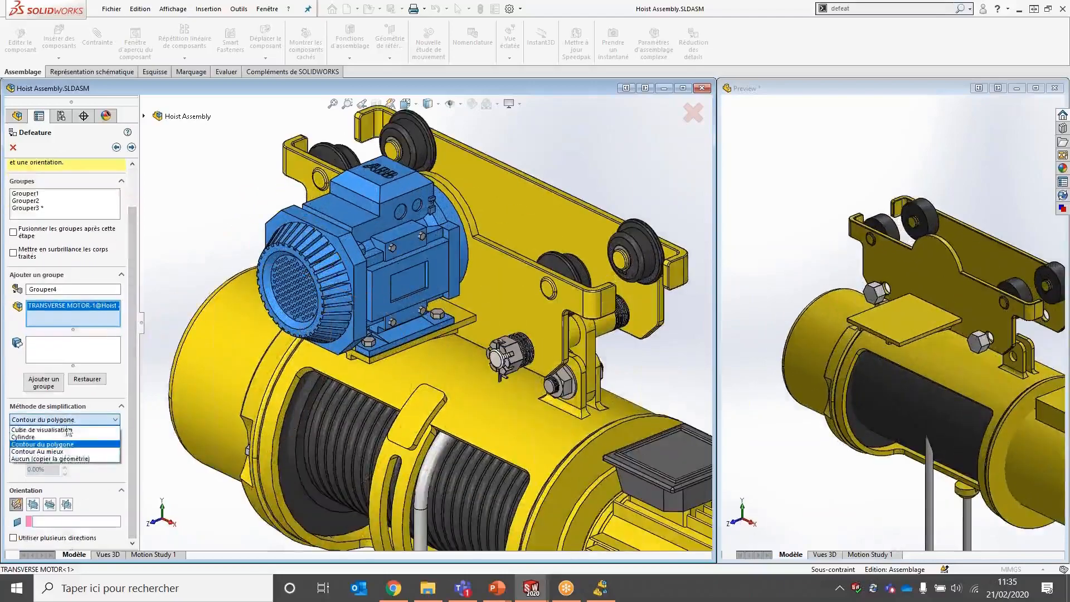
{"action": "left_click", "coordinate": [62, 452]}
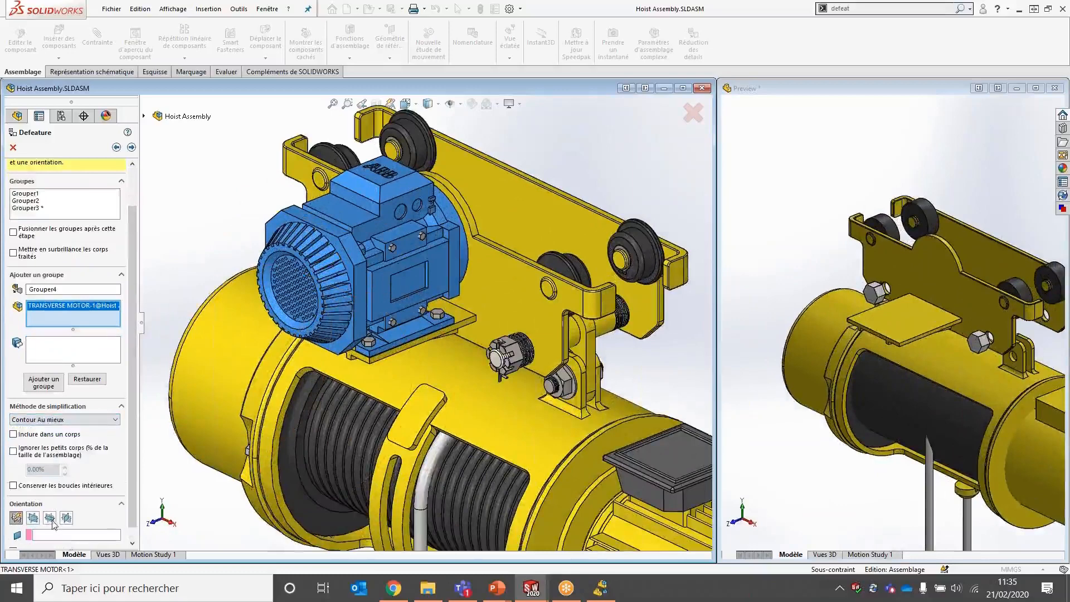
Orient the silhouette to the flat side face of the transverse motor and add the fourth group
{"action": "left_click", "coordinate": [50, 518]}
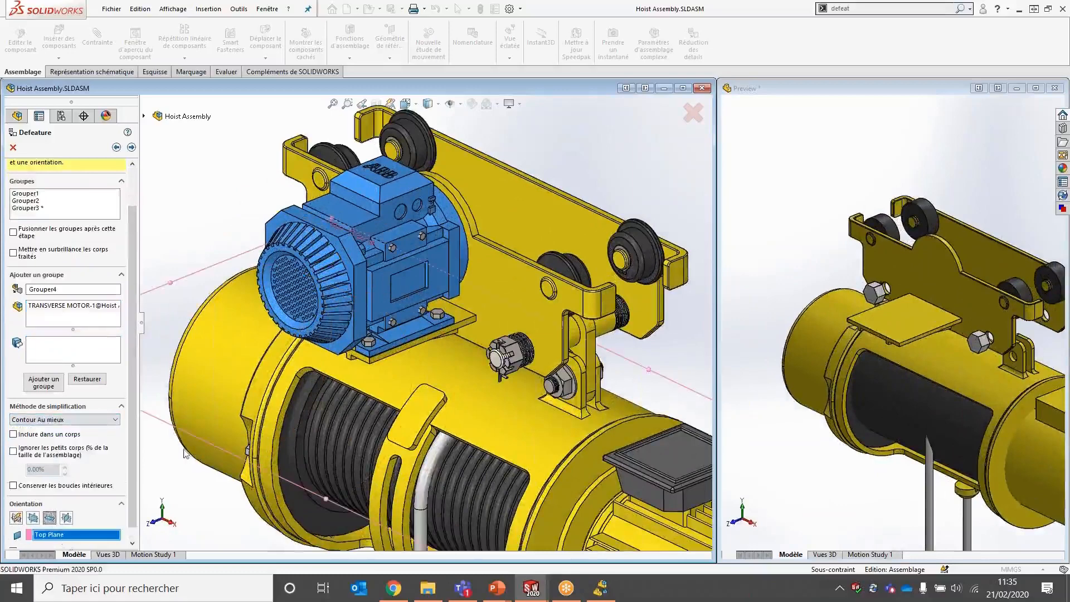
{"action": "left_click", "coordinate": [66, 518]}
{"action": "left_click", "coordinate": [383, 309]}
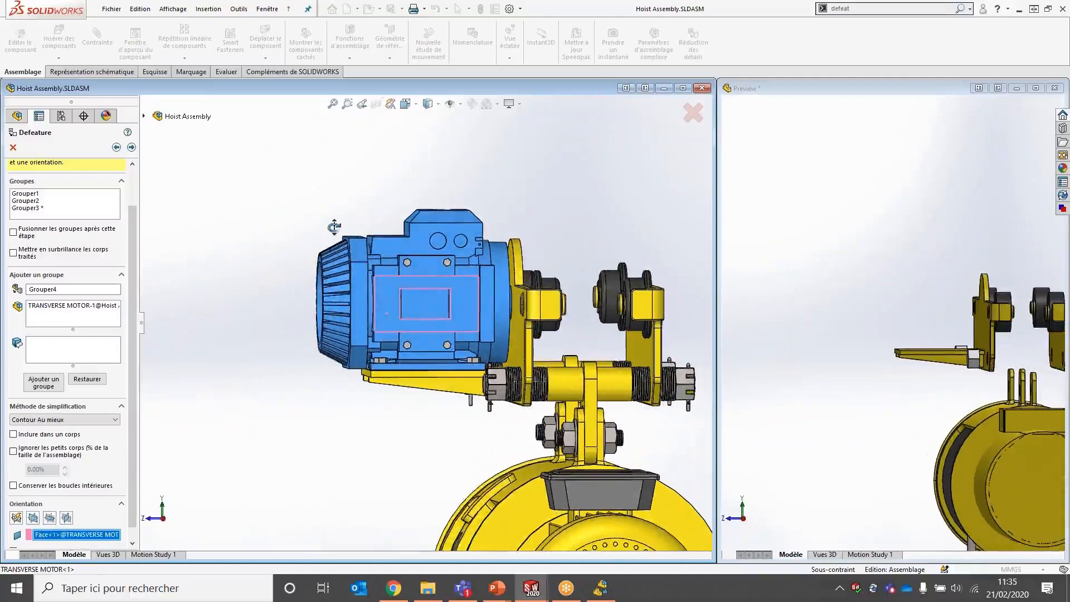
{"action": "middle_click_drag", "start_coordinate": [392, 333], "coordinate": [196, 484]}
{"action": "left_click", "coordinate": [43, 384]}
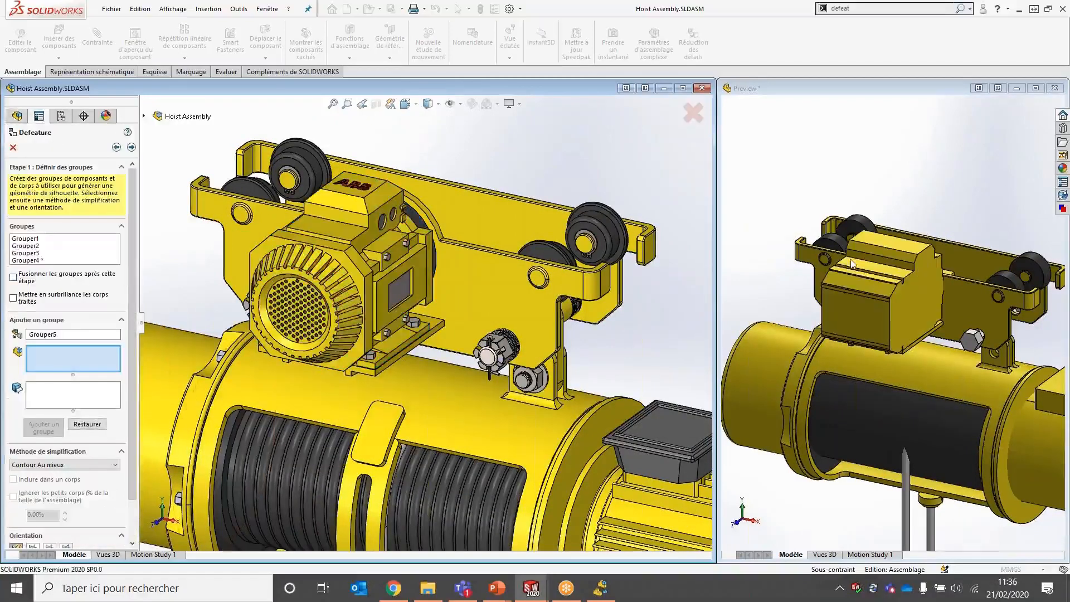
{"action": "middle_click_drag", "start_coordinate": [563, 258], "coordinate": [330, 362]}
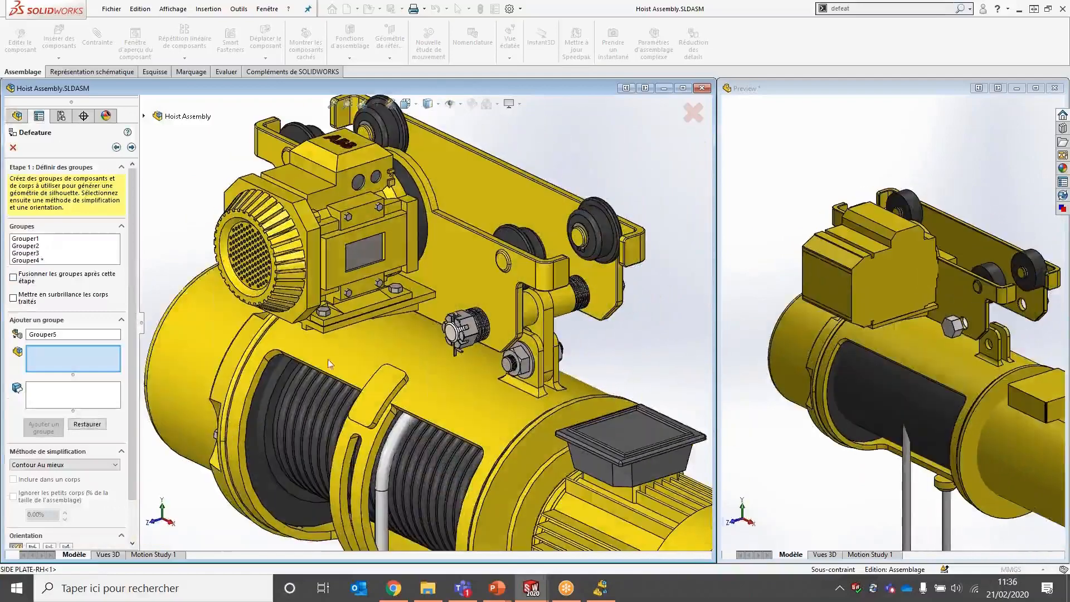
Edit the fourth group to use several directions, apply the change and inspect the simplified motor from different sides
{"action": "left_click", "coordinate": [30, 261]}
{"action": "scroll", "coordinate": [50, 502], "scroll_direction": "down", "scroll_amount": 2}
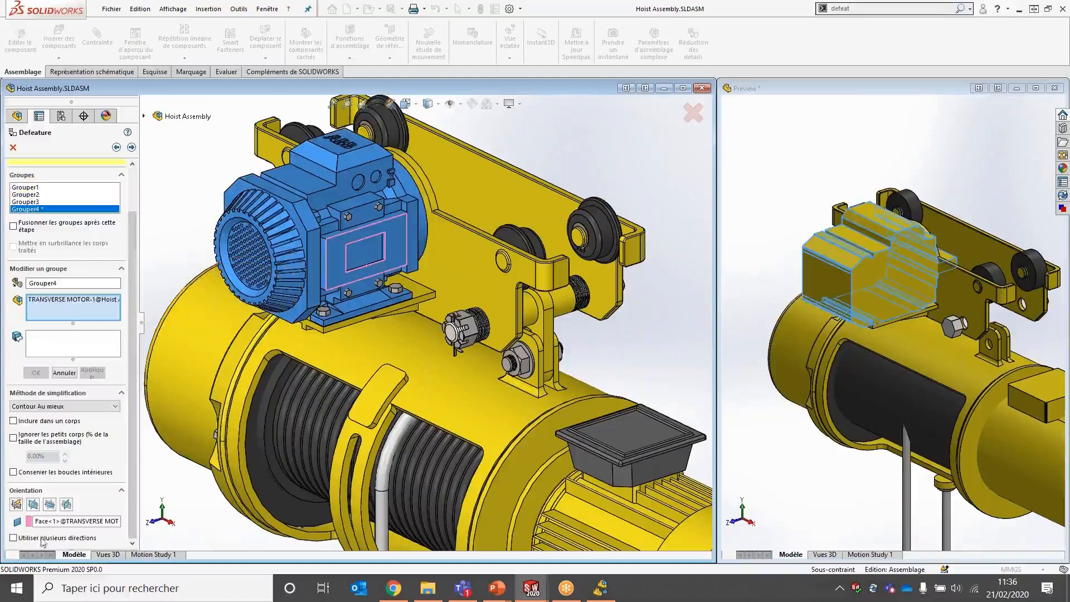
{"action": "left_click", "coordinate": [93, 372]}
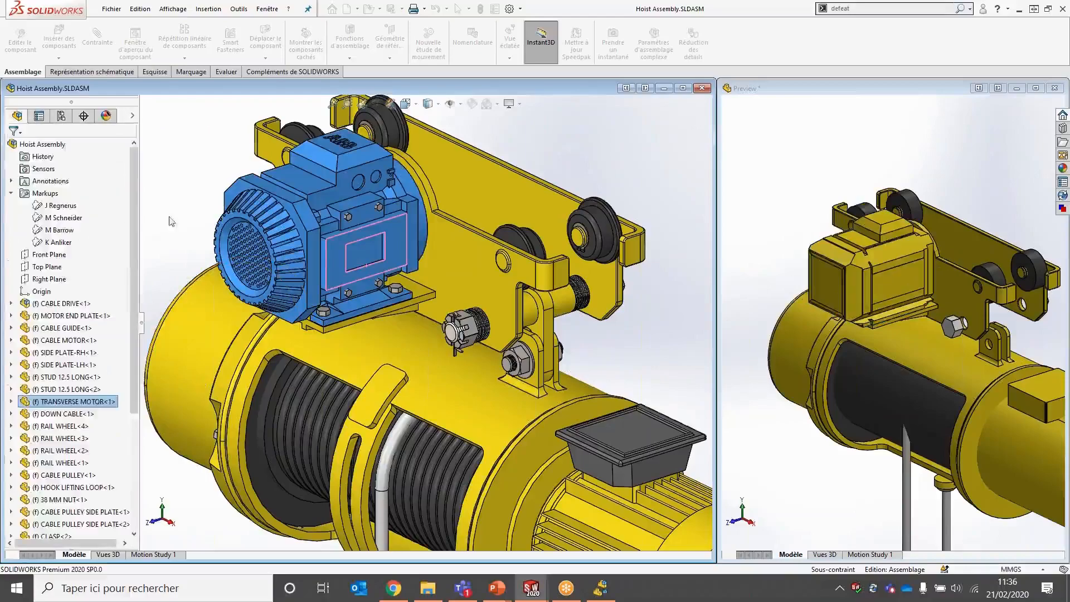
{"action": "mouse_move", "coordinate": [488, 274]}
{"action": "middle_mouse_down"}
{"action": "mouse_move", "coordinate": [395, 225]}
{"action": "mouse_move", "coordinate": [499, 265]}
{"action": "middle_mouse_up"}
{"action": "scroll", "coordinate": [392, 305], "scroll_direction": "down", "scroll_amount": 2}
{"action": "scroll", "coordinate": [391, 305], "scroll_direction": "down", "scroll_amount": 1}
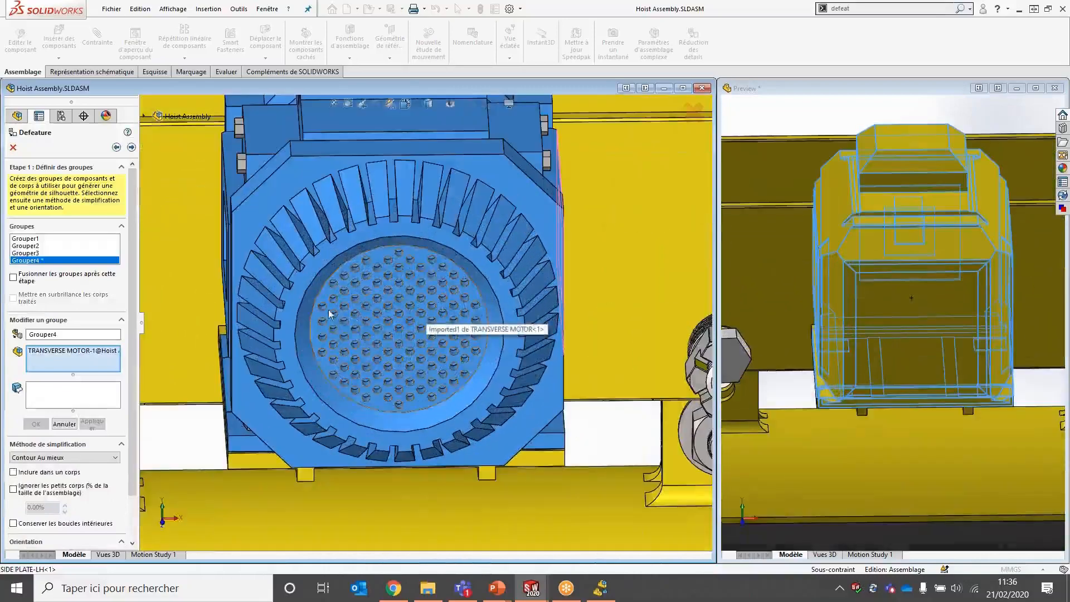
{"action": "scroll", "coordinate": [356, 320], "scroll_direction": "up", "scroll_amount": 4}
{"action": "middle_click_drag", "start_coordinate": [362, 399], "coordinate": [441, 421]}
{"action": "scroll", "coordinate": [446, 419], "scroll_direction": "up", "scroll_amount": 2}
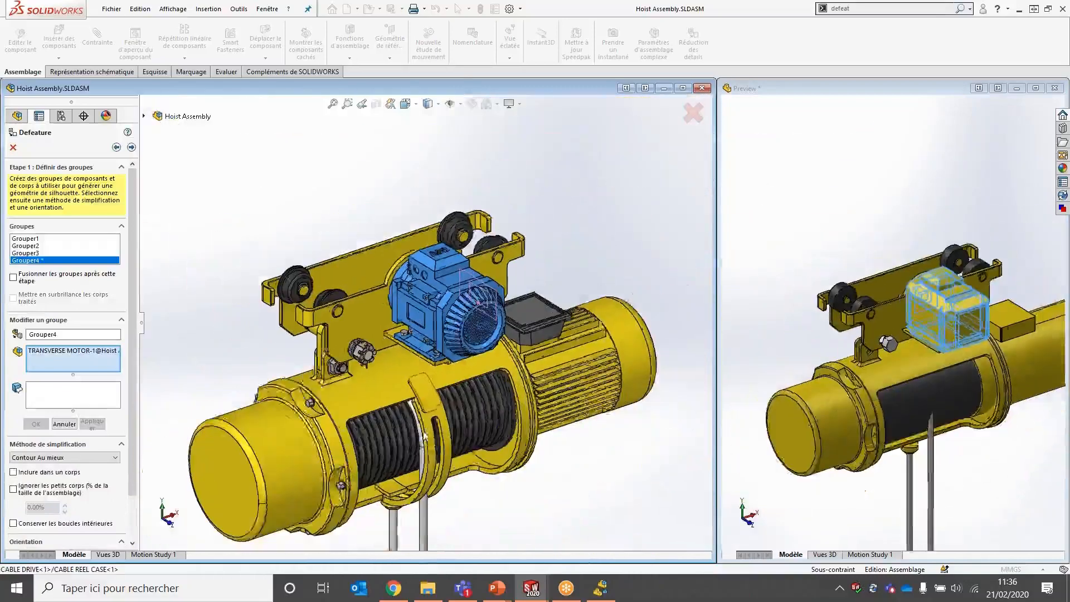
Generate the simplified model, choose "Enregistrer sous nouveau document" as the result and cancel the Defeature
{"action": "left_click", "coordinate": [131, 147]}
{"action": "left_click", "coordinate": [32, 232]}
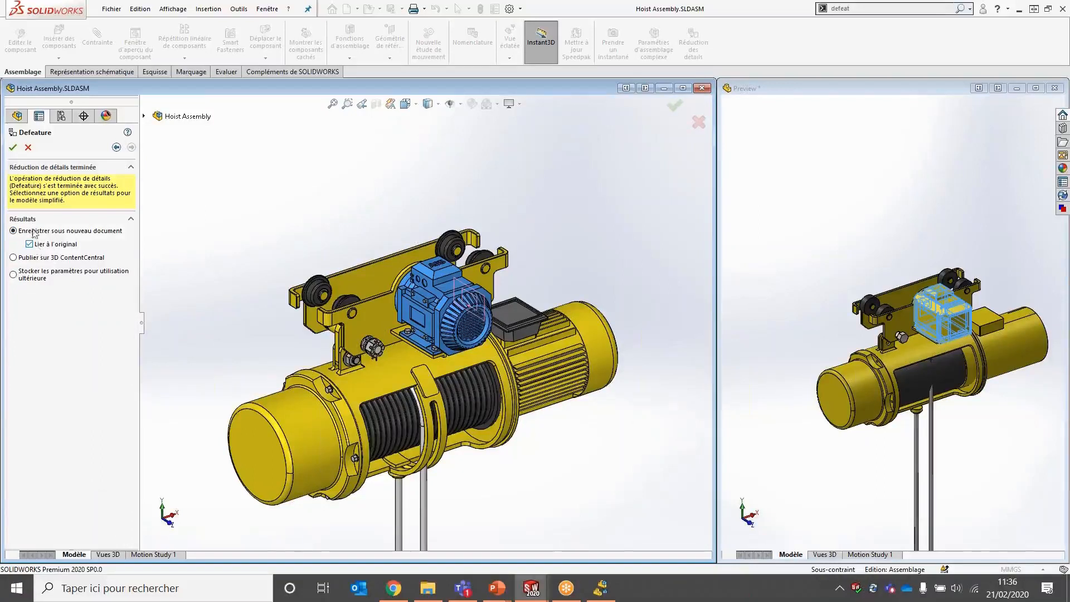
{"action": "left_click", "coordinate": [28, 147]}
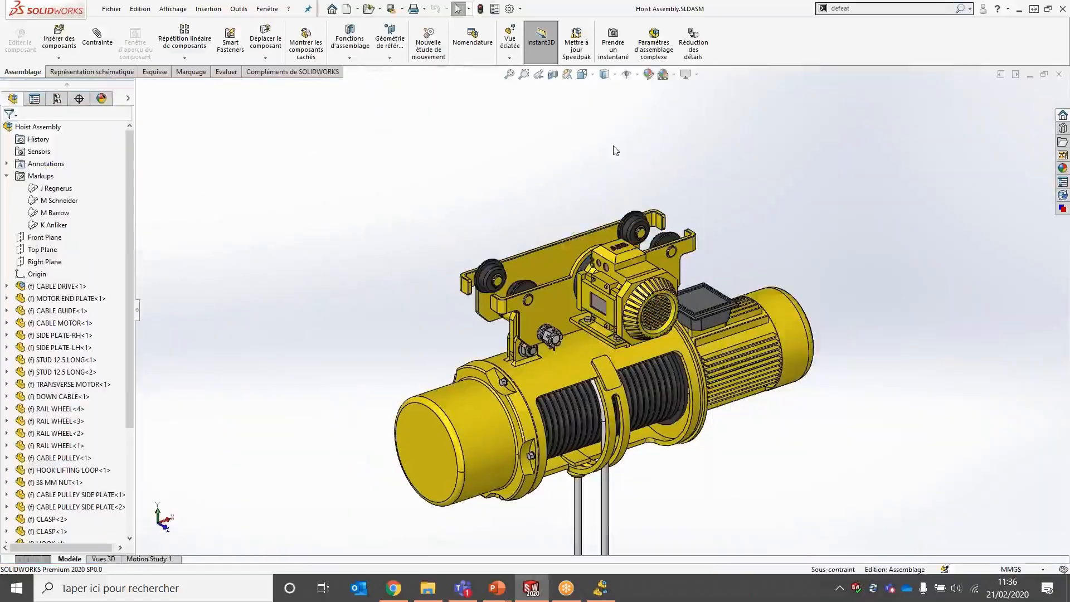
Close the Hoist Assembly and switch to the PowerPoint slideshow
{"action": "key", "text": "ctrl+w"}
{"action": "key", "text": "alt+Tab"}
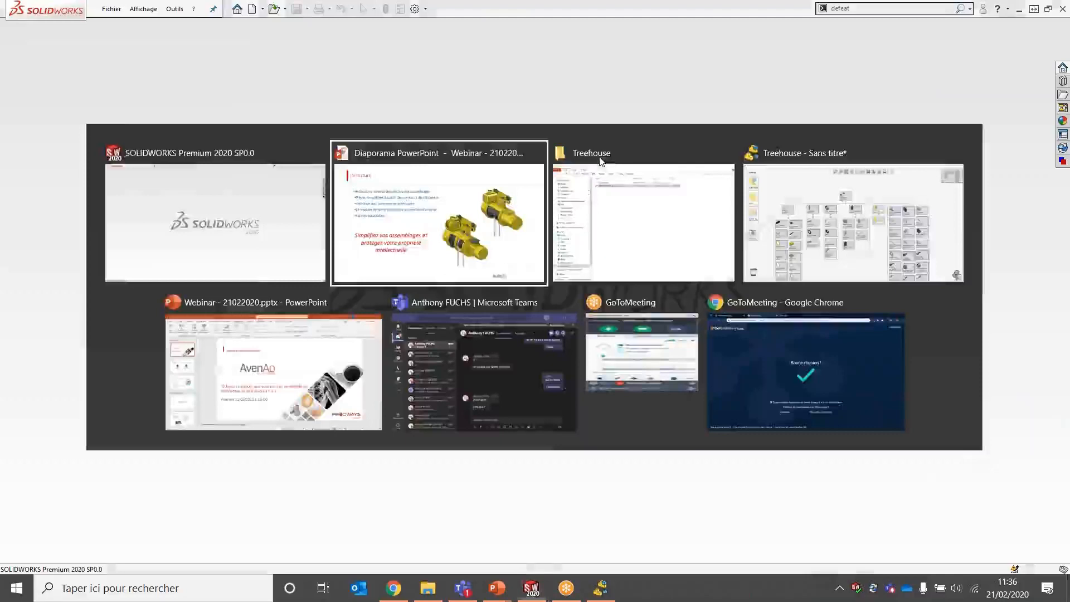
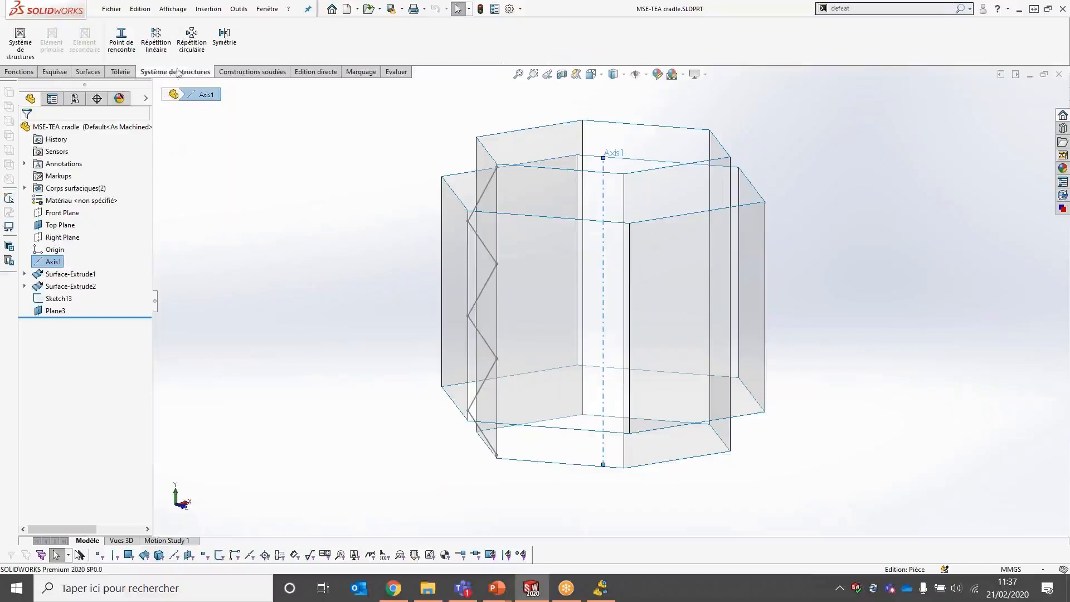
Examine where the "Système de structures" toolset is enabled among the available command sets
{"action": "right_click", "coordinate": [189, 70]}
{"action": "mouse_move", "coordinate": [217, 104]}
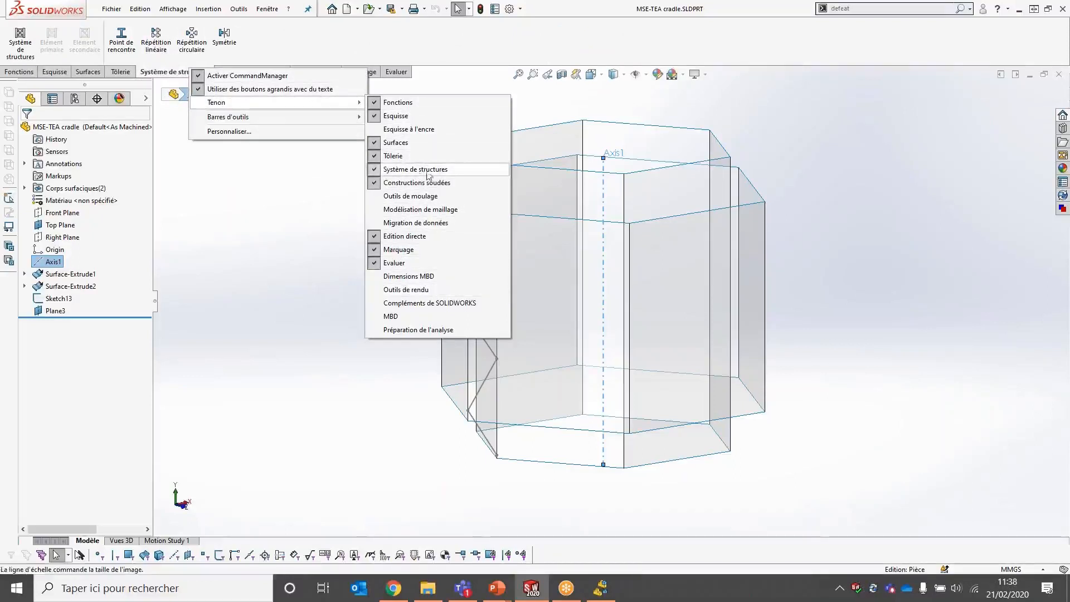
{"action": "left_click", "coordinate": [412, 55]}
Start a structure system with a path-segment primary member and restrict selection to edges
{"action": "left_click", "coordinate": [20, 52]}
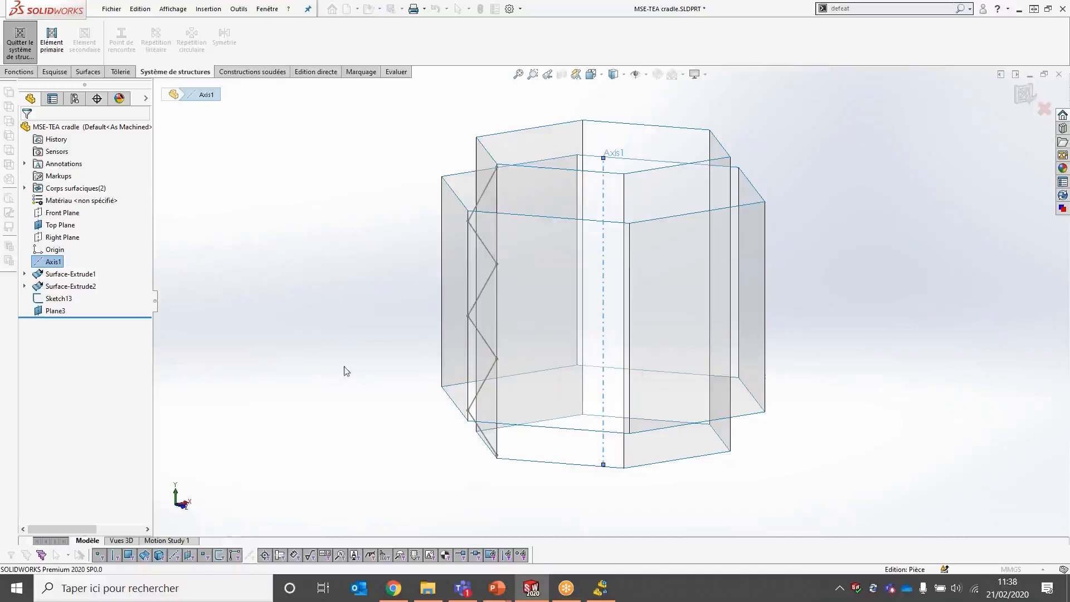
{"action": "left_click", "coordinate": [51, 42]}
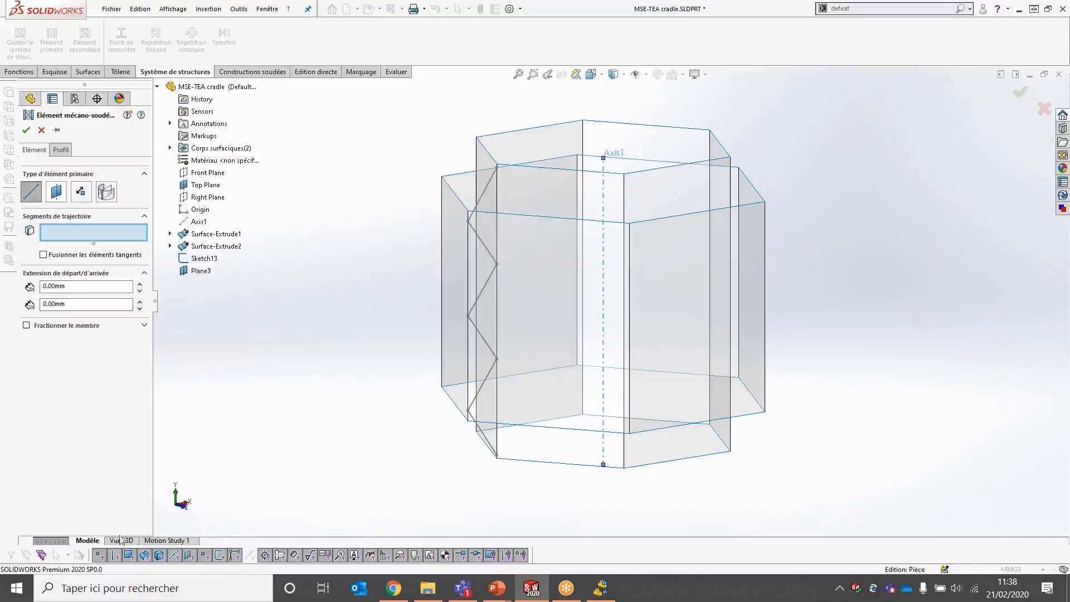
{"action": "left_click", "coordinate": [115, 555]}
{"action": "middle_click_drag", "start_coordinate": [547, 312], "coordinate": [522, 286]}
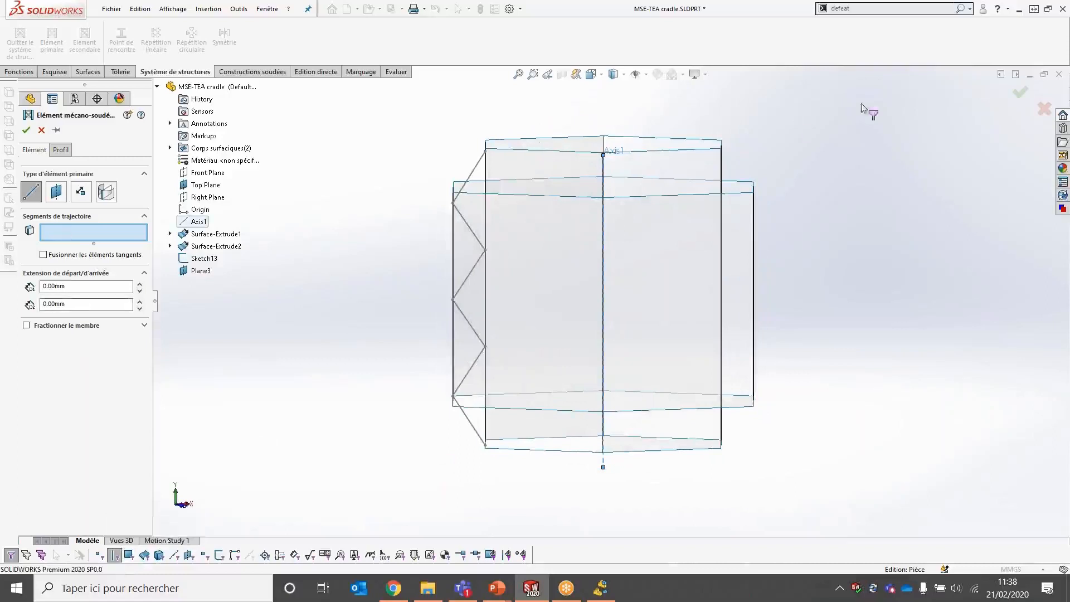
Set the member profile to standard _CFHT Profiles, type Tube Square, size TS 12 x 12 x 0.5
{"action": "left_click", "coordinate": [61, 153]}
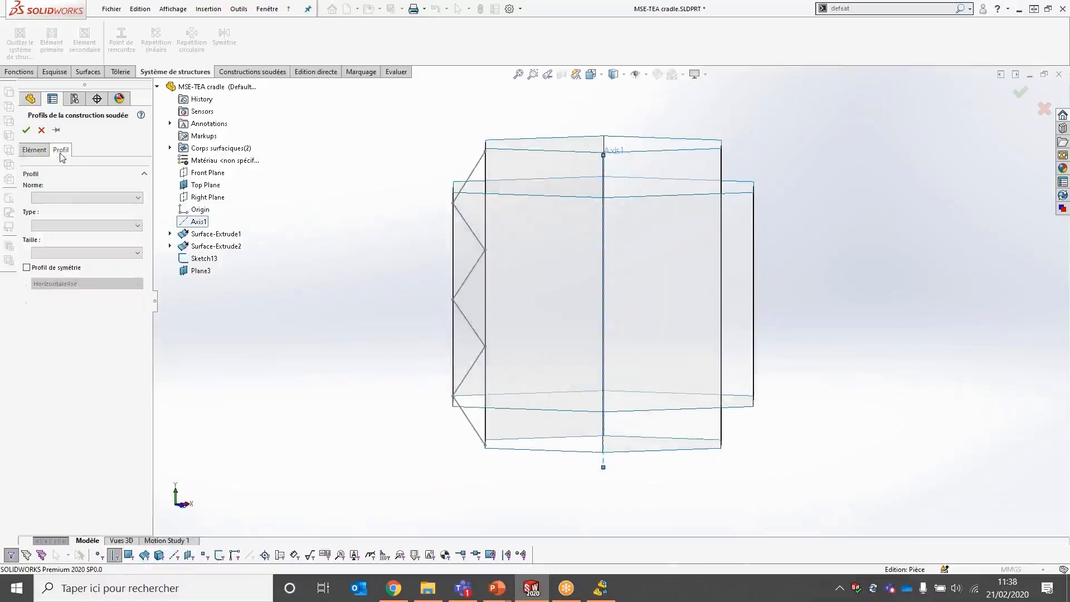
{"action": "left_click", "coordinate": [68, 197]}
{"action": "left_click", "coordinate": [64, 215]}
{"action": "left_click", "coordinate": [61, 225]}
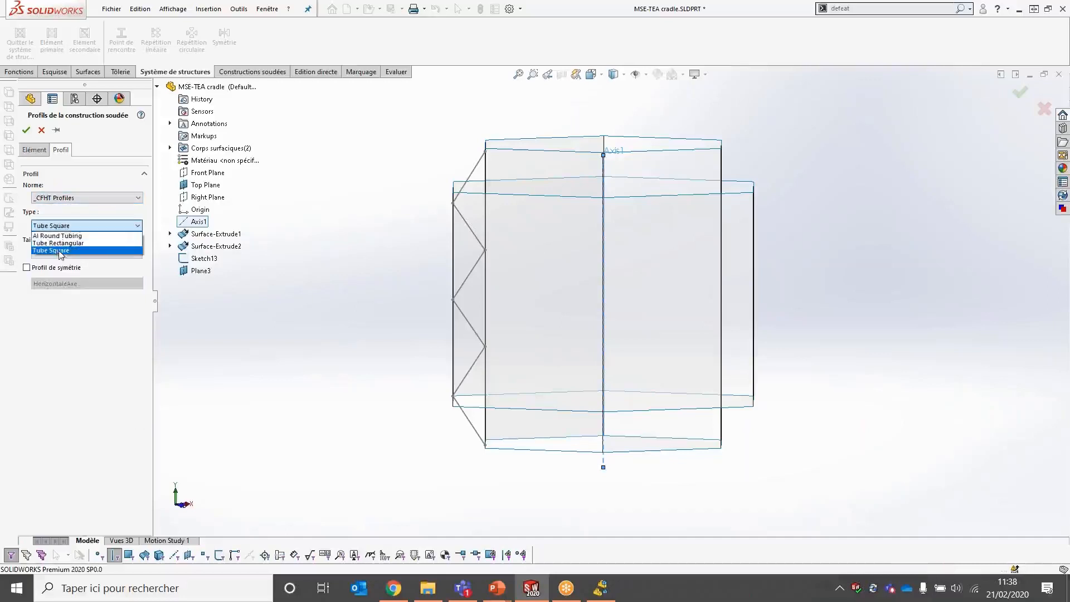
{"action": "left_click", "coordinate": [59, 250]}
{"action": "left_click", "coordinate": [62, 252]}
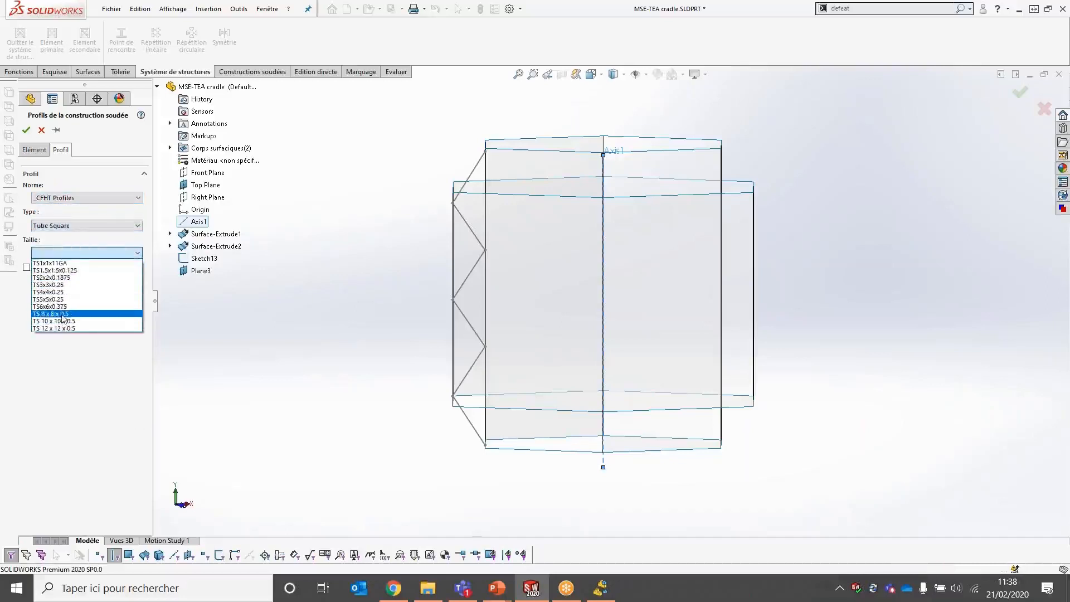
{"action": "left_click", "coordinate": [64, 328]}
{"action": "left_click", "coordinate": [37, 156]}
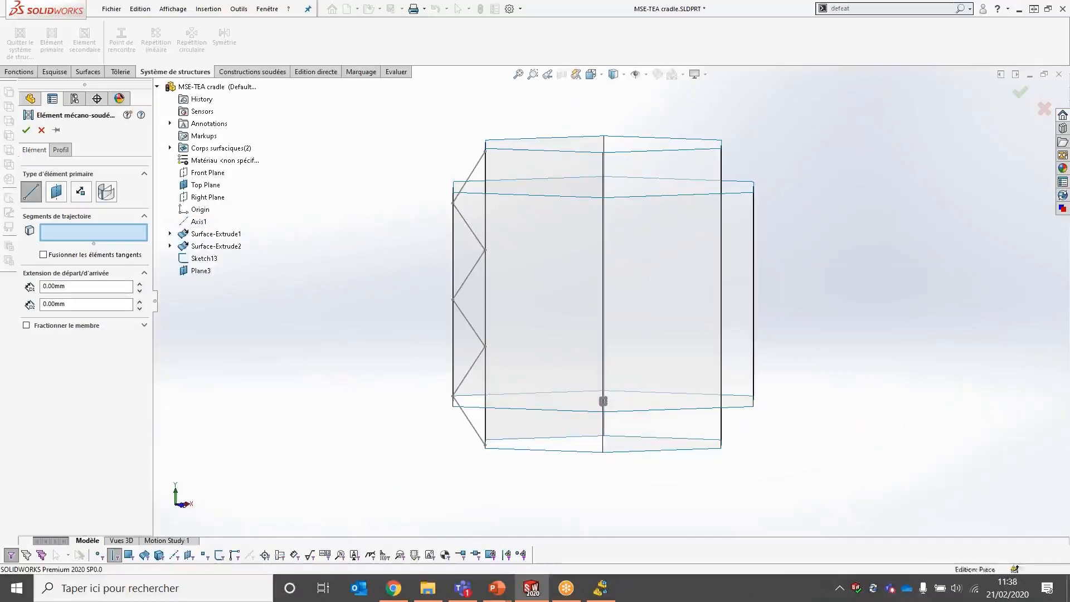
Use all edges of the two hexagonal surface bodies as path segments and create the primary members
{"action": "left_click", "coordinate": [452, 397]}
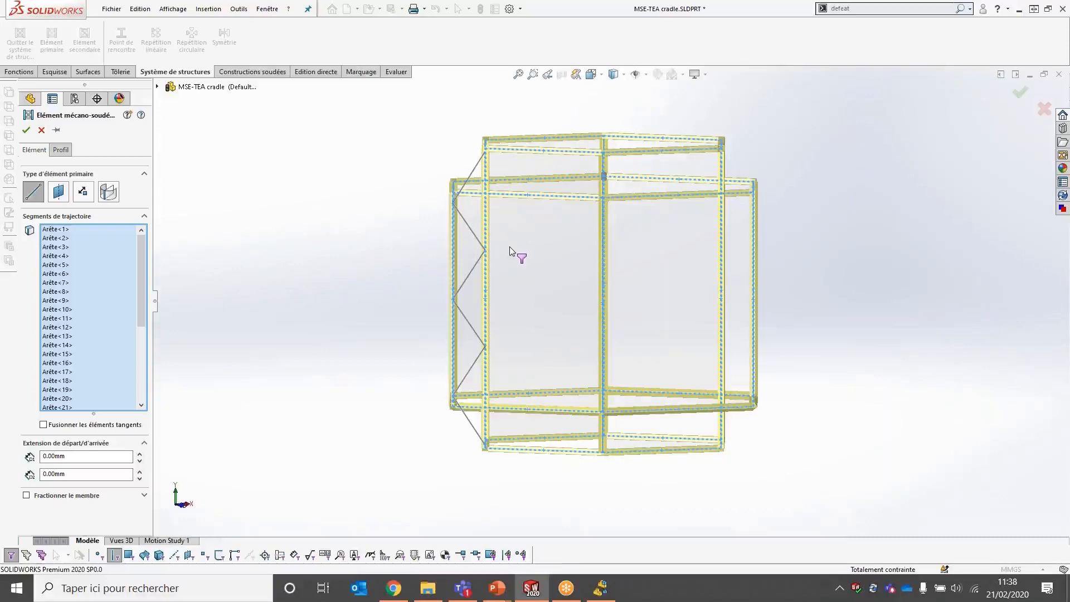
{"action": "scroll", "coordinate": [544, 167], "scroll_direction": "down", "scroll_amount": 5}
{"action": "middle_click_drag", "start_coordinate": [542, 292], "coordinate": [454, 394]}
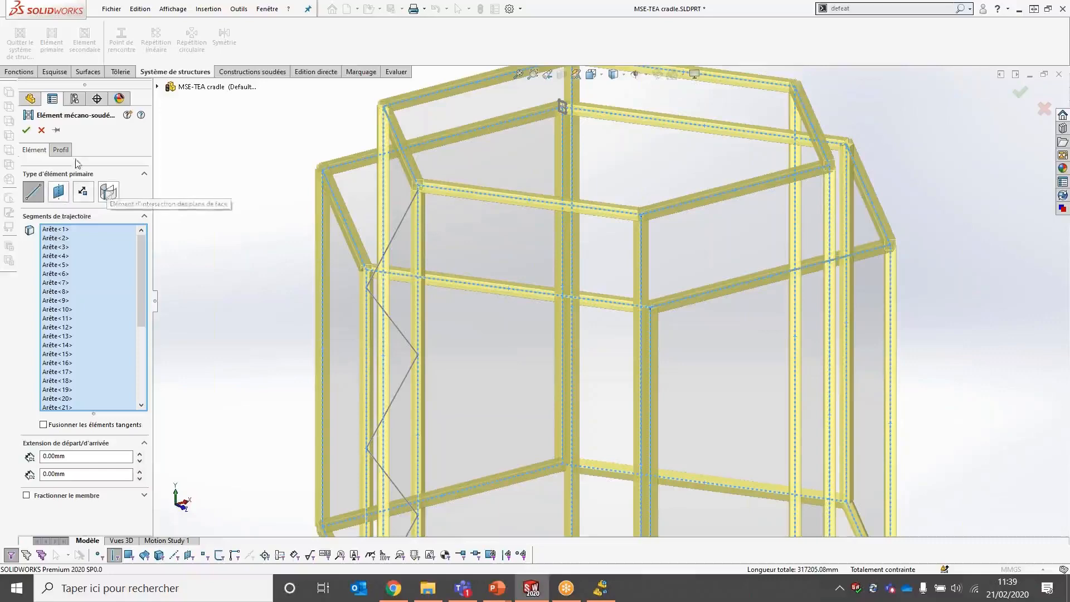
{"action": "scroll", "coordinate": [535, 345], "scroll_direction": "up", "scroll_amount": 5}
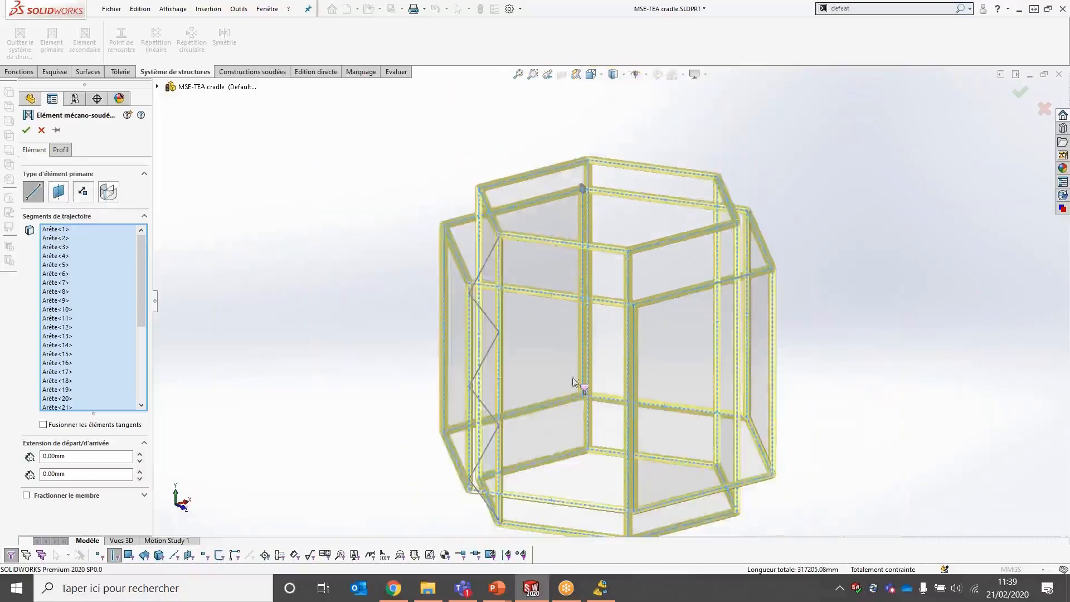
{"action": "left_click", "coordinate": [26, 130]}
Select all twelve vertical members of the frame and change their profile size to TS 8 x 8 x 0.5
{"action": "middle_click_drag", "start_coordinate": [609, 383], "coordinate": [662, 331]}
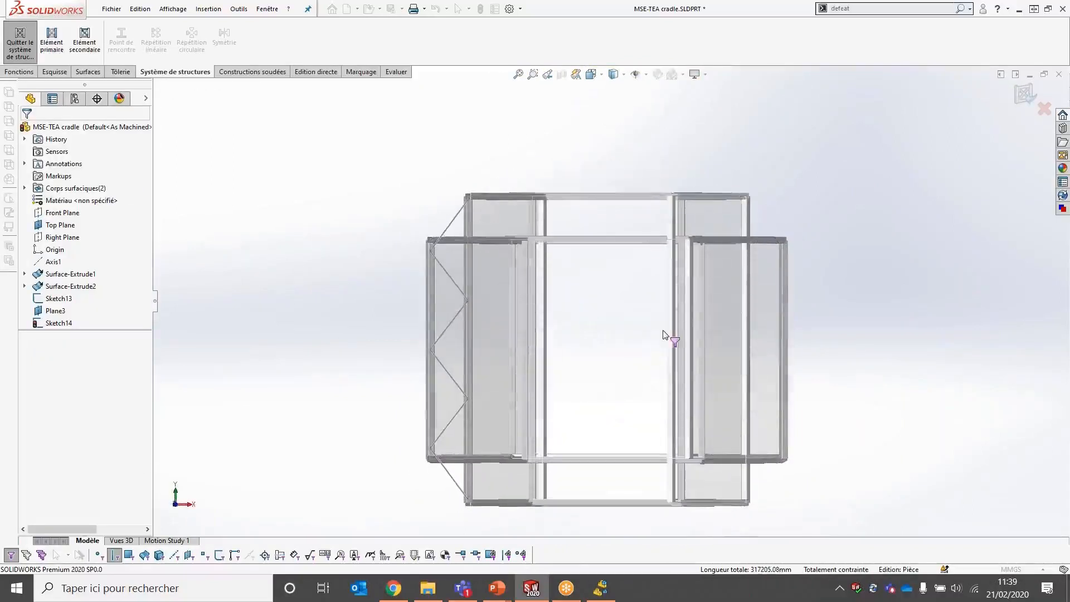
{"action": "left_click", "coordinate": [117, 556]}
{"action": "left_click_drag", "start_coordinate": [935, 306], "coordinate": [346, 402]}
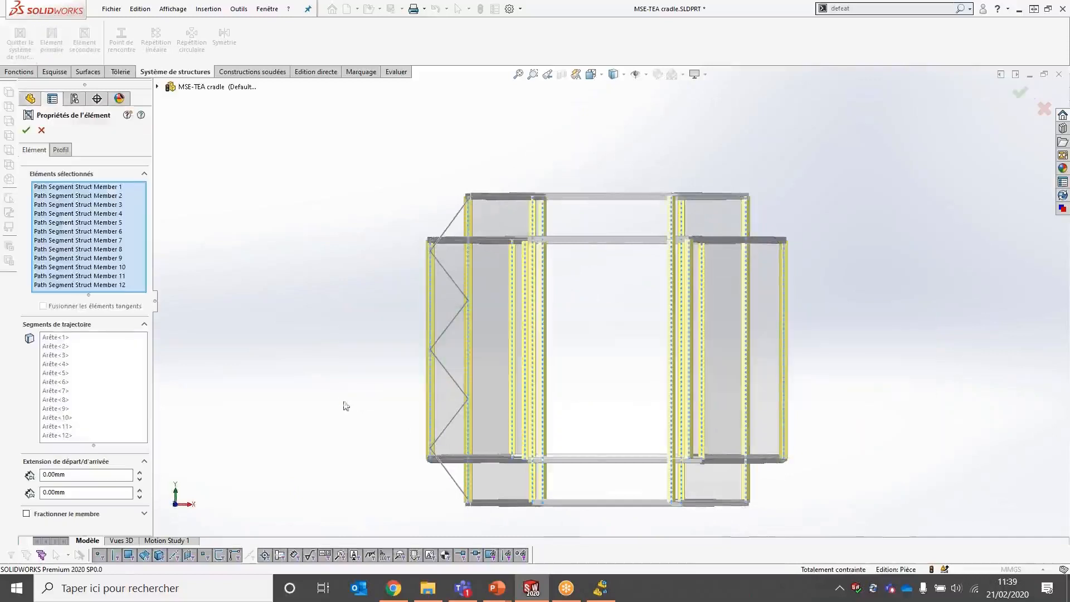
{"action": "left_click", "coordinate": [60, 149]}
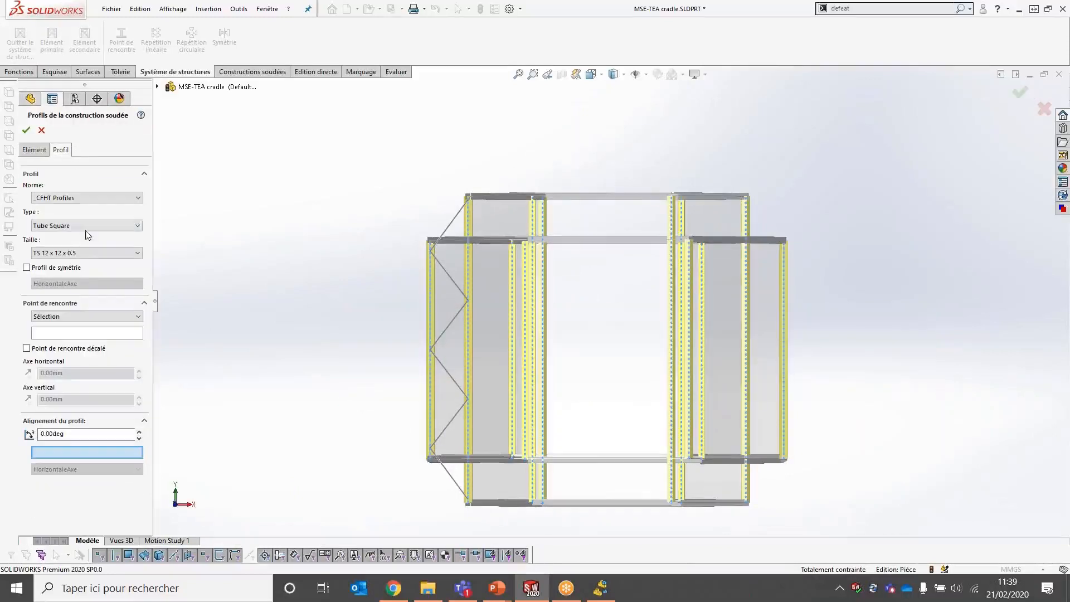
{"action": "left_click", "coordinate": [86, 253]}
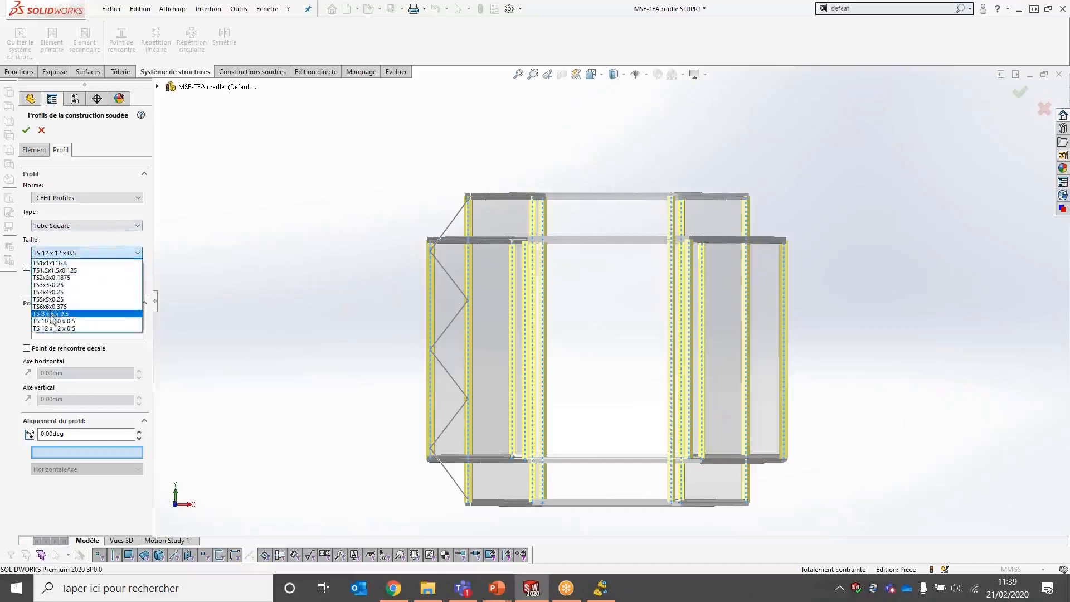
{"action": "left_click", "coordinate": [105, 312]}
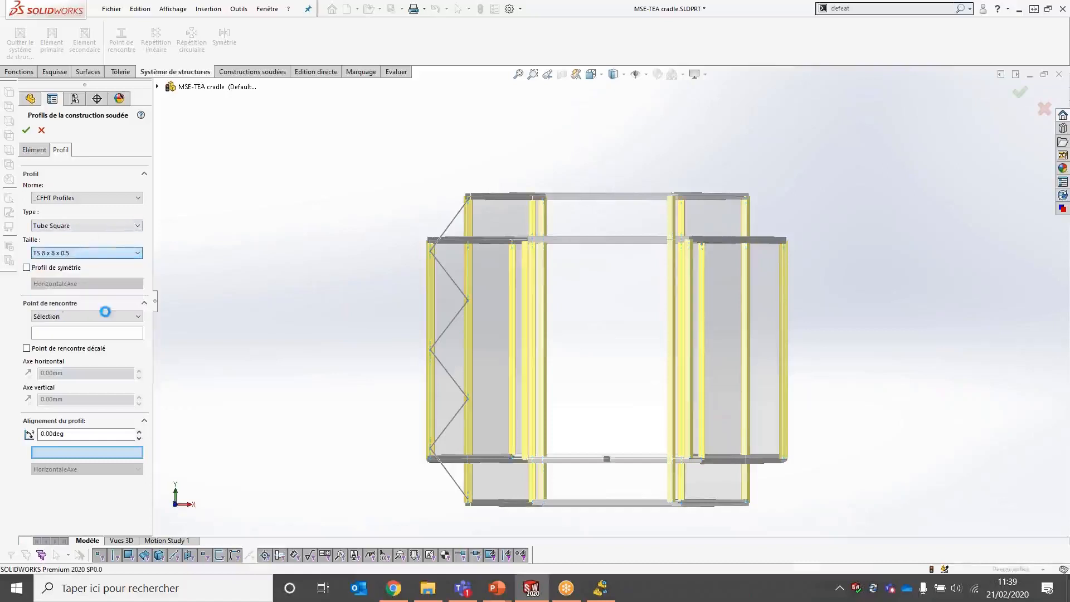
{"action": "left_click", "coordinate": [26, 131]}
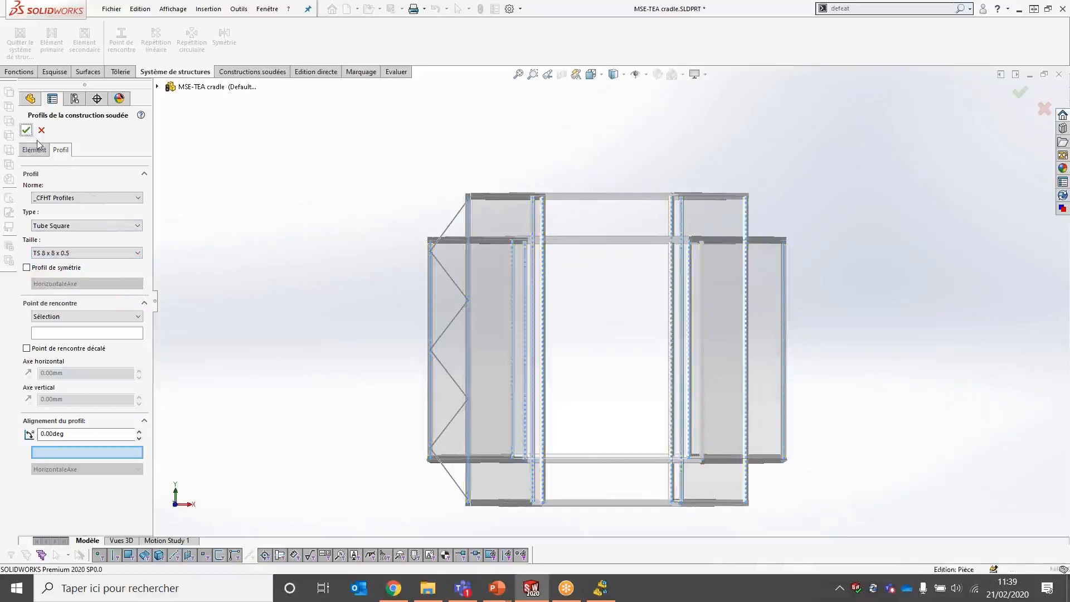
Hide the two surface bodies Surface-Extrude1 and Surface-Extrude2 so that only the tube frame is displayed
{"action": "middle_click_drag", "start_coordinate": [267, 231], "coordinate": [313, 316]}
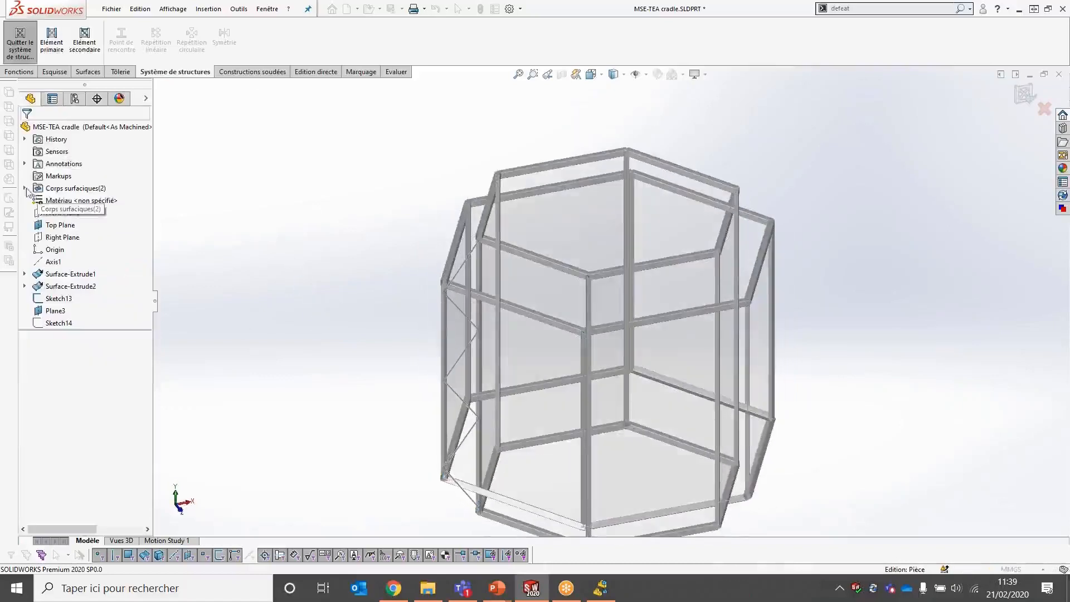
{"action": "left_click", "coordinate": [24, 188]}
{"action": "left_click", "coordinate": [67, 202]}
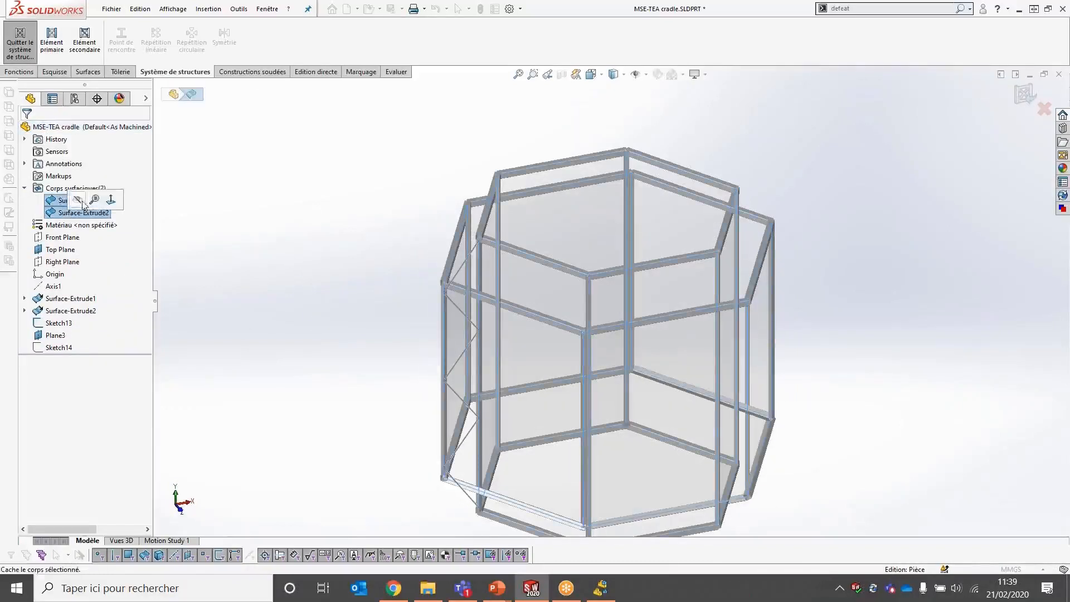
{"action": "left_click", "coordinate": [78, 213], "text": "ctrl"}
Start a support-plane secondary member, check its tube profile, and use Plane3 and Top Plane as support planes
{"action": "left_click", "coordinate": [82, 55]}
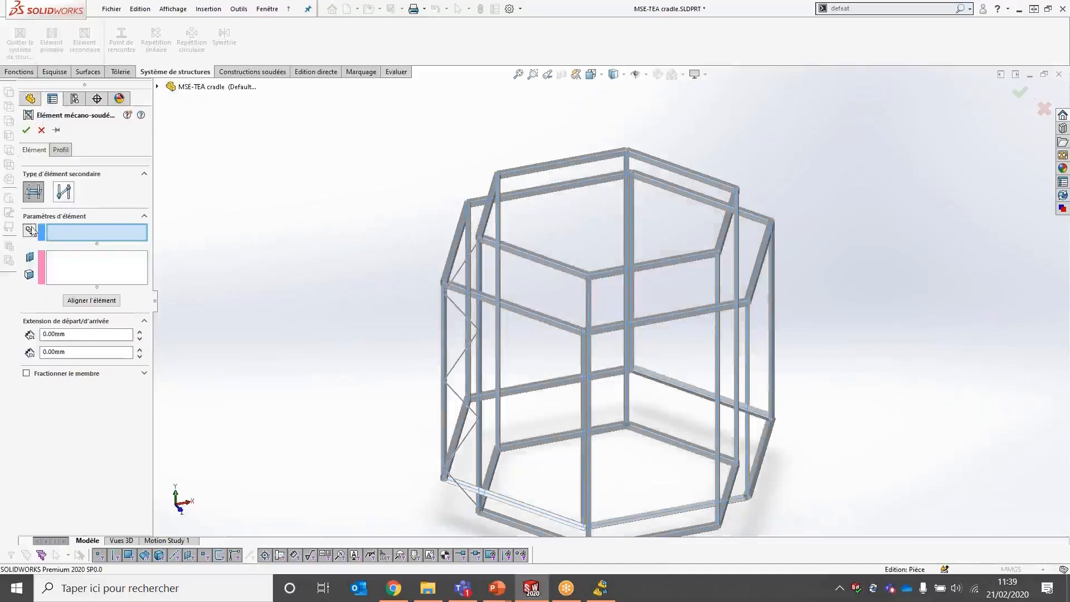
{"action": "left_click", "coordinate": [63, 150]}
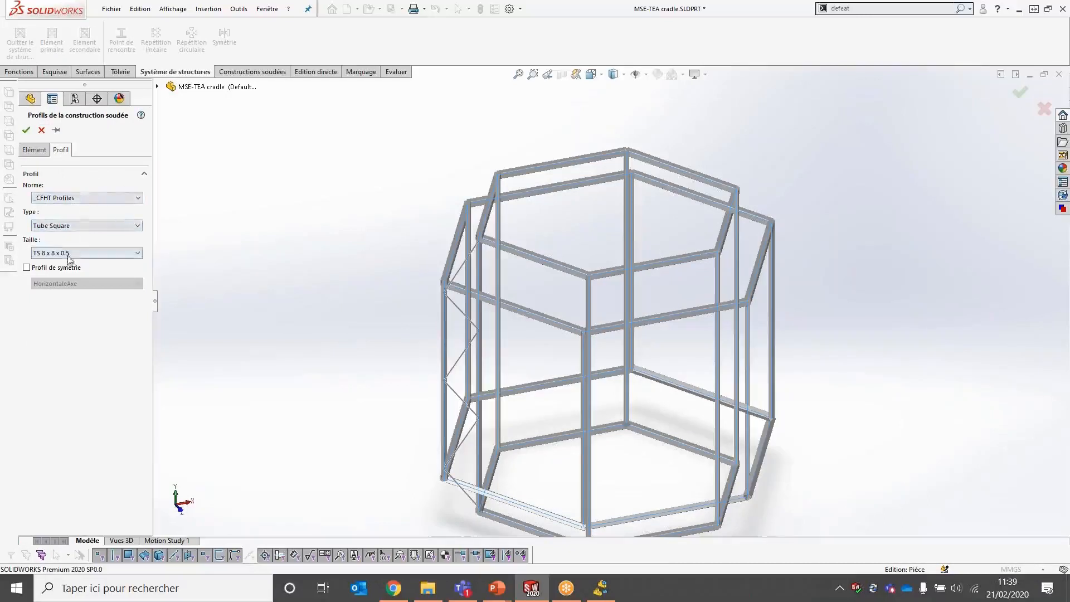
{"action": "left_click", "coordinate": [36, 150]}
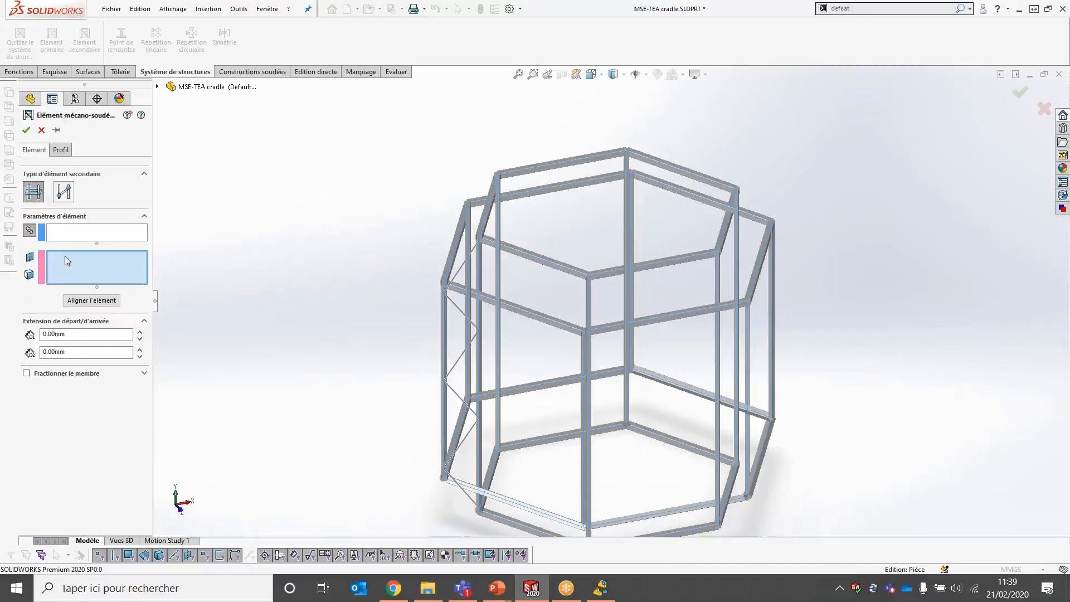
{"action": "left_click", "coordinate": [158, 87]}
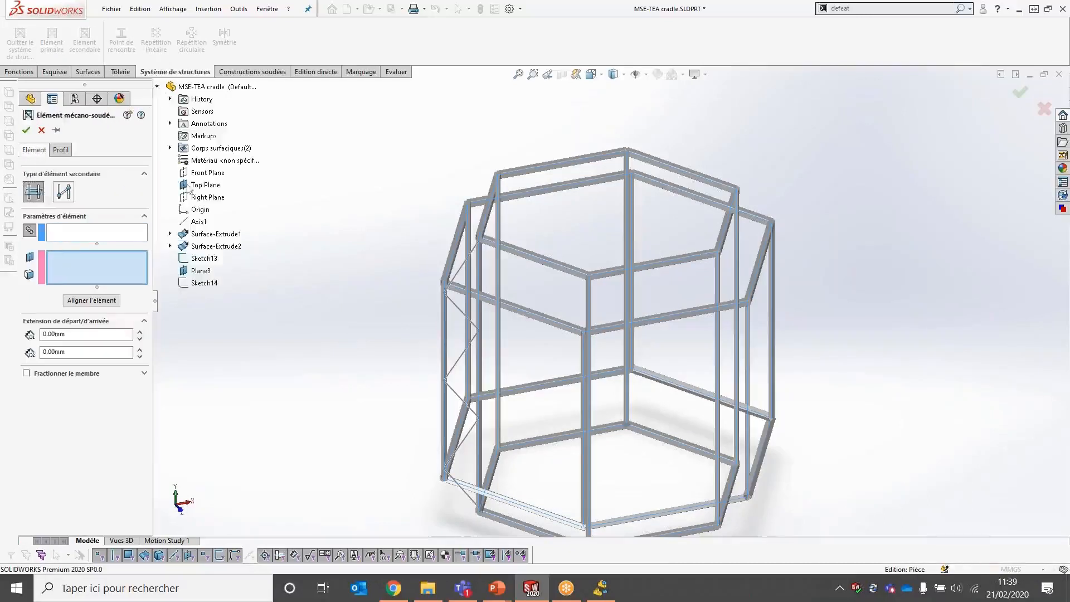
{"action": "left_click", "coordinate": [200, 271]}
{"action": "left_click", "coordinate": [203, 185]}
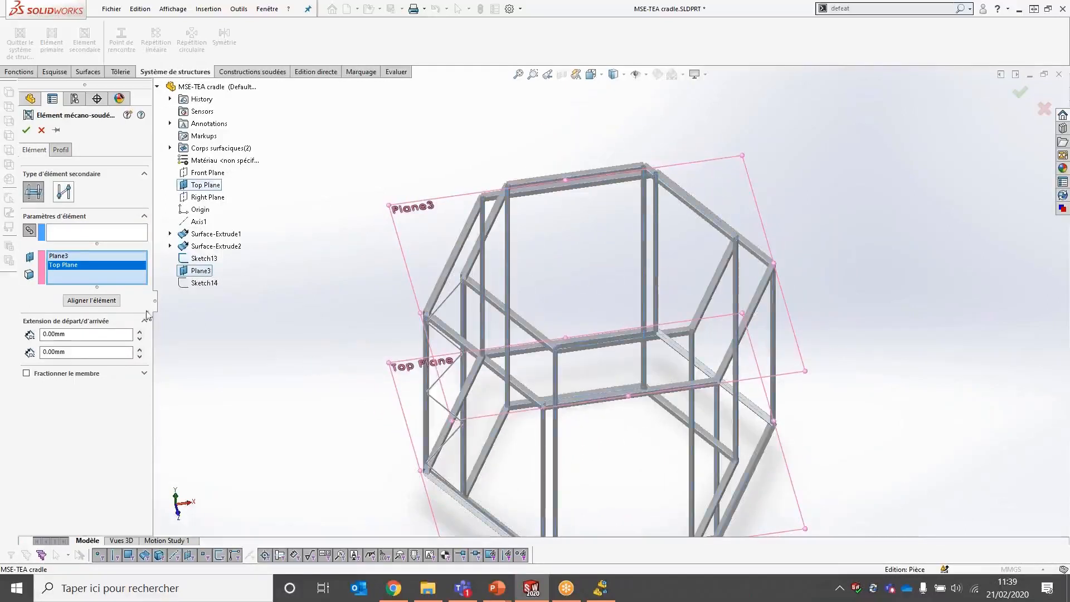
Pair the six vertical members of one hexagon in sequence around the full loop and create the secondary members between them
{"action": "left_click", "coordinate": [73, 236]}
{"action": "middle_click_drag", "start_coordinate": [415, 338], "coordinate": [478, 317]}
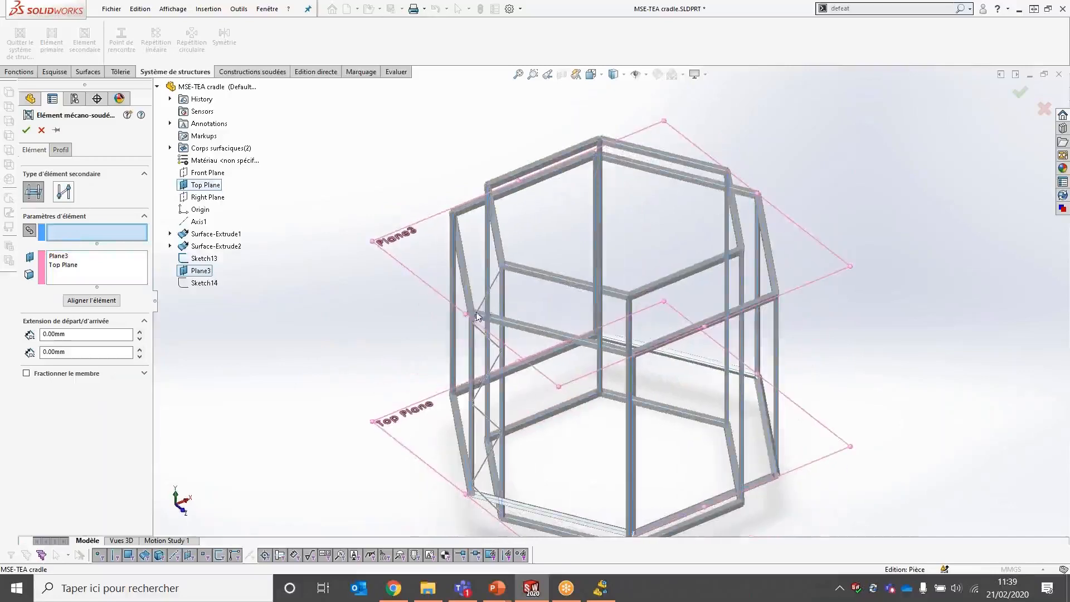
{"action": "left_click", "coordinate": [500, 291]}
{"action": "left_click", "coordinate": [488, 230]}
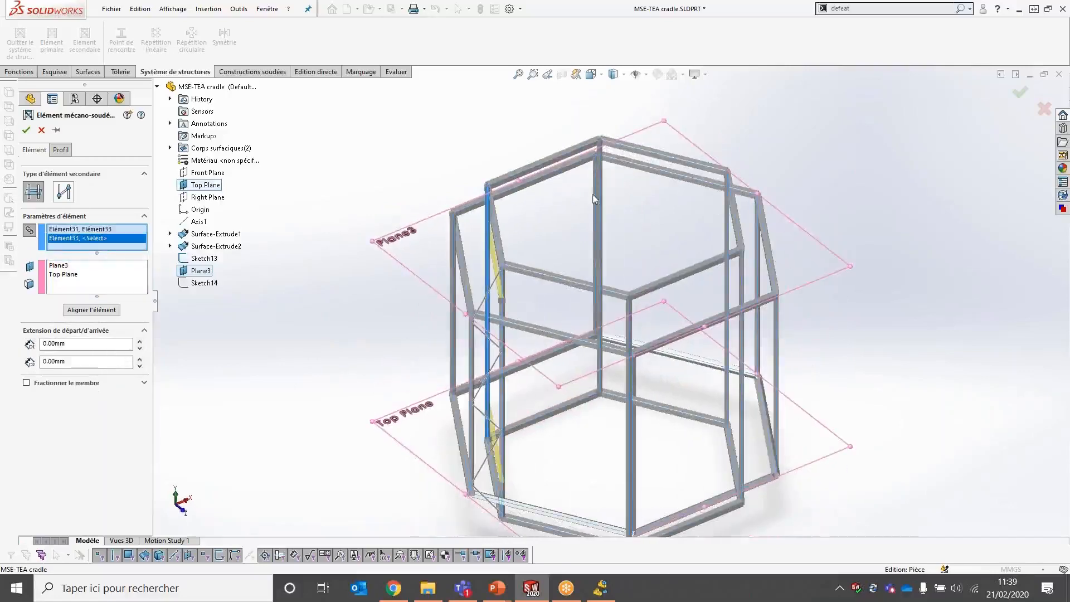
{"action": "scroll", "coordinate": [603, 193], "scroll_direction": "down", "scroll_amount": 5}
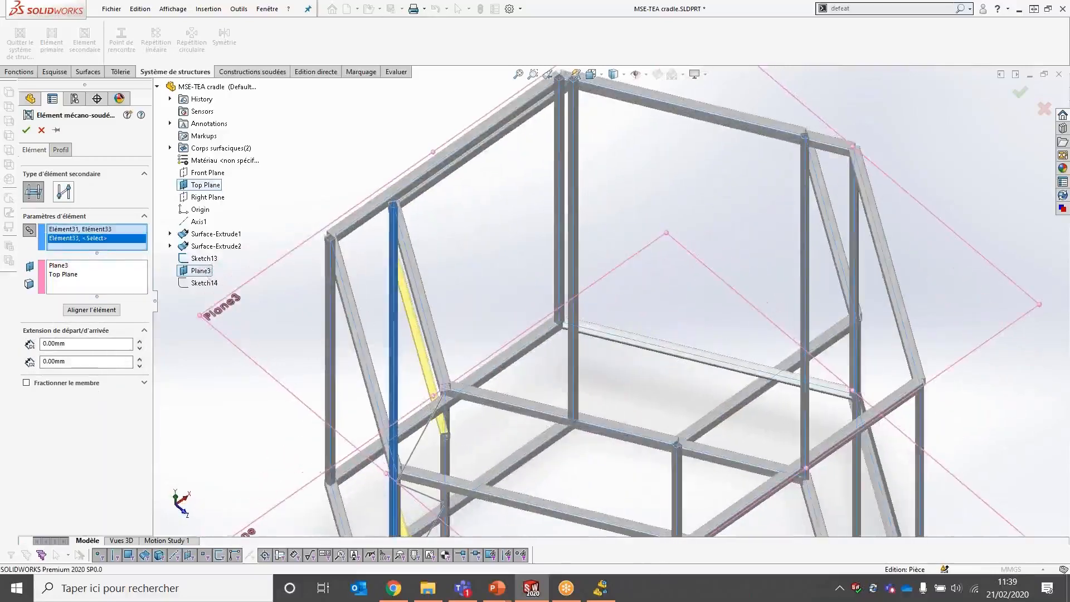
{"action": "left_click", "coordinate": [574, 173]}
{"action": "left_click", "coordinate": [804, 196]}
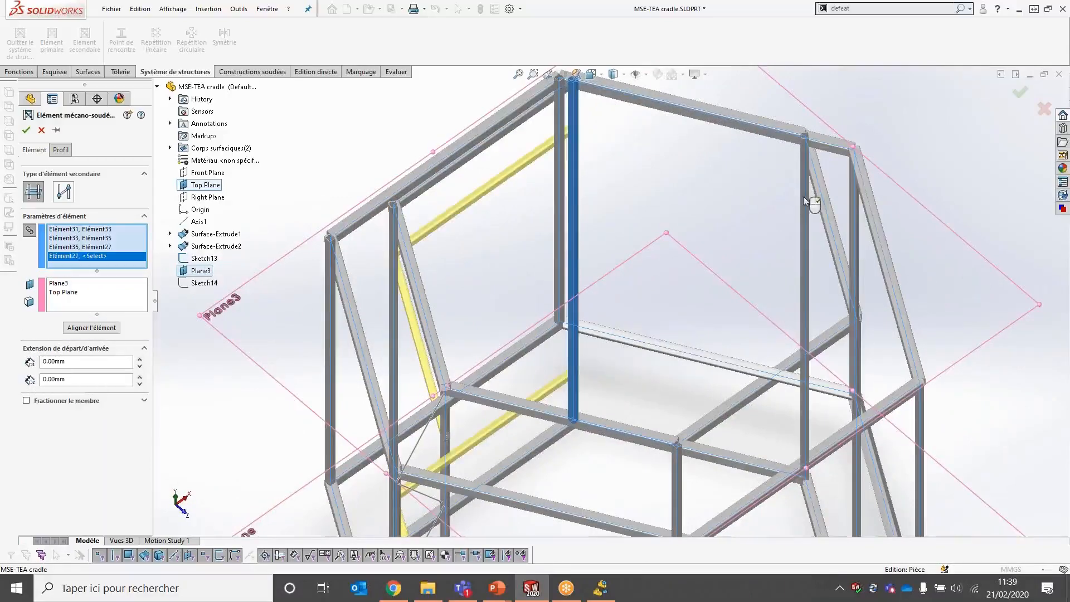
{"action": "middle_click_drag", "start_coordinate": [881, 285], "coordinate": [809, 422]}
{"action": "left_click", "coordinate": [805, 422]}
{"action": "left_click", "coordinate": [579, 467]}
{"action": "left_click", "coordinate": [389, 369]}
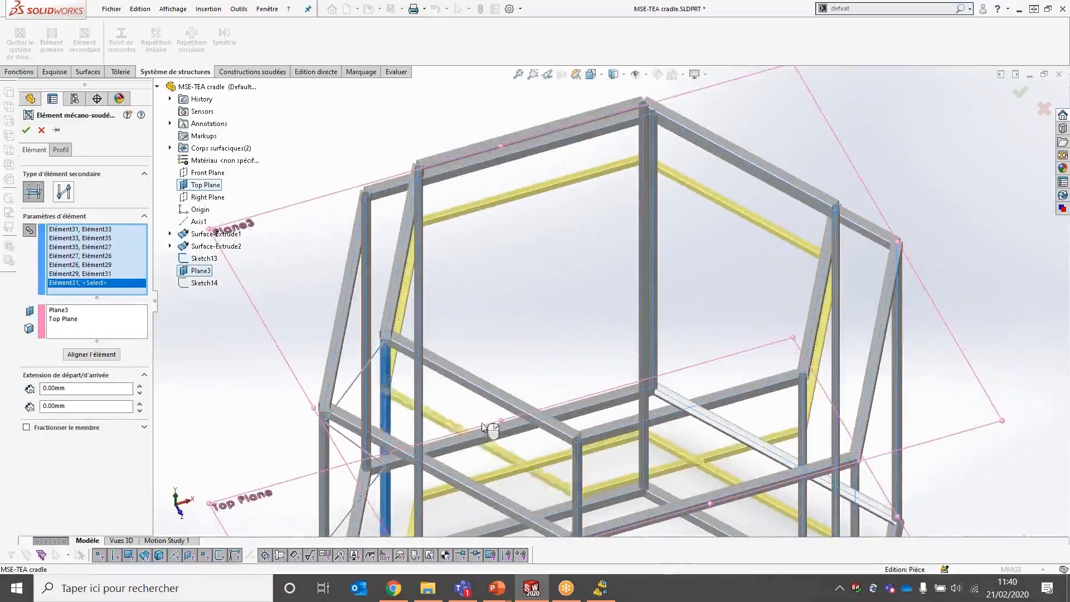
{"action": "scroll", "coordinate": [532, 426], "scroll_direction": "up", "scroll_amount": 3}
{"action": "middle_click_drag", "start_coordinate": [533, 430], "coordinate": [547, 307]}
{"action": "scroll", "coordinate": [567, 382], "scroll_direction": "down", "scroll_amount": 3}
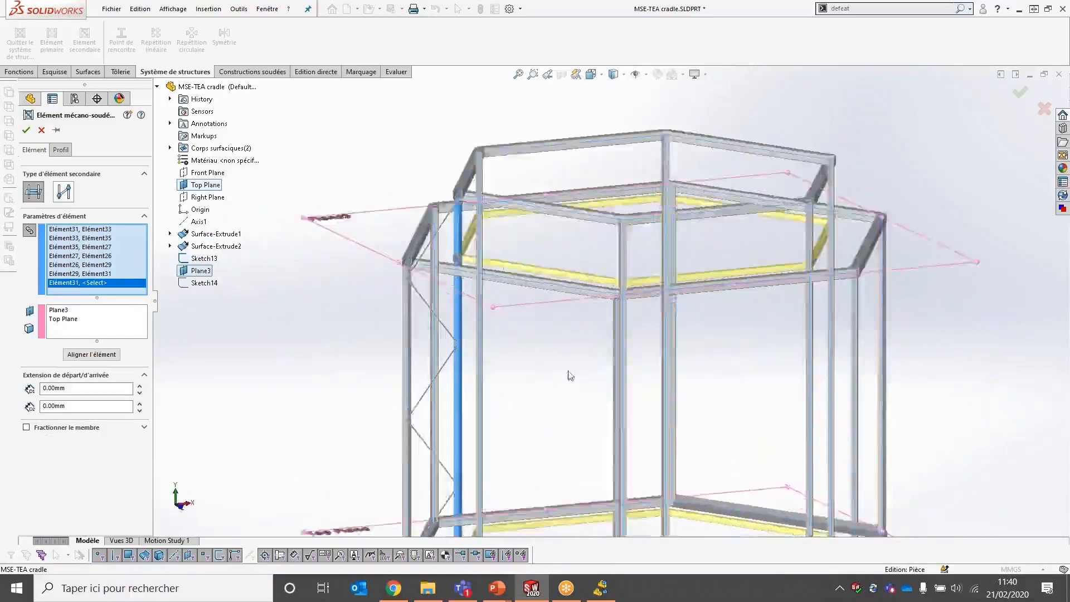
{"action": "middle_click_drag", "start_coordinate": [566, 391], "coordinate": [476, 356]}
{"action": "left_click", "coordinate": [26, 130]}
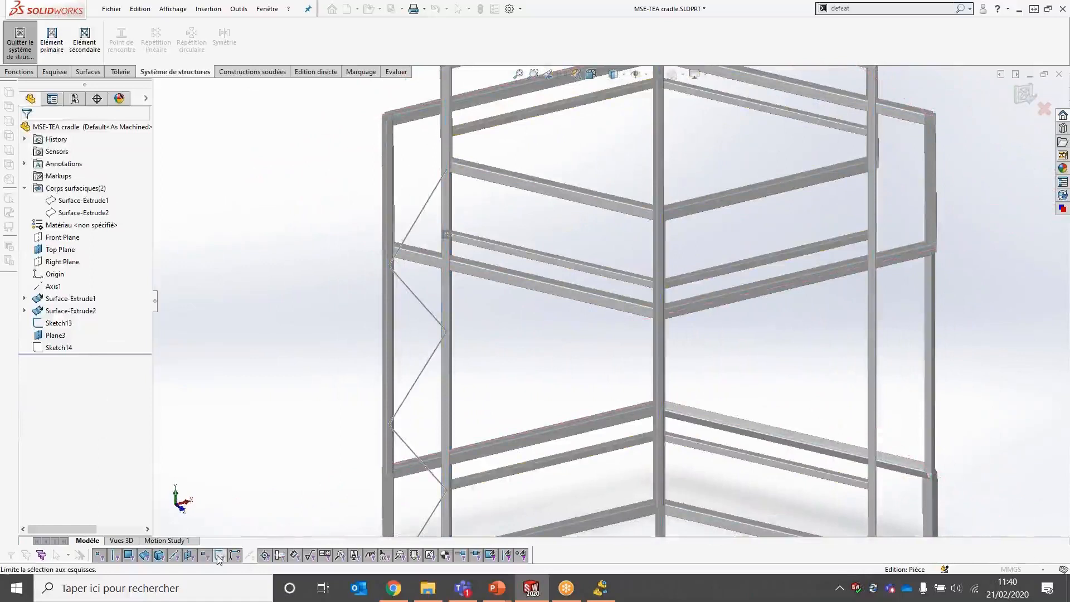
Start another primary member and set its profile to type Al Round Tubing, size Al RND TUBE 6 OD x 0.25 Wall
{"action": "left_click", "coordinate": [235, 555]}
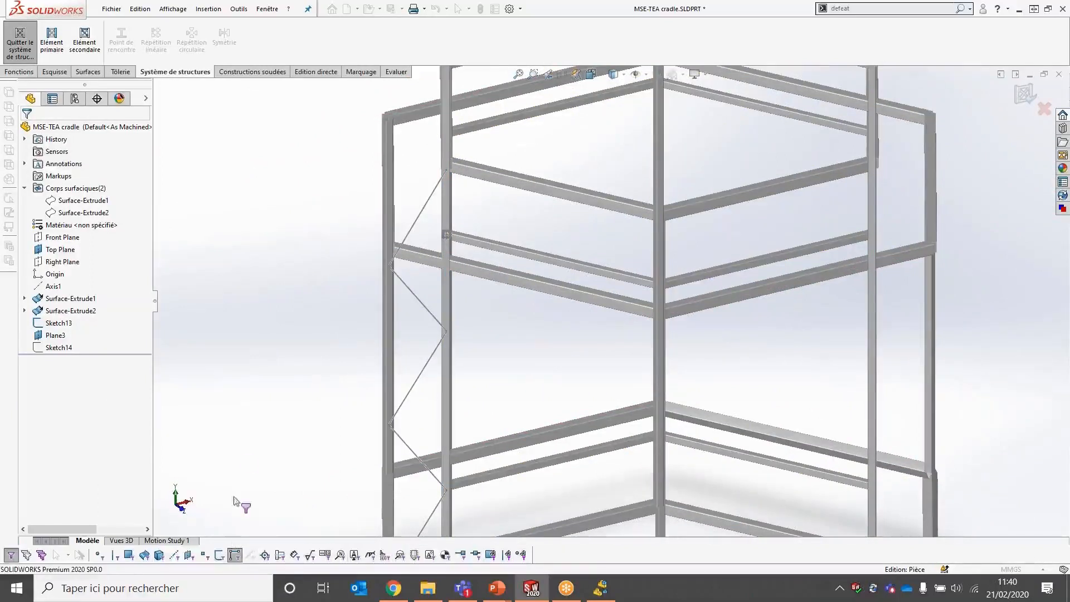
{"action": "left_click", "coordinate": [51, 40]}
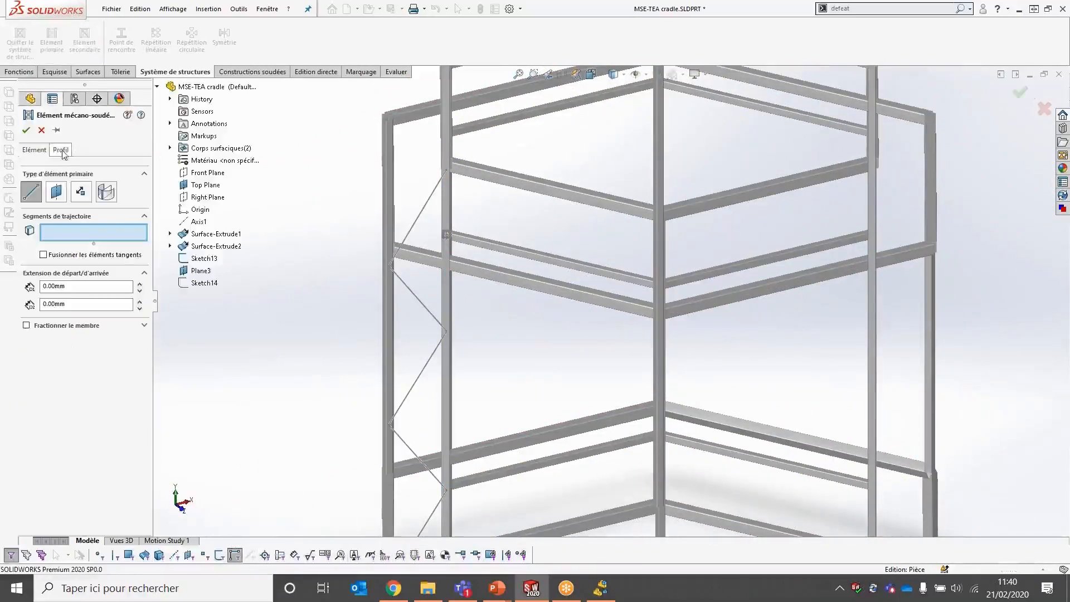
{"action": "left_click", "coordinate": [60, 149]}
{"action": "left_click", "coordinate": [65, 226]}
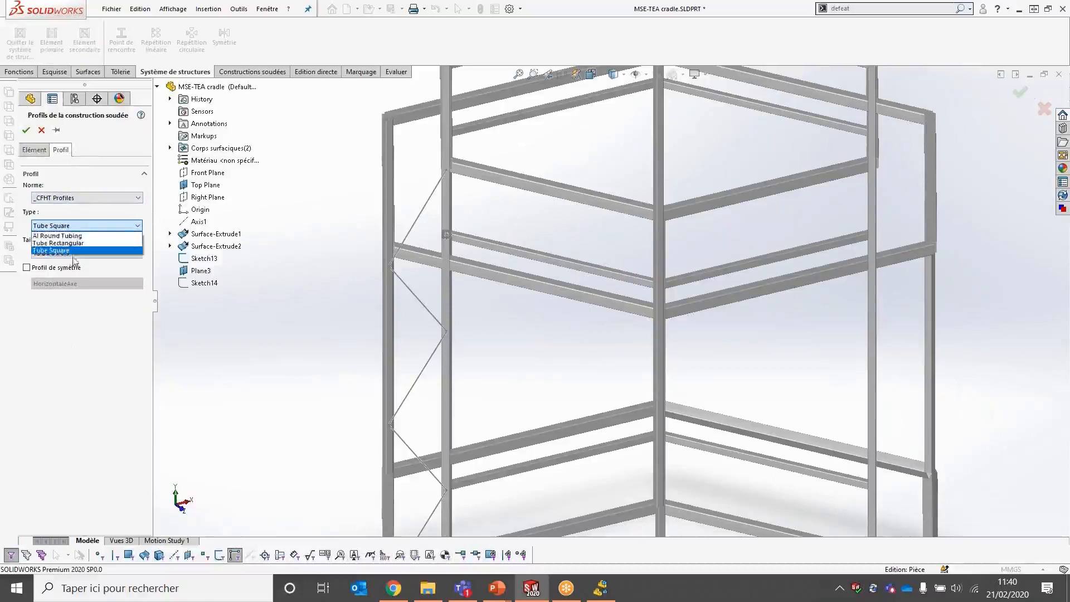
{"action": "left_click", "coordinate": [65, 236]}
{"action": "left_click", "coordinate": [67, 252]}
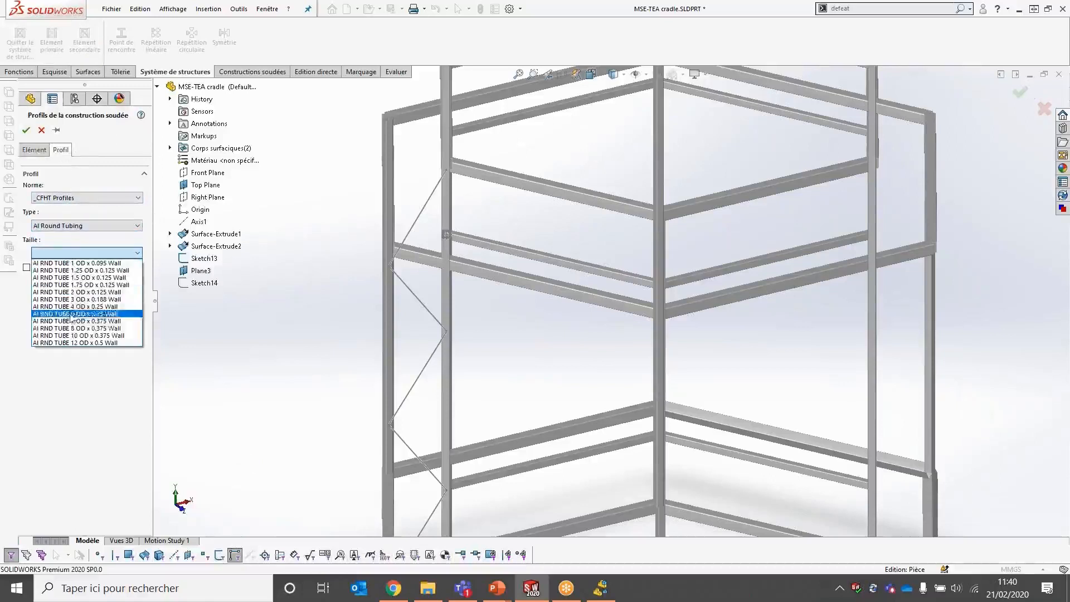
{"action": "left_click", "coordinate": [78, 313]}
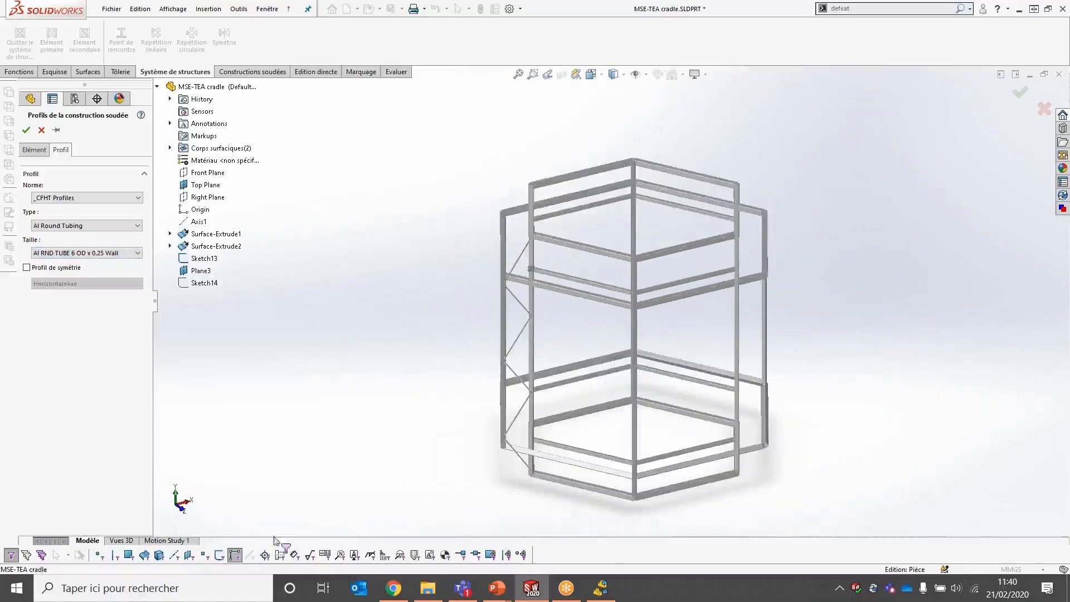
Clear the selection filter, use the six zigzag lines of Sketch13 as path segments, and create the round tube members
{"action": "left_click", "coordinate": [235, 555]}
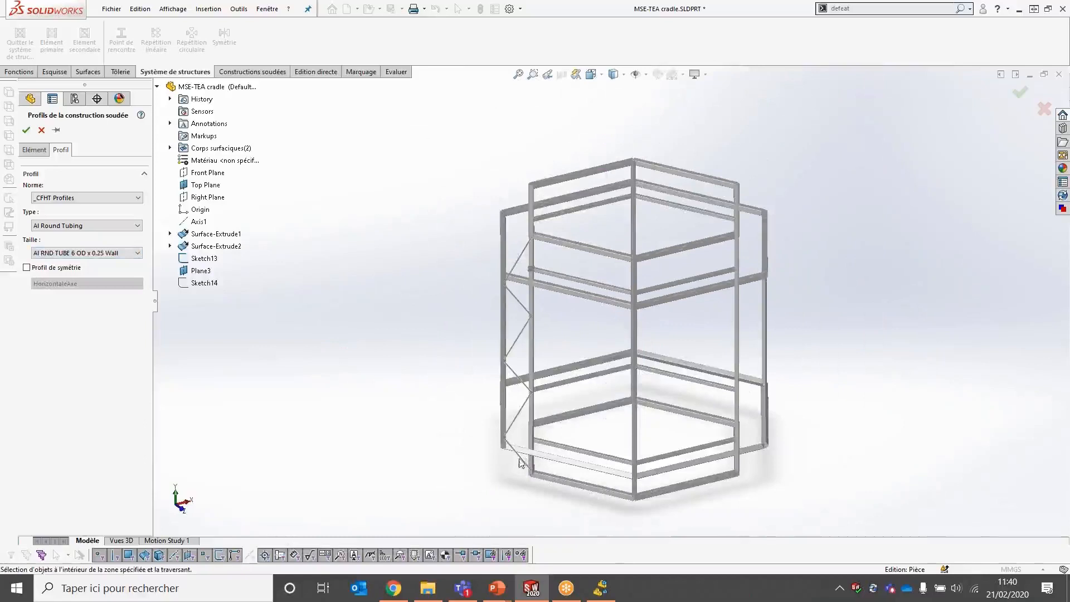
{"action": "left_click", "coordinate": [30, 149]}
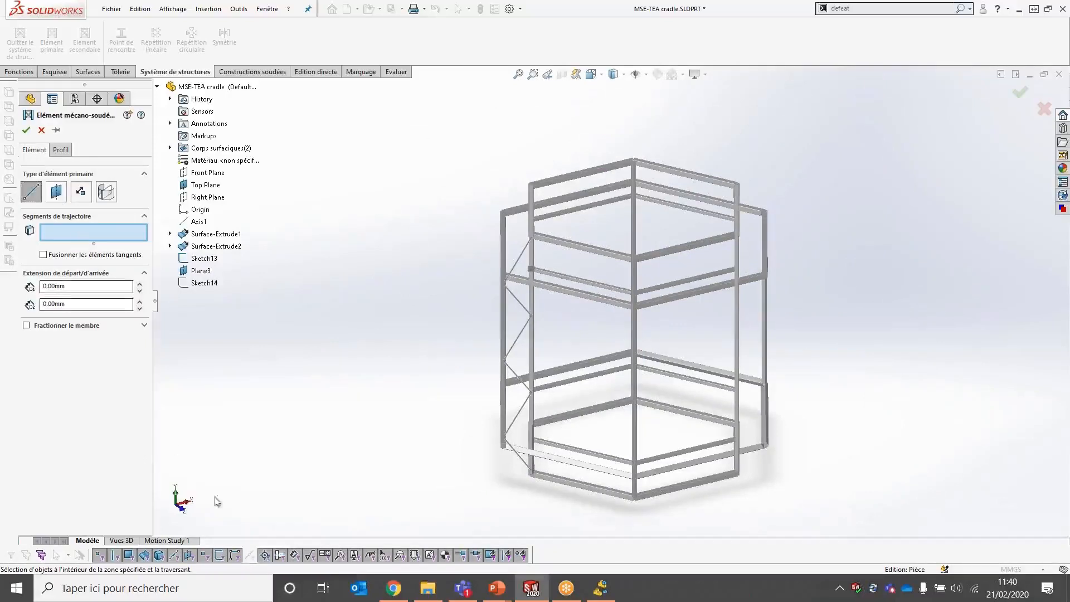
{"action": "left_click", "coordinate": [517, 457]}
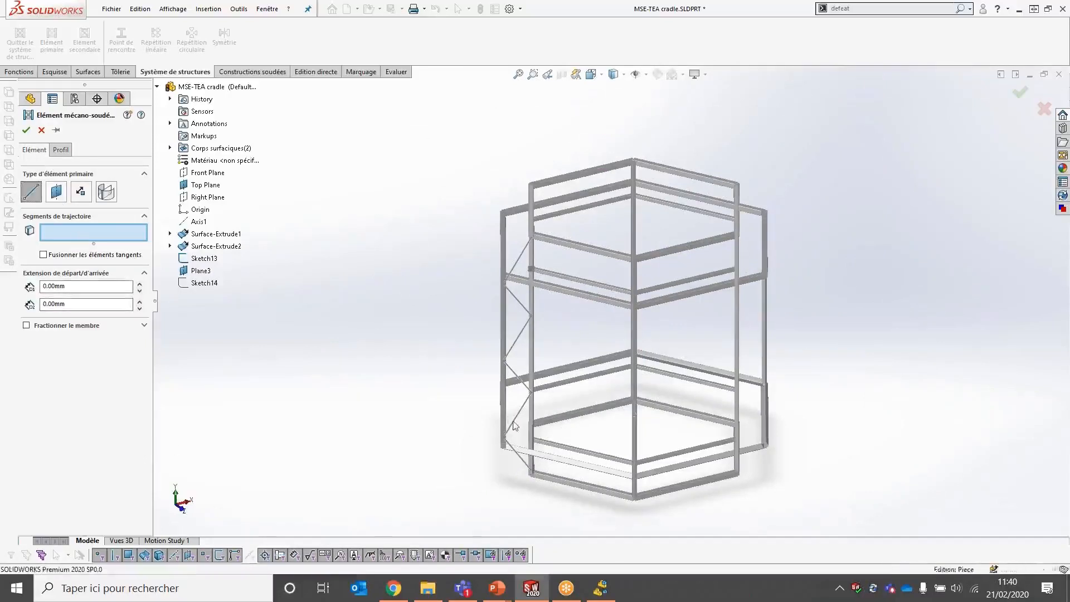
{"action": "left_click", "coordinate": [515, 415]}
{"action": "left_click", "coordinate": [517, 378]}
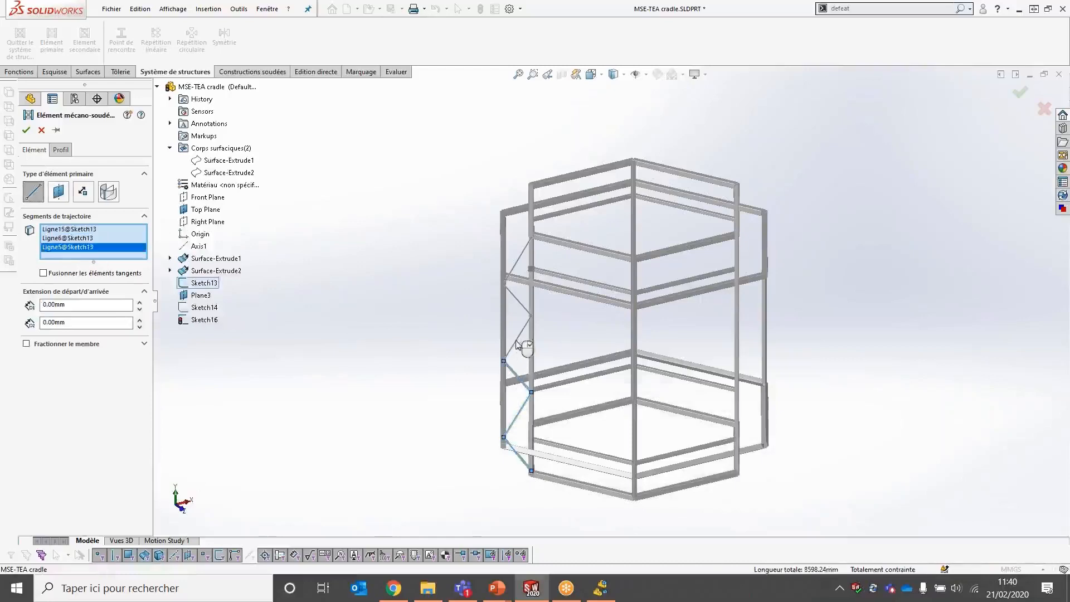
{"action": "left_click", "coordinate": [517, 338]}
{"action": "left_click", "coordinate": [518, 301]}
{"action": "left_click", "coordinate": [522, 257]}
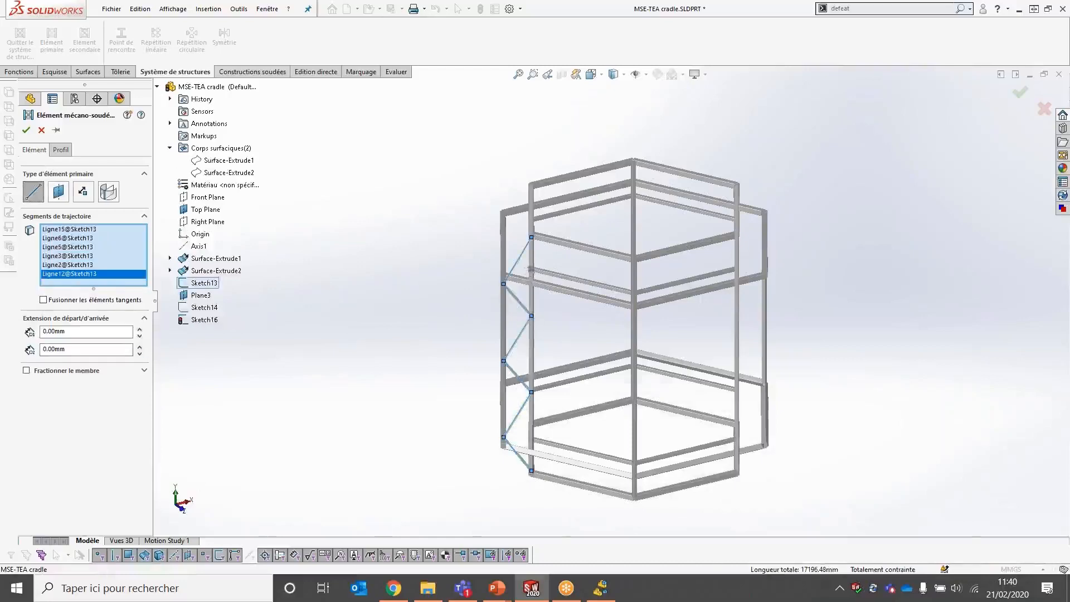
{"action": "scroll", "coordinate": [524, 259], "scroll_direction": "down", "scroll_amount": 5}
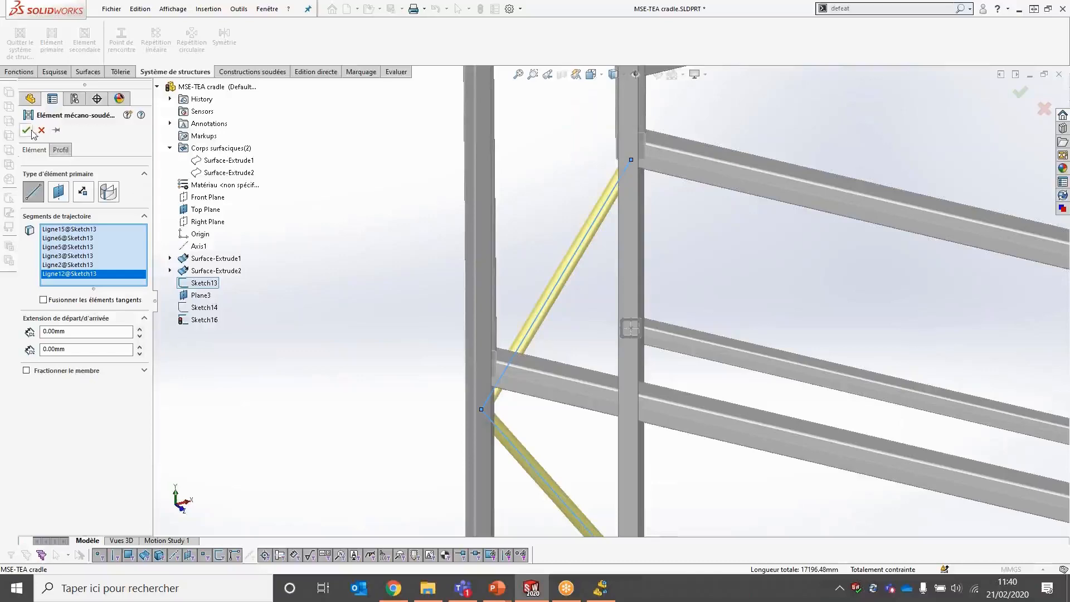
{"action": "left_click", "coordinate": [26, 130]}
Finish the structure system and set the simple corner where the uppermost diagonal tube meets the vertical member to body trim
{"action": "middle_click_drag", "start_coordinate": [677, 320], "coordinate": [663, 341]}
{"action": "scroll", "coordinate": [723, 350], "scroll_direction": "up", "scroll_amount": 4}
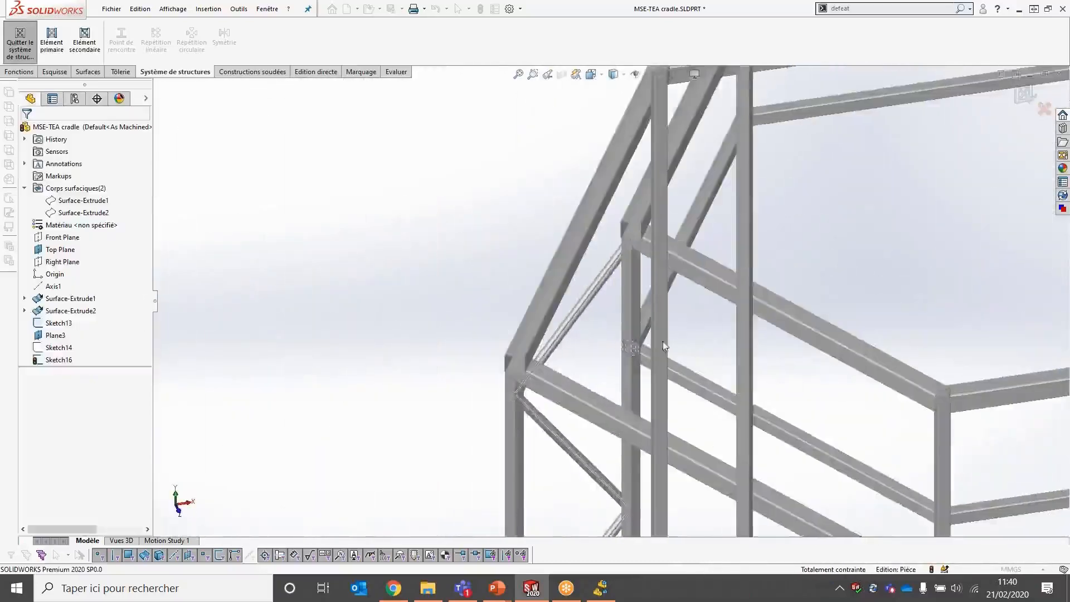
{"action": "scroll", "coordinate": [663, 341], "scroll_direction": "up", "scroll_amount": 4}
{"action": "scroll", "coordinate": [834, 397], "scroll_direction": "down", "scroll_amount": 1}
{"action": "left_click", "coordinate": [1021, 97]}
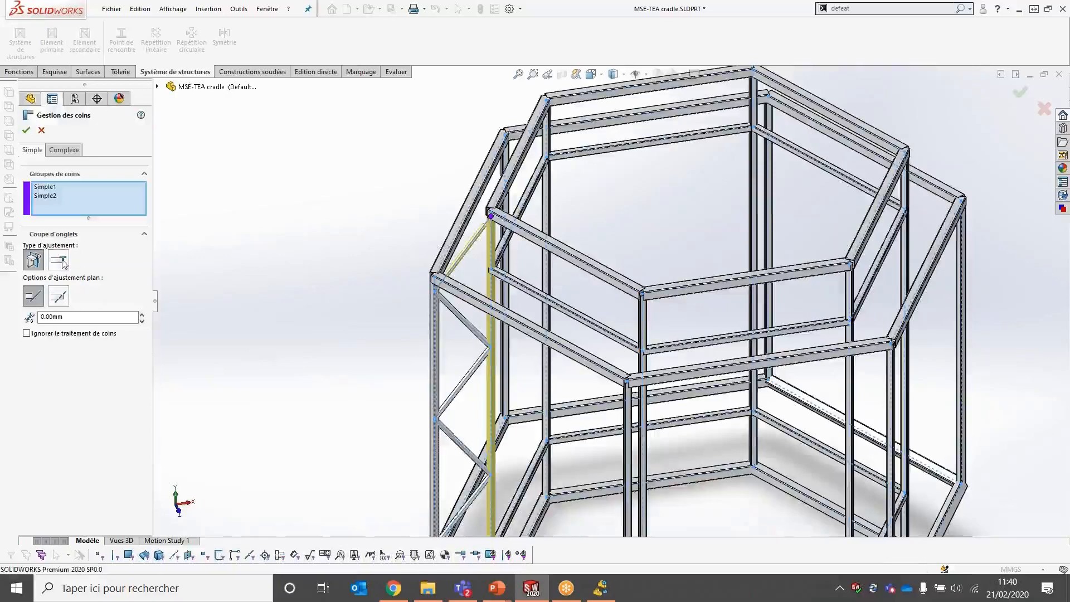
{"action": "scroll", "coordinate": [564, 288], "scroll_direction": "down", "scroll_amount": 2}
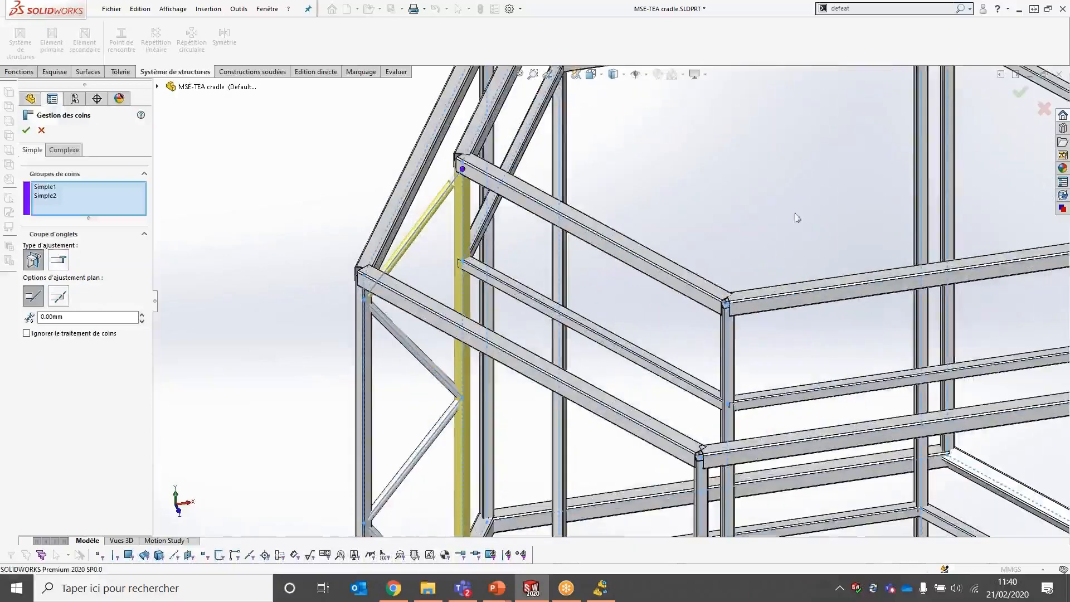
{"action": "left_click", "coordinate": [57, 260]}
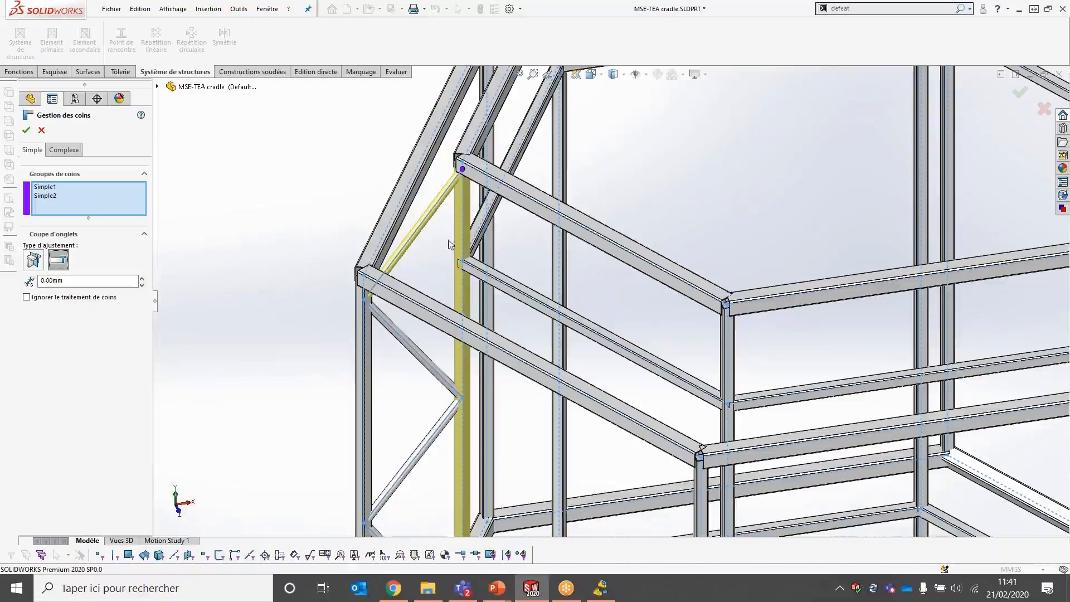
In the complex corner above the diagonal tube, move the vertical member from body trim to planar trim and accept the corner management
{"action": "scroll", "coordinate": [391, 184], "scroll_direction": "down", "scroll_amount": 5}
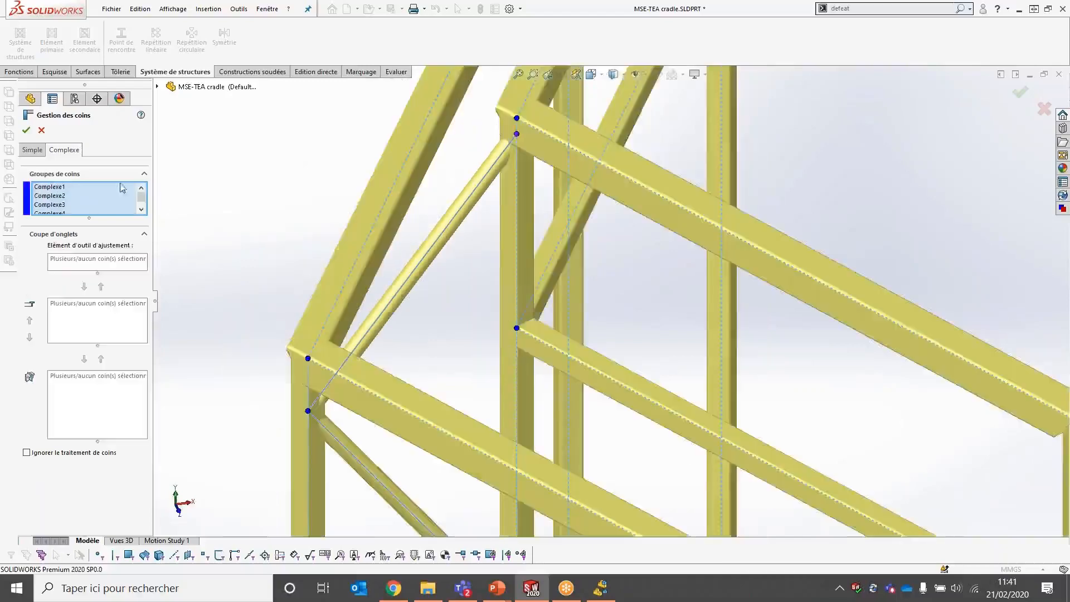
{"action": "scroll", "coordinate": [558, 161], "scroll_direction": "down", "scroll_amount": 3}
{"action": "left_click", "coordinate": [554, 149]}
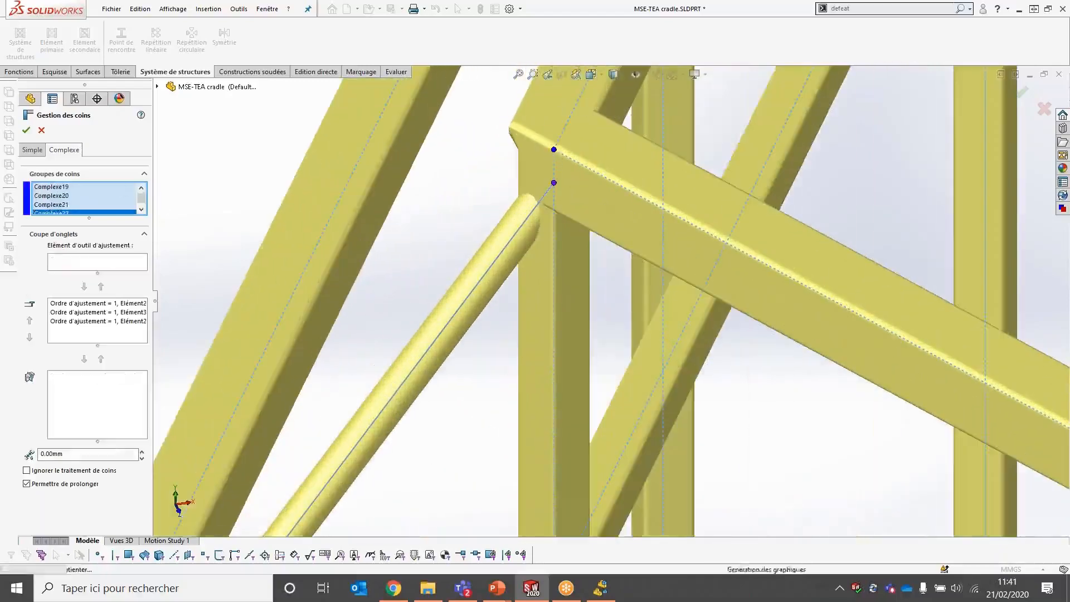
{"action": "left_click", "coordinate": [79, 321]}
{"action": "left_click", "coordinate": [84, 313]}
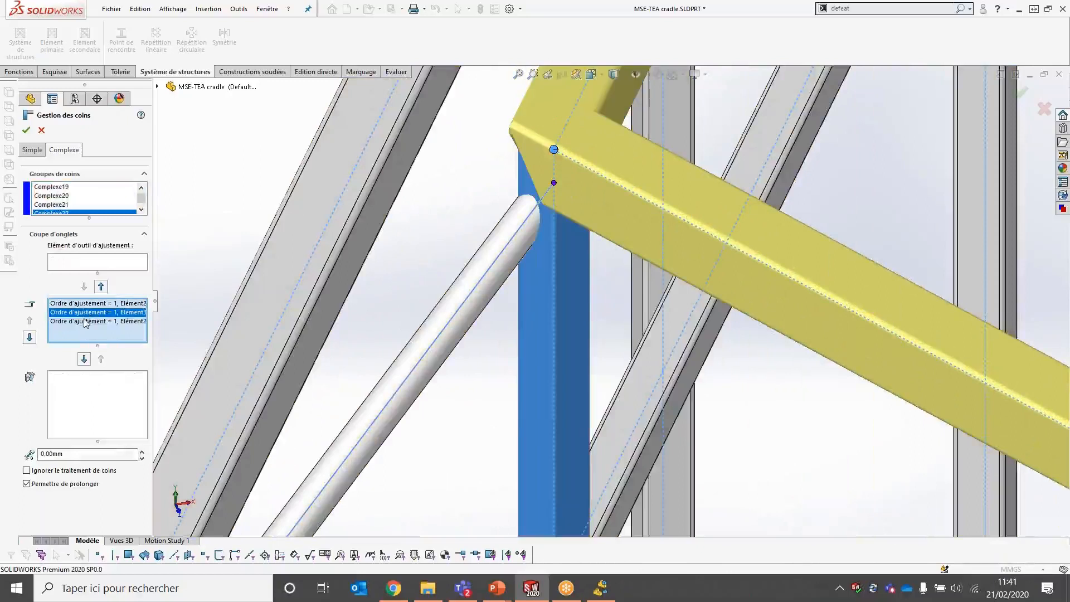
{"action": "left_click", "coordinate": [85, 360]}
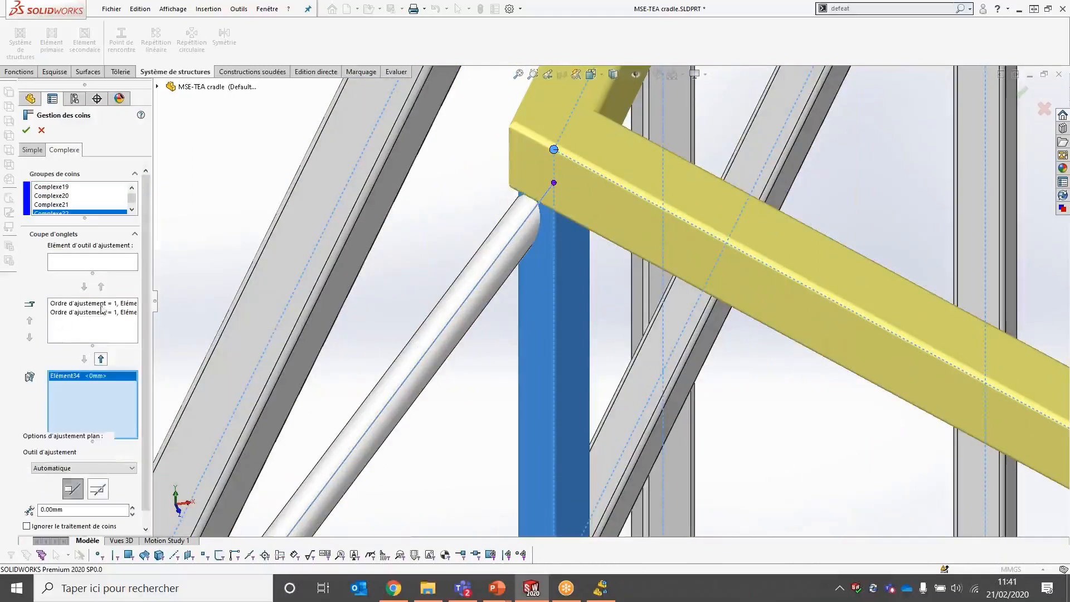
{"action": "left_click", "coordinate": [27, 130]}
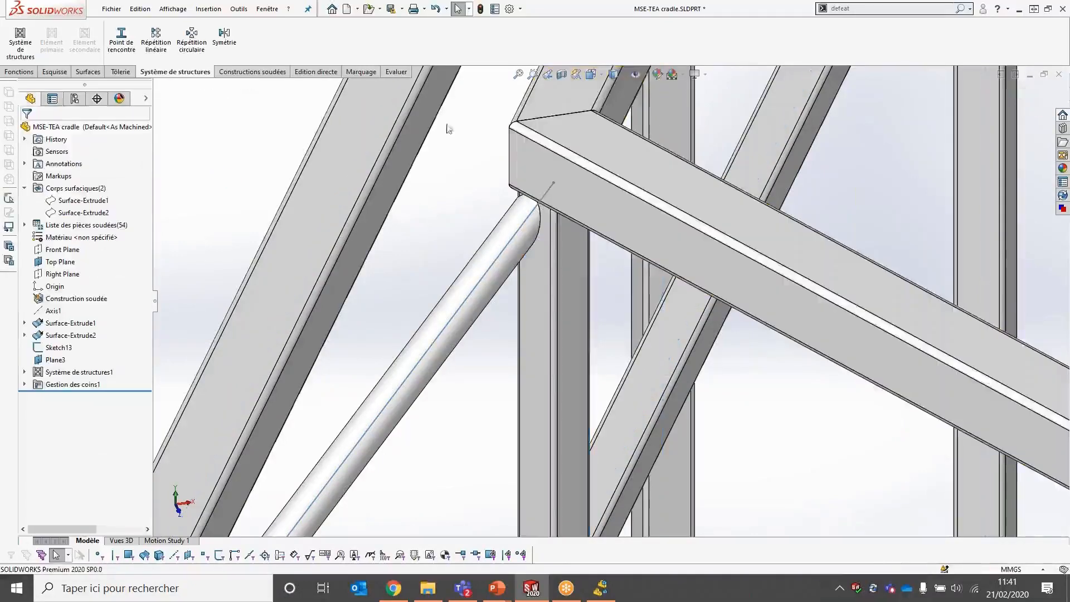
{"action": "scroll", "coordinate": [654, 309], "scroll_direction": "up", "scroll_amount": 5}
{"action": "scroll", "coordinate": [771, 392], "scroll_direction": "up", "scroll_amount": 10}
{"action": "scroll", "coordinate": [780, 415], "scroll_direction": "down", "scroll_amount": 3}
{"action": "middle_click_drag", "start_coordinate": [597, 303], "coordinate": [490, 222]}
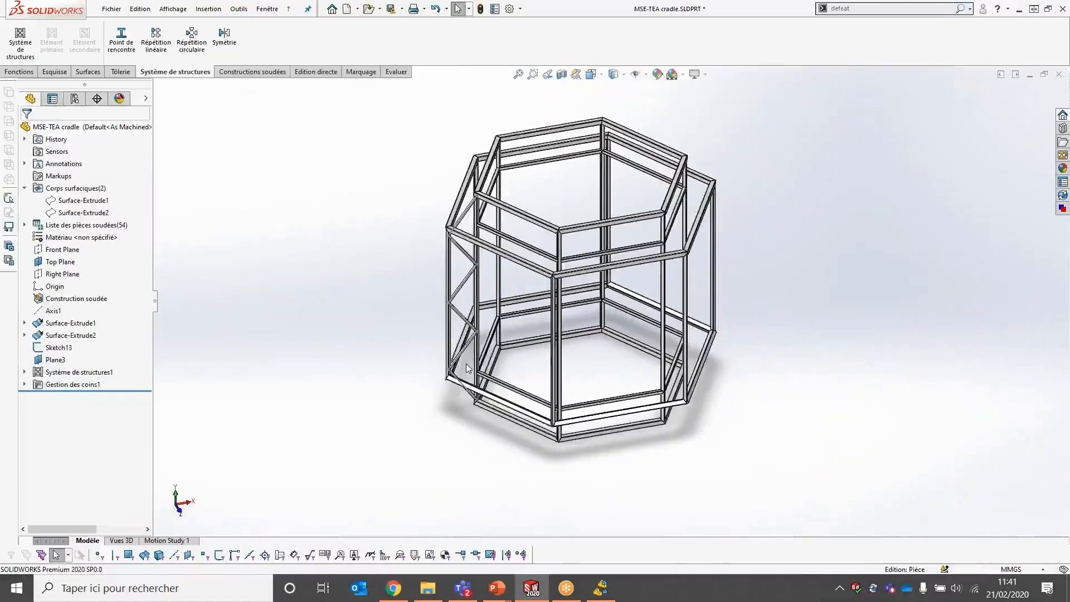
Start a circular pattern around Axis1 with 6 equally spaced instances over 360 degrees, set to pattern bodies
{"action": "scroll", "coordinate": [465, 363], "scroll_direction": "down", "scroll_amount": 3}
{"action": "left_click", "coordinate": [178, 51]}
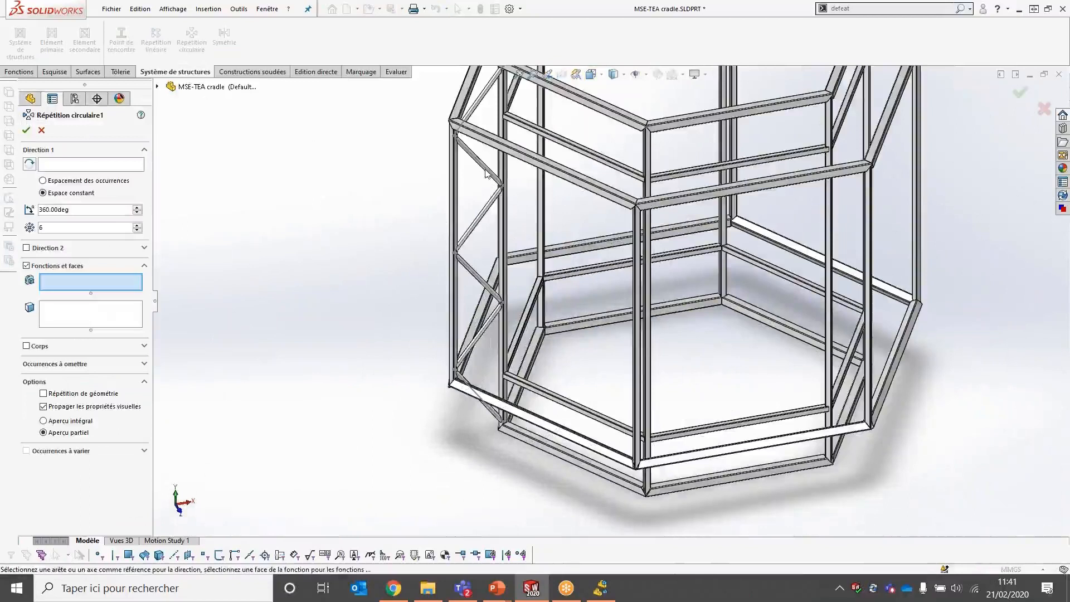
{"action": "left_click", "coordinate": [58, 164]}
{"action": "left_click", "coordinate": [157, 87]}
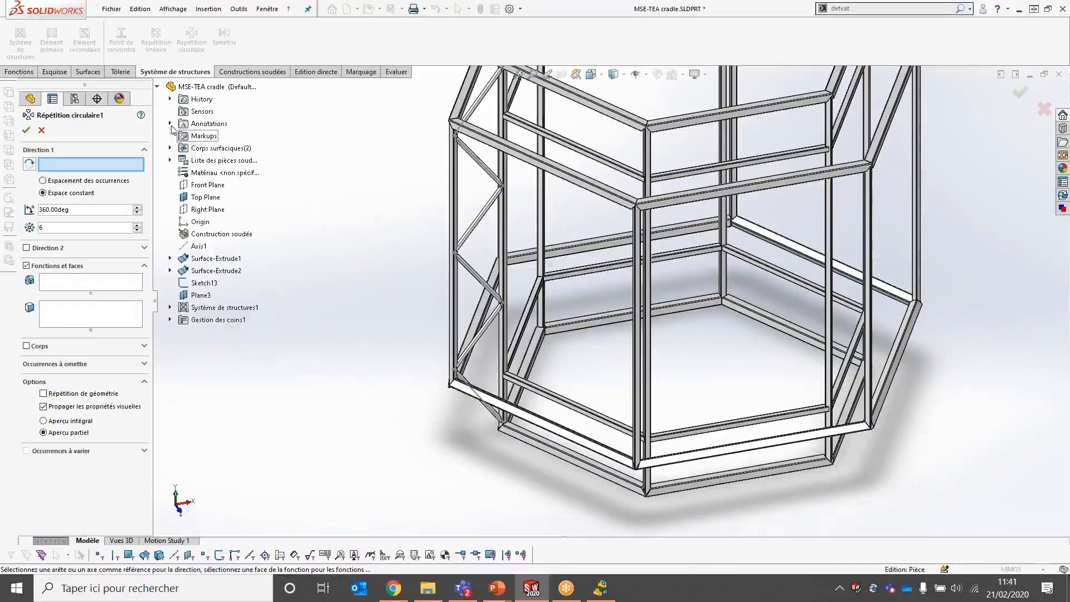
{"action": "left_click", "coordinate": [199, 246]}
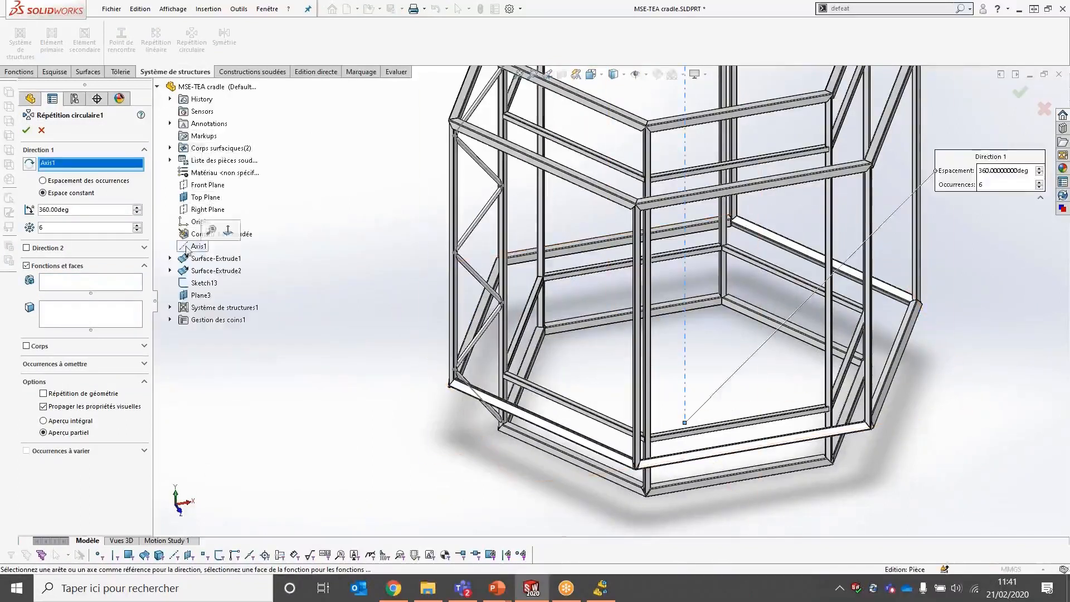
{"action": "left_click", "coordinate": [27, 346]}
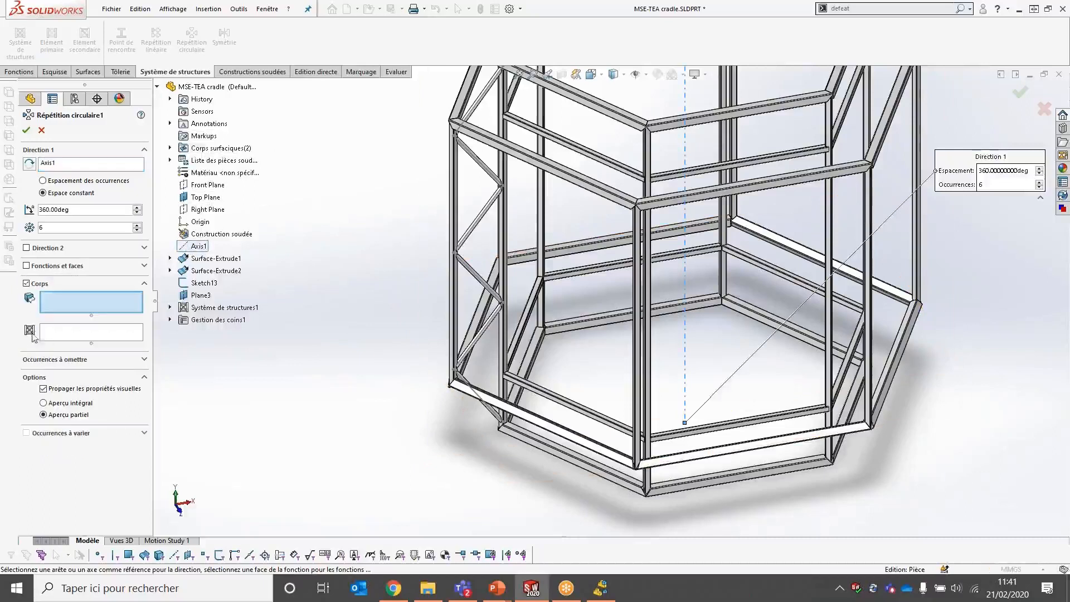
{"action": "left_click", "coordinate": [45, 334]}
{"action": "left_click", "coordinate": [71, 310]}
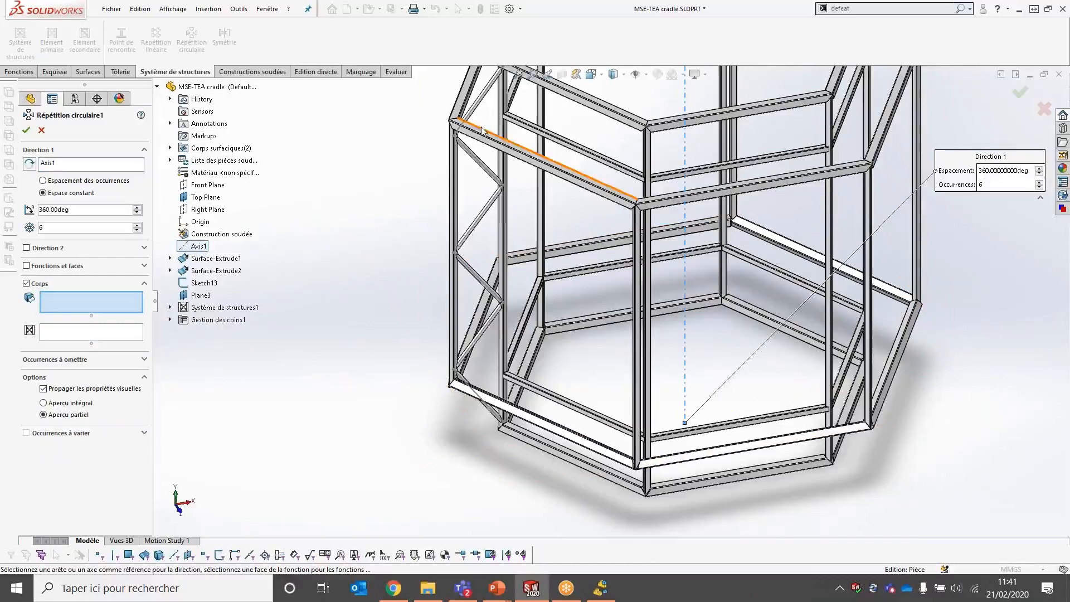
Choose the six diagonal round tubes of the zigzag as the bodies to pattern and create the circular pattern
{"action": "left_click", "coordinate": [493, 171]}
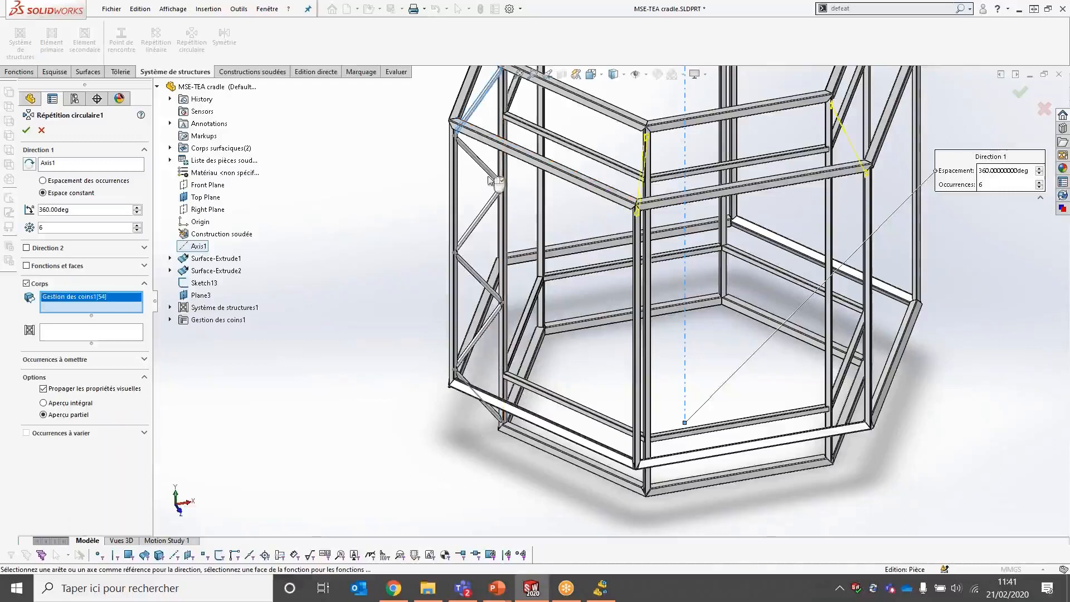
{"action": "left_click", "coordinate": [493, 223]}
{"action": "left_click", "coordinate": [488, 279]}
{"action": "left_click", "coordinate": [490, 326]}
{"action": "left_click", "coordinate": [487, 325]}
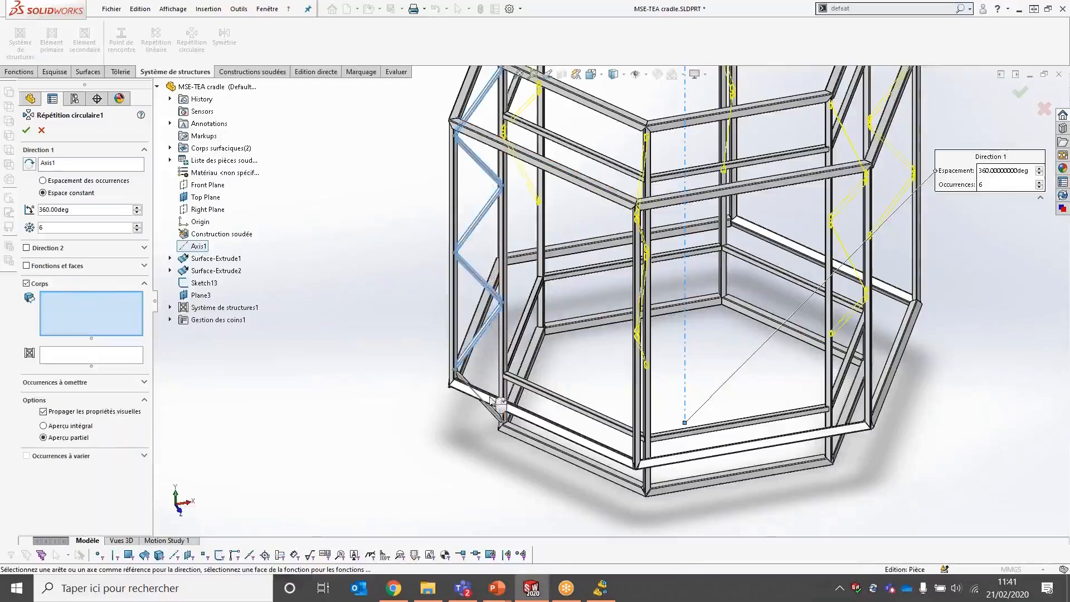
{"action": "left_click", "coordinate": [492, 411]}
{"action": "right_click", "coordinate": [688, 335]}
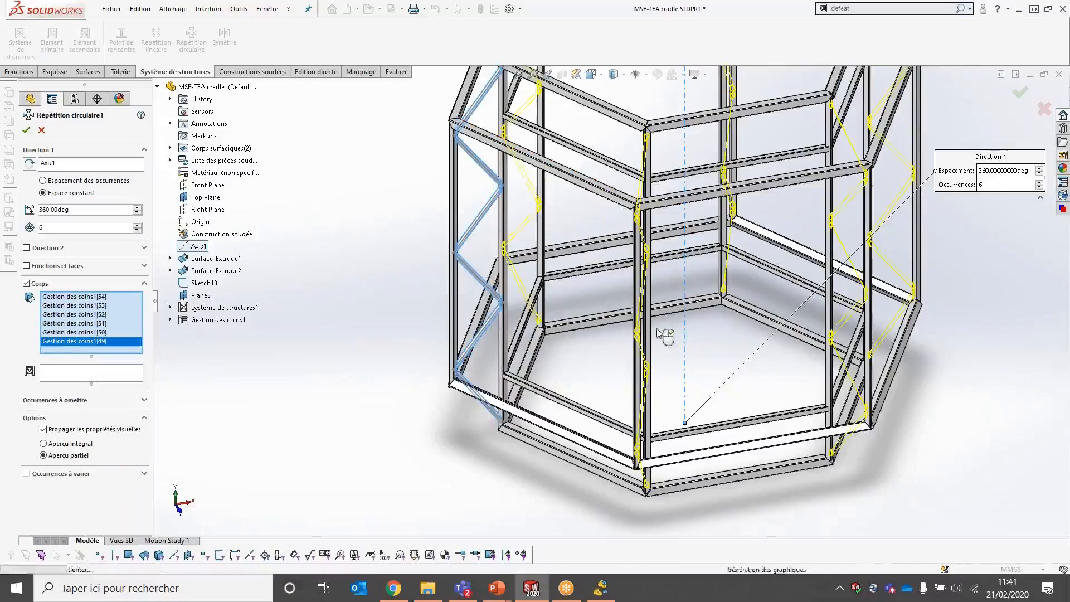
{"action": "middle_click_drag", "start_coordinate": [653, 322], "coordinate": [641, 234]}
{"action": "scroll", "coordinate": [640, 229], "scroll_direction": "down", "scroll_amount": 5}
{"action": "scroll", "coordinate": [641, 233], "scroll_direction": "up", "scroll_amount": 3}
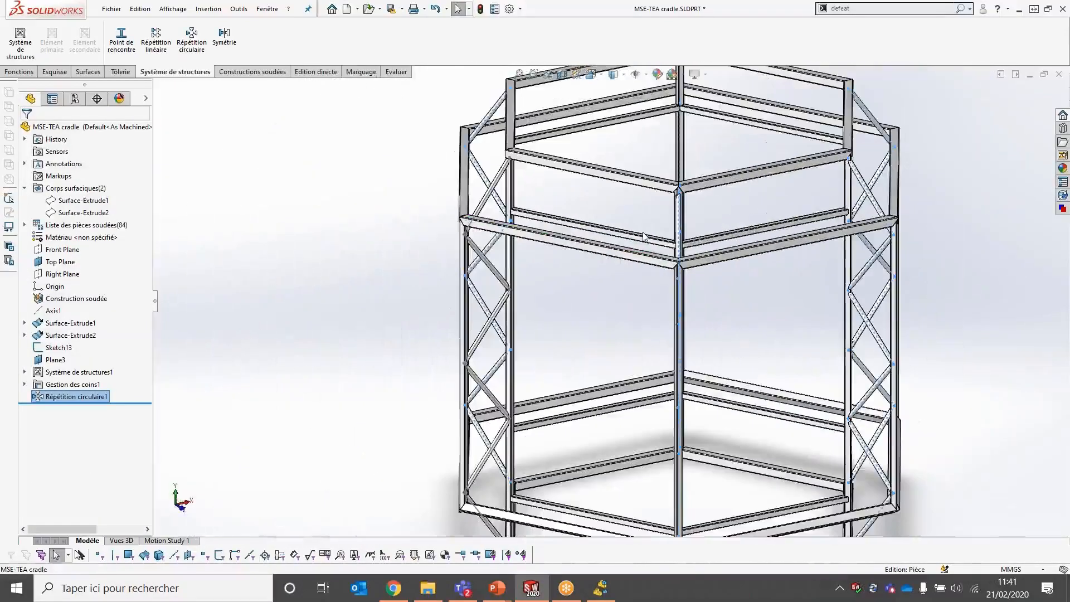
{"action": "key", "text": "ctrl+7"}
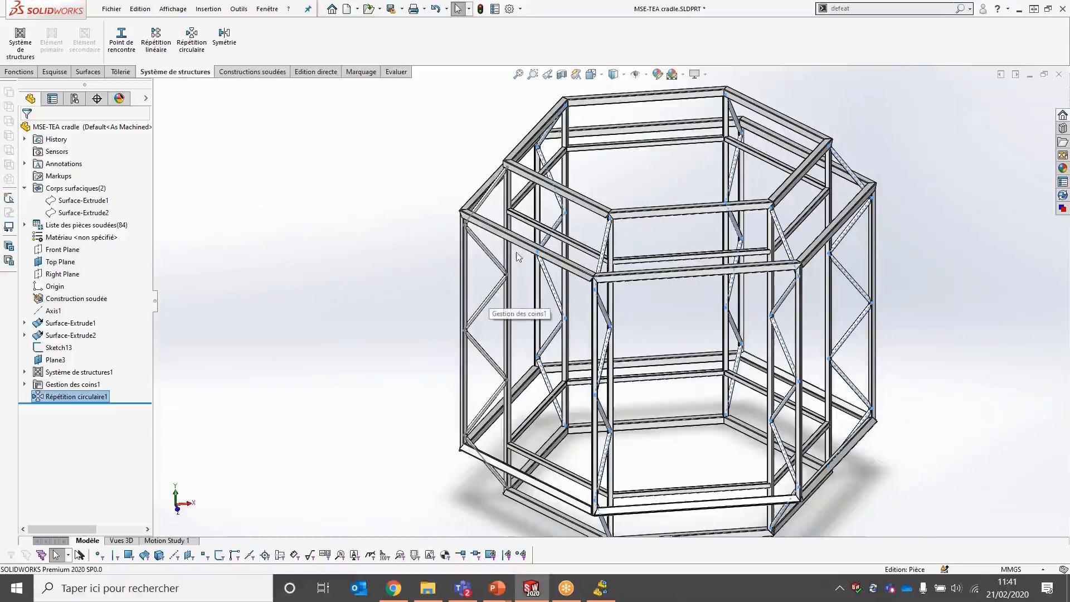
Close the MSE-TEA cradle part, show the slide about repairing missing fillet references, and return to SOLIDWORKS
{"action": "key", "text": "ctrl+w"}
{"action": "left_click", "coordinate": [502, 330]}
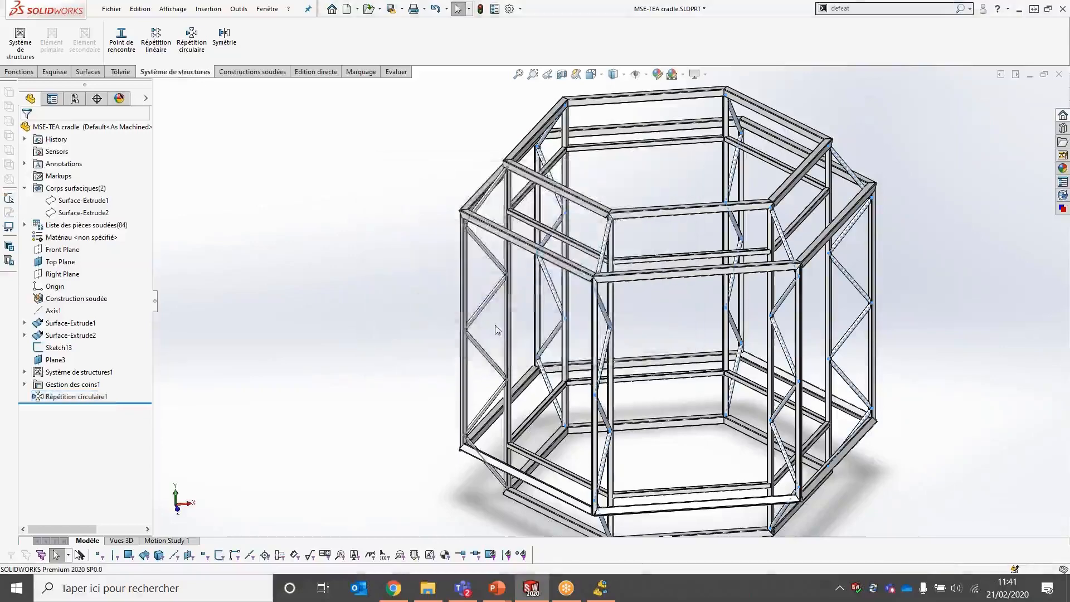
{"action": "key", "text": "alt+Tab"}
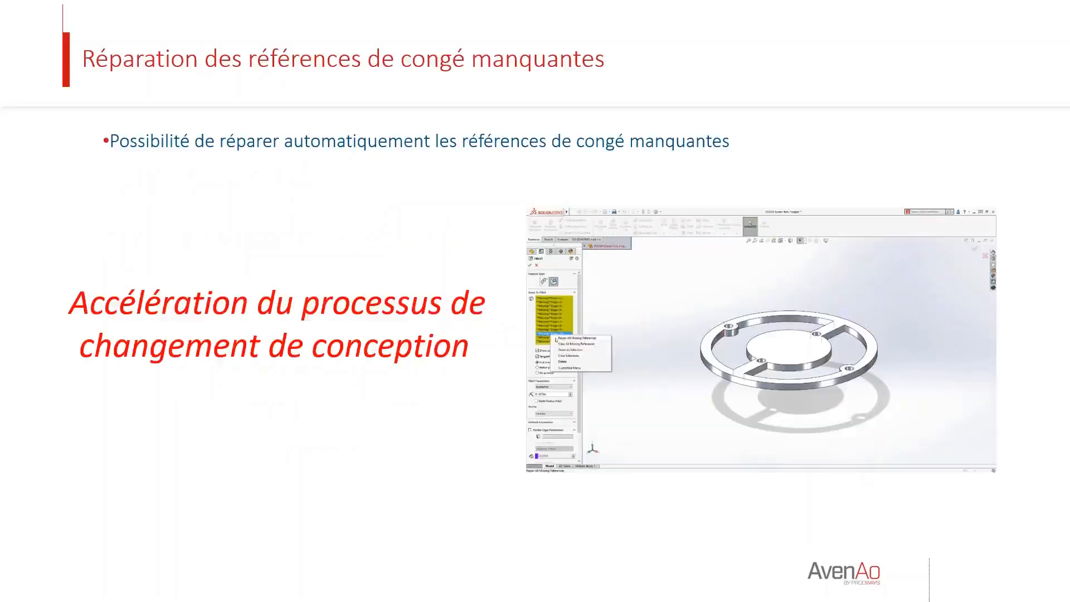
{"action": "key", "text": "alt+Tab"}
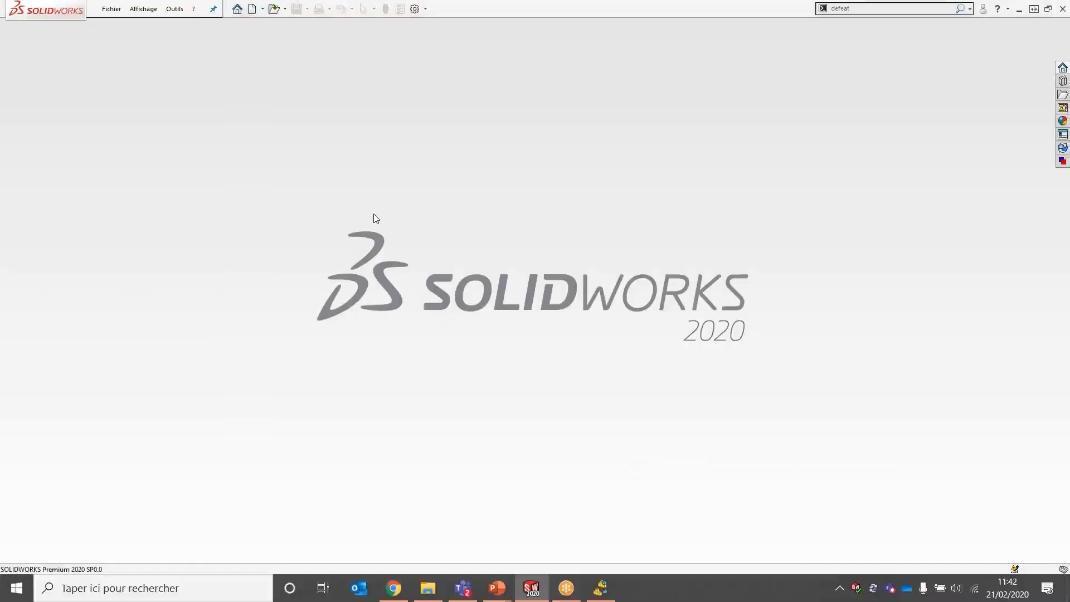
Open the part 313269 Screen Rim, Hopper.SLDPRT from the Fichiers folder
{"action": "key", "text": "ctrl+o"}
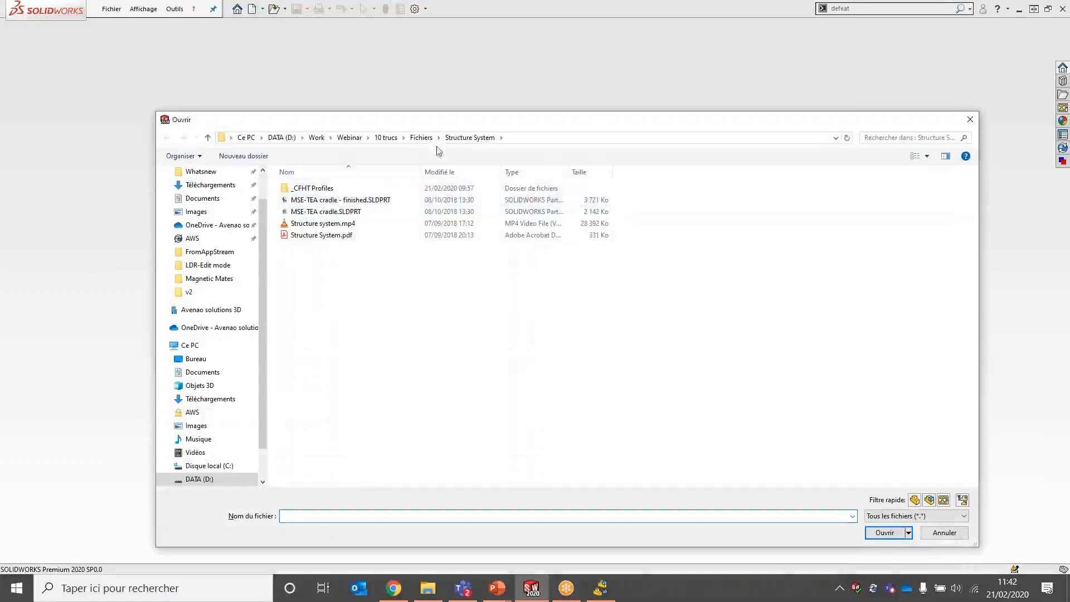
{"action": "left_click", "coordinate": [420, 137]}
{"action": "double_click", "coordinate": [321, 281]}
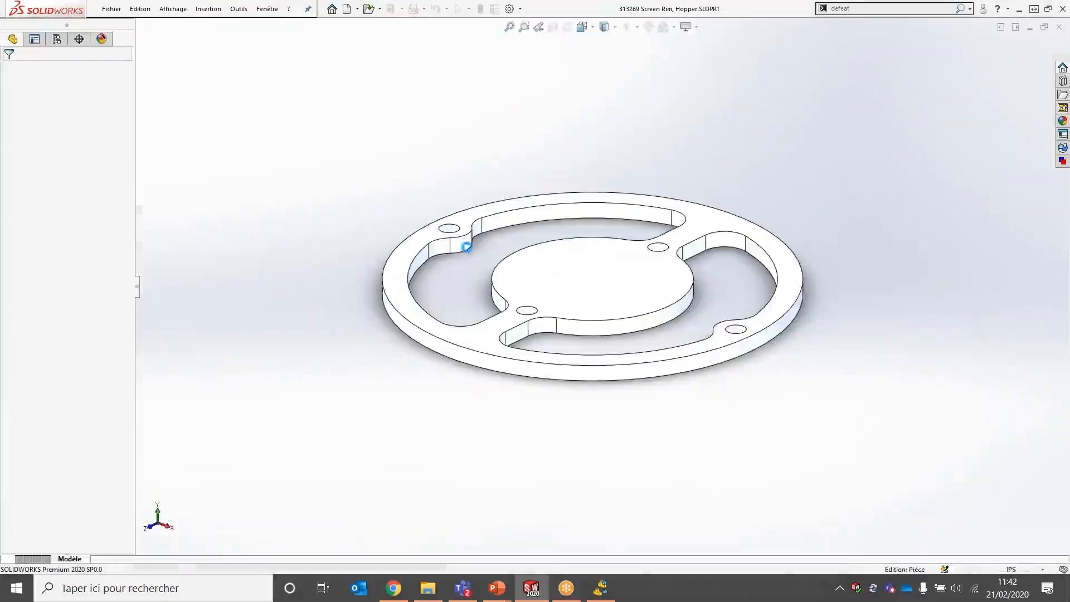
{"action": "scroll", "coordinate": [607, 314], "scroll_direction": "down", "scroll_amount": 2}
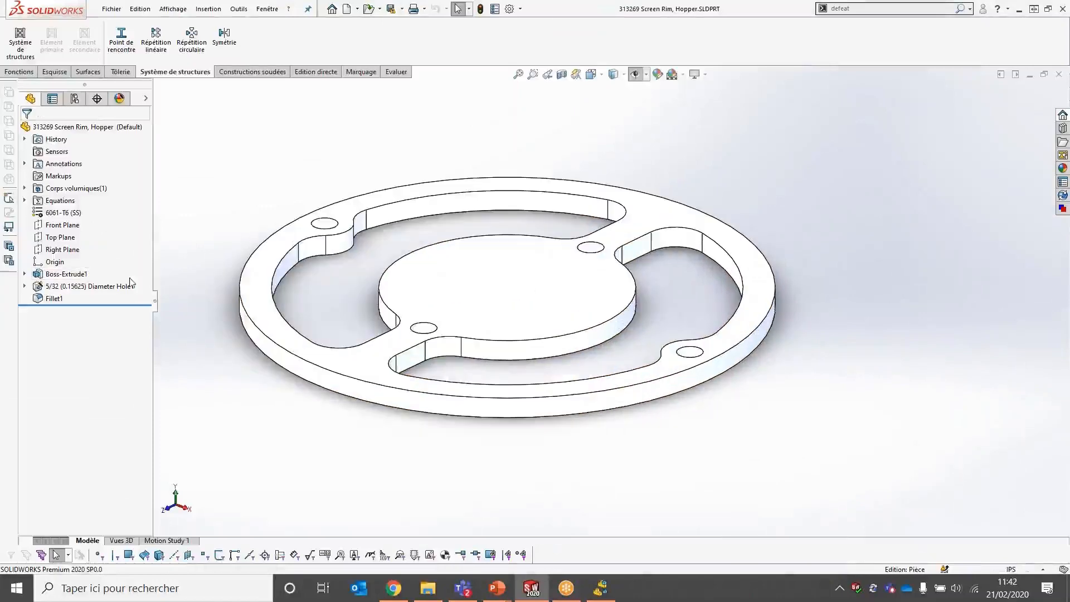
Roll the model back to just after Boss-Extrude1 and change that extrusion's selected contour to the sketch's outer circle
{"action": "left_click_drag", "start_coordinate": [98, 305], "coordinate": [78, 279]}
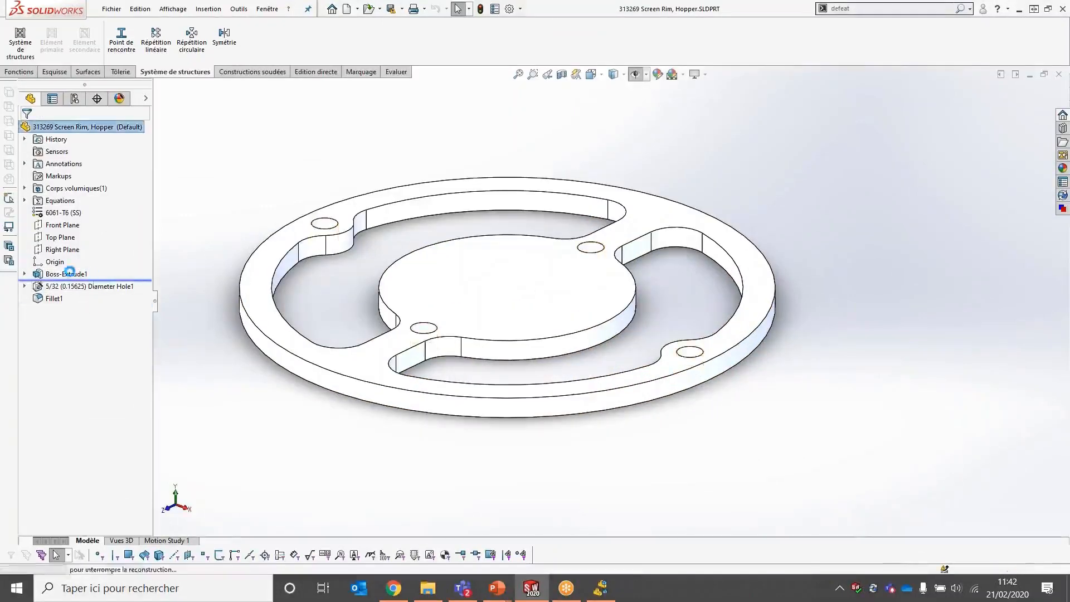
{"action": "left_click", "coordinate": [73, 274]}
{"action": "left_click", "coordinate": [97, 238]}
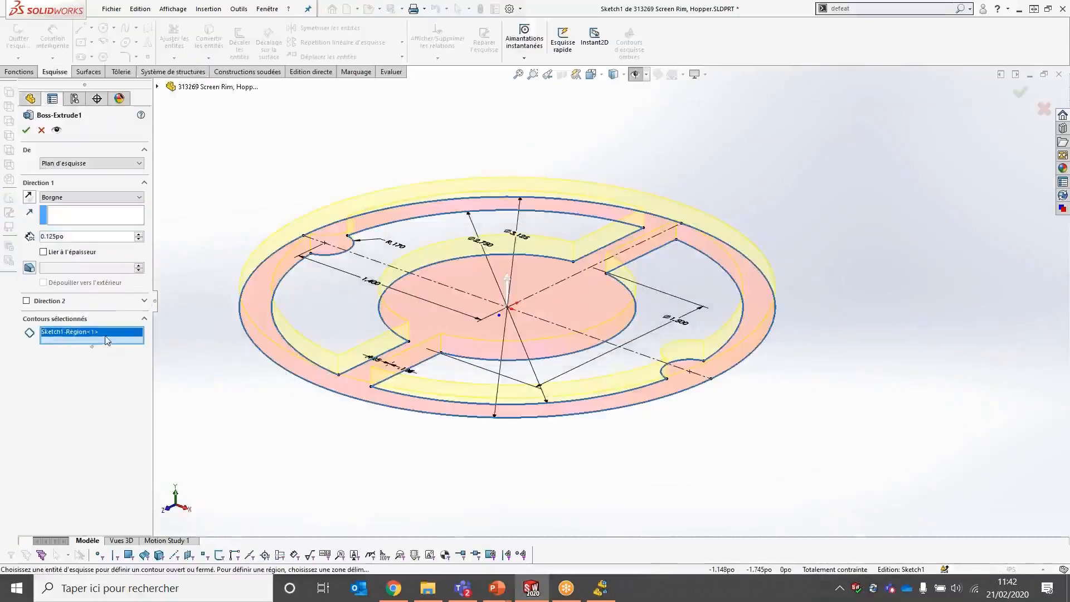
{"action": "left_click", "coordinate": [269, 364]}
{"action": "left_click", "coordinate": [266, 359]}
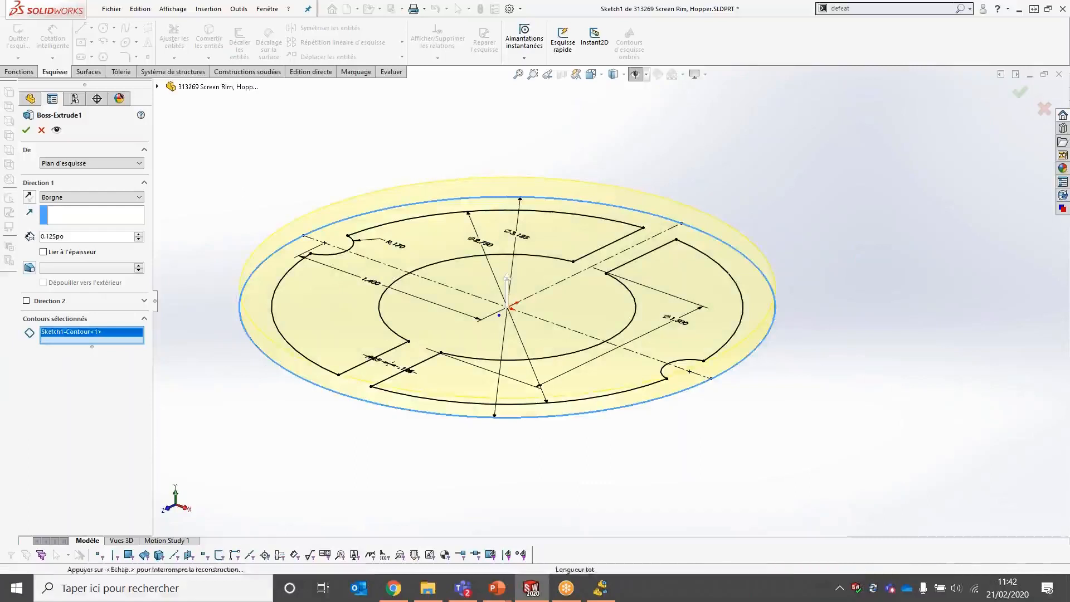
{"action": "key", "text": "Return"}
Reuse Sketch1 for an extruded cut of its two slot contours, with the direction reversed and the end condition Through All (A travers tout)
{"action": "left_click", "coordinate": [24, 274]}
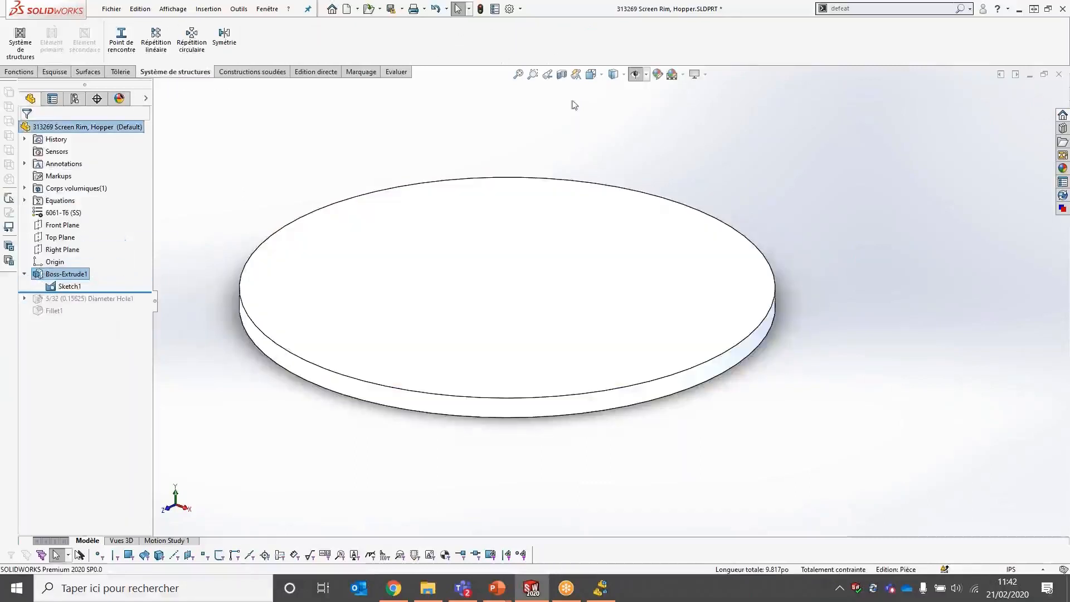
{"action": "left_click", "coordinate": [634, 74]}
{"action": "left_click", "coordinate": [326, 258]}
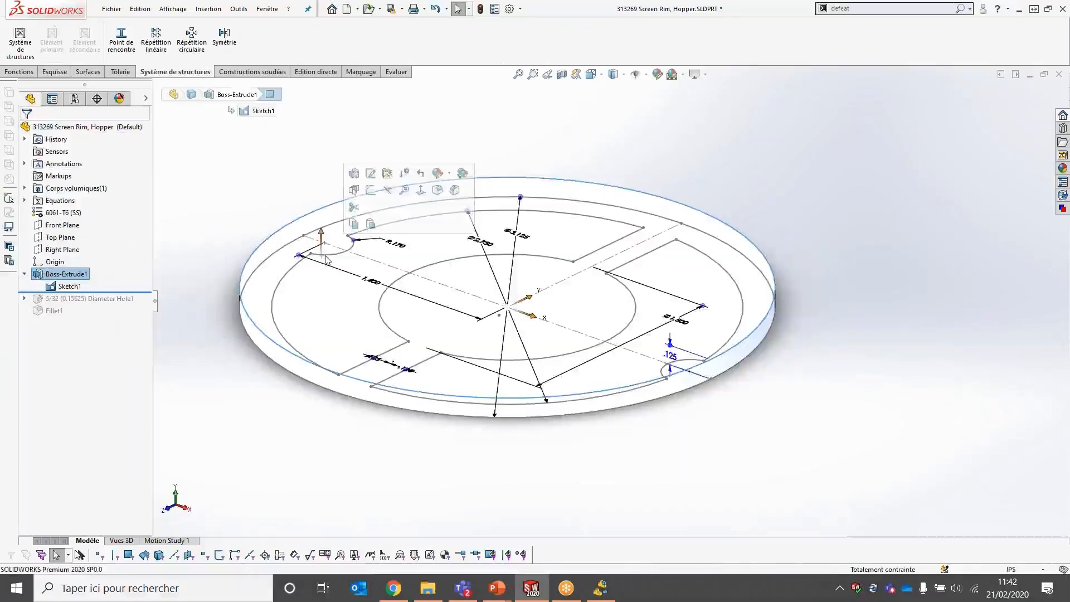
{"action": "left_click", "coordinate": [336, 294]}
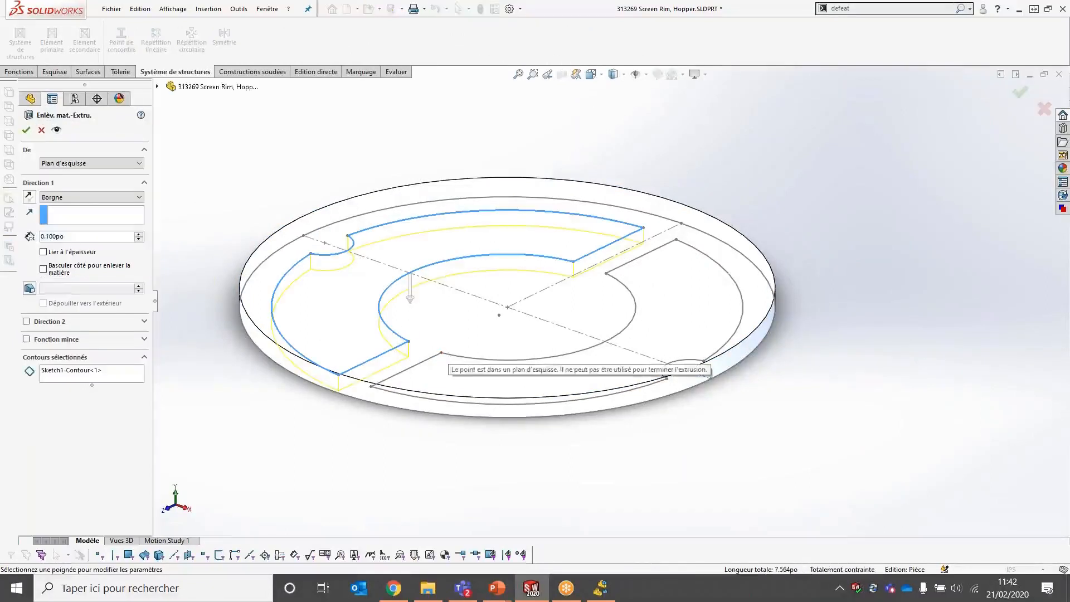
{"action": "left_click", "coordinate": [65, 378]}
{"action": "left_click", "coordinate": [468, 366]}
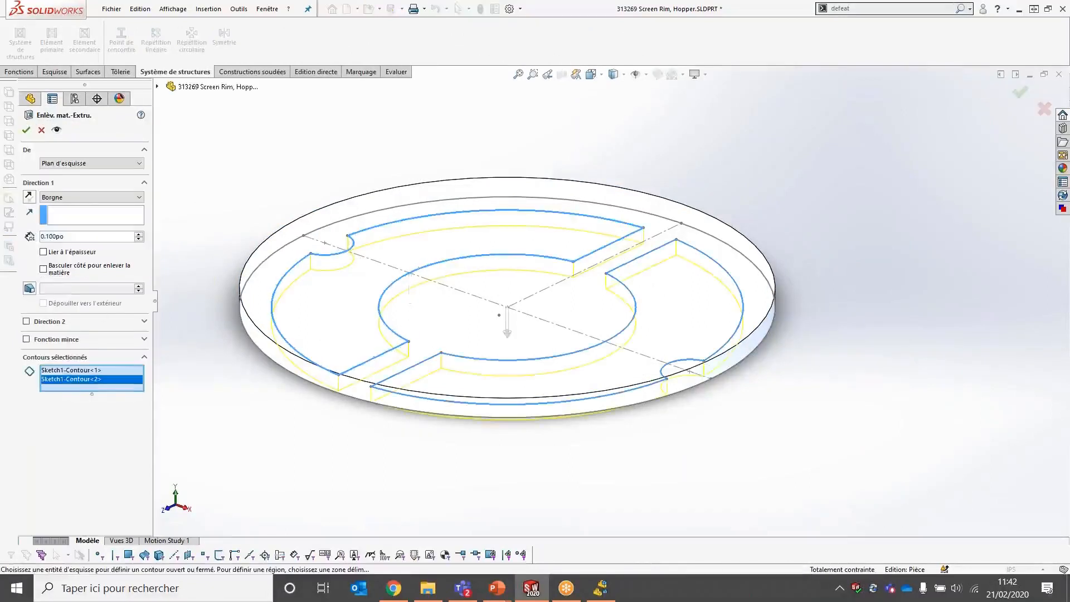
{"action": "left_click", "coordinate": [84, 198]}
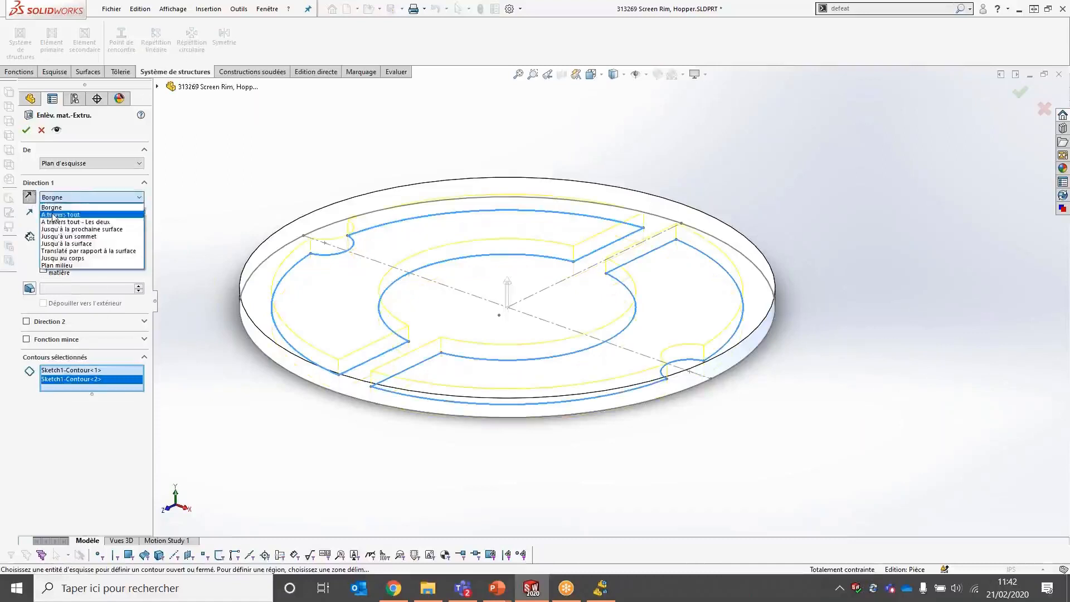
{"action": "left_click", "coordinate": [66, 215]}
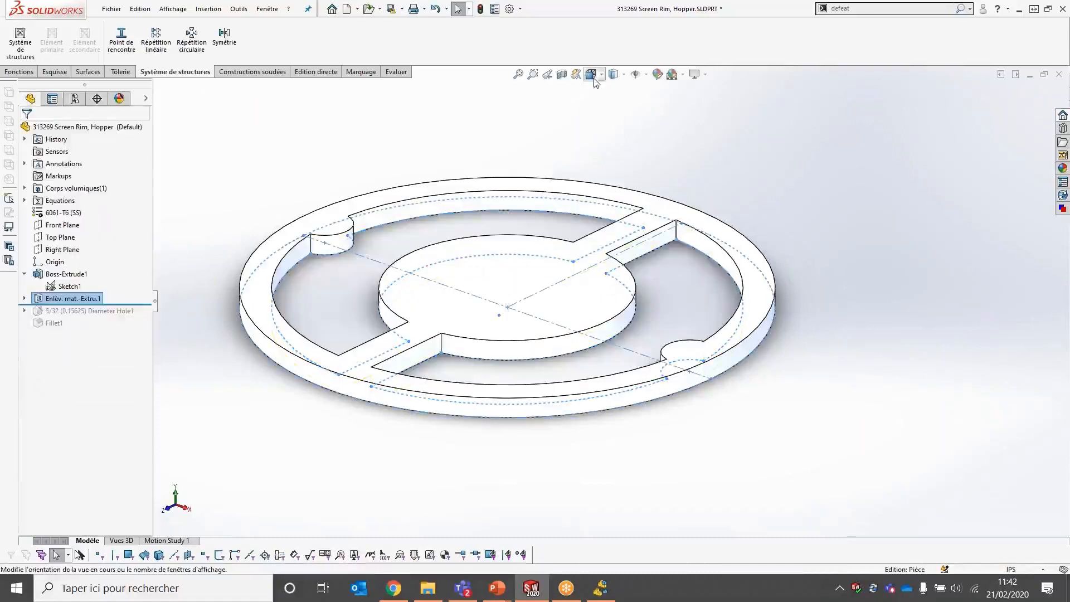
Roll the model forward past the 5/32 diameter holes and Fillet1, and inspect the sharp edge at the rim's hole lug
{"action": "left_click_drag", "start_coordinate": [130, 305], "coordinate": [137, 315]}
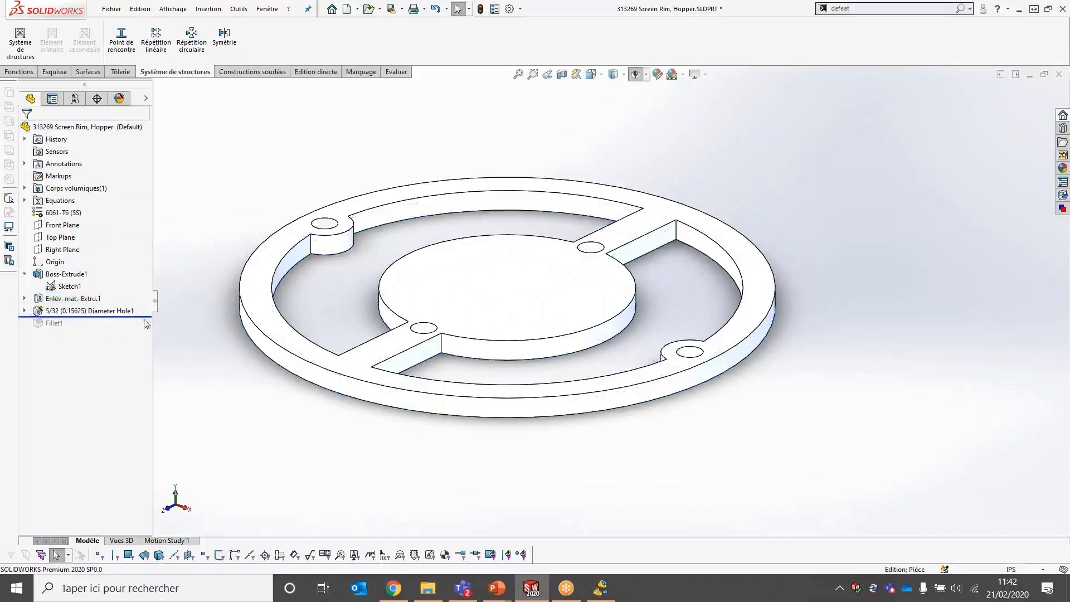
{"action": "left_click_drag", "start_coordinate": [121, 317], "coordinate": [120, 329]}
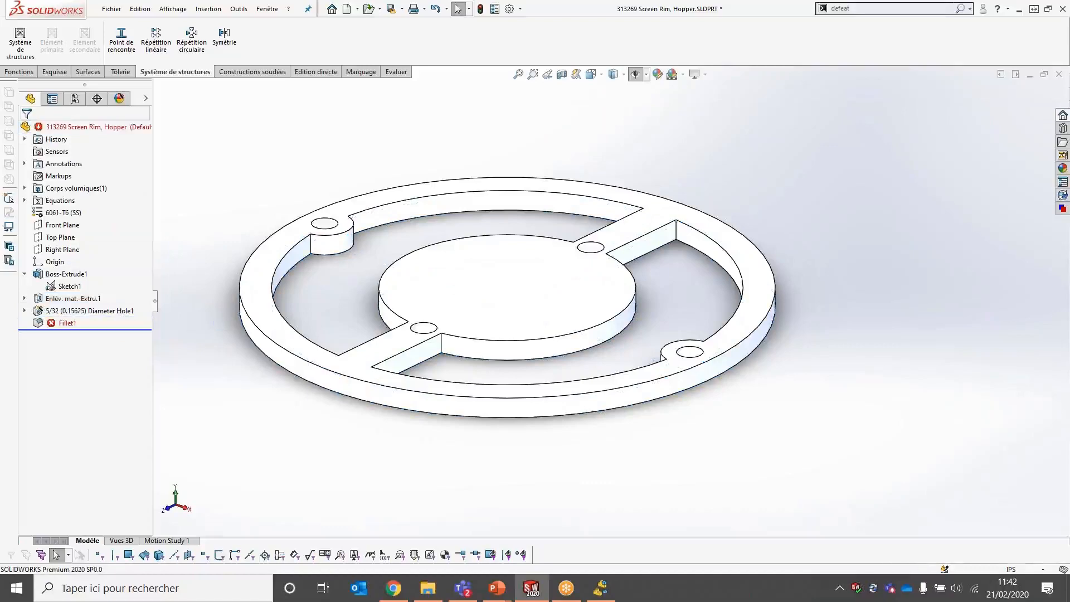
{"action": "scroll", "coordinate": [372, 248], "scroll_direction": "down", "scroll_amount": 6}
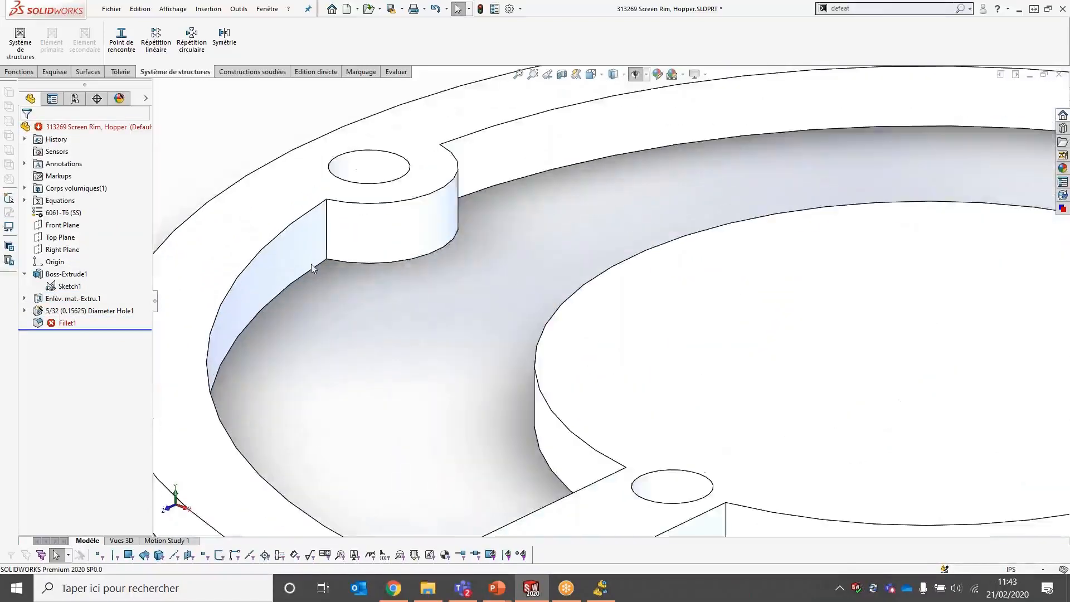
{"action": "scroll", "coordinate": [346, 230], "scroll_direction": "up", "scroll_amount": 3}
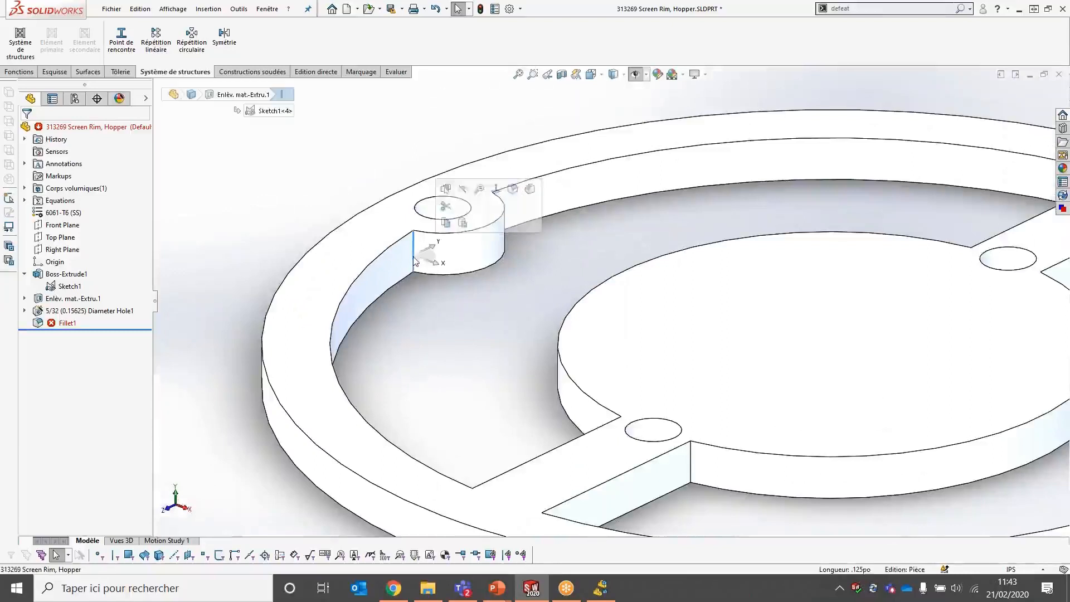
Edit Fillet1, repair all its missing edge references at once, and accept the fillet
{"action": "right_click", "coordinate": [51, 325]}
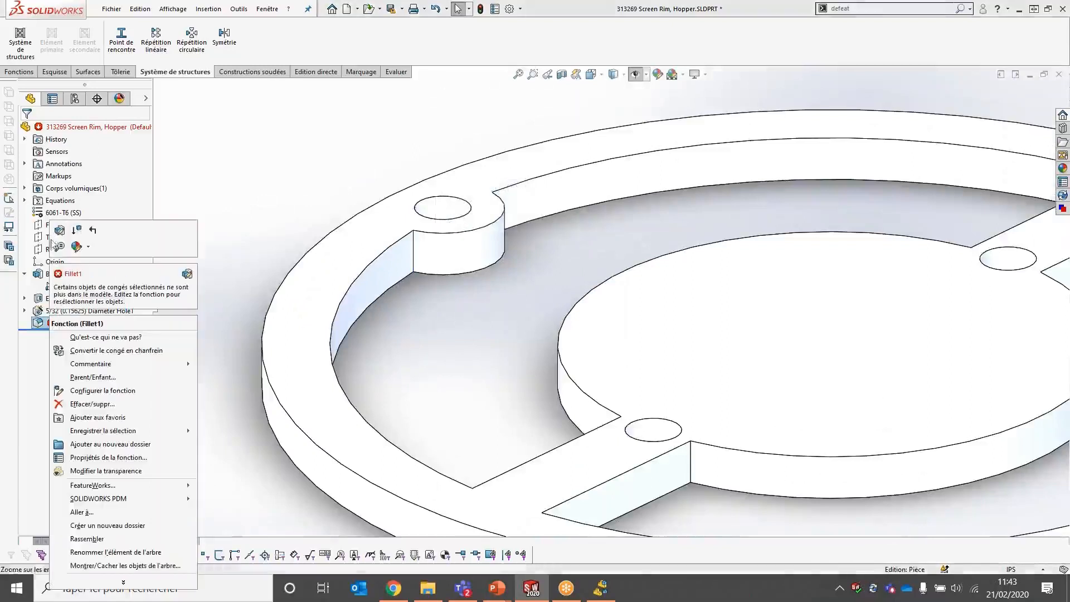
{"action": "left_click", "coordinate": [188, 275]}
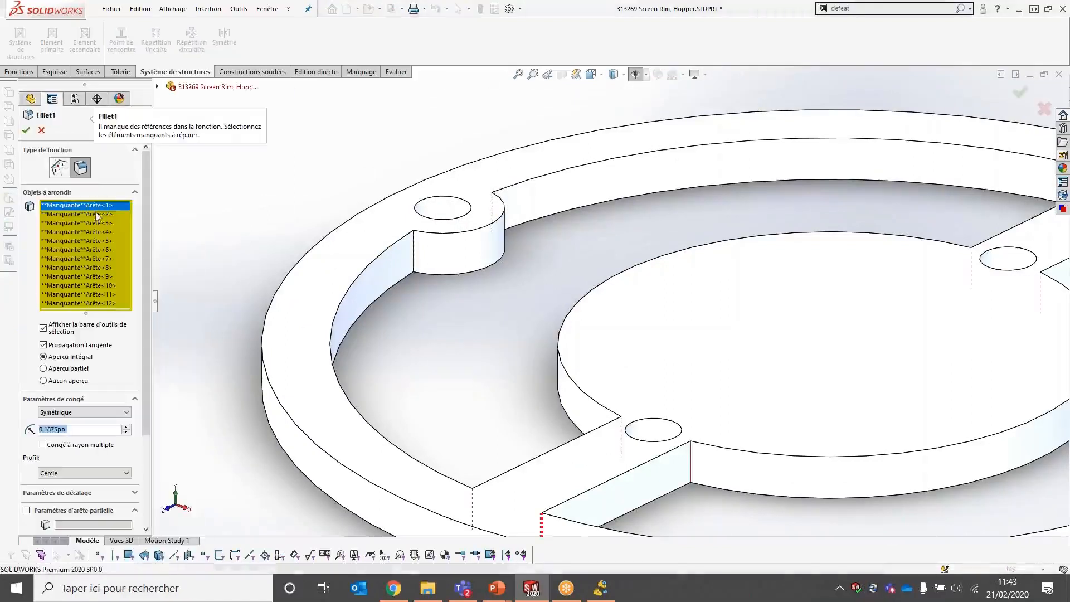
{"action": "right_click", "coordinate": [95, 215]}
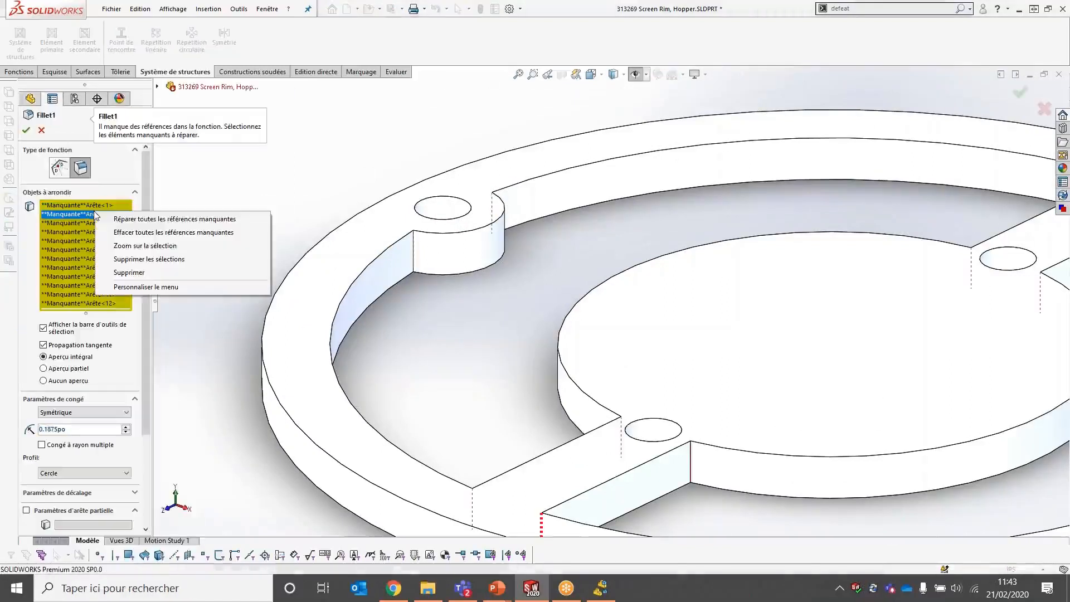
{"action": "left_click", "coordinate": [164, 223]}
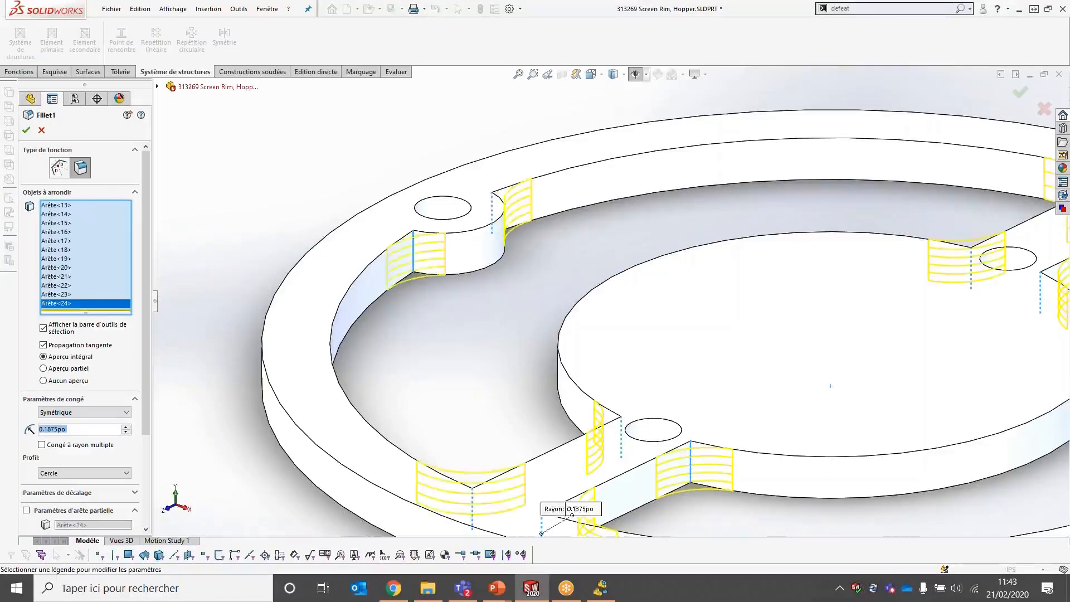
{"action": "scroll", "coordinate": [771, 417], "scroll_direction": "up", "scroll_amount": 4}
{"action": "scroll", "coordinate": [898, 422], "scroll_direction": "down", "scroll_amount": 2}
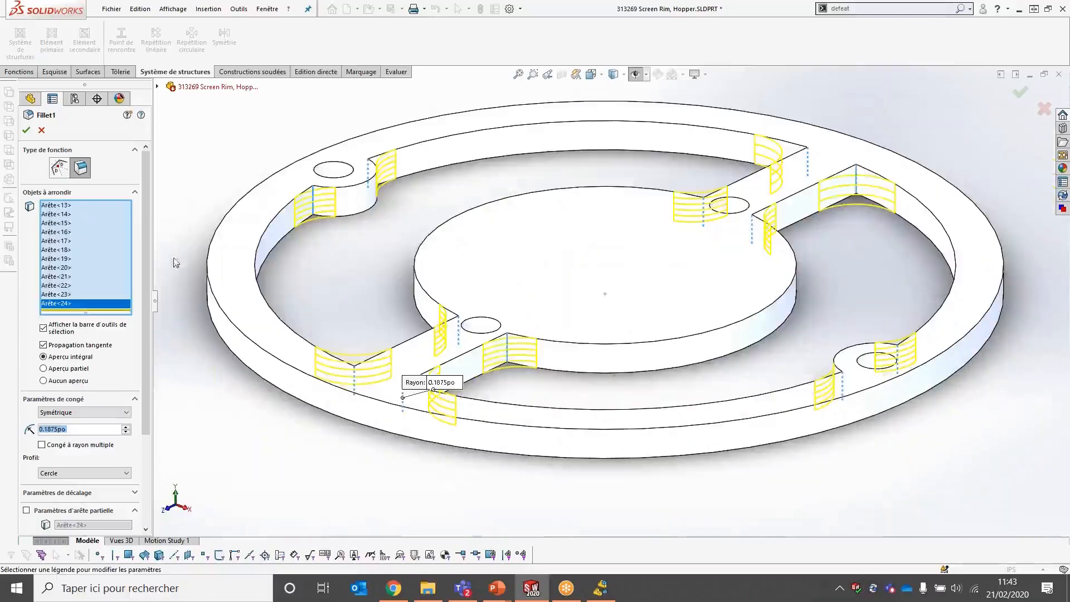
{"action": "left_click", "coordinate": [26, 130]}
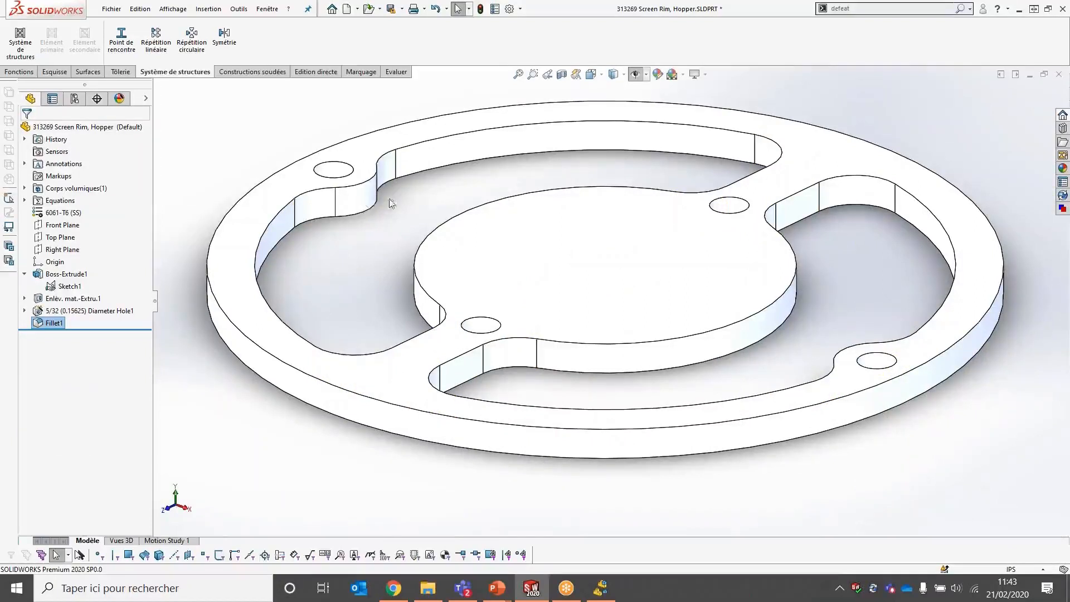
Close the 313269 Screen Rim, Hopper part and switch to the presentation to advance one slide
{"action": "key", "text": "ctrl+w"}
{"action": "left_click", "coordinate": [505, 304]}
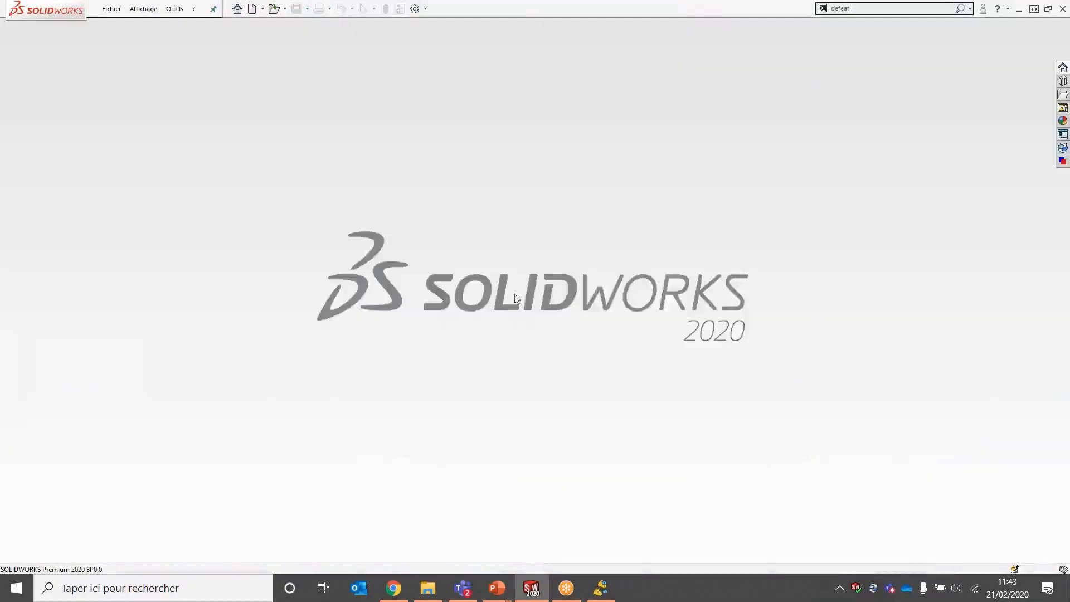
{"action": "key", "text": "alt+Tab"}
{"action": "key", "text": "Right"}
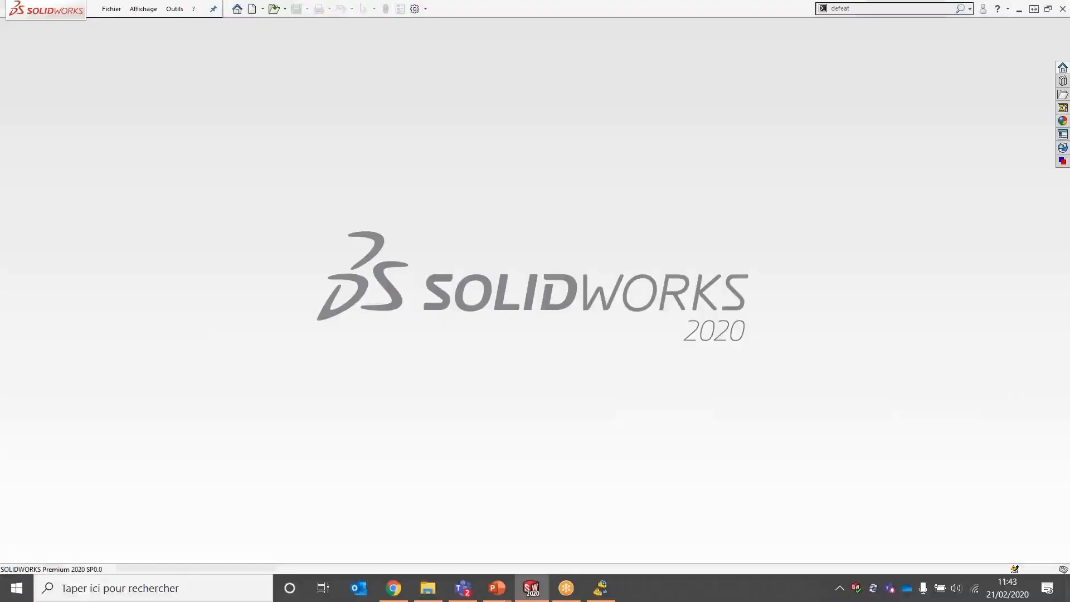
Open the drawing 314000 Core Table, Micromax Gen 2.SLDDRW from the Detailing Mode folder in Detailing (Habillage) mode
{"action": "key", "text": "ctrl+o"}
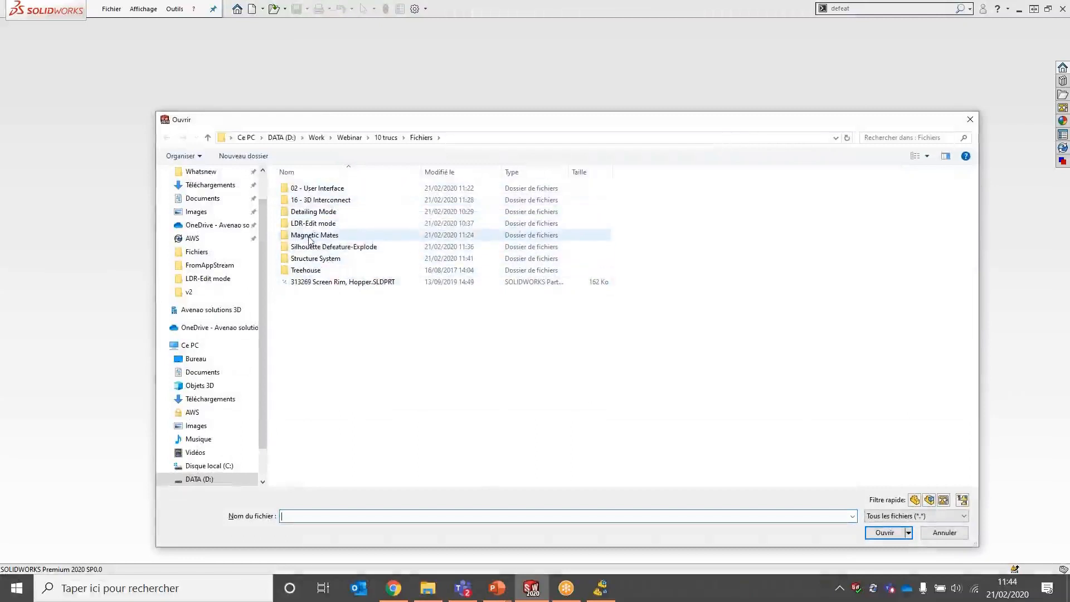
{"action": "double_click", "coordinate": [313, 213]}
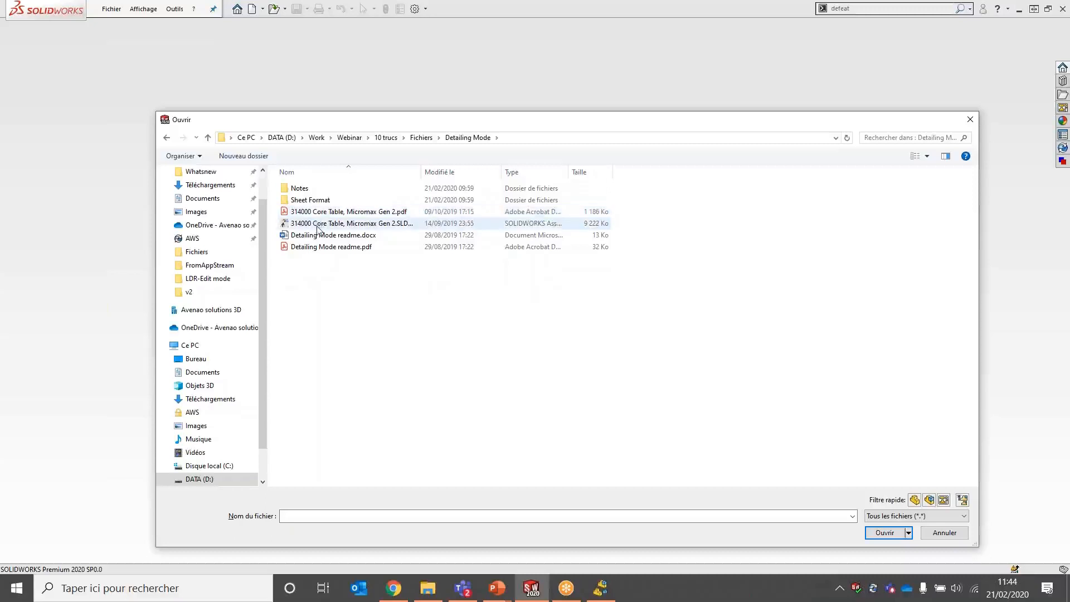
{"action": "left_click", "coordinate": [317, 224]}
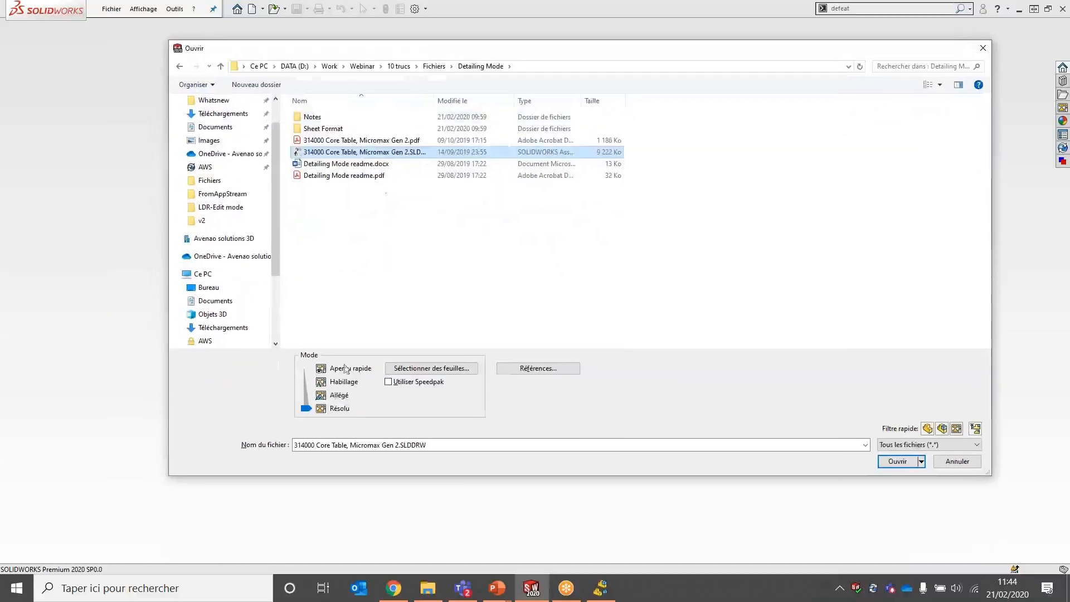
{"action": "left_click_drag", "start_coordinate": [309, 412], "coordinate": [309, 382]}
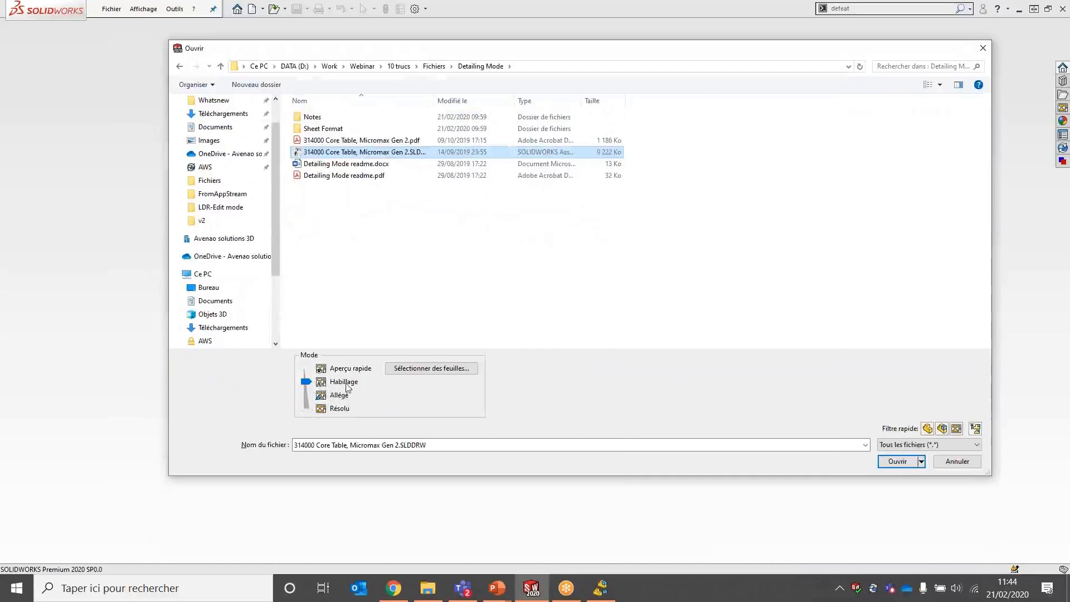
{"action": "left_click", "coordinate": [898, 462]}
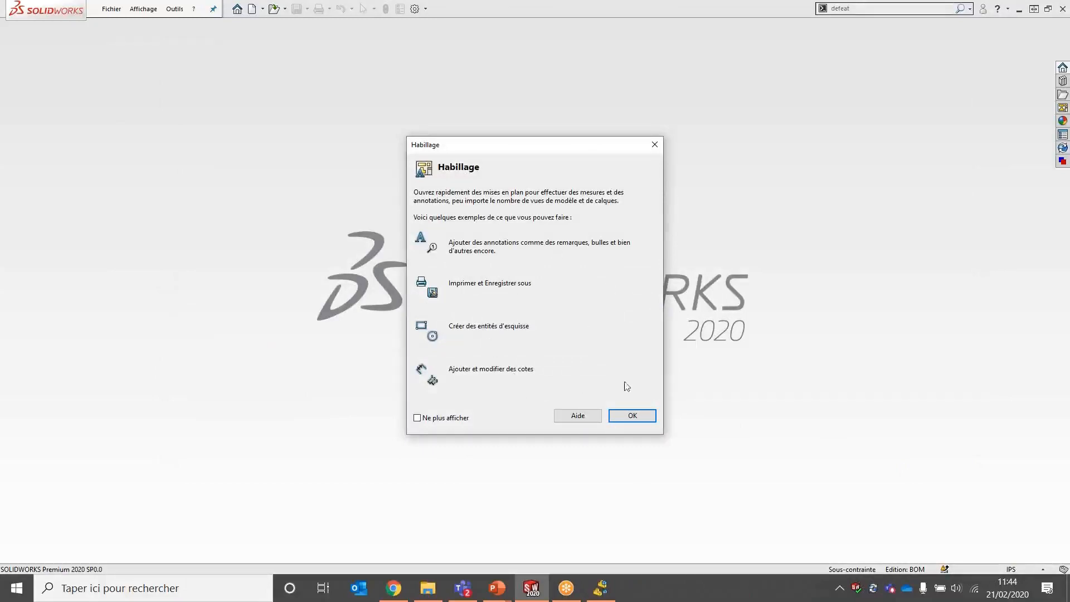
{"action": "left_click", "coordinate": [629, 419]}
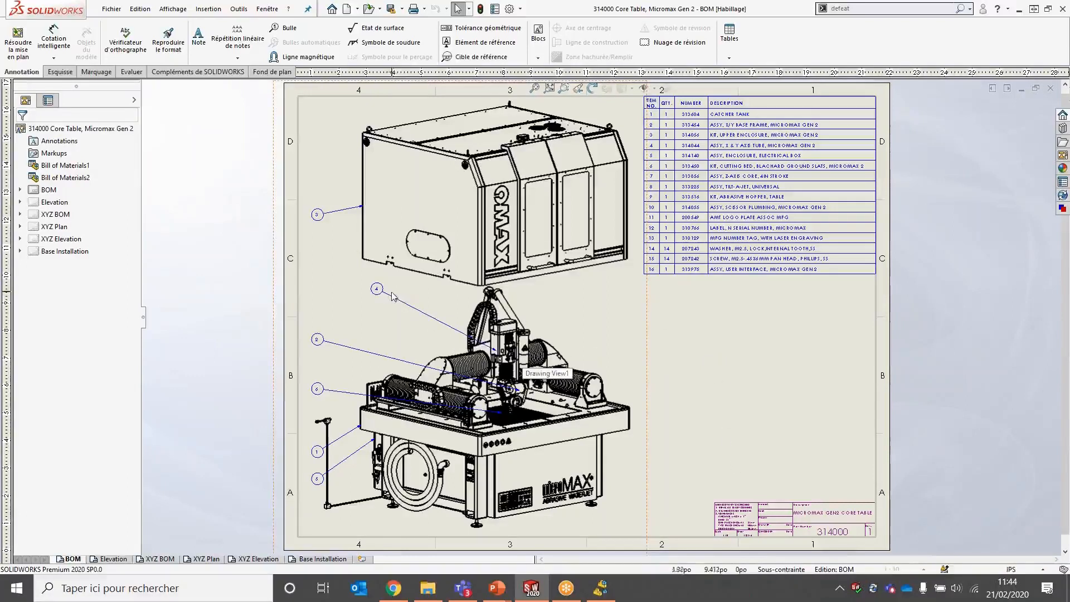
Align balloon 4 with the column of balloons beside the BOM sheet's exploded view and switch to the Elevation sheet
{"action": "left_click_drag", "start_coordinate": [380, 291], "coordinate": [321, 283]}
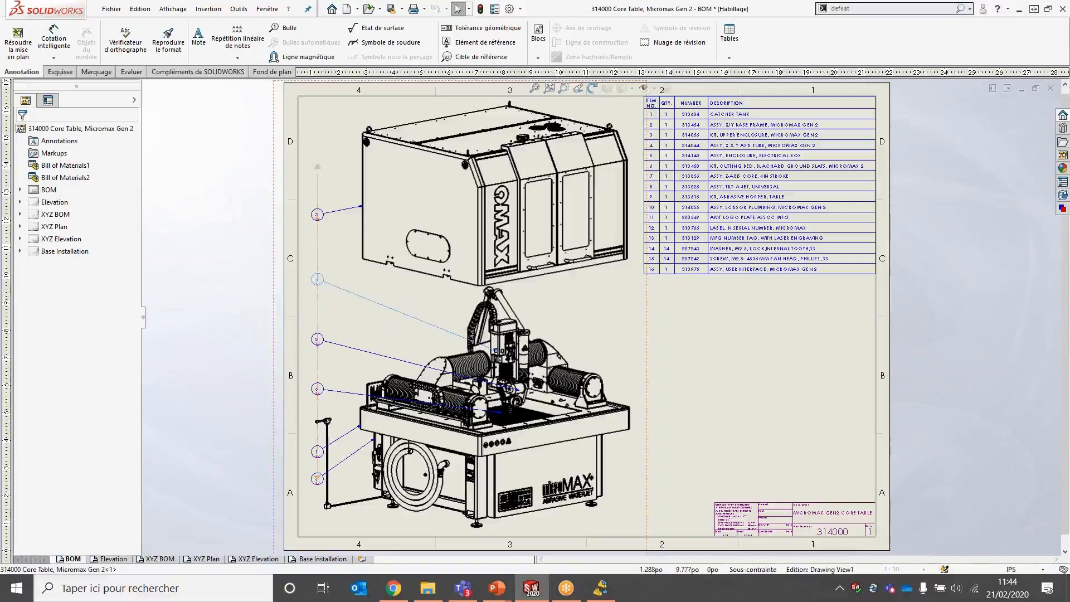
{"action": "mouse_move", "coordinate": [122, 561]}
{"action": "left_click", "coordinate": [113, 559]}
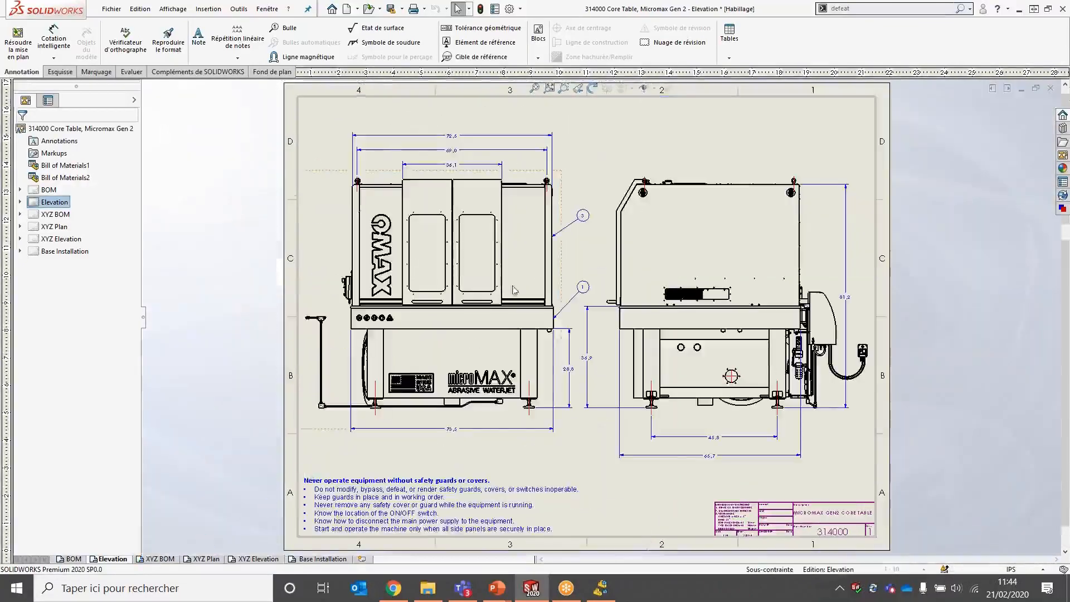
Add balloons to the upper enclosure's right edge and the right door's edge in the front view, stacked above the existing balloons
{"action": "scroll", "coordinate": [516, 291], "scroll_direction": "down", "scroll_amount": 2}
{"action": "key", "text": "s"}
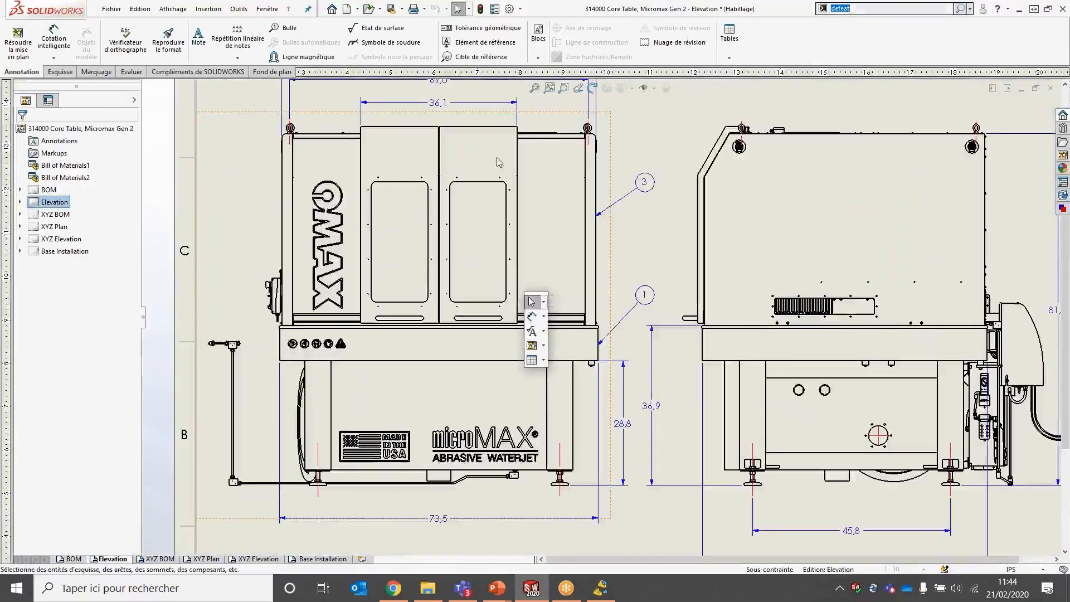
{"action": "left_click", "coordinate": [285, 28]}
{"action": "left_click", "coordinate": [599, 162]}
{"action": "left_click", "coordinate": [645, 141]}
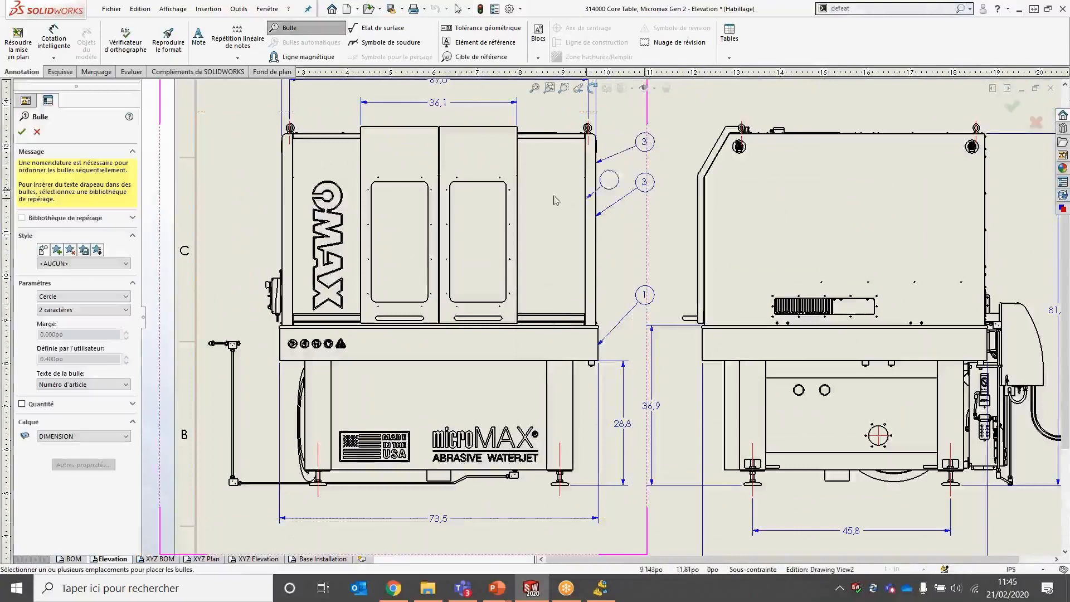
{"action": "left_click", "coordinate": [518, 172]}
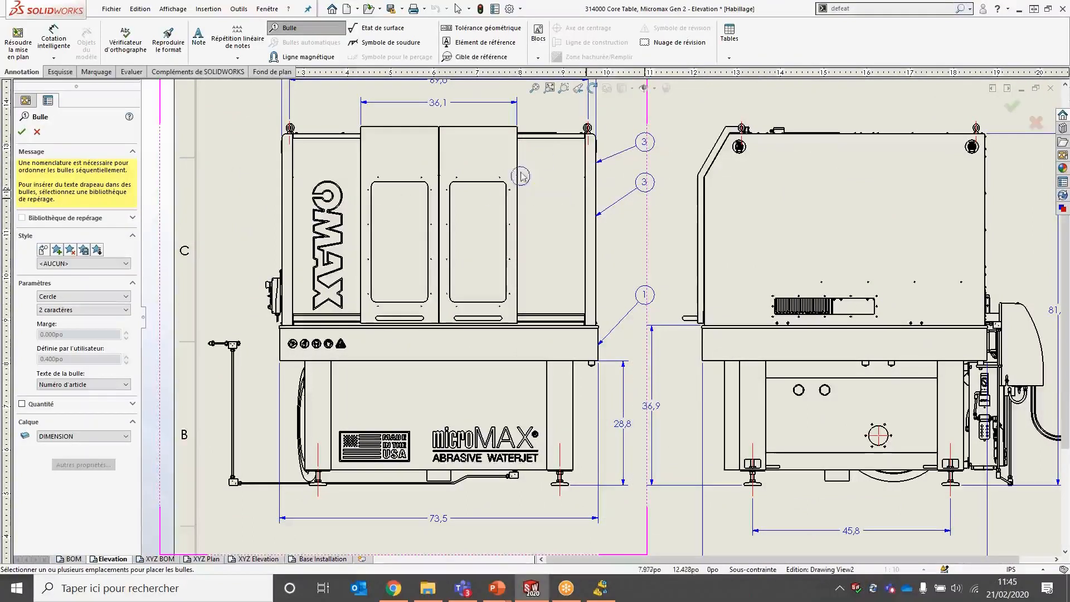
{"action": "left_click", "coordinate": [644, 110]}
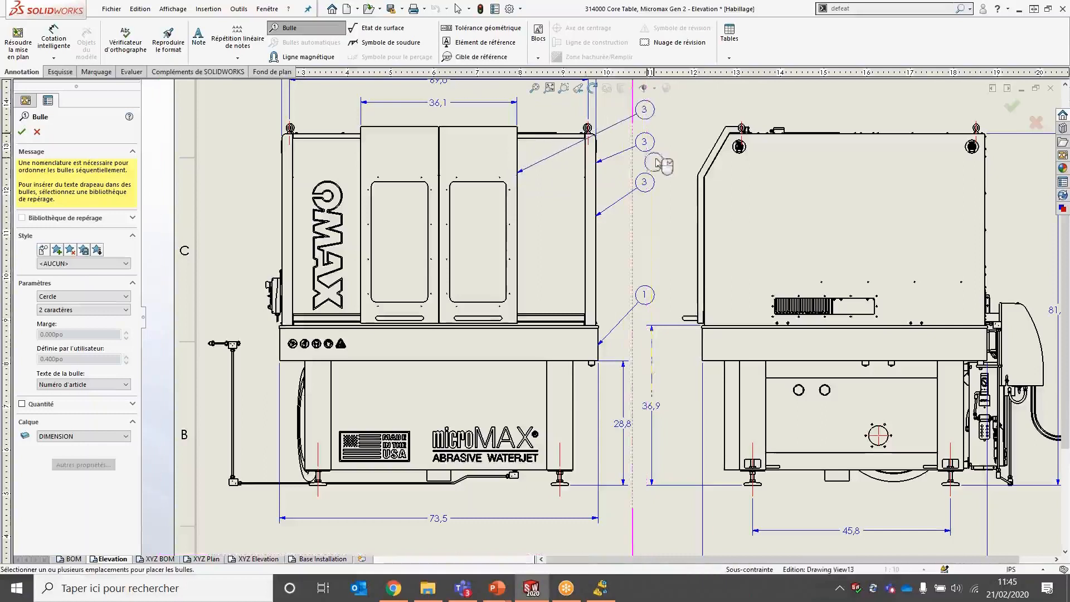
Add balloons to the base frame's right leg and its levelling foot in the front view, and finish the balloon command
{"action": "left_click", "coordinate": [552, 408]}
{"action": "left_click", "coordinate": [645, 366]}
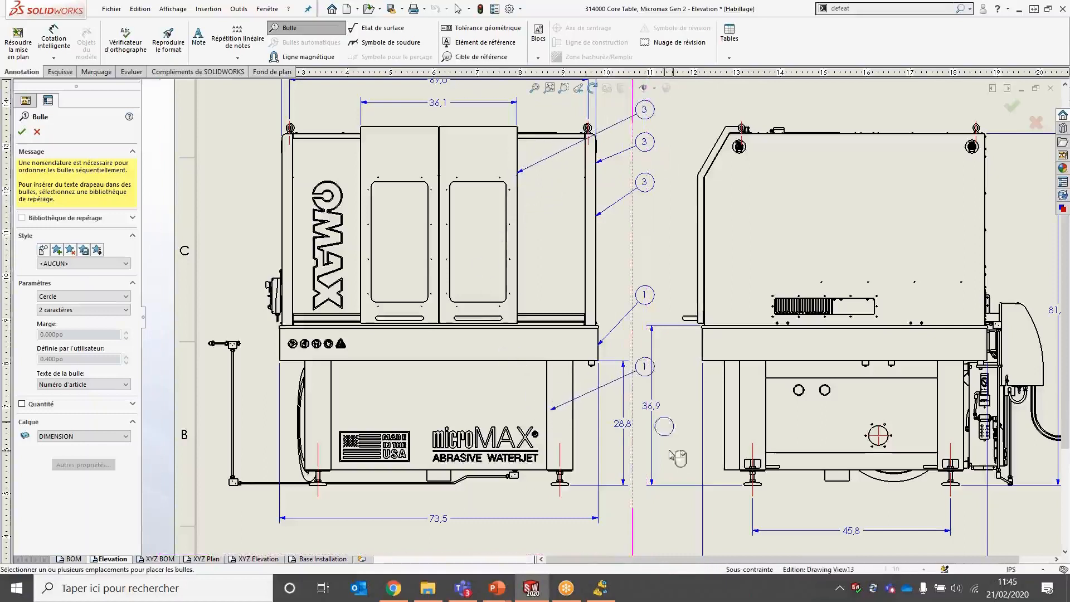
{"action": "left_click", "coordinate": [565, 484]}
{"action": "left_click", "coordinate": [647, 420]}
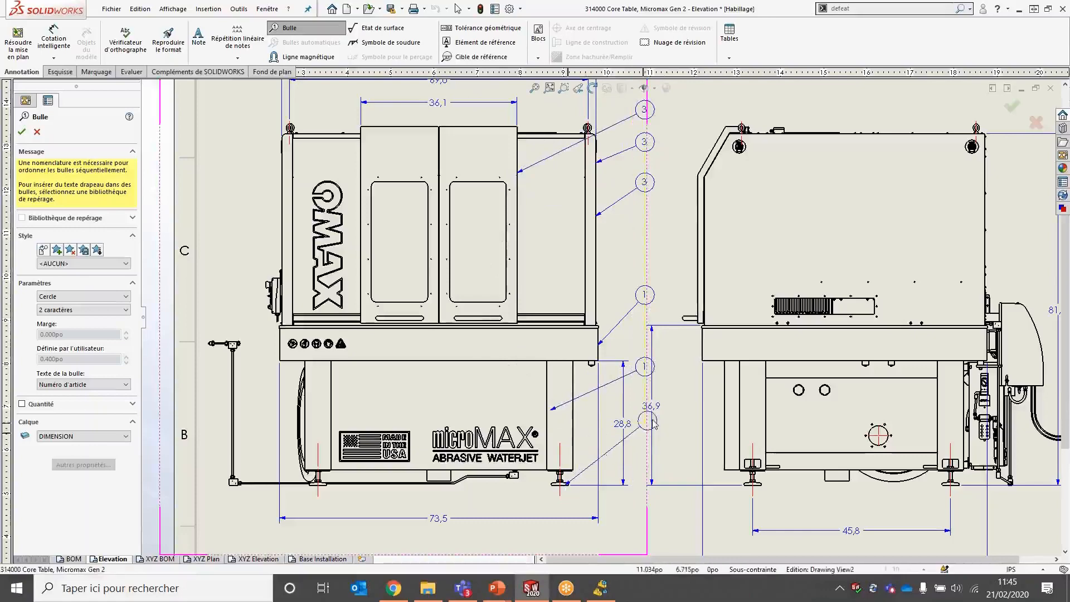
{"action": "scroll", "coordinate": [669, 490], "scroll_direction": "down", "scroll_amount": 3}
{"action": "key", "text": "Escape"}
Cut the side view with its dimensions from the Elevation sheet
{"action": "scroll", "coordinate": [717, 420], "scroll_direction": "up", "scroll_amount": 4}
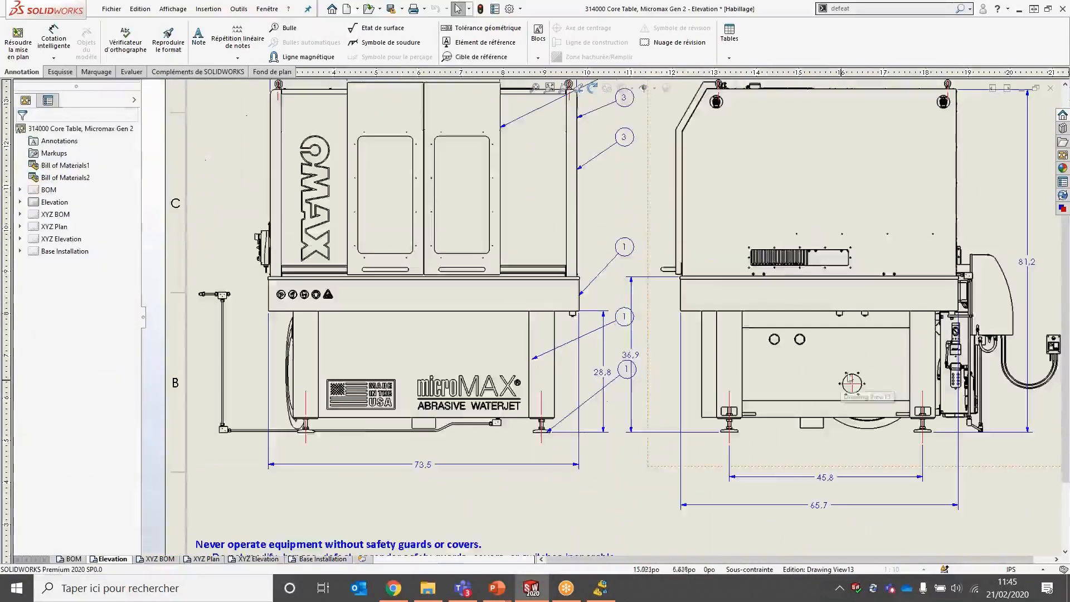
{"action": "scroll", "coordinate": [785, 195], "scroll_direction": "down", "scroll_amount": 3}
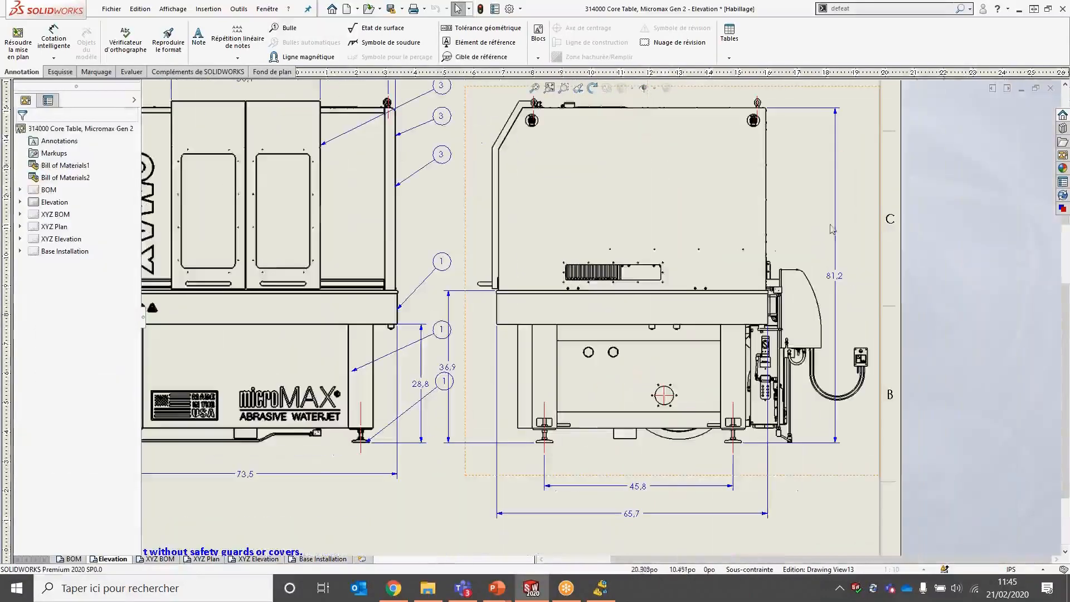
{"action": "left_click", "coordinate": [775, 217]}
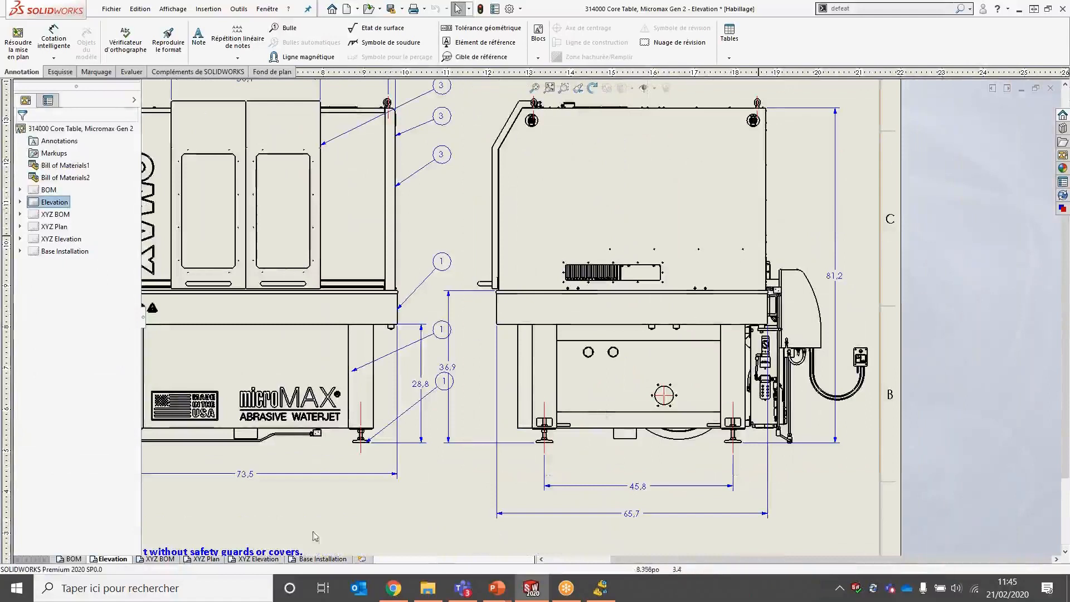
{"action": "left_click", "coordinate": [464, 243]}
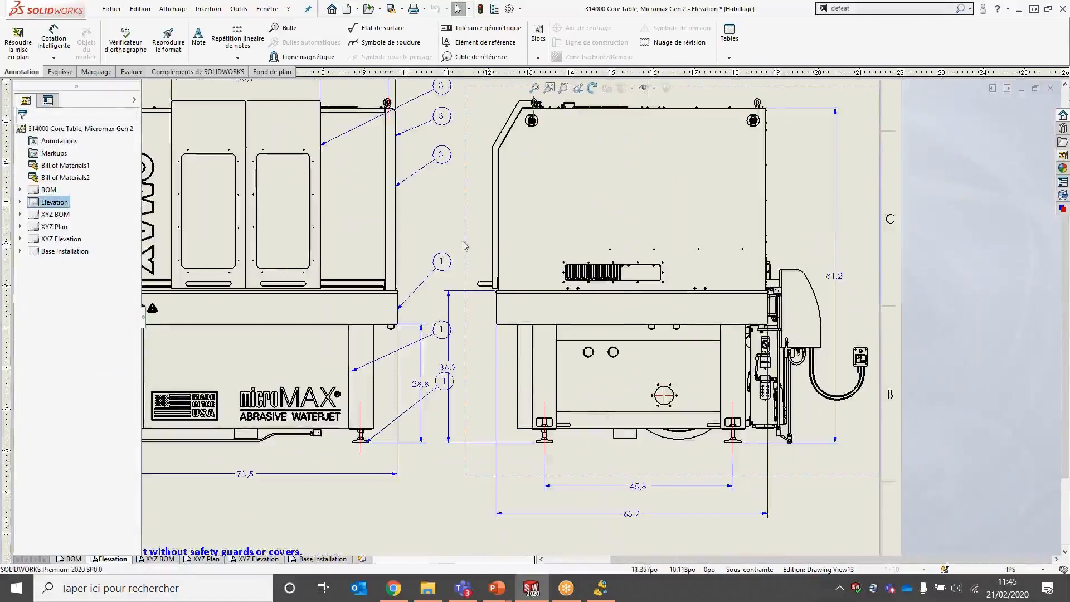
{"action": "key", "text": "Delete"}
{"action": "key", "text": "Return"}
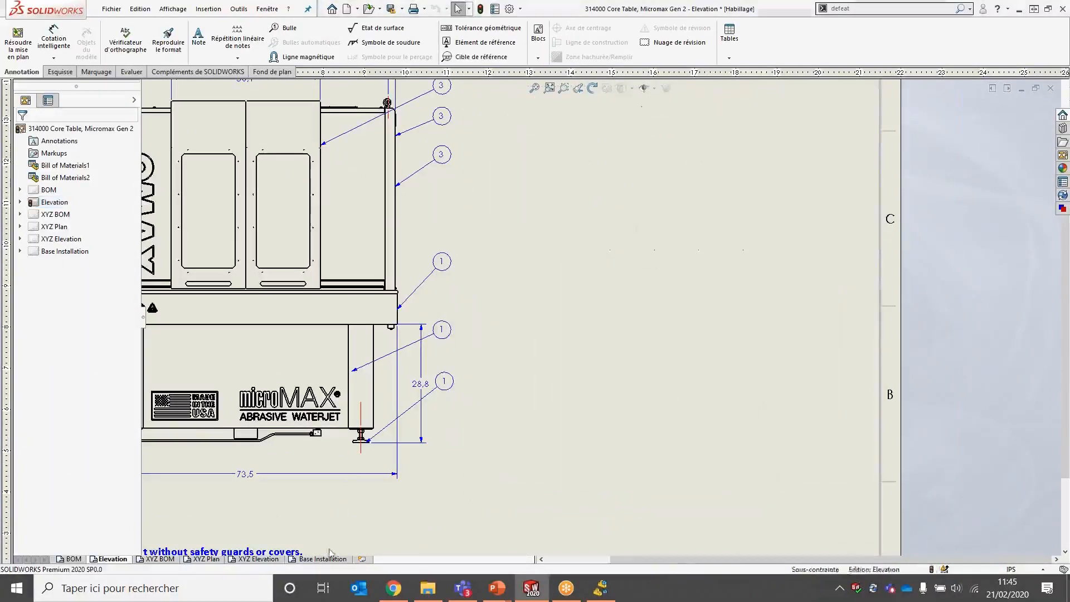
Add a new drawing sheet using the A2 H - AS3D standard sheet format
{"action": "left_click", "coordinate": [362, 558]}
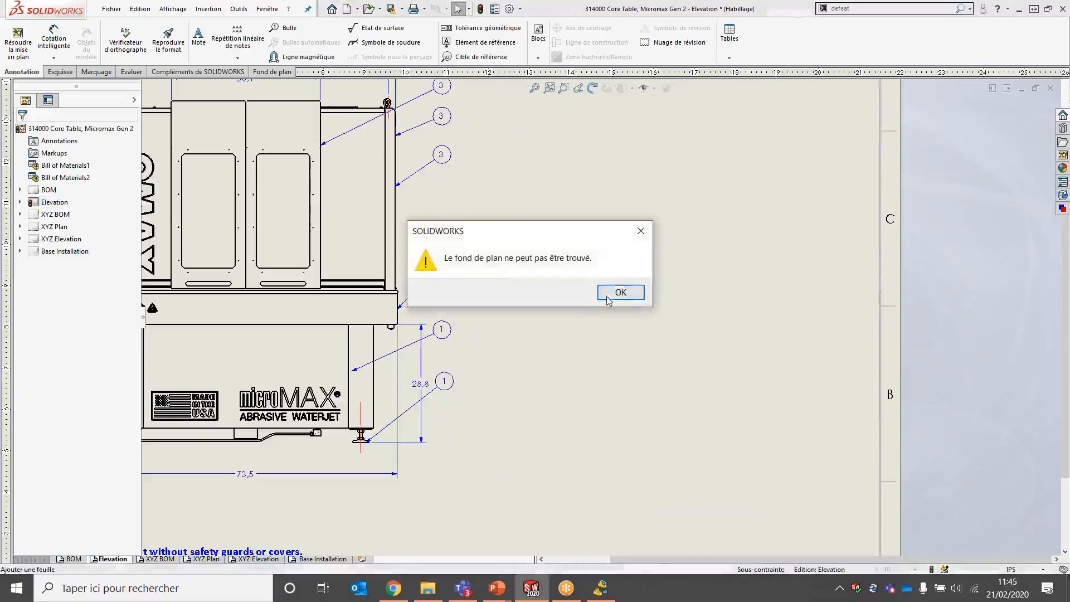
{"action": "left_click", "coordinate": [607, 293]}
{"action": "scroll", "coordinate": [429, 287], "scroll_direction": "down", "scroll_amount": 4}
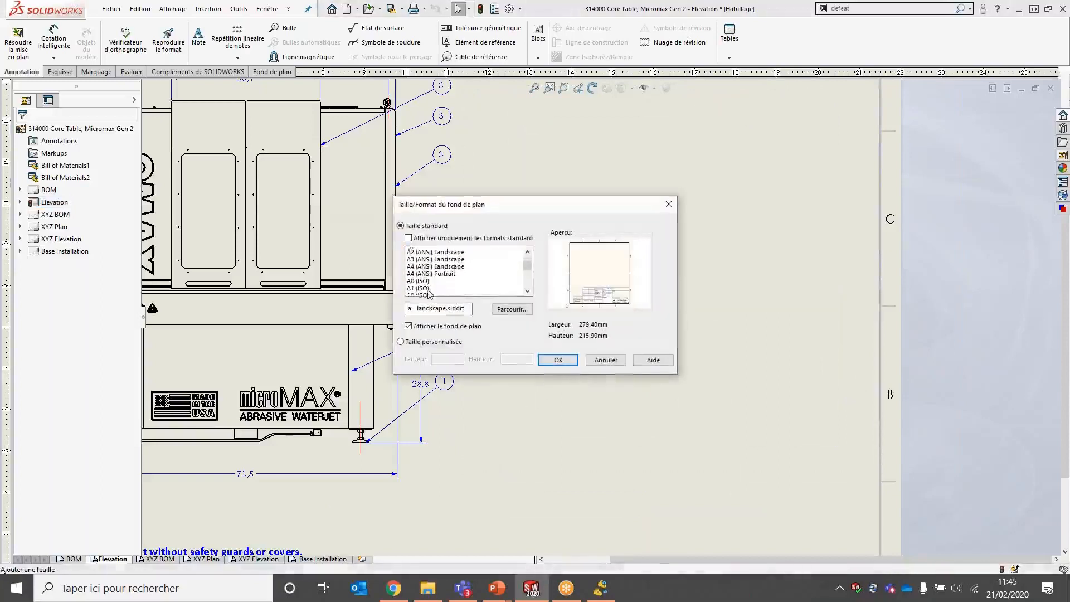
{"action": "scroll", "coordinate": [420, 286], "scroll_direction": "down", "scroll_amount": 8}
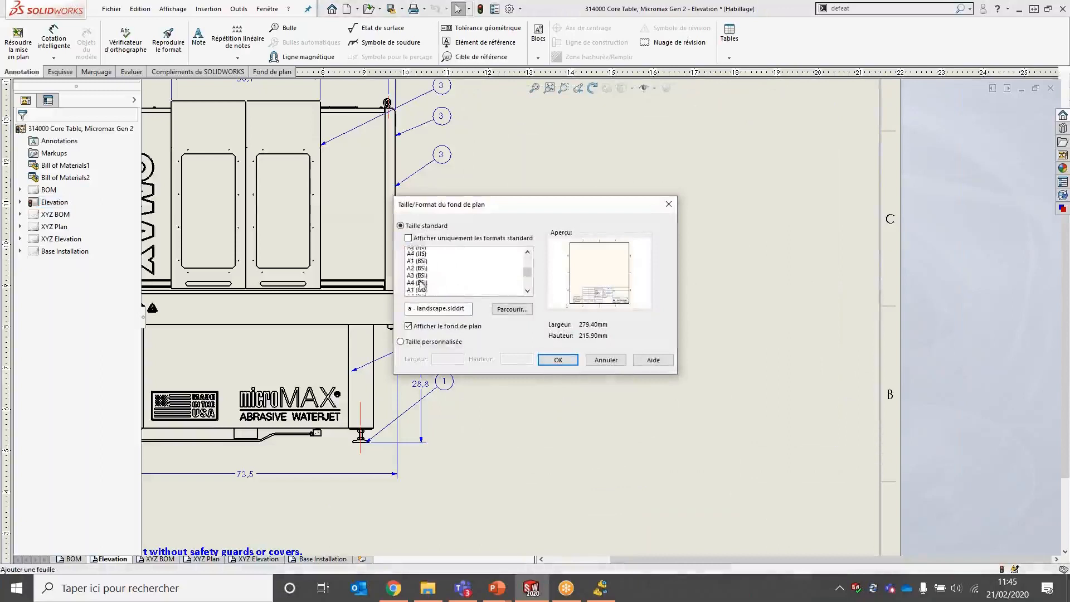
{"action": "scroll", "coordinate": [434, 280], "scroll_direction": "down", "scroll_amount": 1}
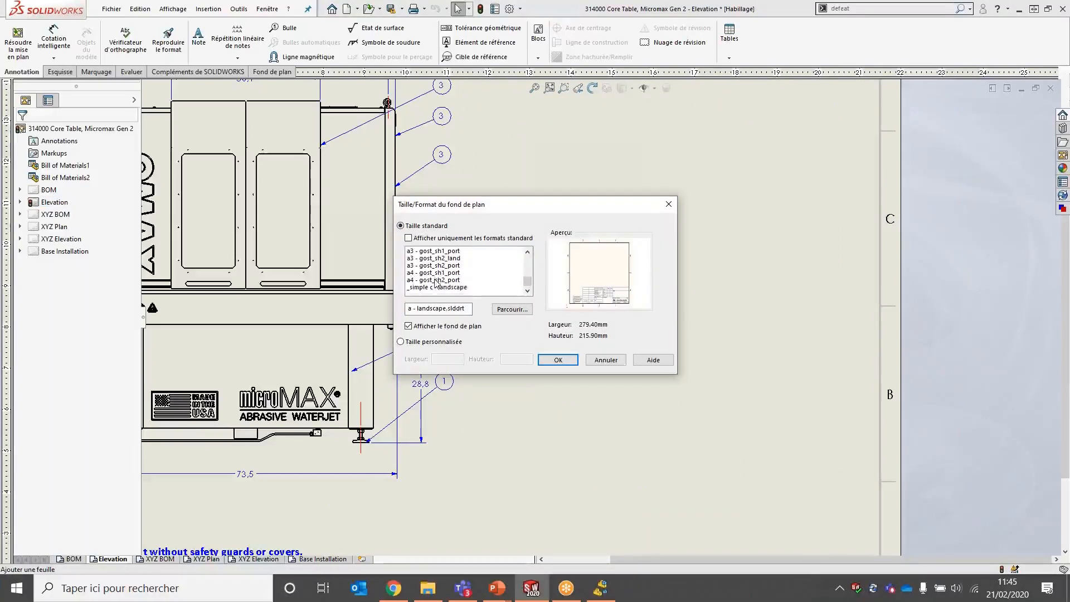
{"action": "mouse_move", "coordinate": [529, 280]}
{"action": "left_mouse_down"}
{"action": "mouse_move", "coordinate": [530, 265]}
{"action": "mouse_move", "coordinate": [529, 277]}
{"action": "left_mouse_up"}
{"action": "left_click", "coordinate": [436, 293]}
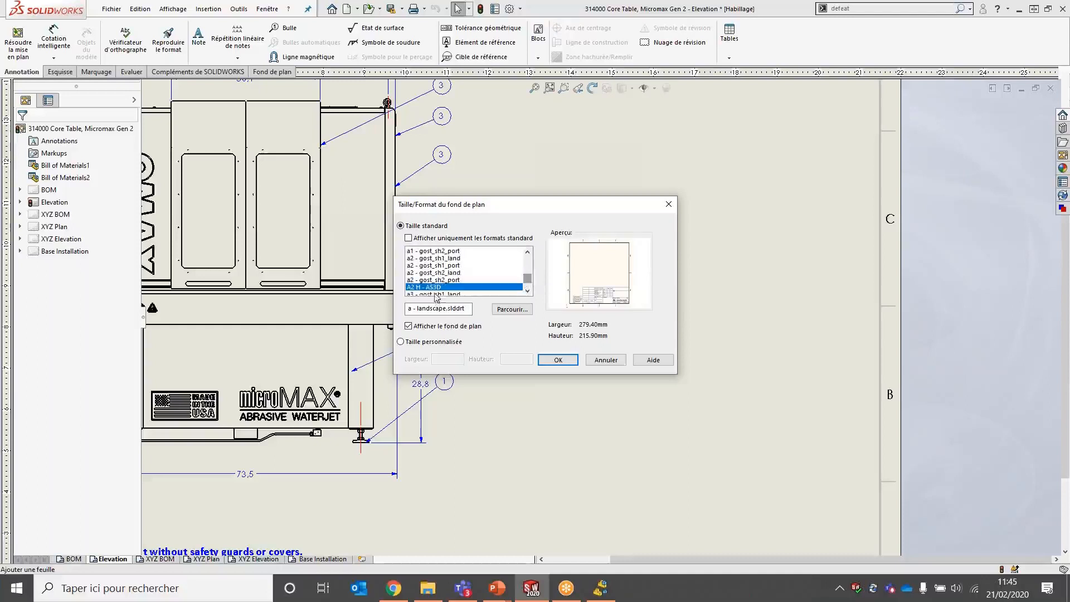
{"action": "left_click", "coordinate": [557, 359]}
Paste the cut side view onto the new sheet and move it to the empty area above the title block
{"action": "left_click", "coordinate": [579, 327]}
{"action": "left_click", "coordinate": [600, 288]}
{"action": "left_click_drag", "start_coordinate": [740, 244], "coordinate": [783, 237]}
Go through the XYZ sheets to Base Installation and dimension the width of the base frame's upper-left arm in the plan view
{"action": "left_click", "coordinate": [170, 559]}
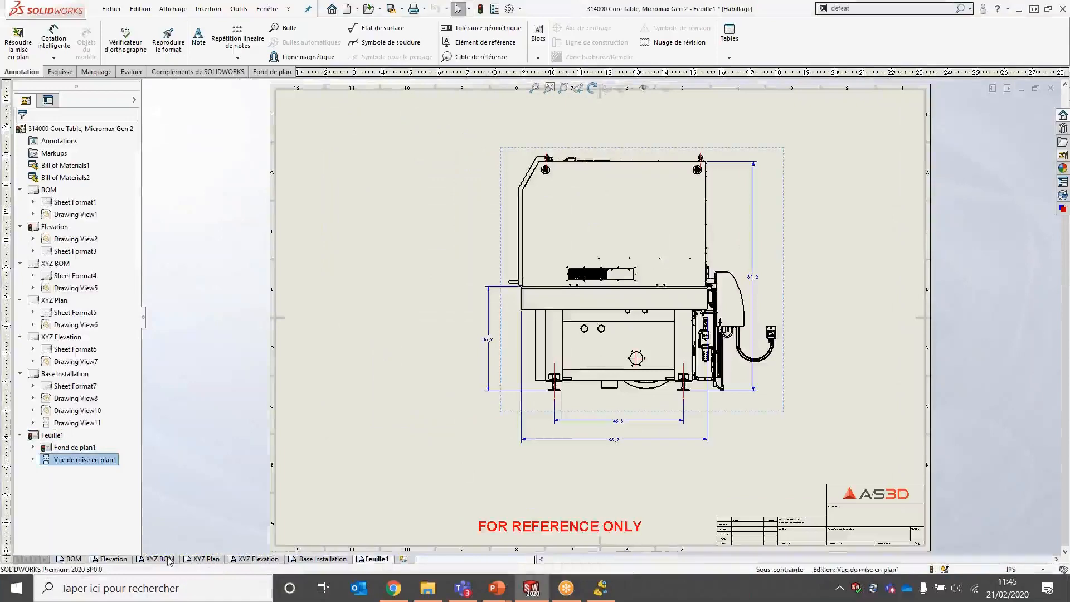
{"action": "left_click", "coordinate": [202, 559]}
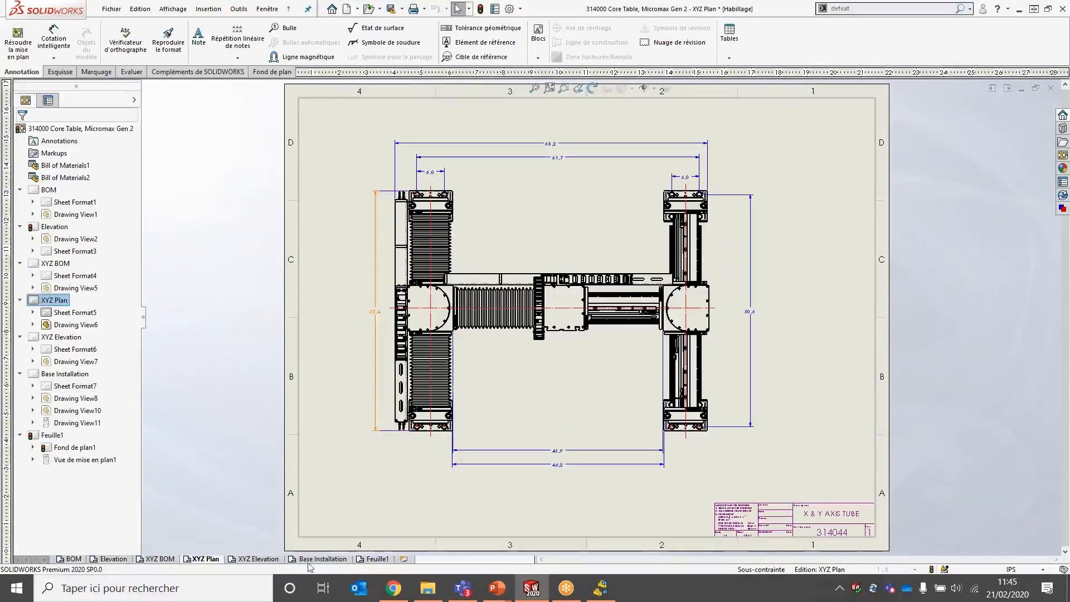
{"action": "left_click", "coordinate": [274, 559]}
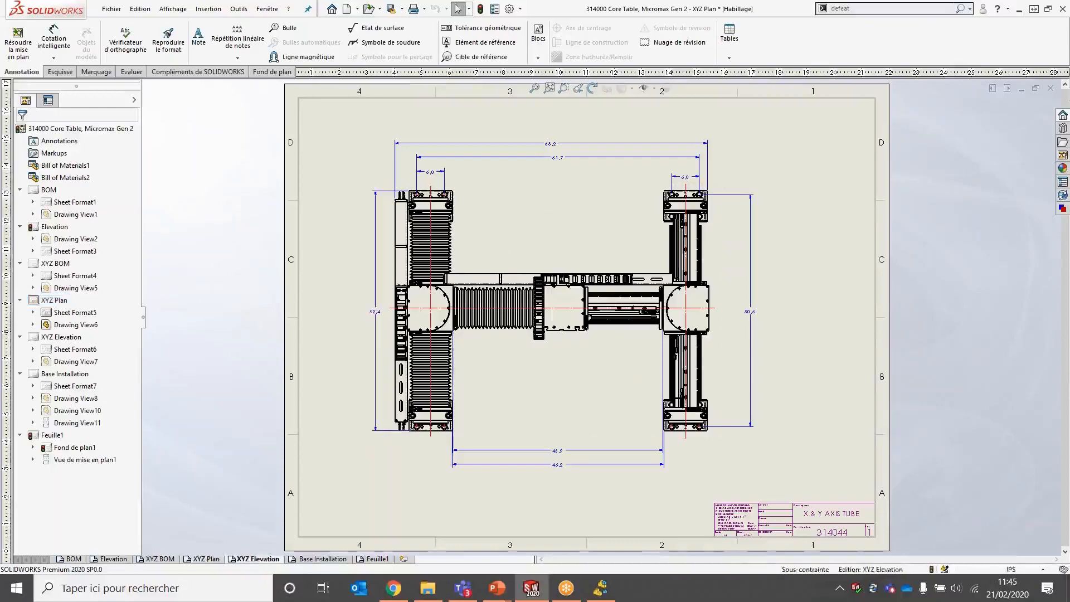
{"action": "left_click", "coordinate": [303, 560]}
{"action": "scroll", "coordinate": [423, 180], "scroll_direction": "down", "scroll_amount": 3}
{"action": "scroll", "coordinate": [421, 176], "scroll_direction": "down", "scroll_amount": 3}
{"action": "key", "text": "s"}
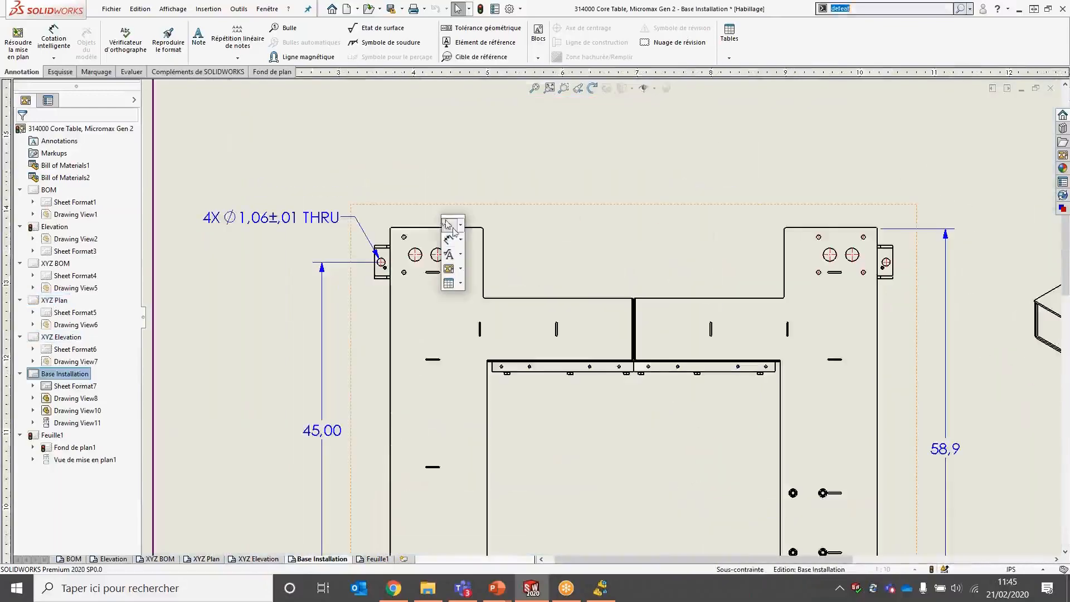
{"action": "left_click", "coordinate": [450, 238]}
{"action": "left_click", "coordinate": [391, 245]}
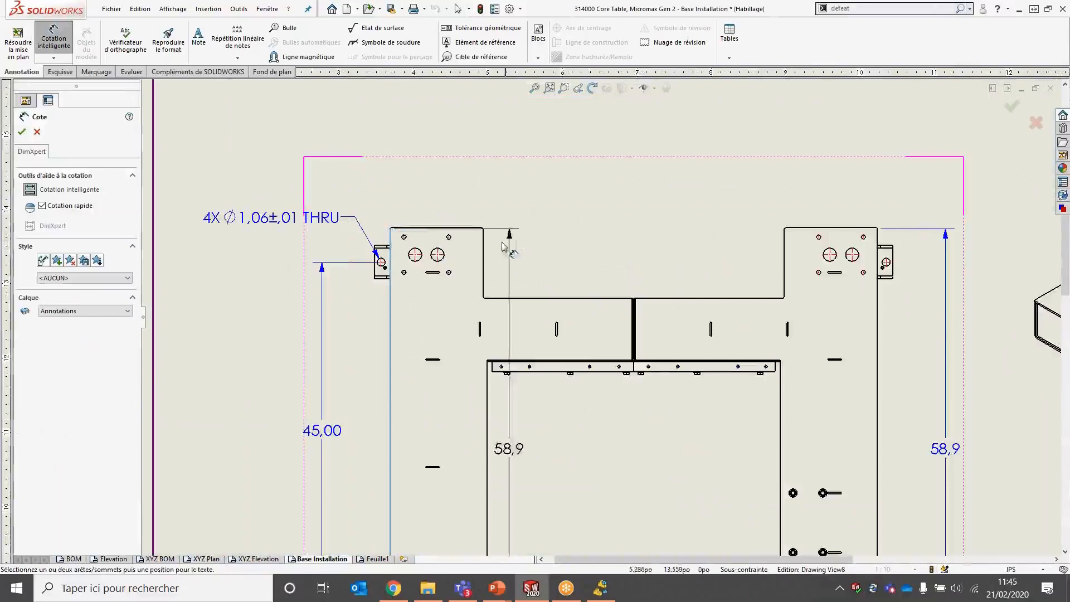
{"action": "left_click", "coordinate": [483, 252]}
{"action": "left_click", "coordinate": [483, 248]}
Dimension the width of the base frame's upper-right arm in the plan view and finish dimensioning
{"action": "left_click", "coordinate": [784, 259]}
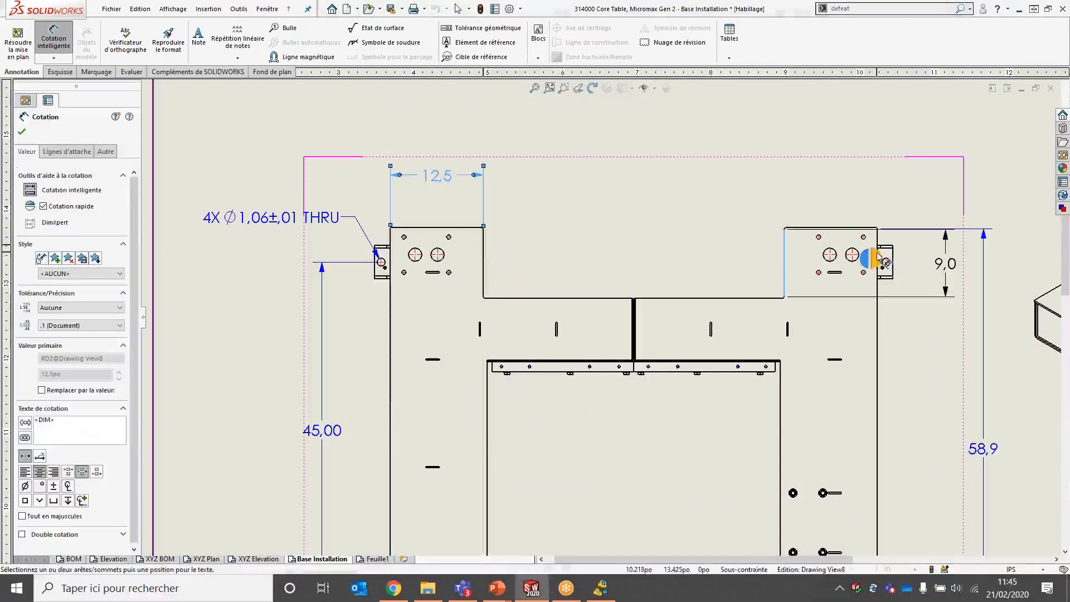
{"action": "left_click", "coordinate": [876, 243]}
{"action": "left_click", "coordinate": [876, 243]}
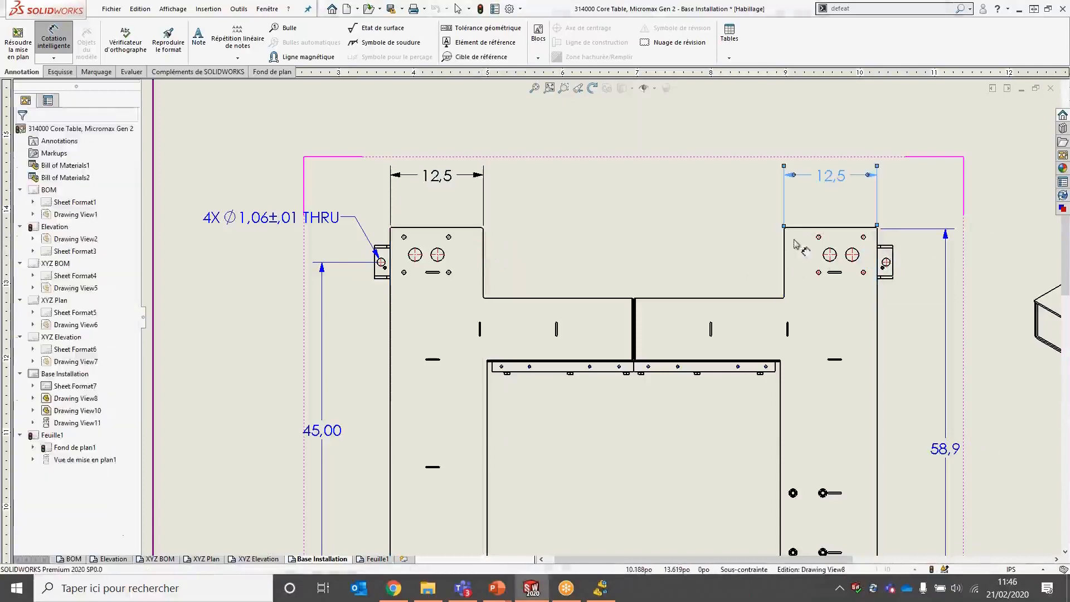
{"action": "key", "text": "Escape"}
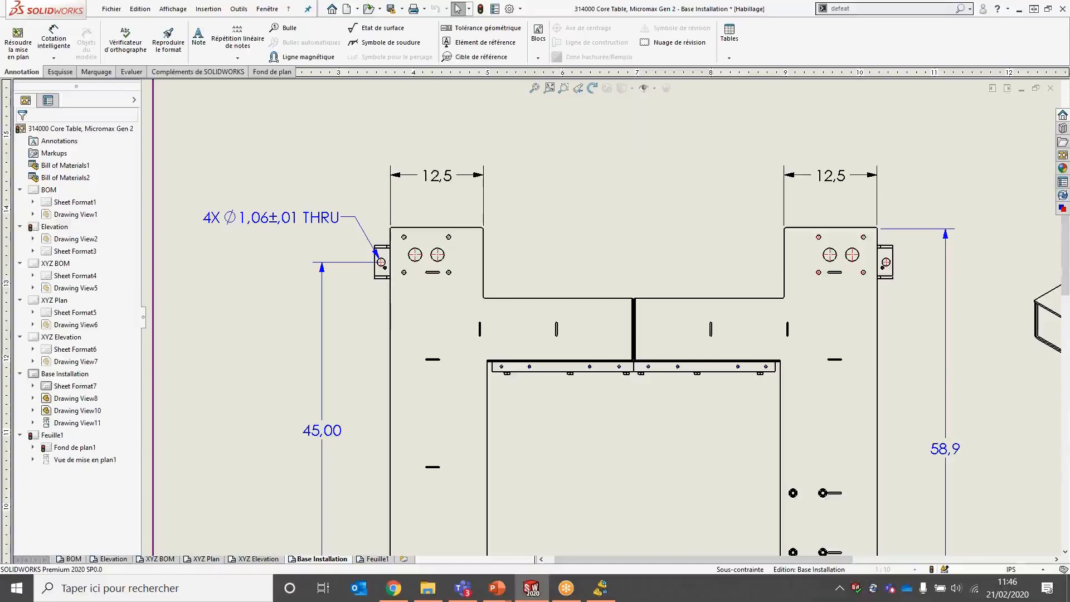
{"action": "scroll", "coordinate": [490, 270], "scroll_direction": "up", "scroll_amount": 8}
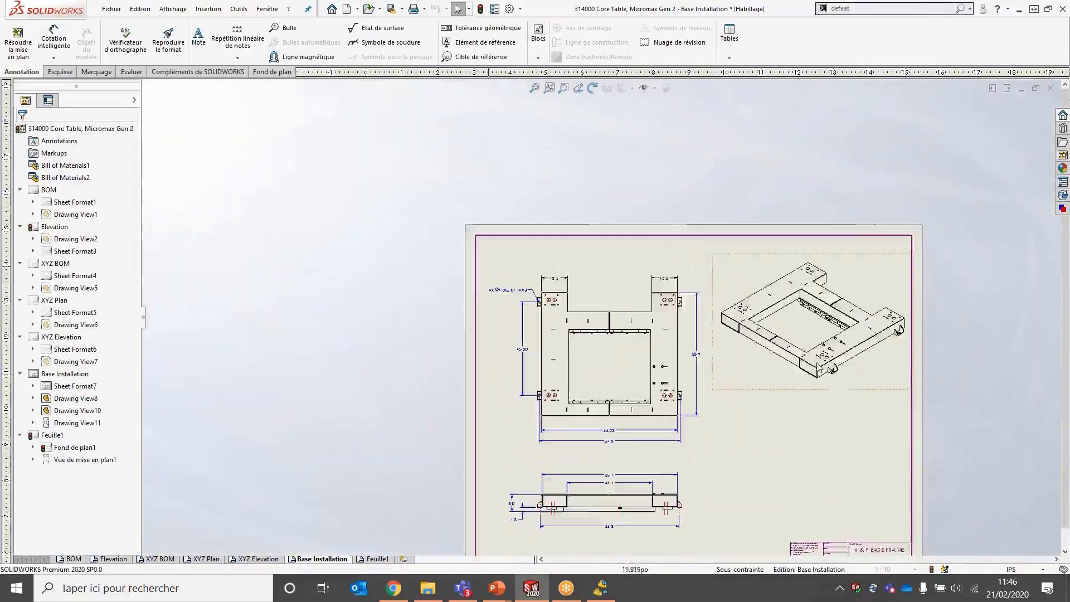
Start saving the drawing without resolving it, review the file formats offered, and cancel the save
{"action": "scroll", "coordinate": [824, 393], "scroll_direction": "down", "scroll_amount": 2}
{"action": "left_click", "coordinate": [140, 9]}
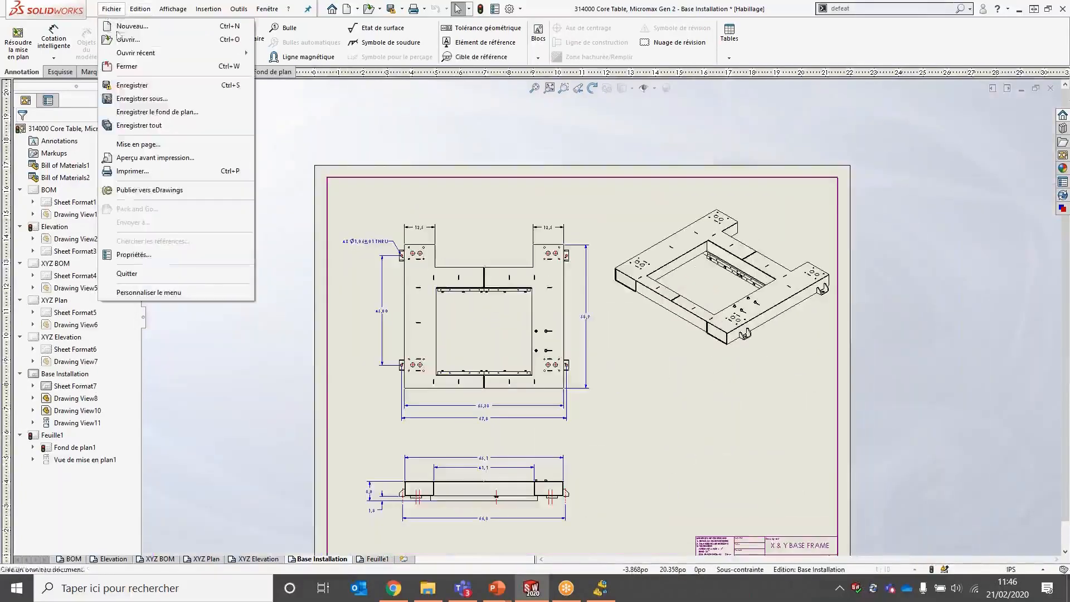
{"action": "left_click", "coordinate": [538, 297]}
{"action": "key", "text": "ctrl+s"}
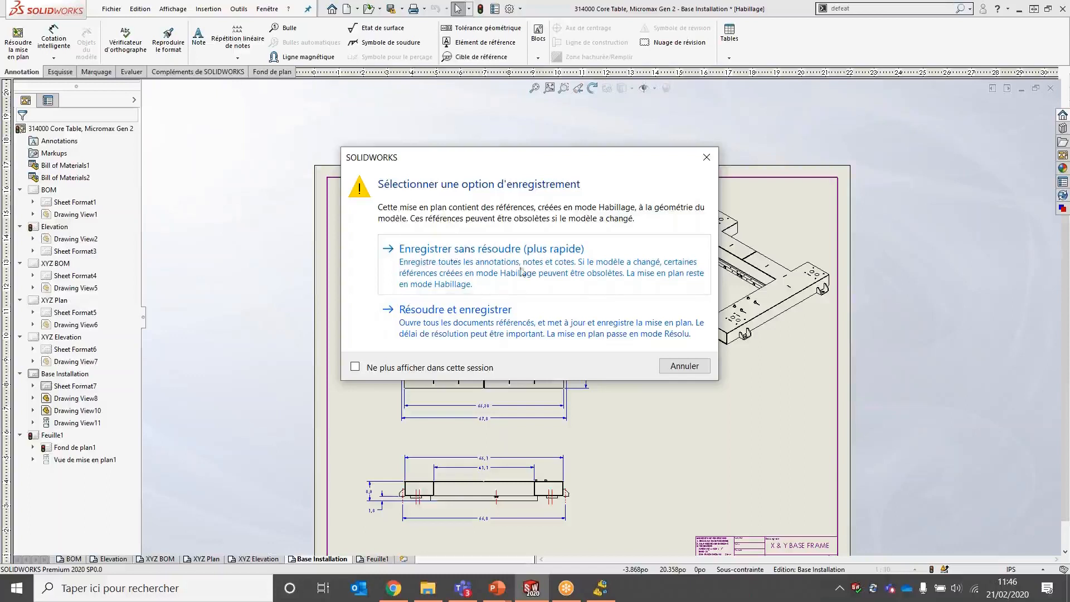
{"action": "left_click", "coordinate": [492, 265]}
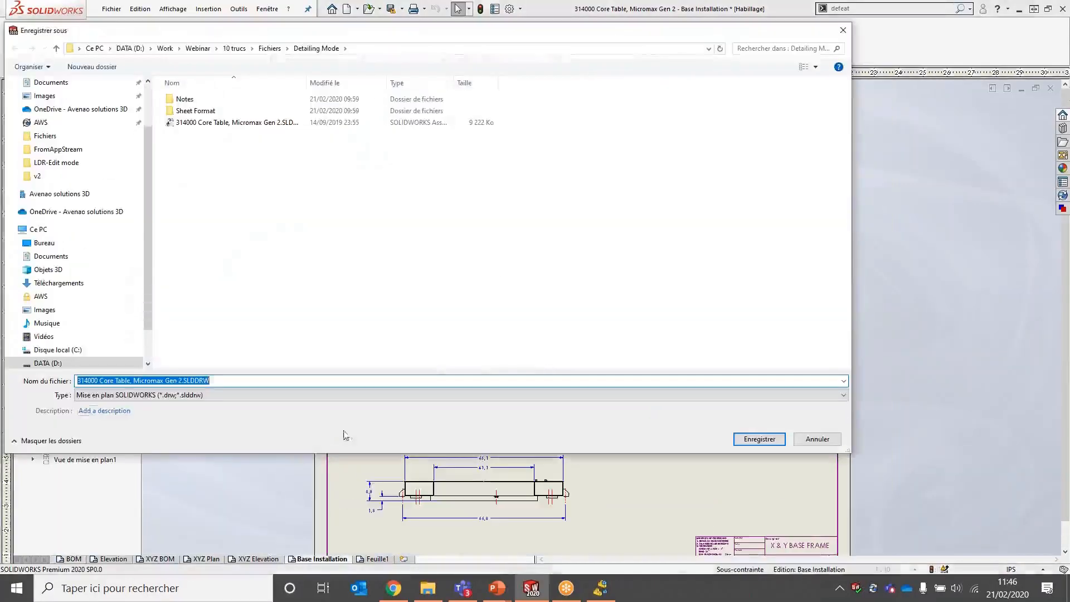
{"action": "left_click", "coordinate": [292, 396]}
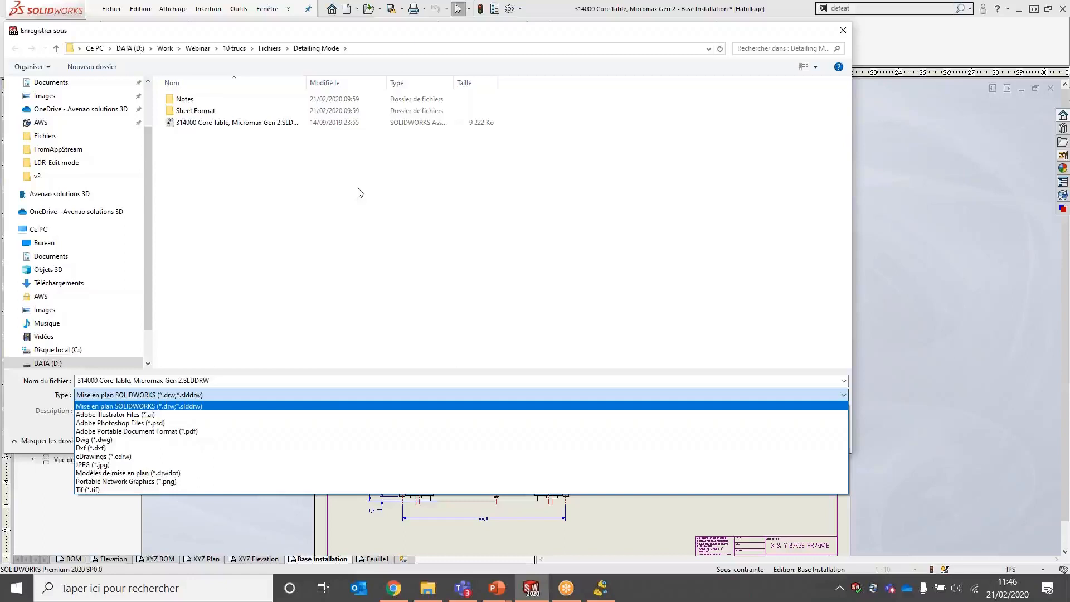
{"action": "left_click", "coordinate": [465, 264]}
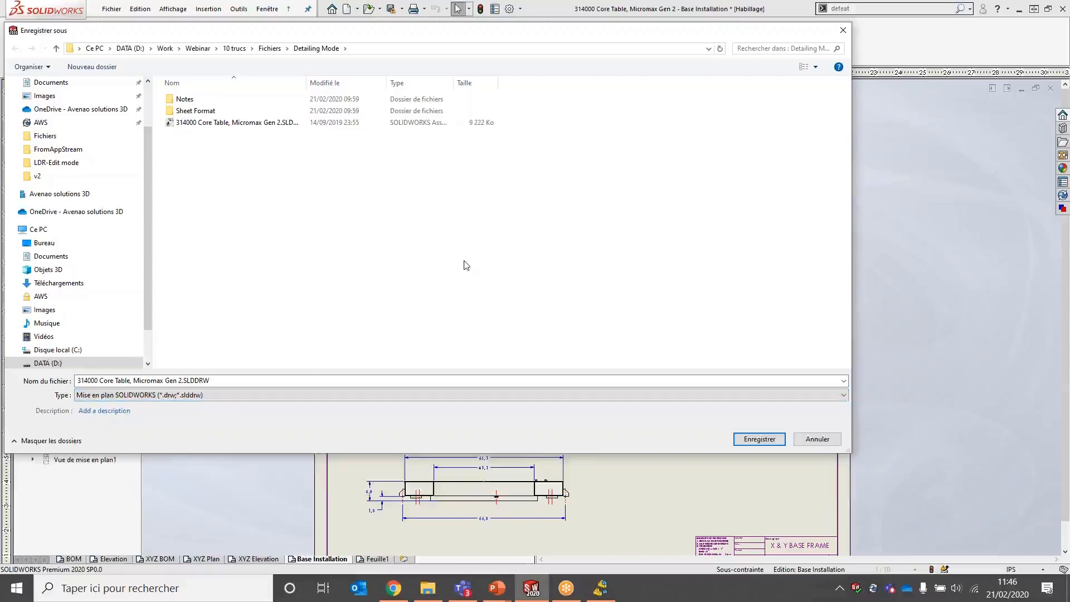
{"action": "left_click", "coordinate": [837, 440]}
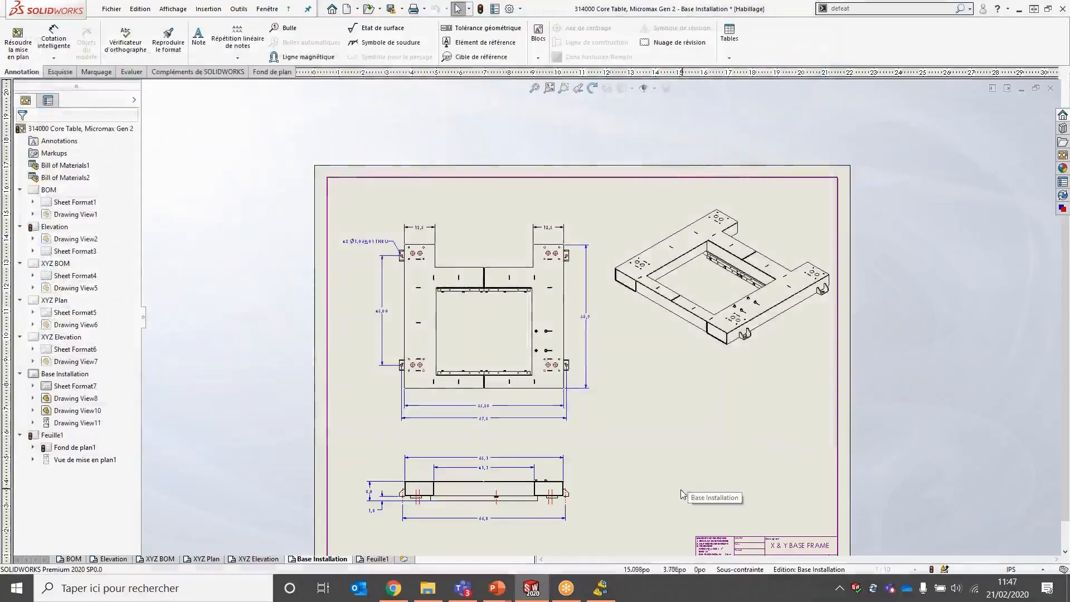
Close the 314000 Core Table, Micromax Gen 2 drawing
{"action": "key", "text": "ctrl+w"}
{"action": "left_click", "coordinate": [514, 330]}
{"action": "key", "text": "alt+Tab"}
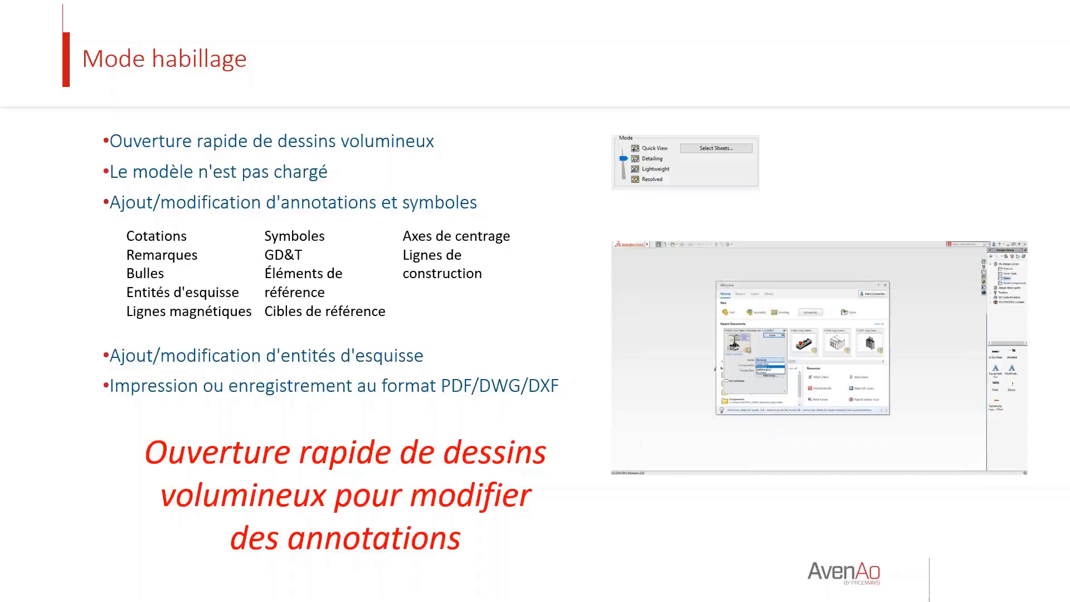
{"action": "key", "text": "Right"}
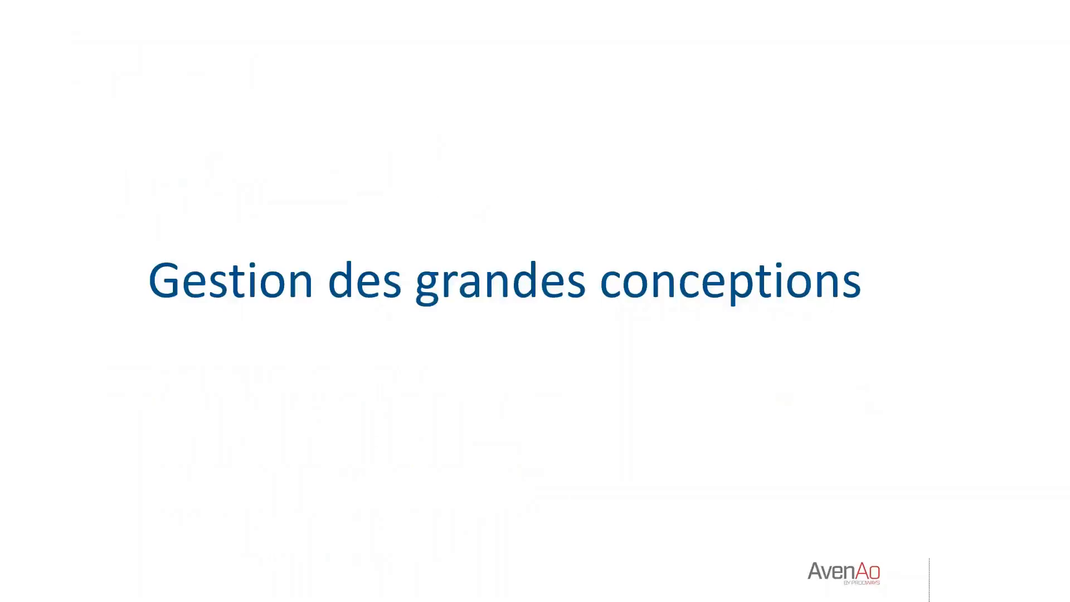
{"action": "key", "text": "Right"}
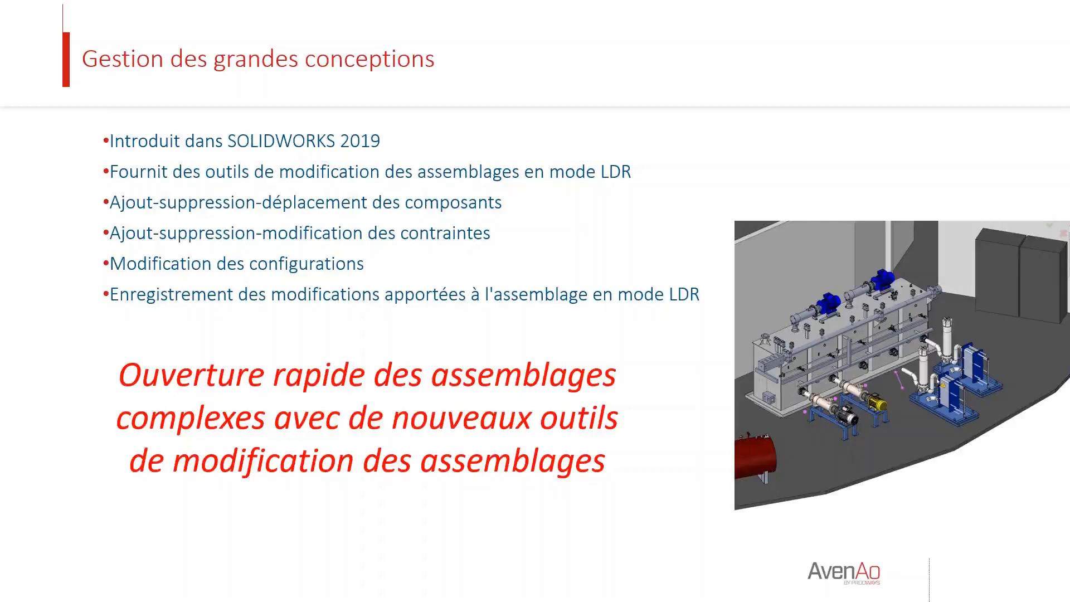
{"action": "key", "text": "alt+Tab"}
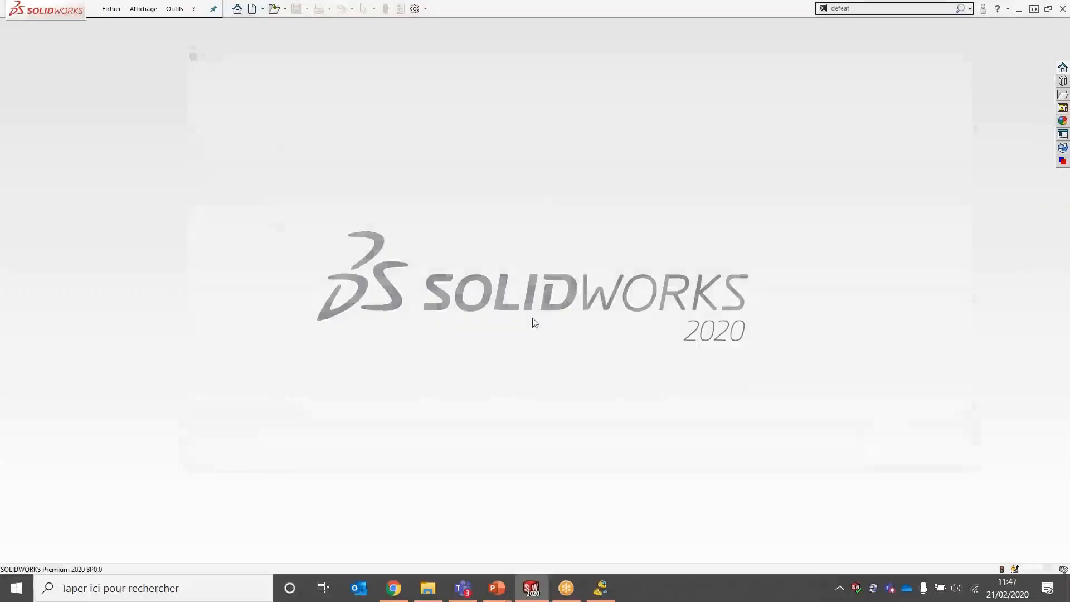
Open 1st Floor Interior Details.SLDASM from the LDR-Edit mode folder in Large Design Review mode with assembly editing enabled
{"action": "key", "text": "ctrl+o"}
{"action": "left_click", "coordinate": [437, 67]}
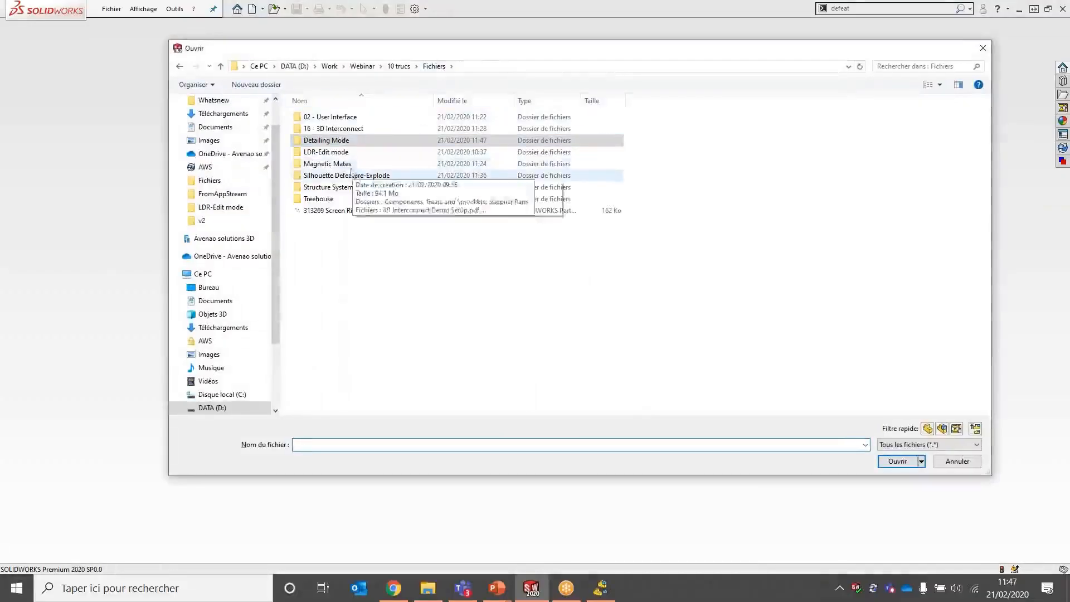
{"action": "double_click", "coordinate": [326, 152]}
{"action": "left_click", "coordinate": [323, 131]}
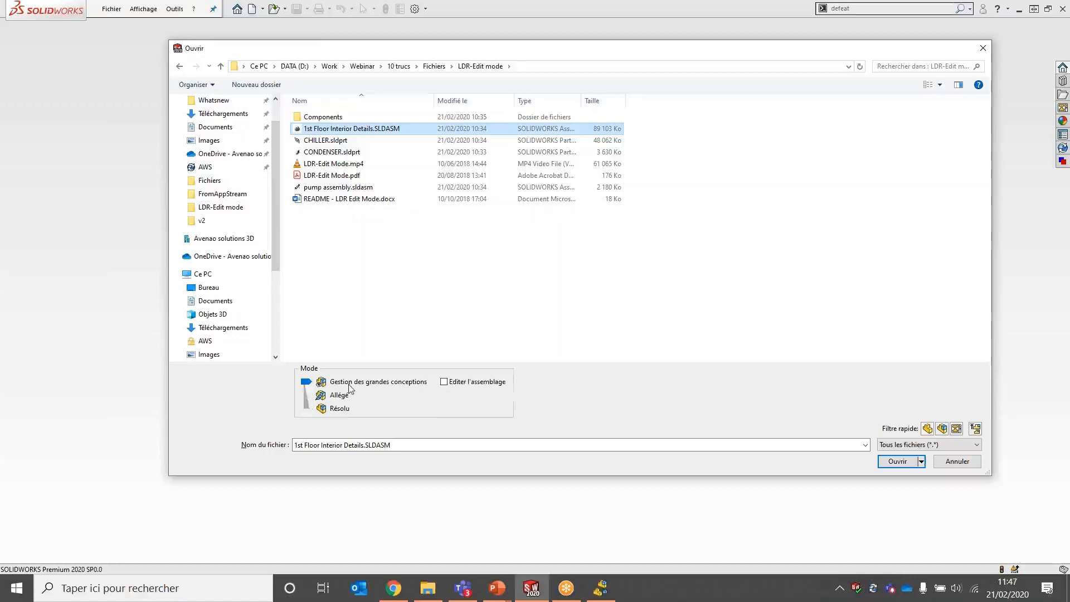
{"action": "left_click", "coordinate": [445, 382]}
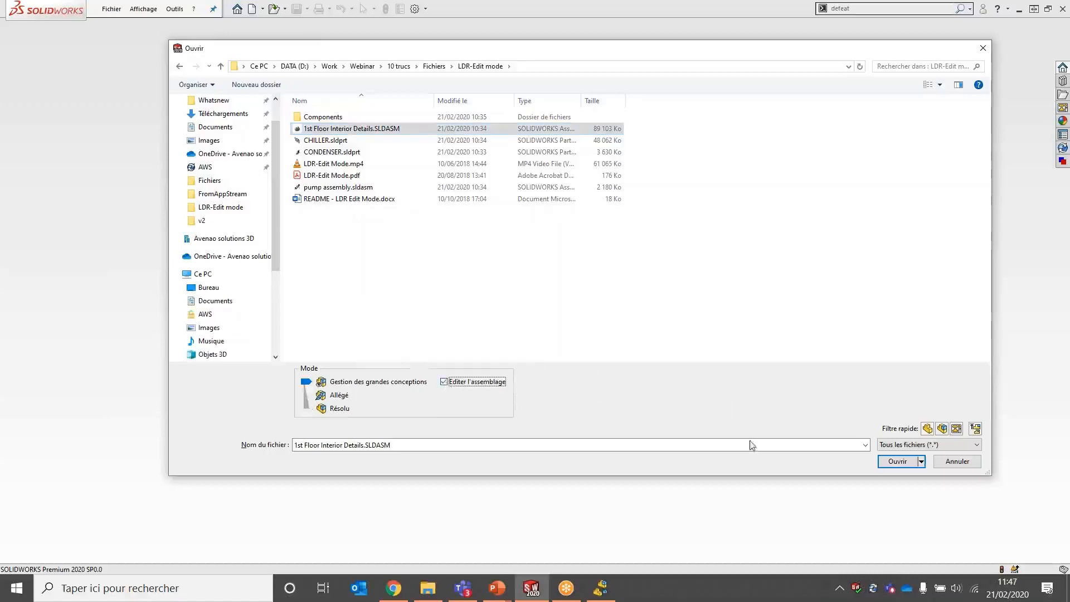
{"action": "left_click", "coordinate": [914, 462]}
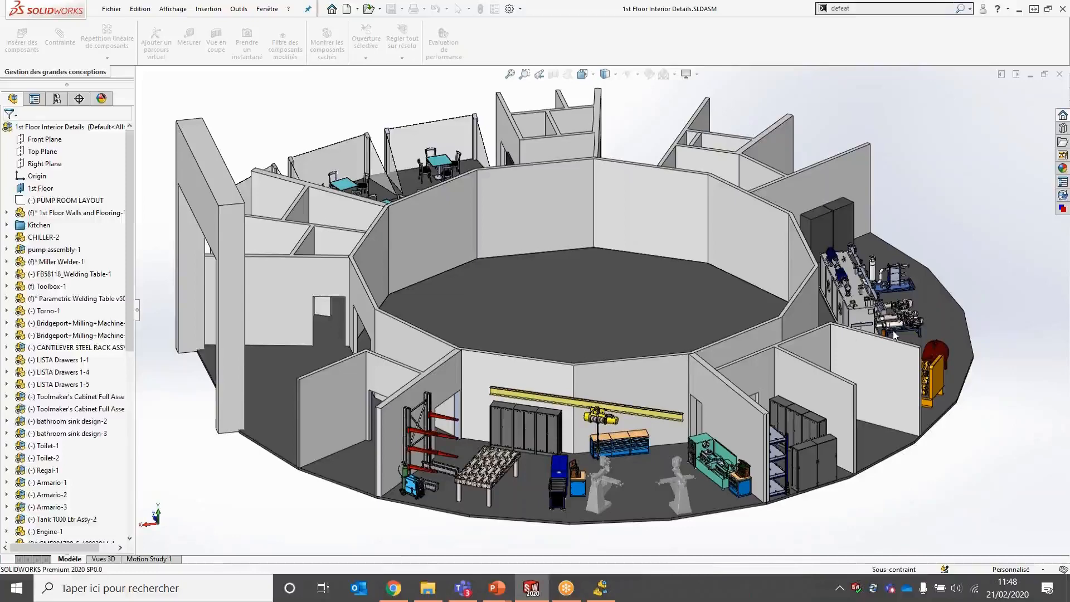
Widen the feature tree and show the PUMP ROOM LAYOUT sketch on the pump room floor
{"action": "scroll", "coordinate": [849, 330], "scroll_direction": "down", "scroll_amount": 3}
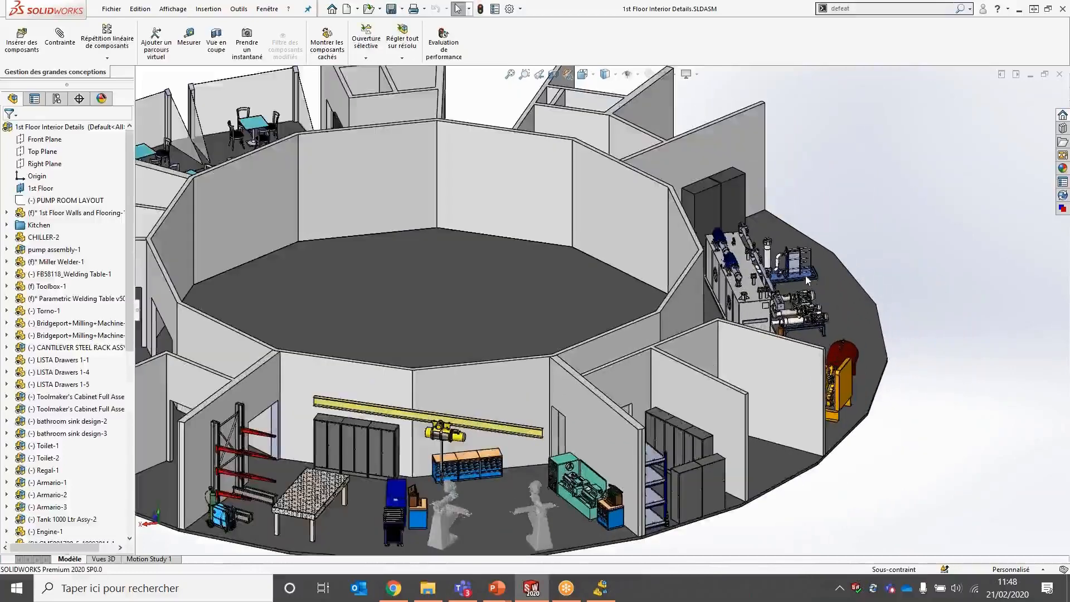
{"action": "middle_click_drag", "start_coordinate": [805, 279], "coordinate": [653, 243]}
{"action": "scroll", "coordinate": [738, 236], "scroll_direction": "down", "scroll_amount": 2}
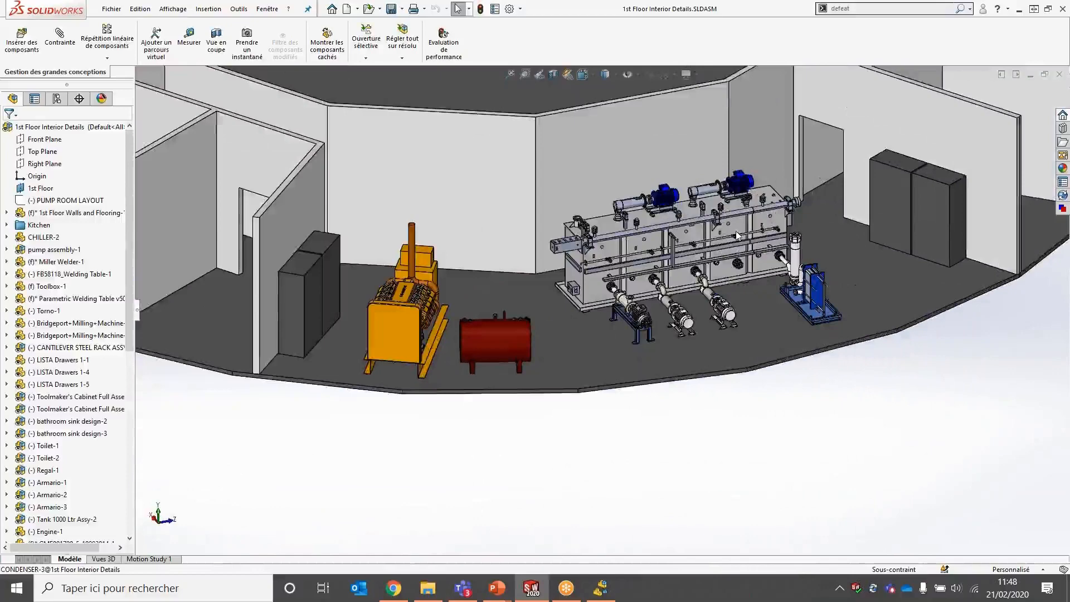
{"action": "scroll", "coordinate": [737, 236], "scroll_direction": "down", "scroll_amount": 3}
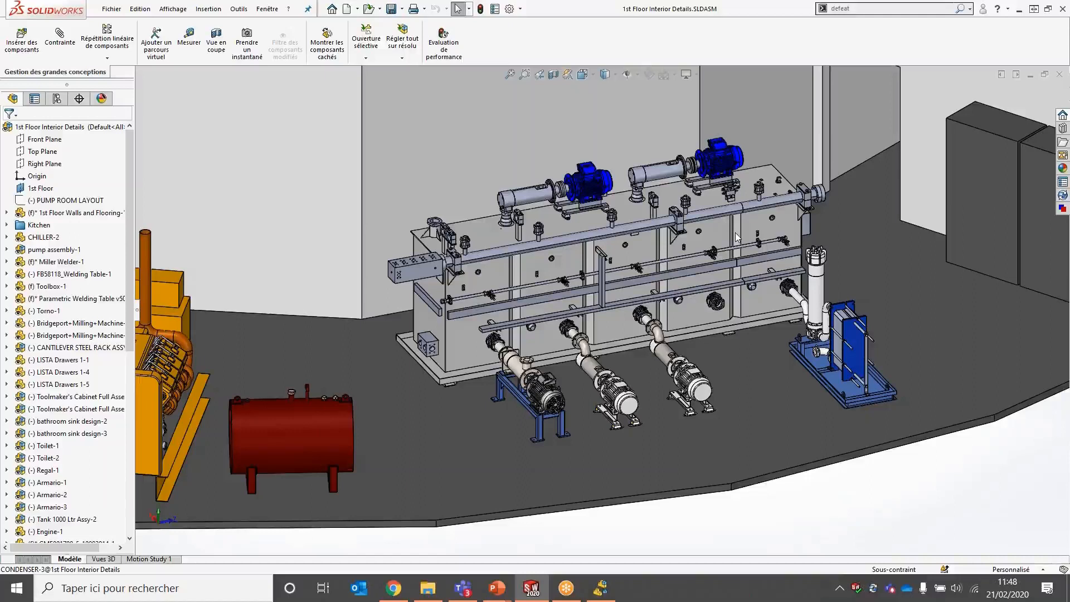
{"action": "left_click_drag", "start_coordinate": [134, 306], "coordinate": [204, 316]}
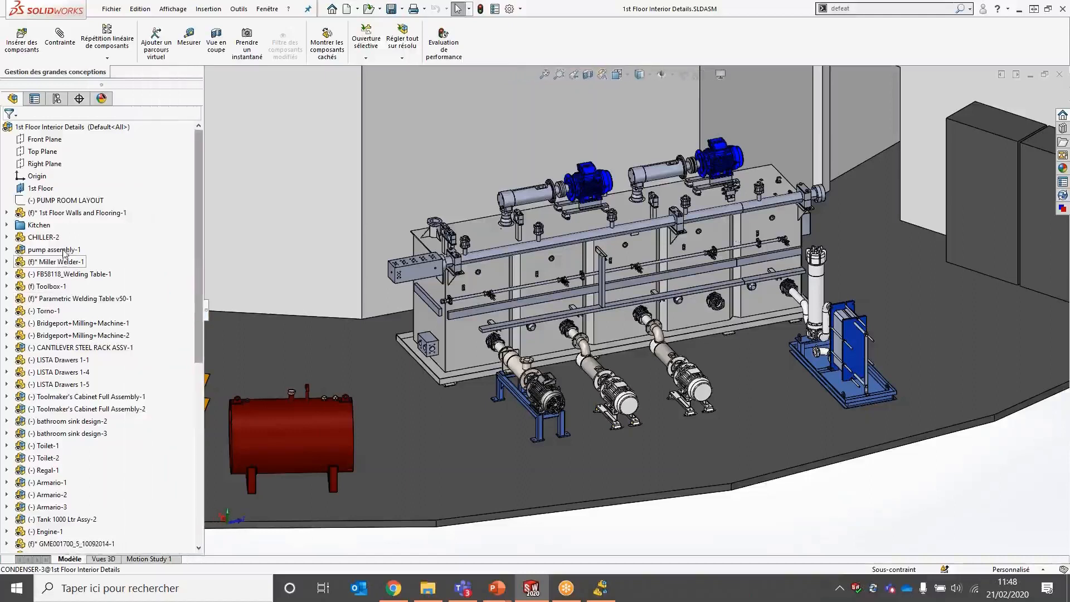
{"action": "scroll", "coordinate": [454, 212], "scroll_direction": "up", "scroll_amount": 4}
{"action": "middle_click_drag", "start_coordinate": [507, 187], "coordinate": [65, 224]}
{"action": "left_click", "coordinate": [48, 201]}
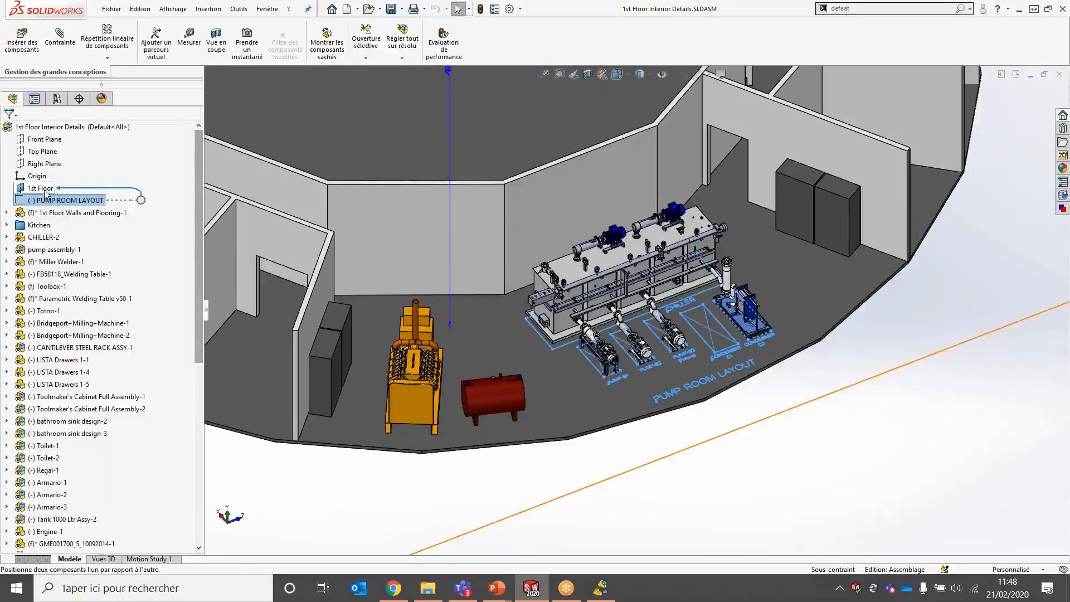
{"action": "right_click", "coordinate": [45, 201]}
{"action": "left_click", "coordinate": [52, 184]}
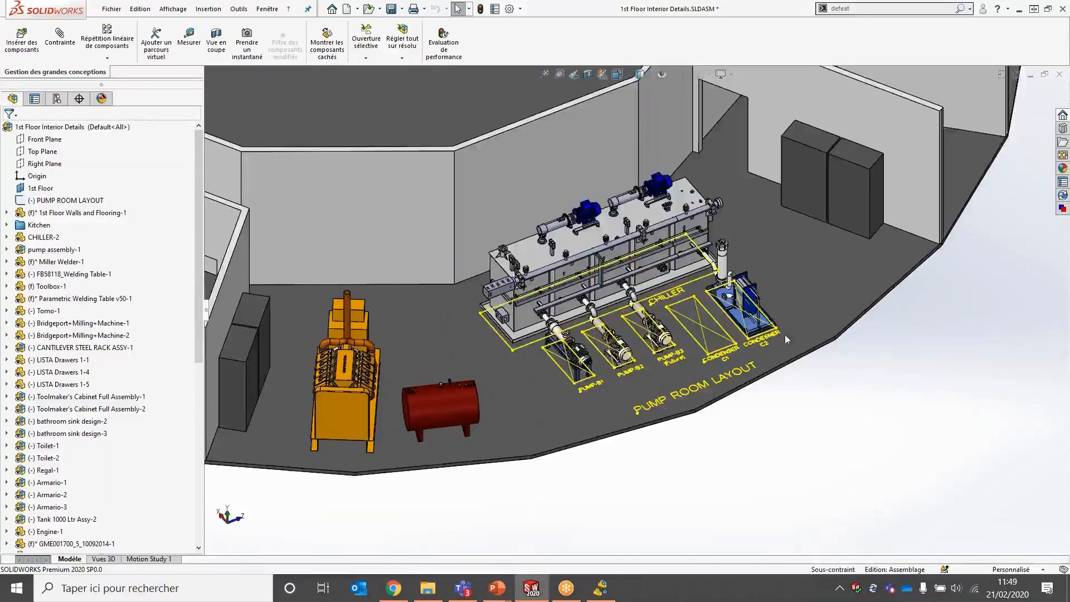
Insert the CONDENSER.sldprt component and place it on the empty CONDENSER C1 outline, aligned with the neighbouring condenser
{"action": "scroll", "coordinate": [727, 344], "scroll_direction": "down", "scroll_amount": 5}
{"action": "scroll", "coordinate": [701, 316], "scroll_direction": "down", "scroll_amount": 2}
{"action": "scroll", "coordinate": [641, 324], "scroll_direction": "up", "scroll_amount": 5}
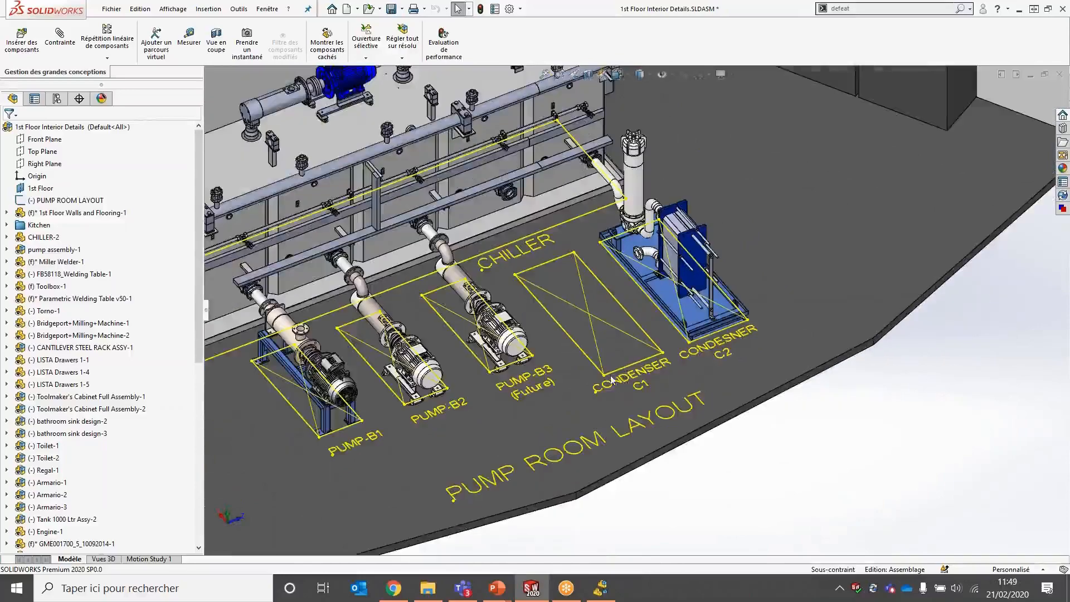
{"action": "scroll", "coordinate": [594, 262], "scroll_direction": "down", "scroll_amount": 4}
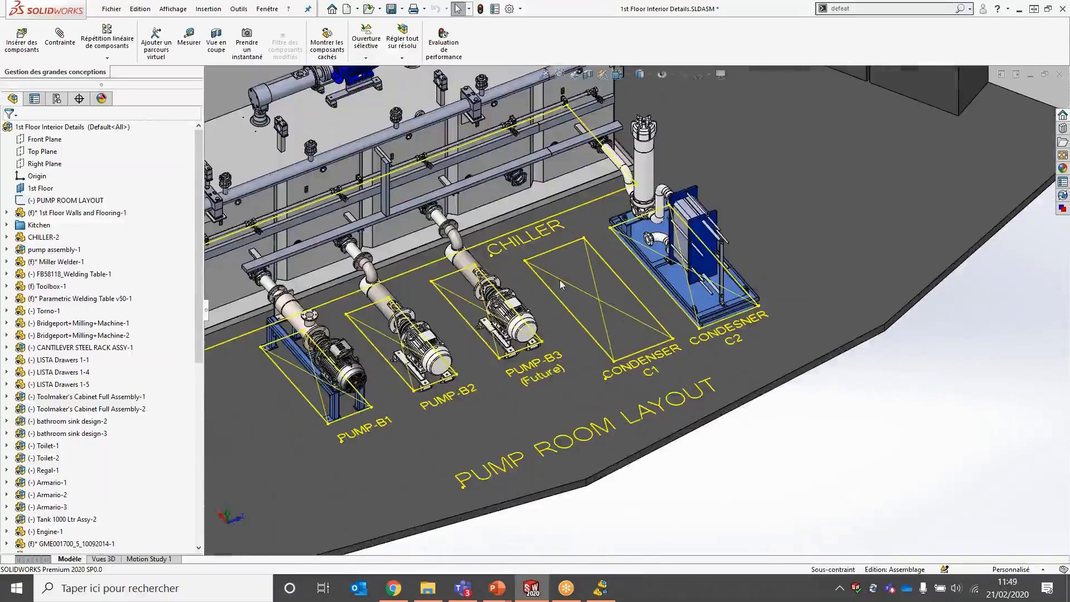
{"action": "left_click", "coordinate": [22, 39]}
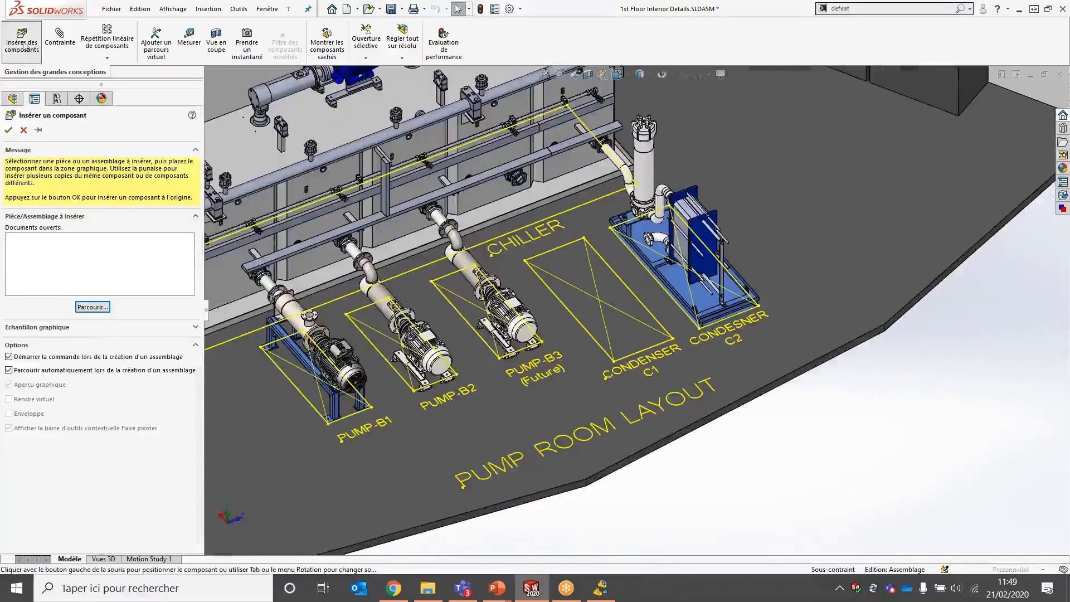
{"action": "left_click", "coordinate": [106, 306]}
{"action": "left_click", "coordinate": [332, 151]}
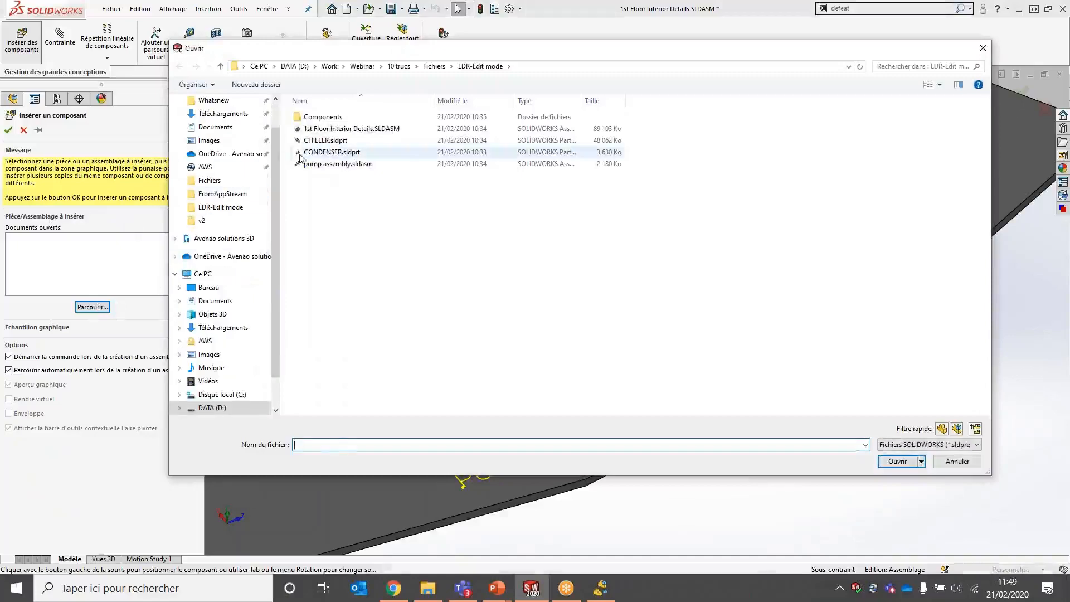
{"action": "left_click", "coordinate": [907, 463]}
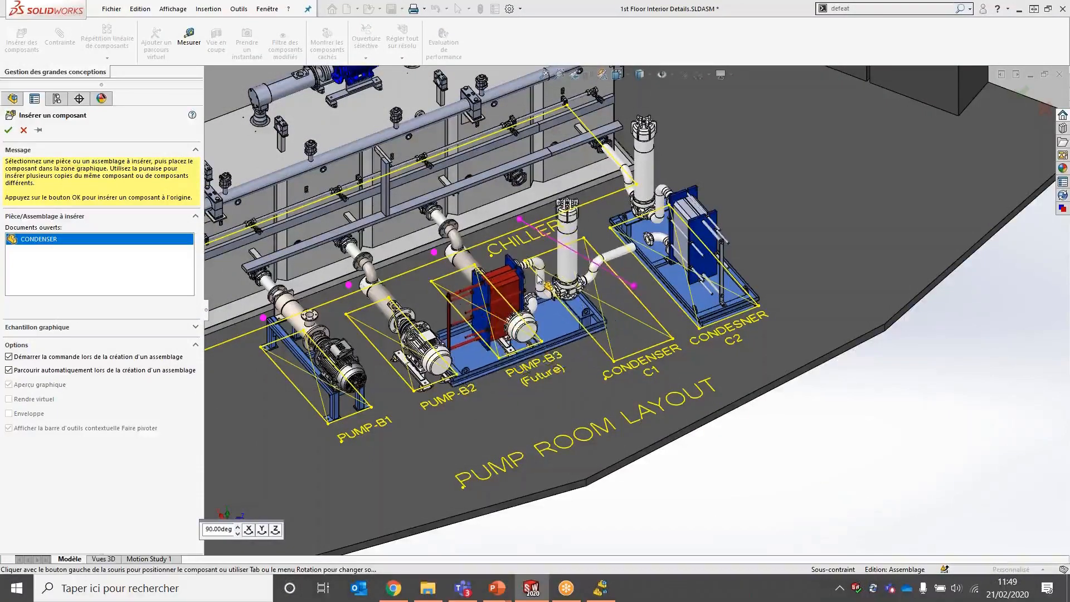
{"action": "left_click", "coordinate": [538, 278]}
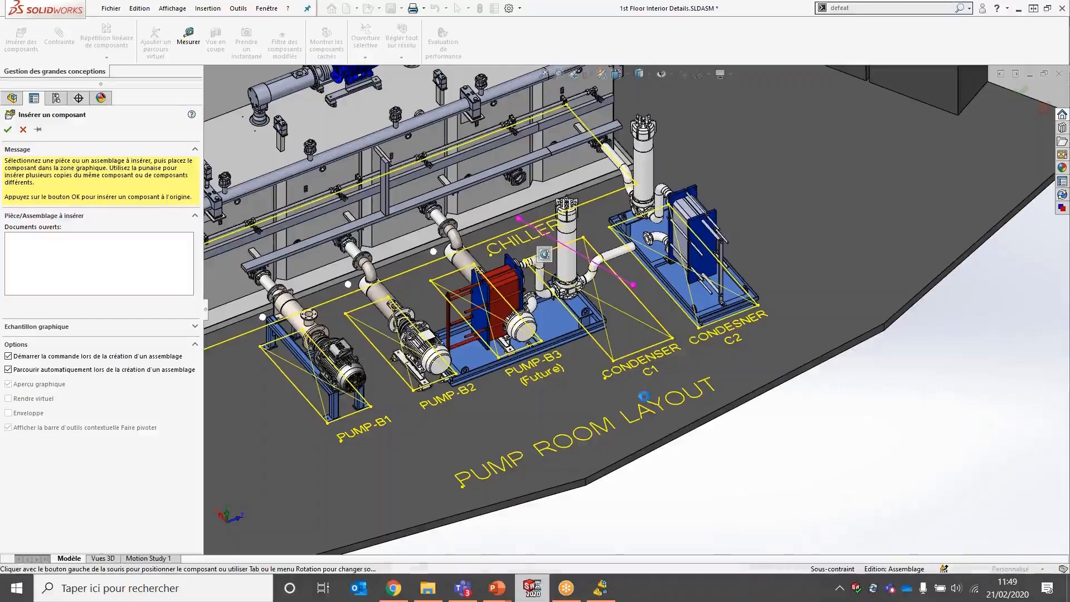
{"action": "left_click", "coordinate": [545, 254]}
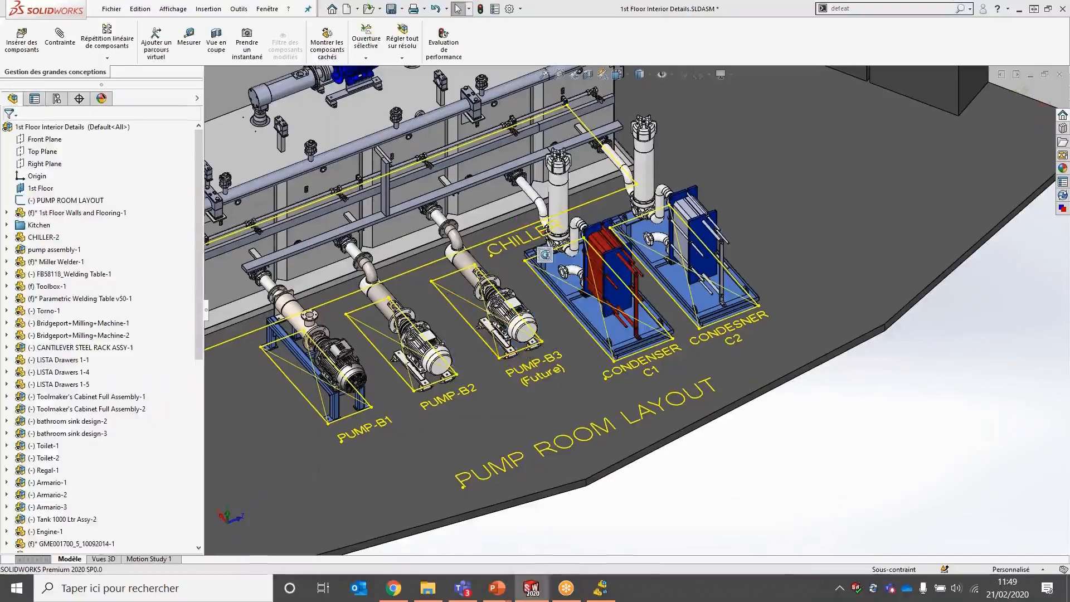
Switch the pump assembly at PUMP-B1 to the 6 HP Drive configuration
{"action": "scroll", "coordinate": [357, 395], "scroll_direction": "down", "scroll_amount": 8}
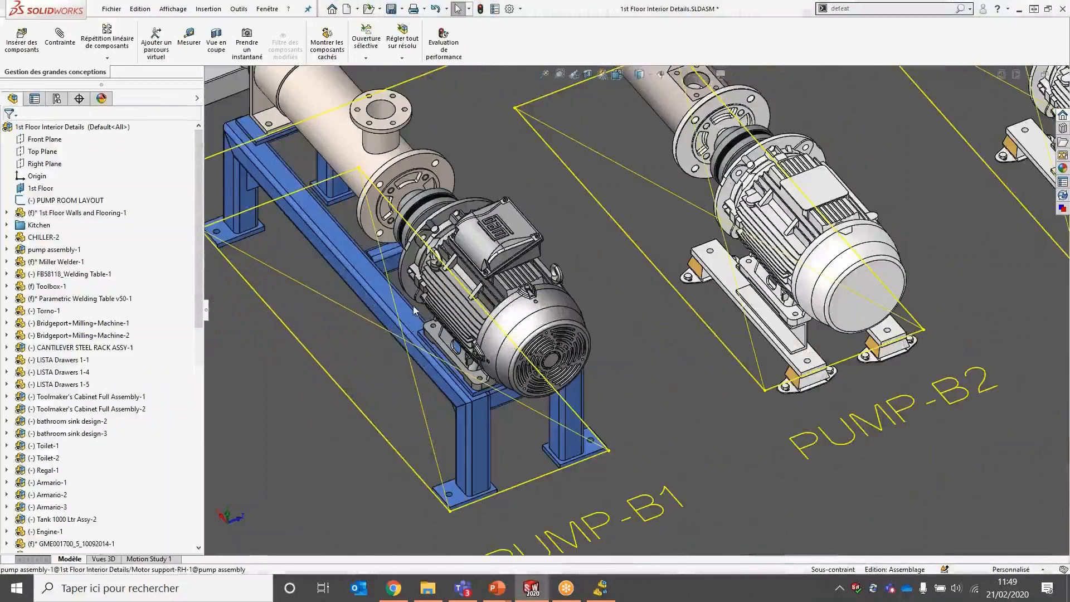
{"action": "left_click", "coordinate": [414, 310]}
{"action": "left_click", "coordinate": [67, 251]}
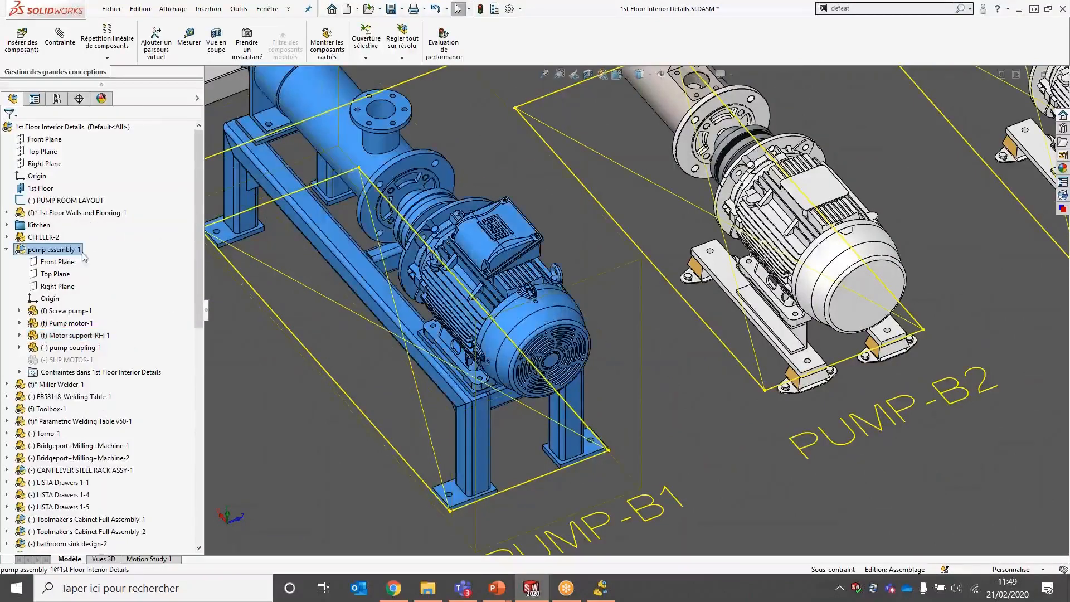
{"action": "right_click", "coordinate": [98, 246]}
{"action": "left_click", "coordinate": [109, 194]}
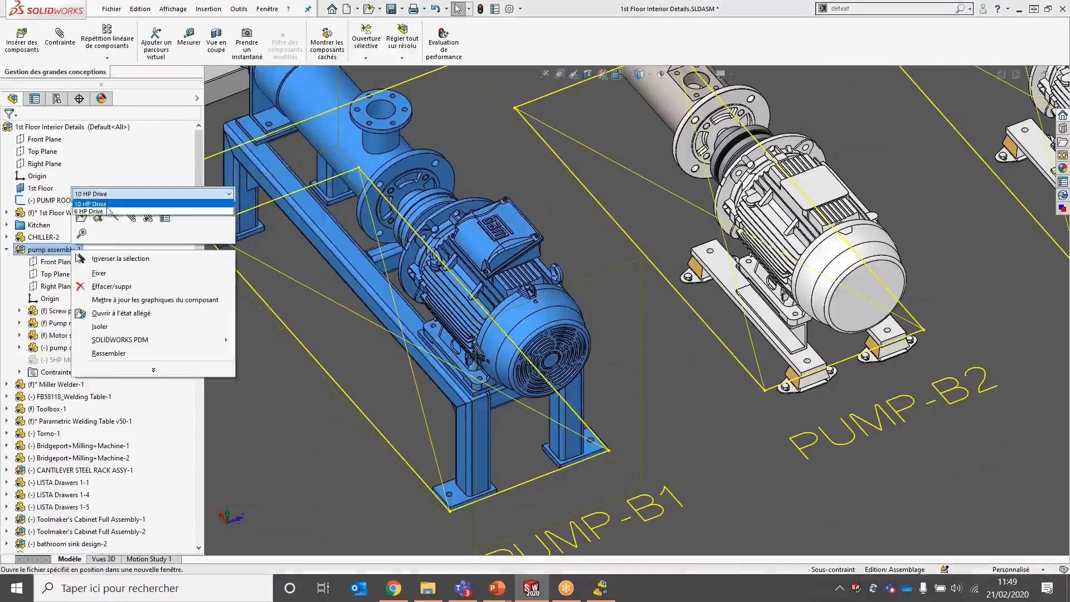
{"action": "left_click", "coordinate": [112, 207]}
{"action": "left_click", "coordinate": [239, 194]}
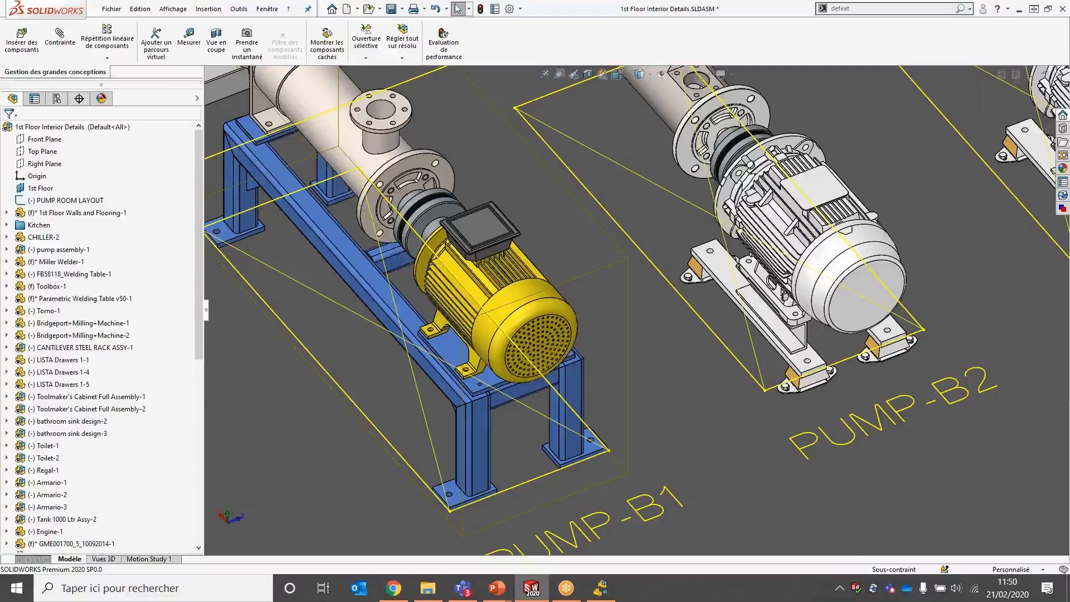
Select the pump assembly standing on the PUMP-B1 outline
{"action": "scroll", "coordinate": [331, 172], "scroll_direction": "up", "scroll_amount": 10}
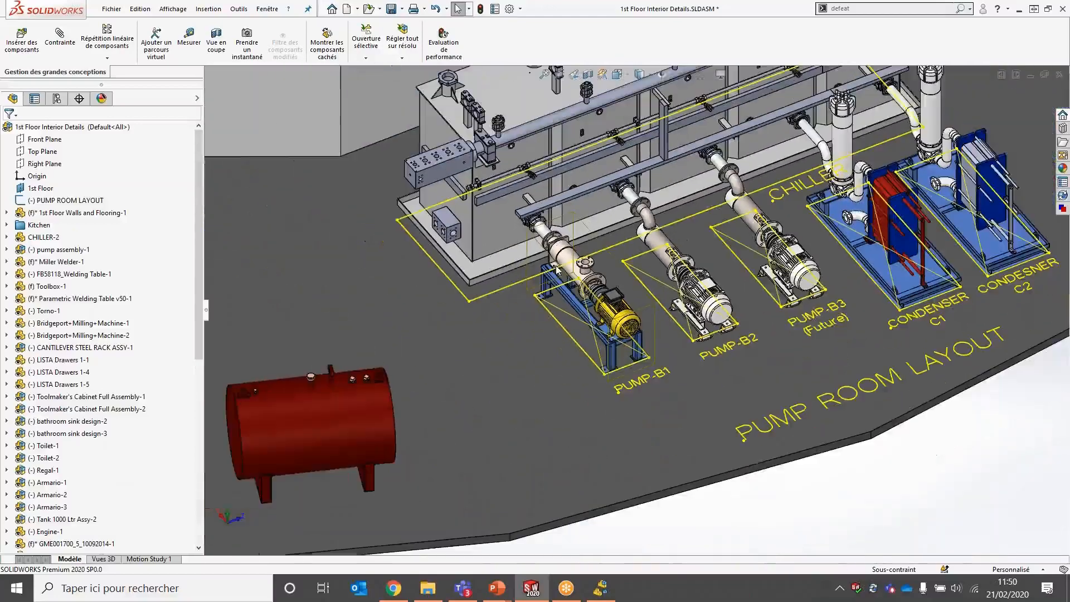
{"action": "scroll", "coordinate": [660, 272], "scroll_direction": "up", "scroll_amount": 5}
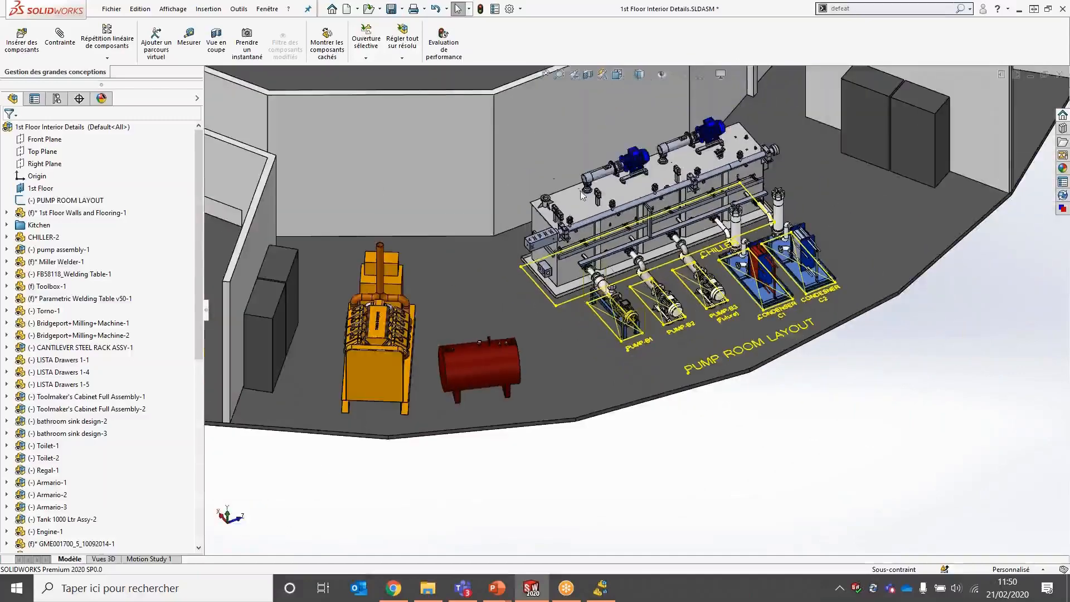
{"action": "scroll", "coordinate": [644, 288], "scroll_direction": "down", "scroll_amount": 5}
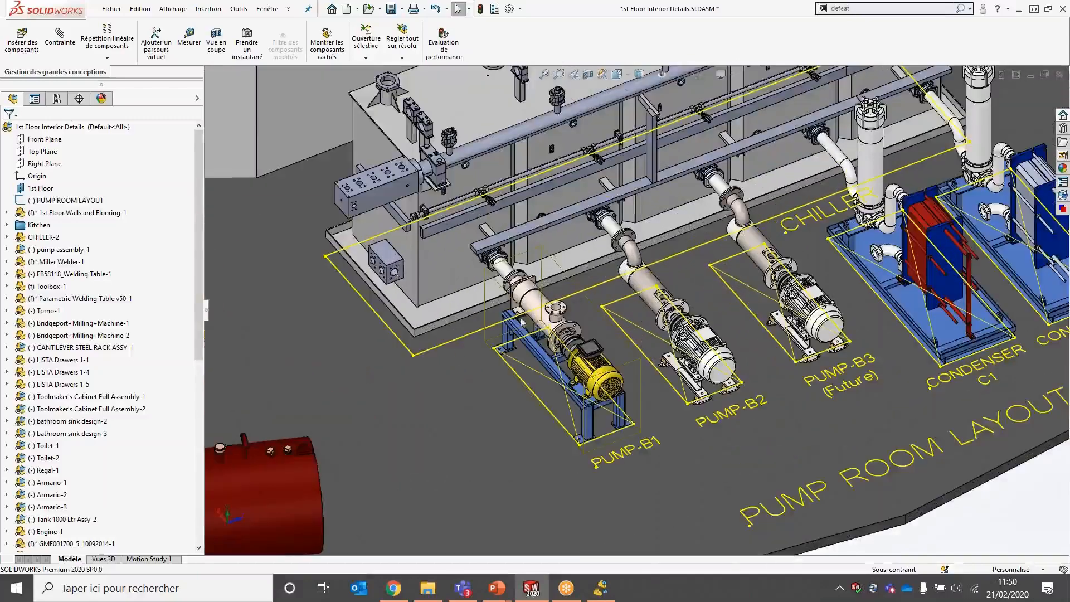
{"action": "left_click", "coordinate": [59, 254]}
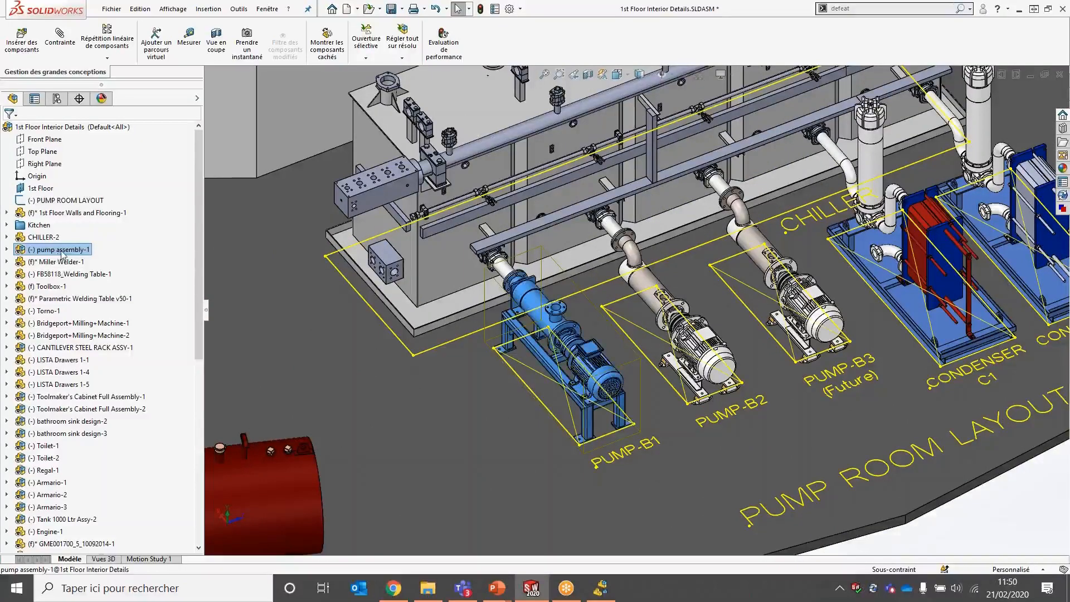